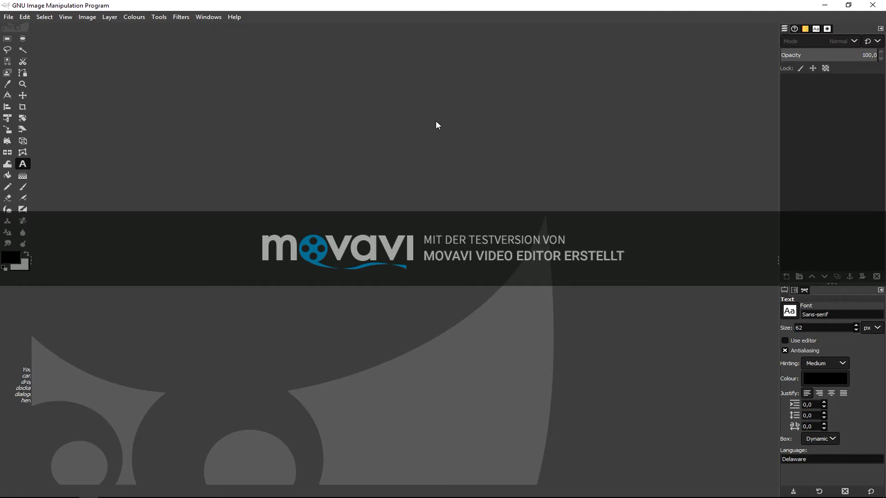
Create a new blank image of 1920 × 1080 px.
left_click(9, 17)
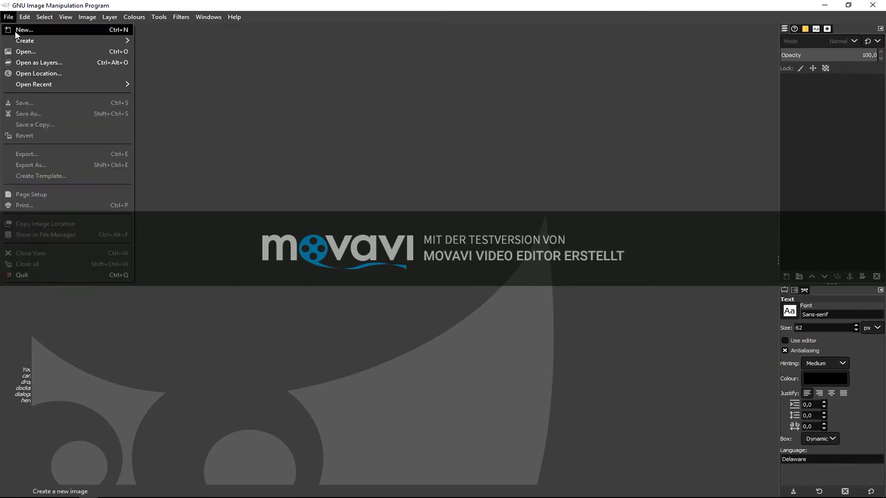
left_click(23, 29)
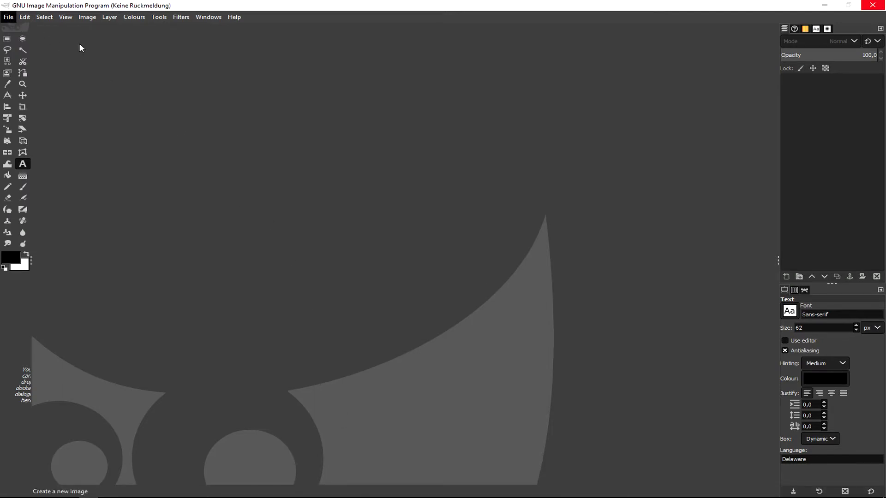
left_click(9, 18)
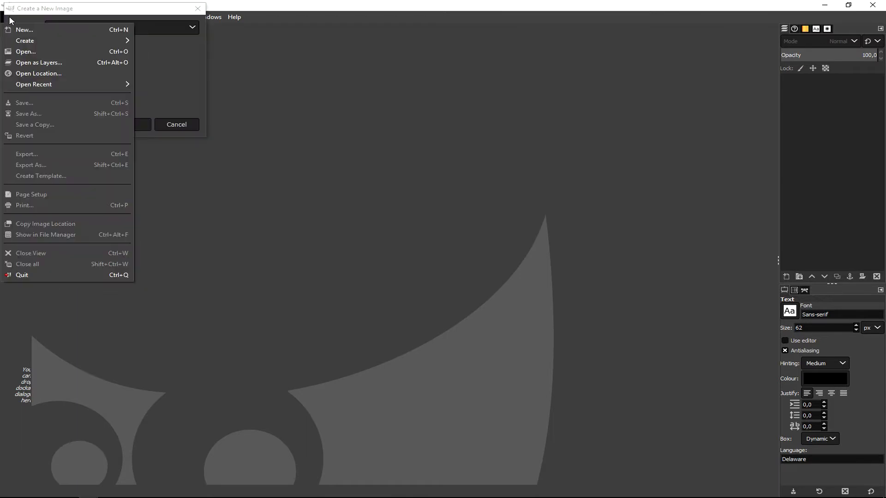
left_click(98, 28)
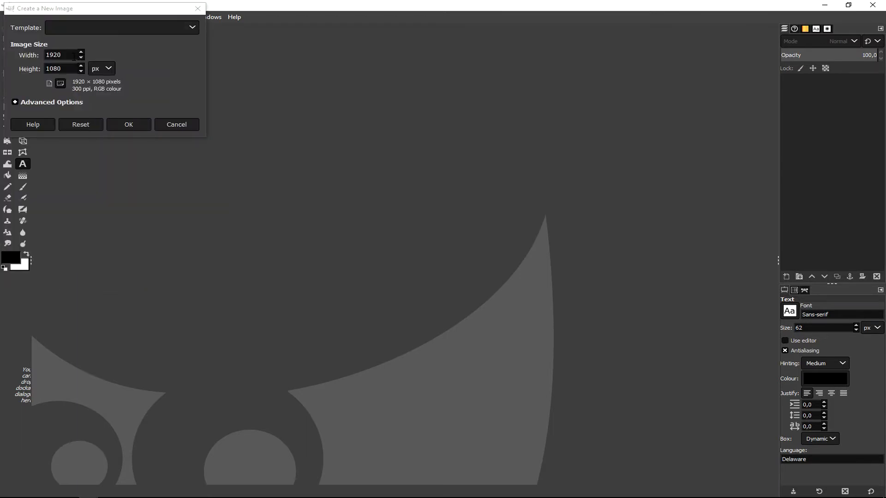
left_click(129, 125)
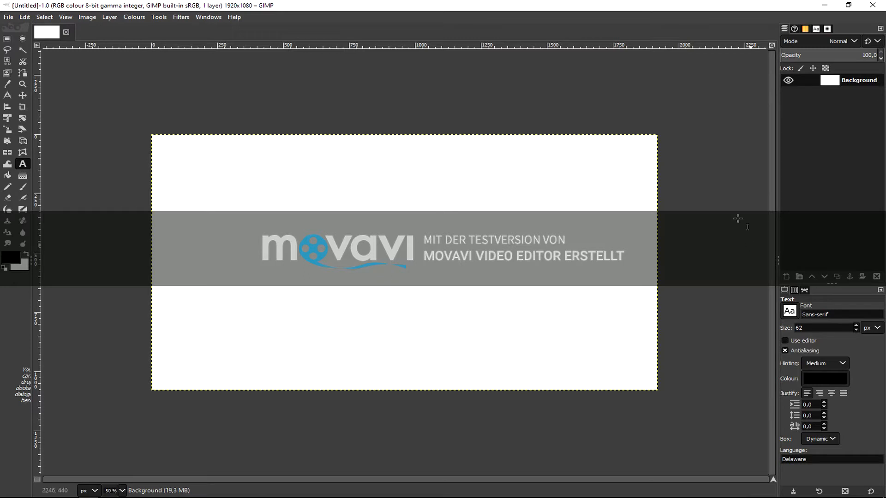
Delete the Background layer and add a new 1920 × 1080 px layer filled with transparency.
right_click(864, 84)
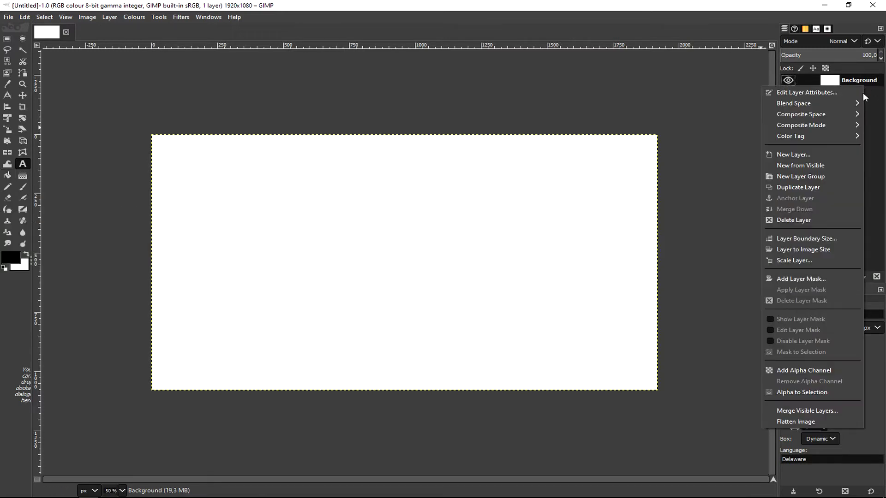
left_click(800, 220)
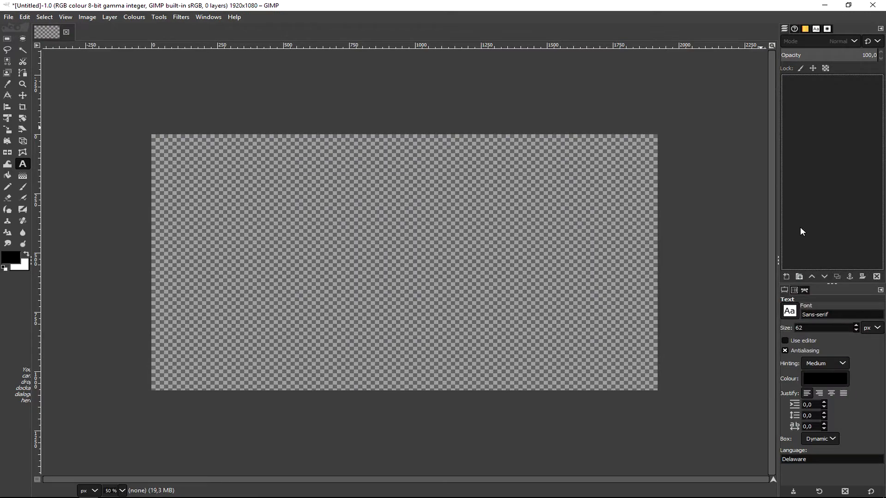
left_click(787, 278)
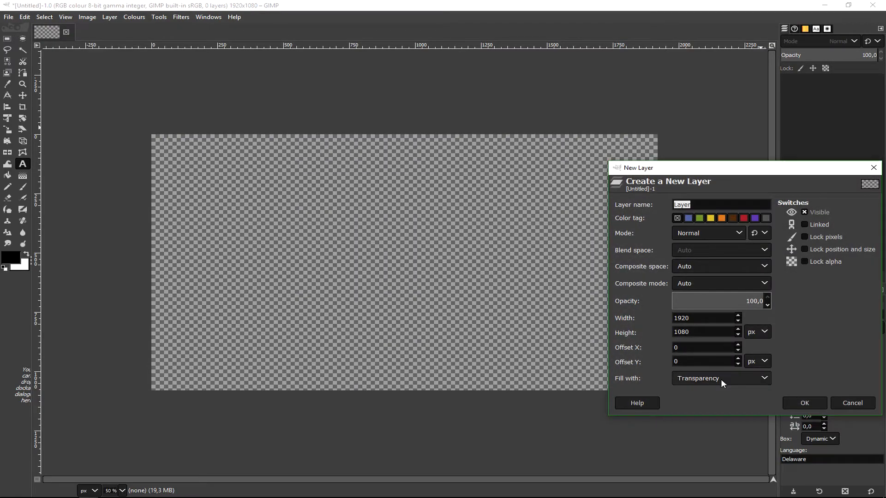
left_click(800, 401)
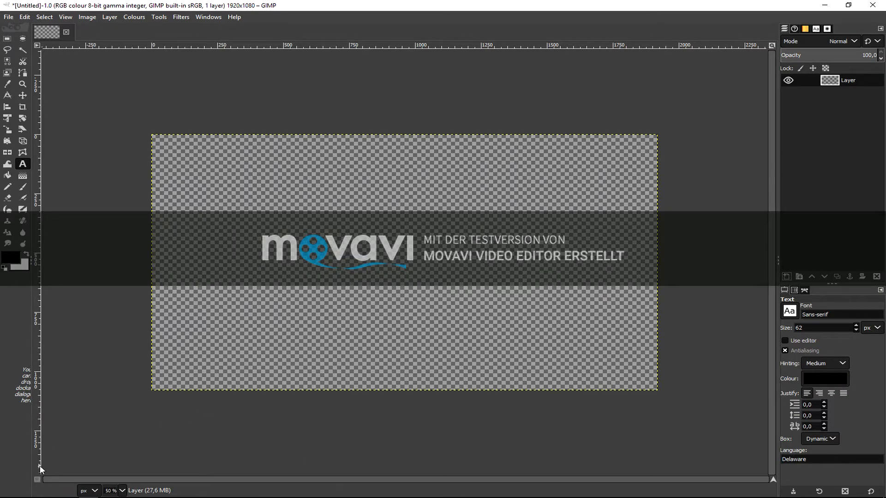
Insert Screenshot (1) from the Bildschirmfotos folder into the image as a new layer.
left_click(49, 496)
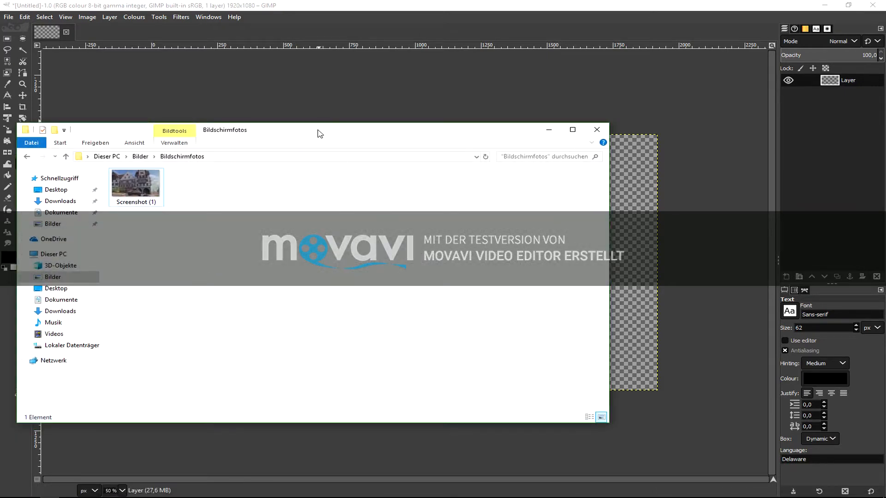
left_click_drag(319, 135, 375, 258)
left_click_drag(197, 318, 372, 188)
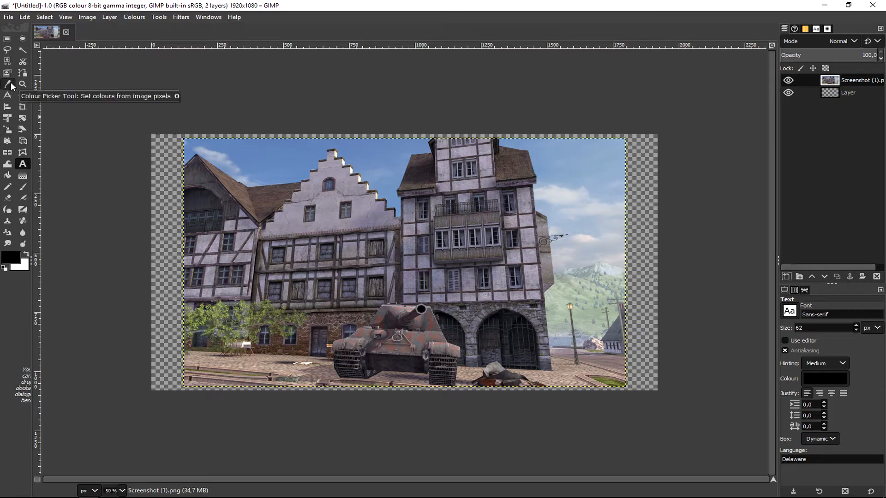
Start scaling the screenshot layer and link its width and height to keep the aspect ratio.
left_click(7, 130)
left_click(223, 148)
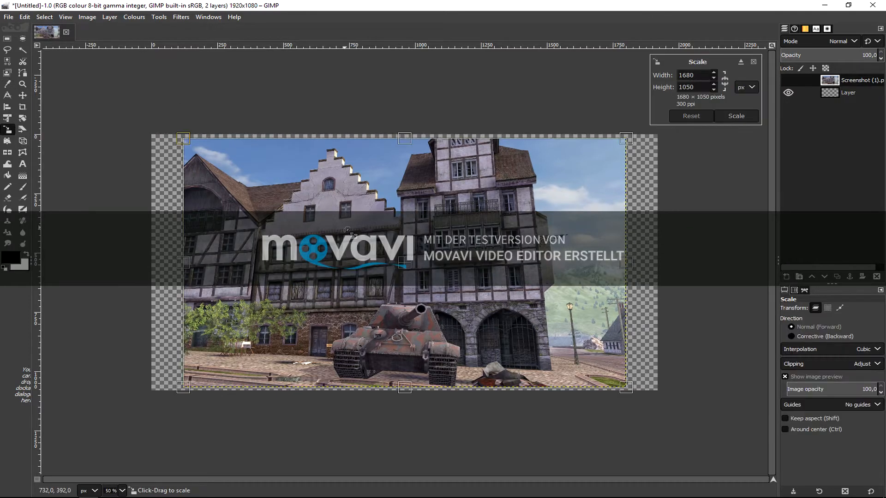
left_click(724, 81)
left_click_drag(183, 139, 145, 128)
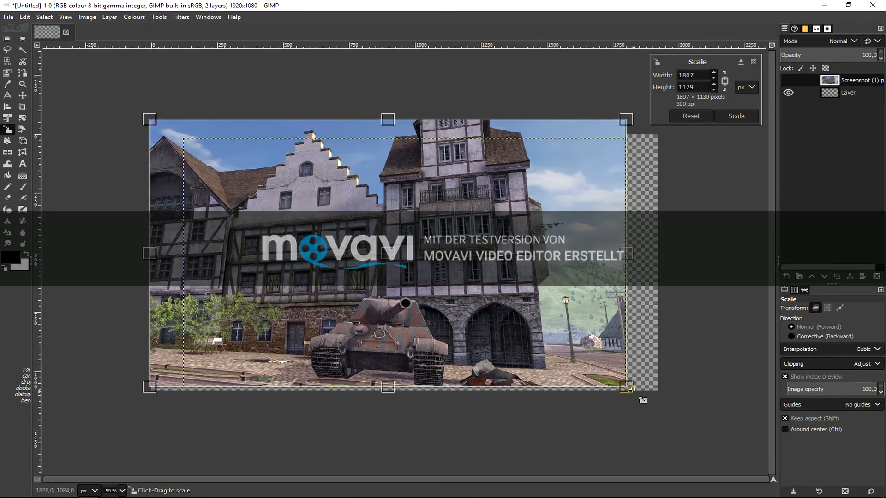
left_click_drag(627, 387, 666, 400)
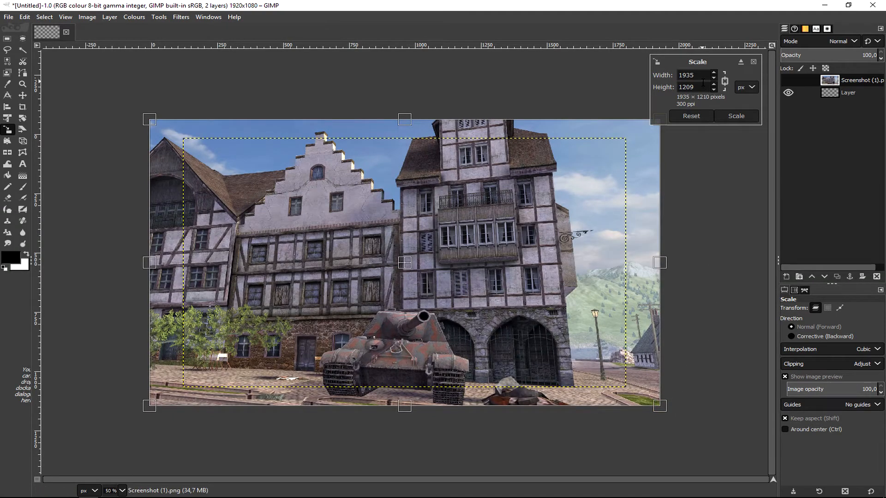
left_click(716, 78)
left_click(715, 78)
left_click(715, 78)
left_click(716, 78)
left_click(715, 78)
left_click(715, 78)
left_click(716, 78)
left_click(715, 78)
left_click(715, 78)
left_click(715, 78)
left_click(715, 78)
left_click(715, 78)
left_click(715, 78)
left_click(716, 78)
left_click(716, 78)
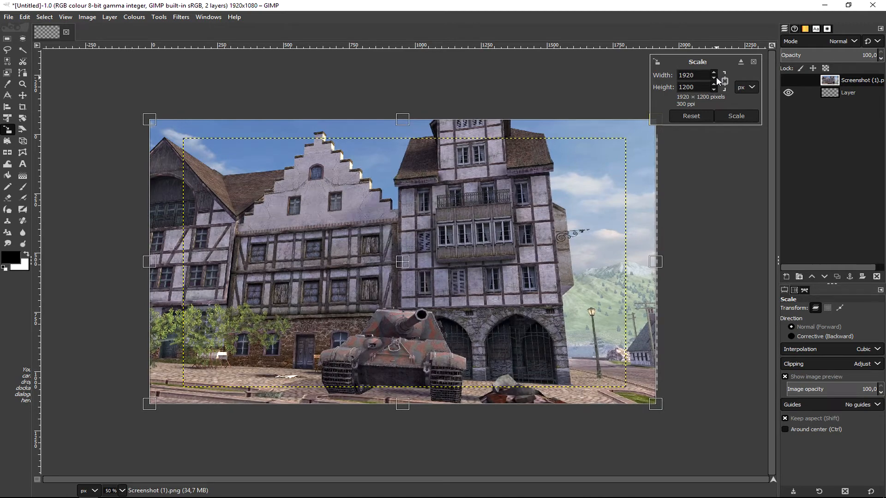
left_click(695, 120)
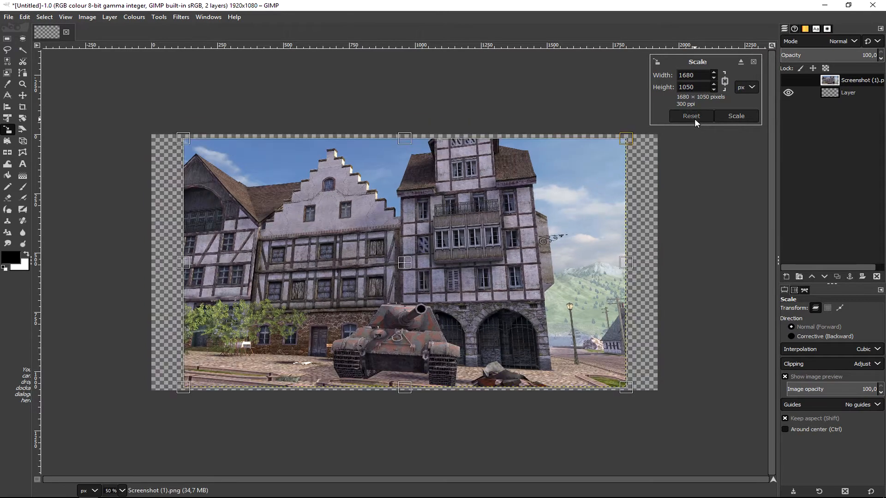
left_click(714, 72)
left_click(714, 72)
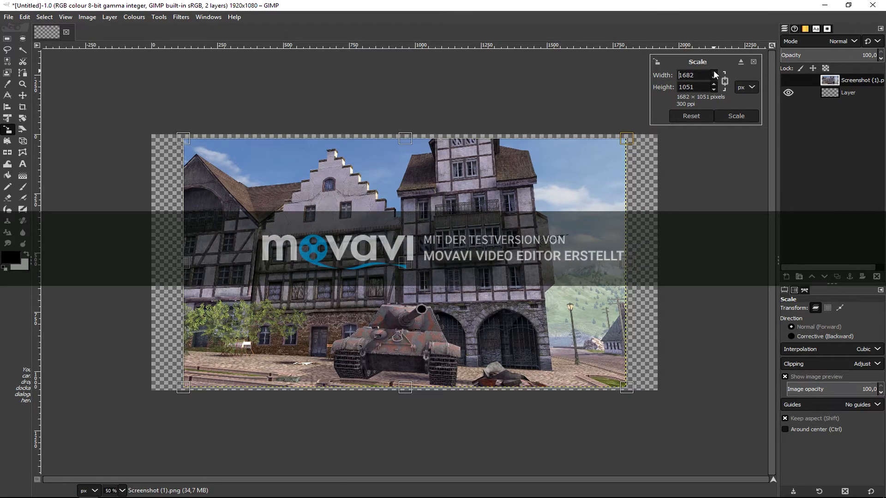
left_click(714, 72)
left_click(715, 77)
left_click(715, 77)
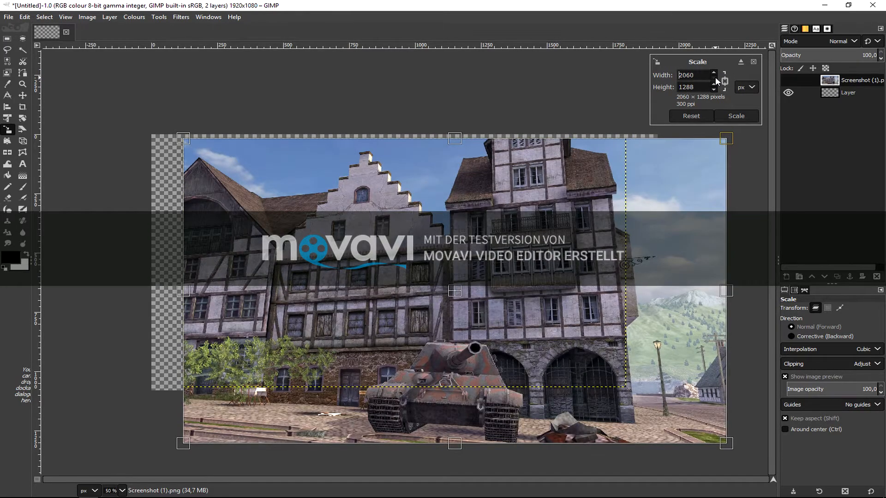
left_click(715, 78)
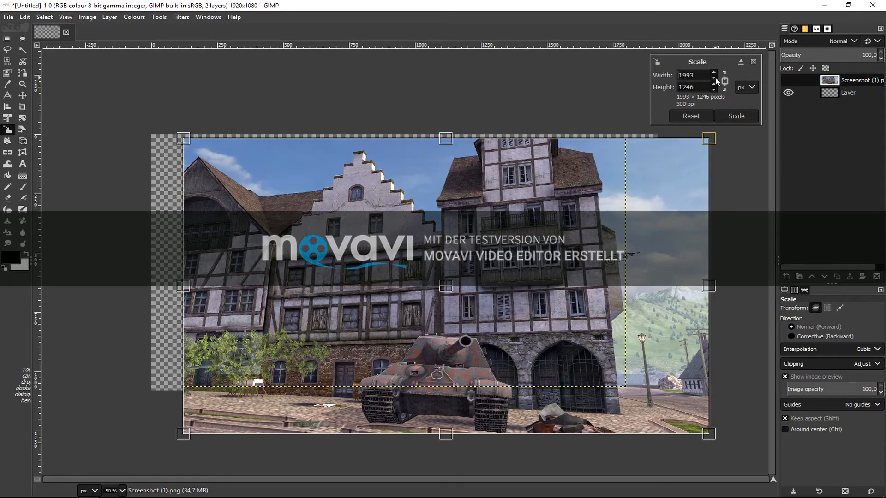
left_click(715, 78)
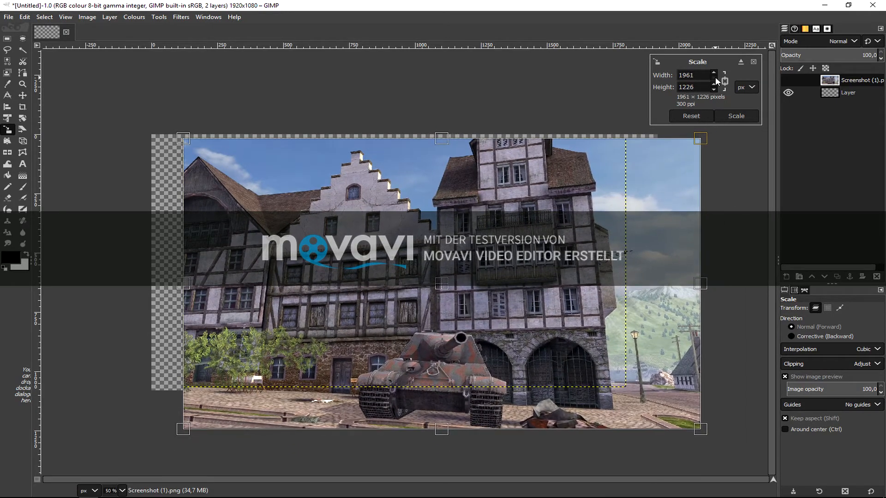
left_click(714, 78)
left_click(715, 78)
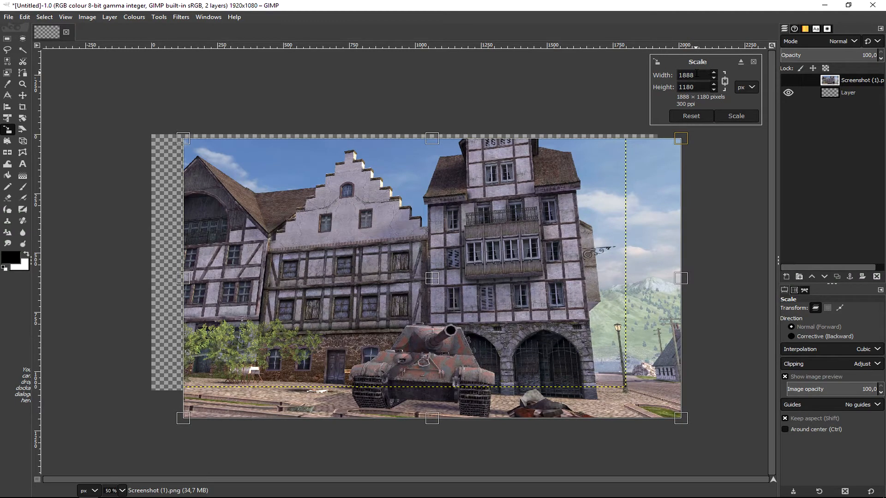
Scale the screenshot layer proportionally to a width of 1920 px and move it to cover the canvas.
key("BackSpace")
key("BackSpace")
key("BackSpace")
type("920")
key("Tab")
left_click(735, 116)
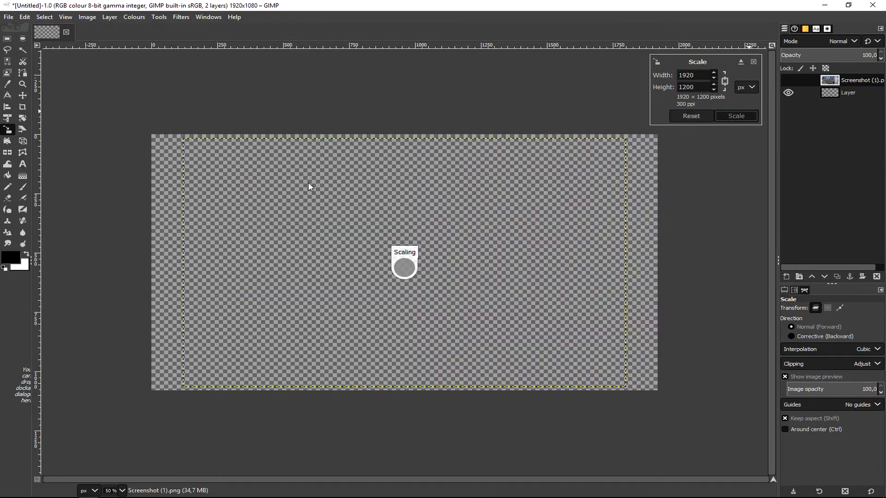
left_click(23, 97)
left_click_drag(414, 284, 353, 248)
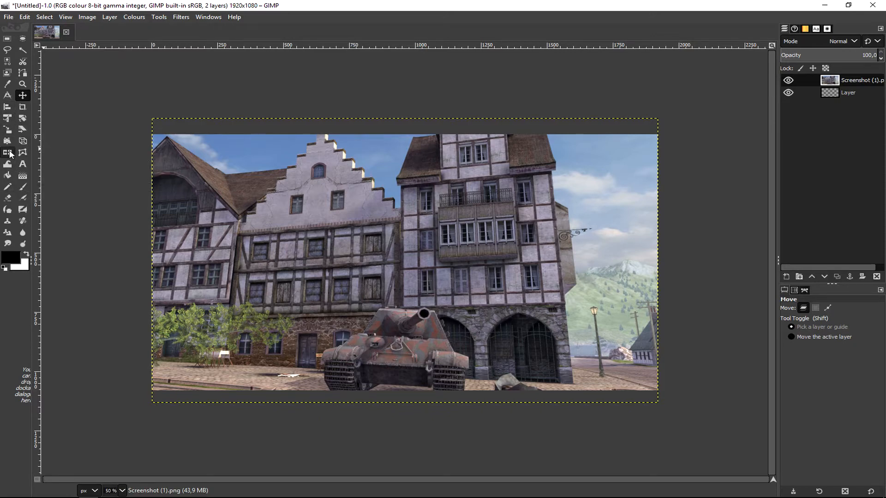
Align the screenshot layer to the centre of the image horizontally and vertically with the Align tool.
left_click(158, 17)
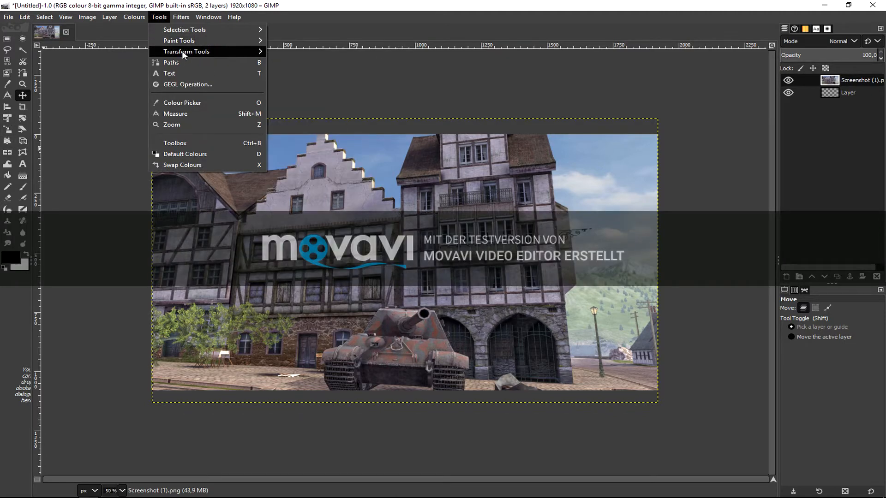
mouse_move(189, 36)
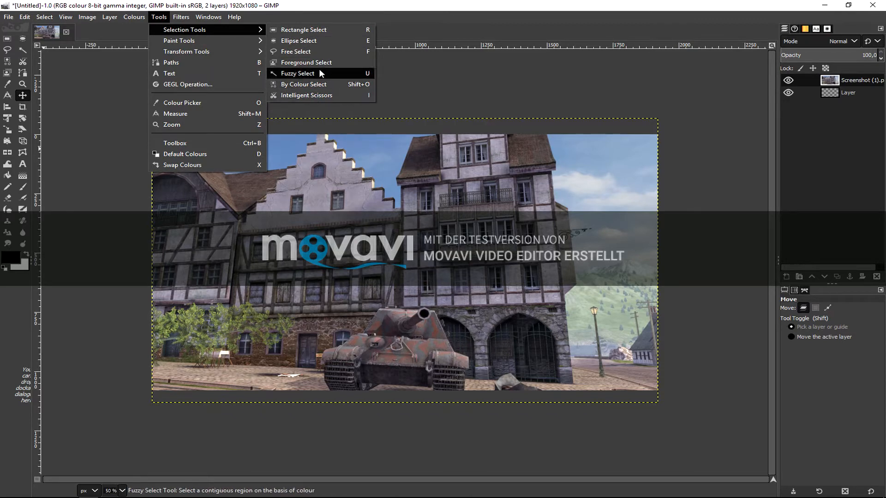
mouse_move(237, 41)
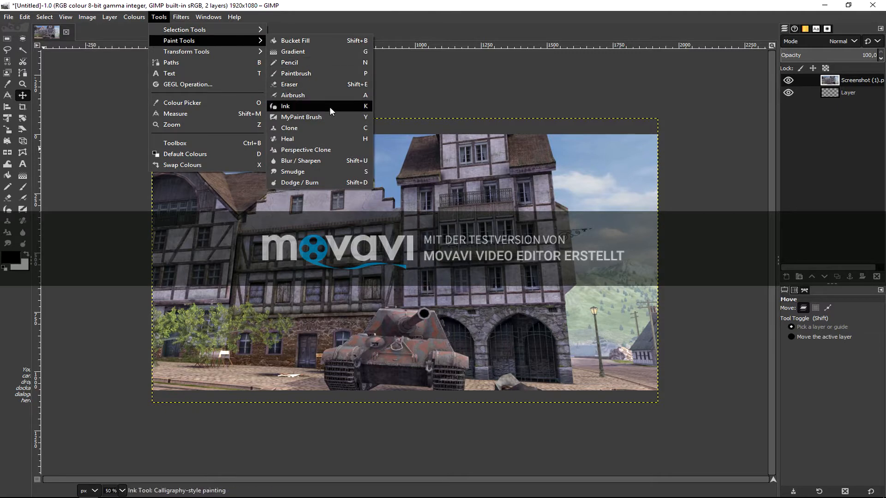
mouse_move(226, 55)
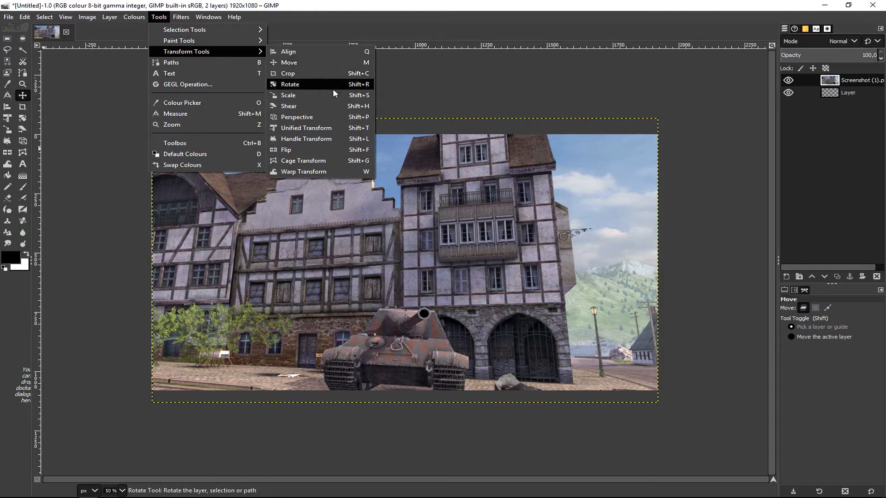
left_click(308, 53)
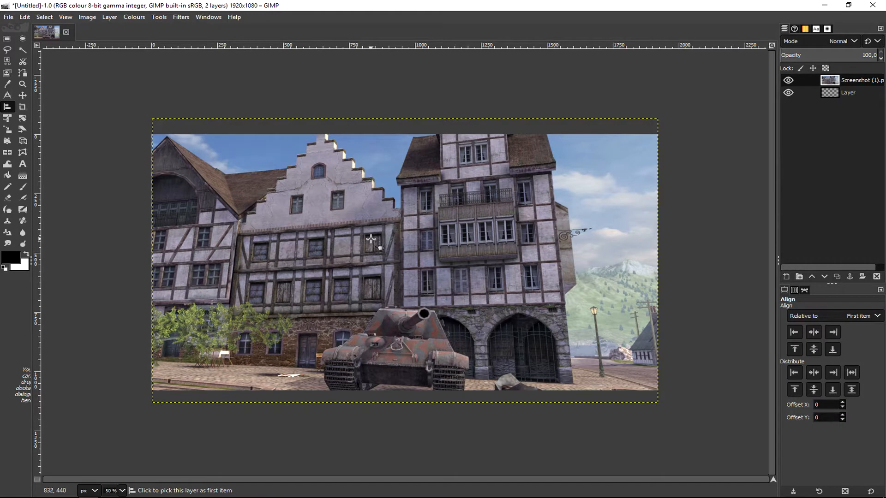
left_click(814, 332)
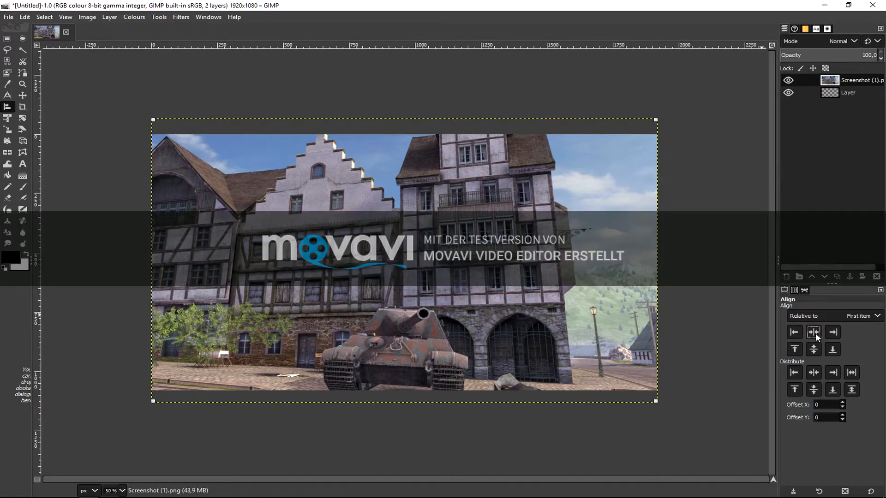
left_click(813, 349)
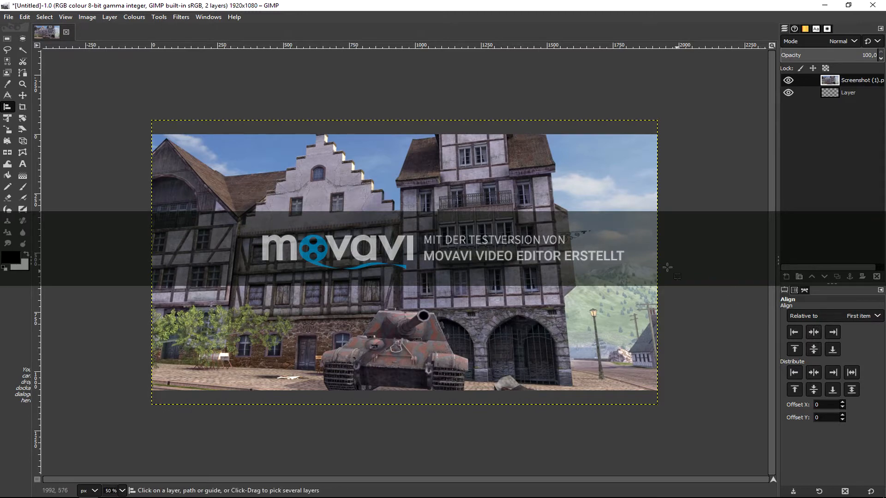
Delete the empty transparent layer beneath the screenshot layer.
left_click(22, 95)
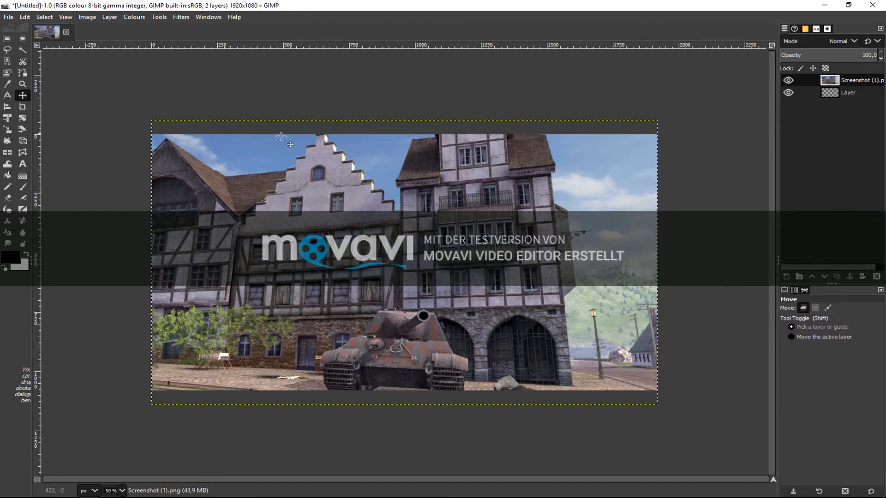
left_click(844, 93)
right_click(844, 91)
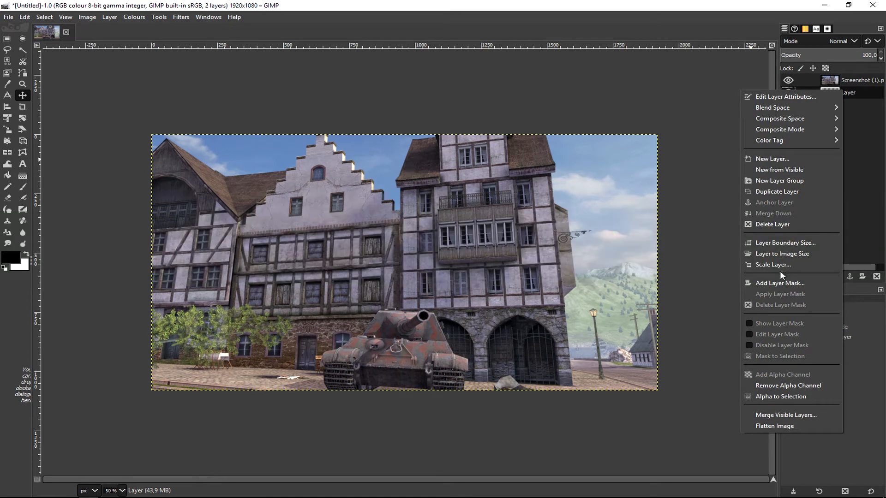
left_click(784, 224)
Move the screenshot layer slightly upward so that more of the tank's lower part shows on the canvas.
right_click(864, 87)
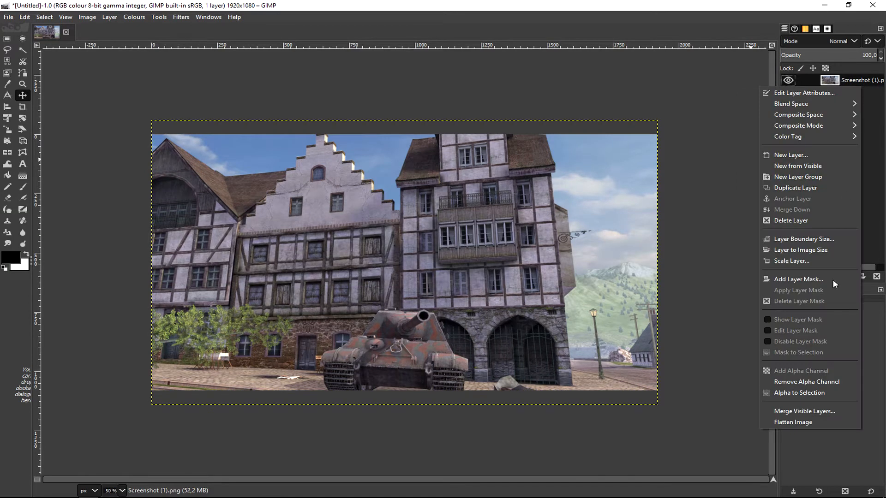
left_click(708, 259)
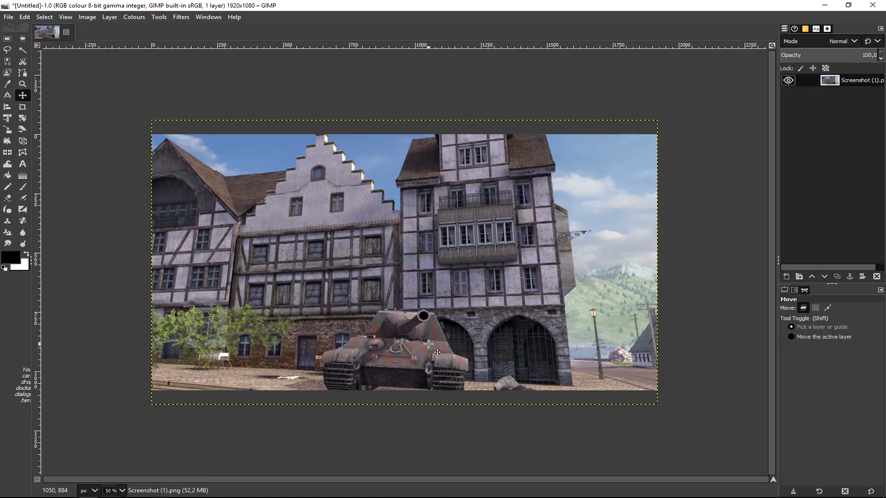
left_click_drag(438, 333, 439, 329)
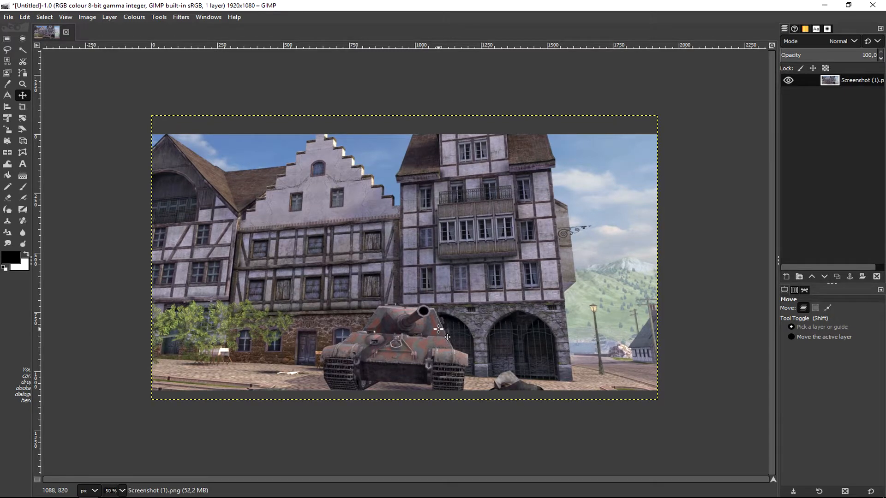
Move the screenshot layer further up until its lower edge sits at the bottom edge of the canvas.
left_click_drag(438, 328, 440, 314)
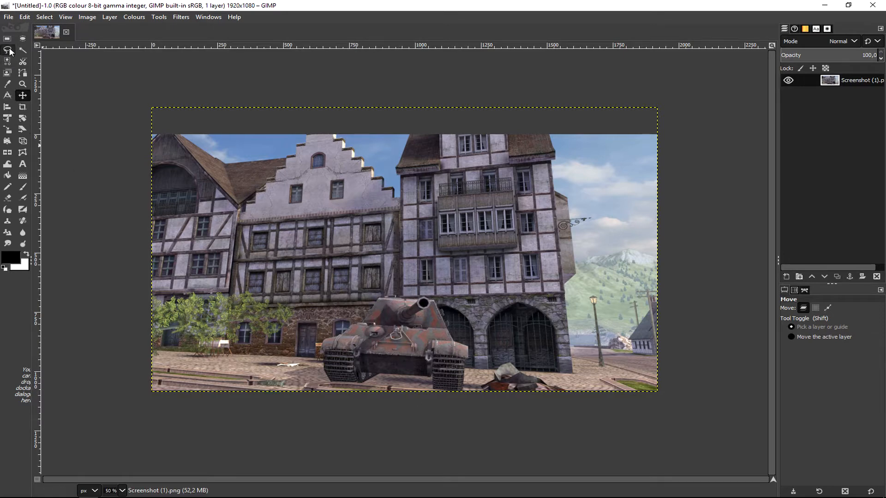
Start a Free Select outline of the tank along the left track's inner edge, from the ground up to the hull's underside.
left_click(22, 84)
left_click(361, 369)
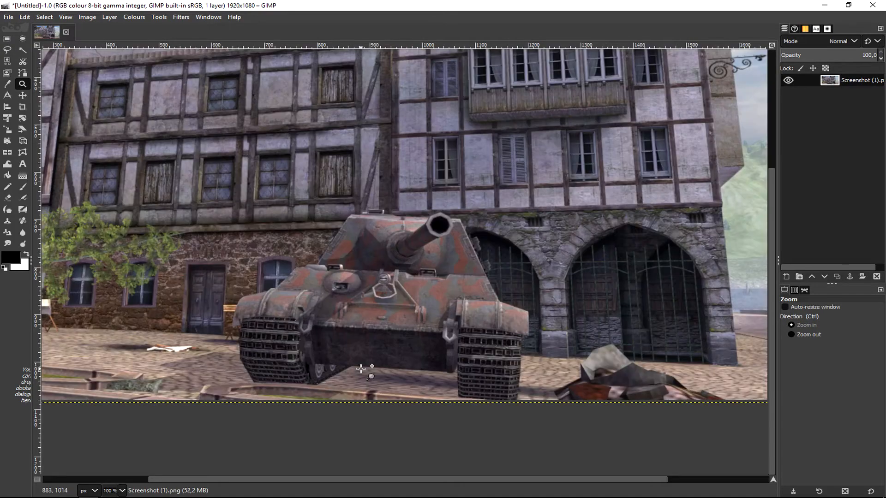
left_click(363, 369)
left_click(364, 369)
left_click(364, 369)
left_click(363, 364)
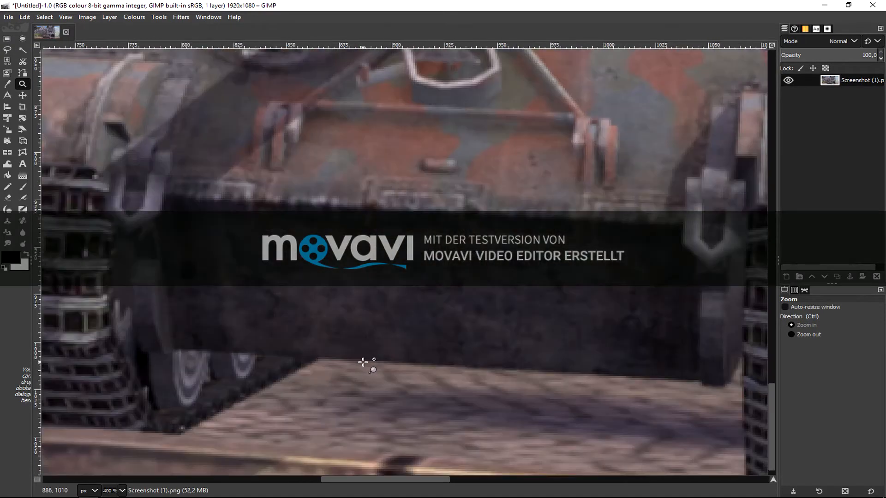
left_click(286, 416)
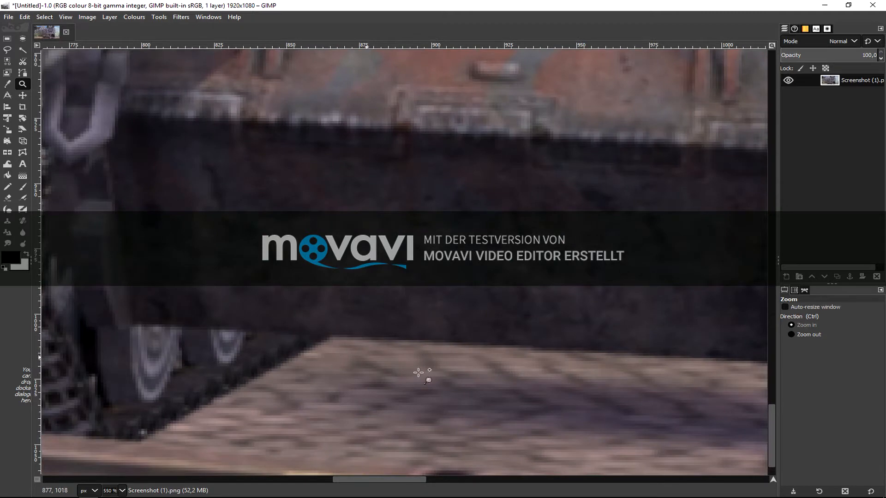
left_click(7, 49)
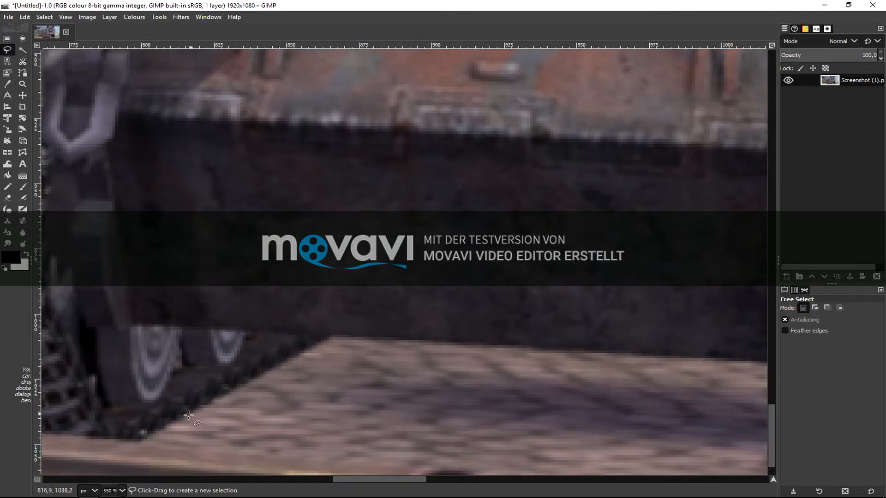
left_click(140, 445)
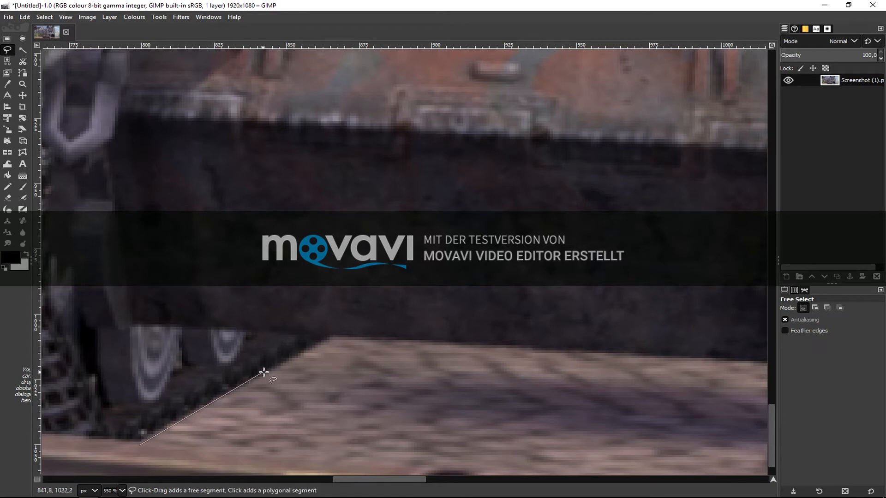
left_click(332, 337)
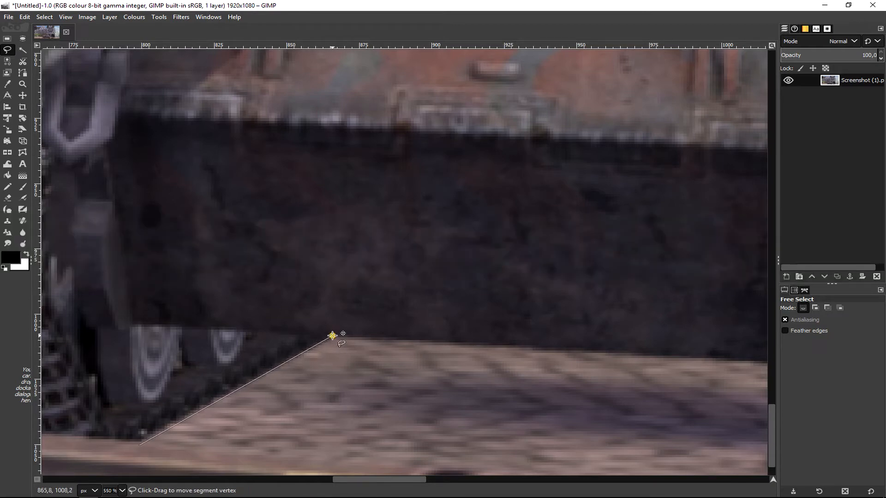
Continue the selection outline along the hull's lower edge and around the tow bracket to the right track.
left_click_drag(362, 477, 426, 478)
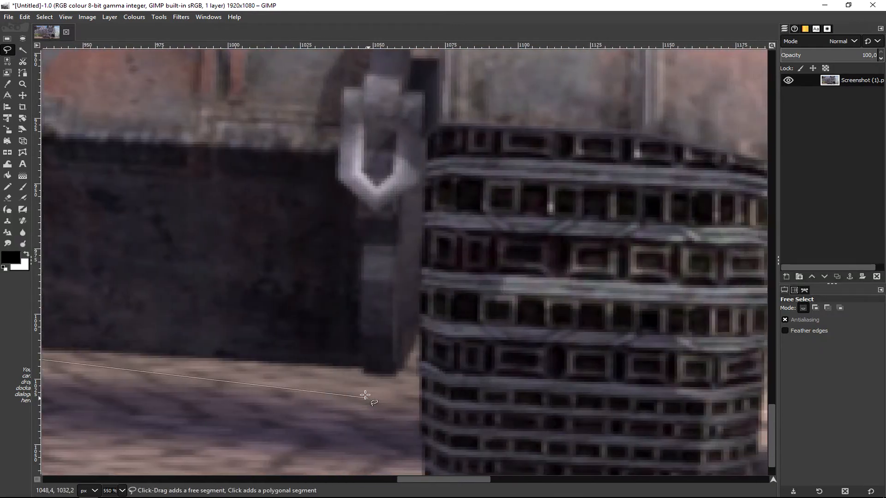
left_click(363, 368)
left_click(393, 377)
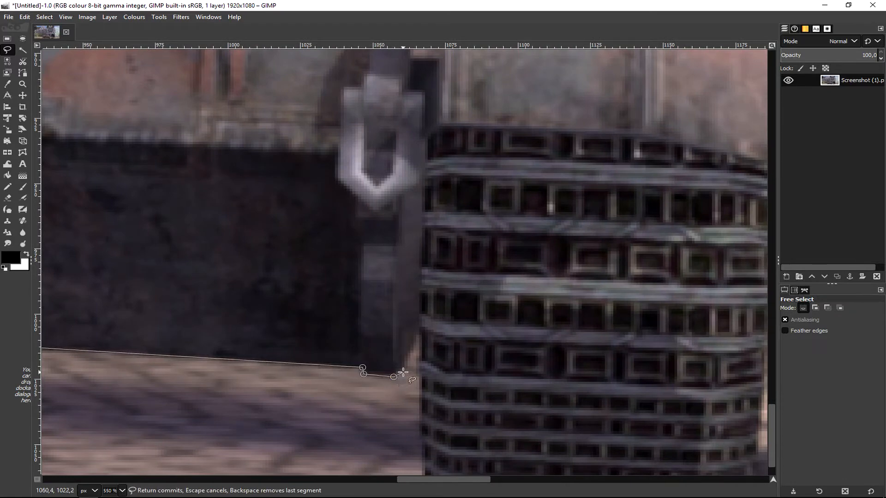
left_click(406, 367)
left_click(420, 334)
Extend the outline down the right track's inner edge and along its base to the outer corner at the canvas edge.
scroll(420, 336, "down", 2)
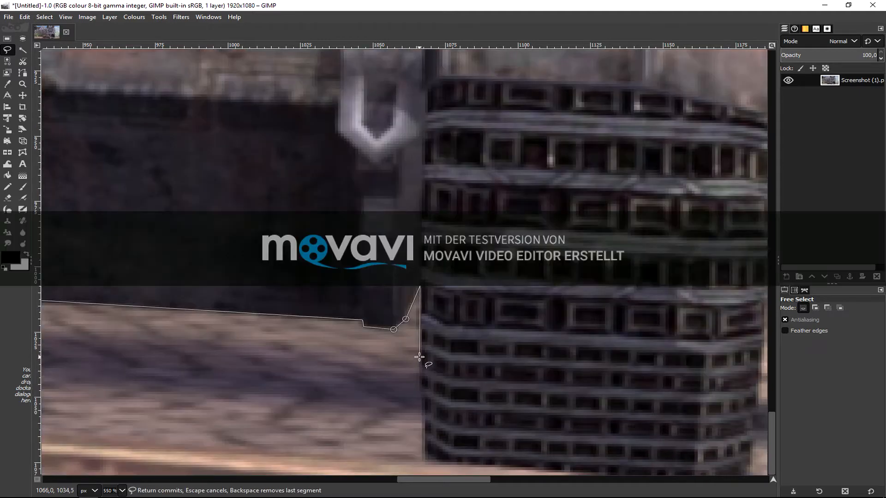
left_click(424, 462)
left_click_drag(438, 481, 482, 472)
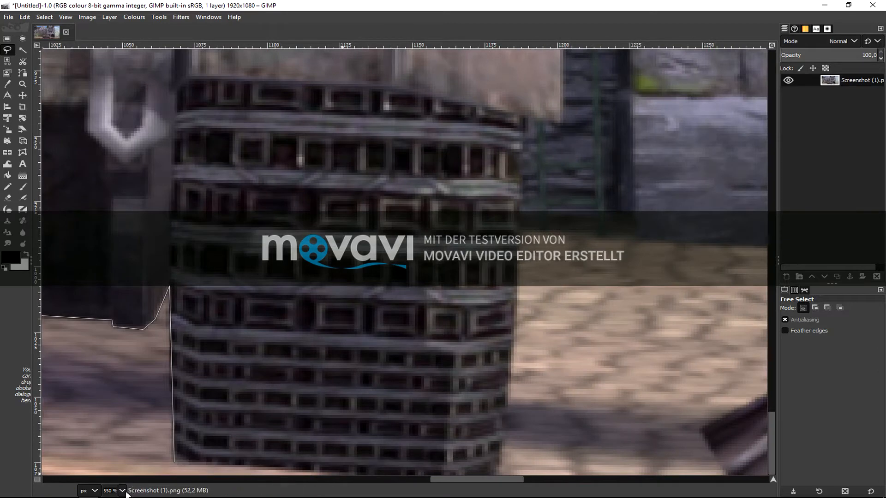
scroll(126, 492, "down", 1)
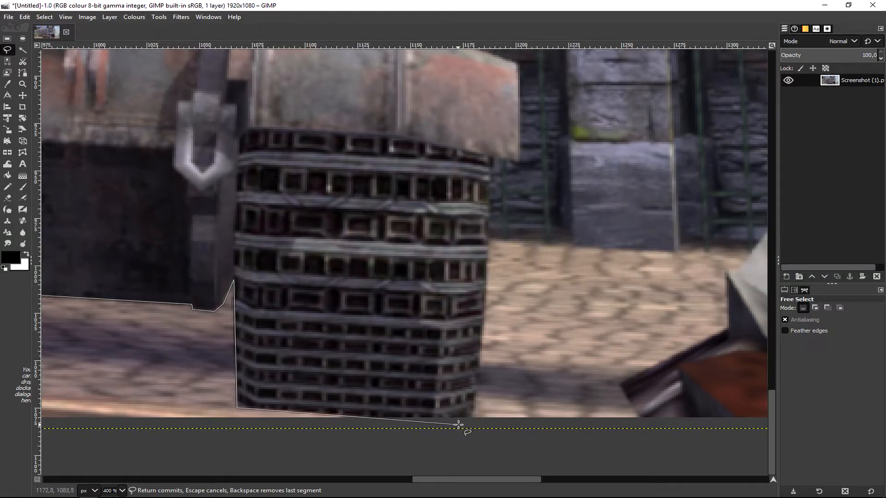
left_click(482, 425)
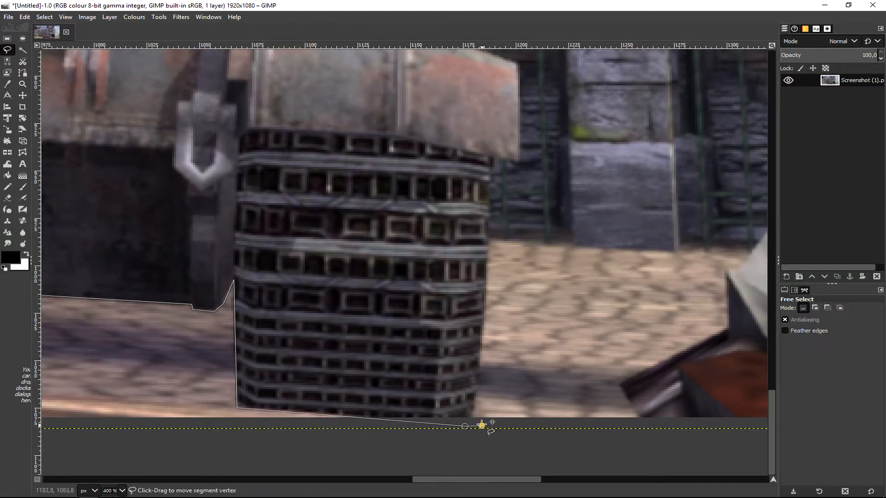
left_click(473, 417)
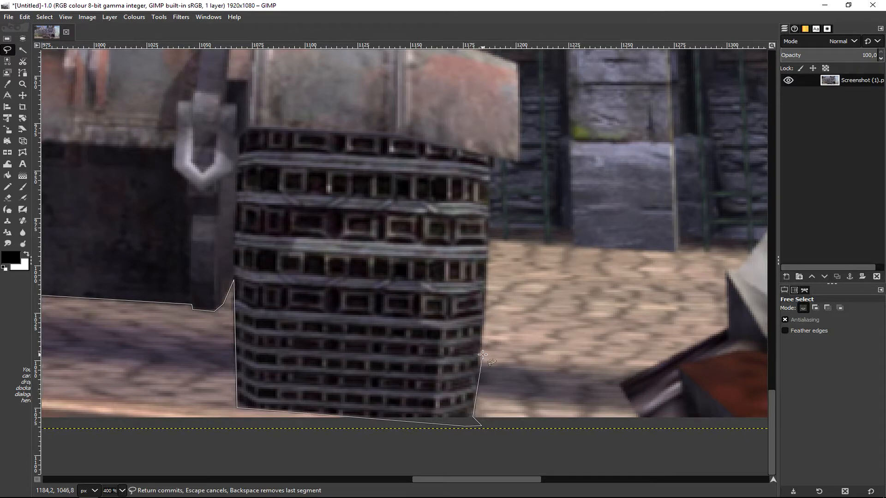
Trace the outline up the right track's outer edge and around the fender to the base of the sloping superstructure.
key("plus")
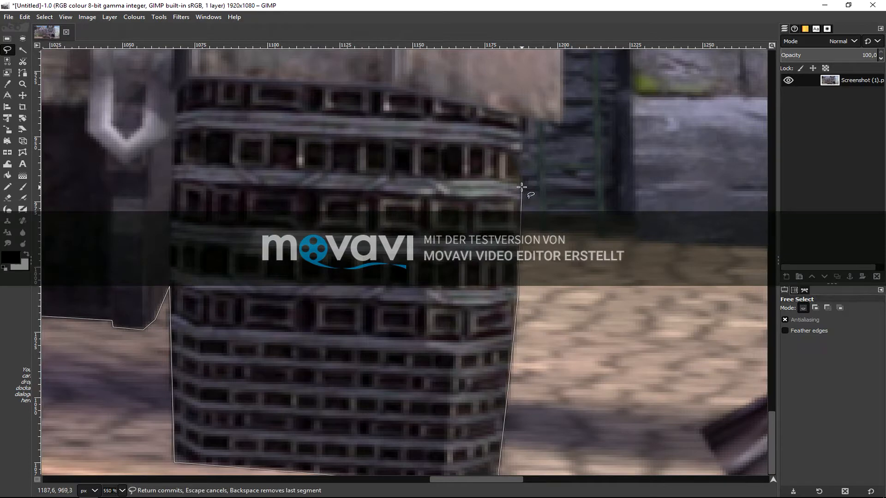
left_click(528, 118)
left_click(562, 124)
scroll(562, 125, "up", 5)
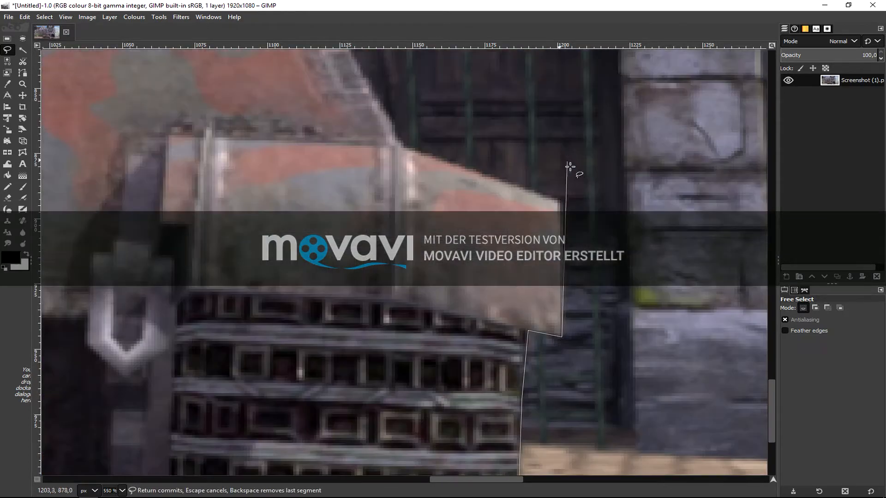
left_click(562, 201)
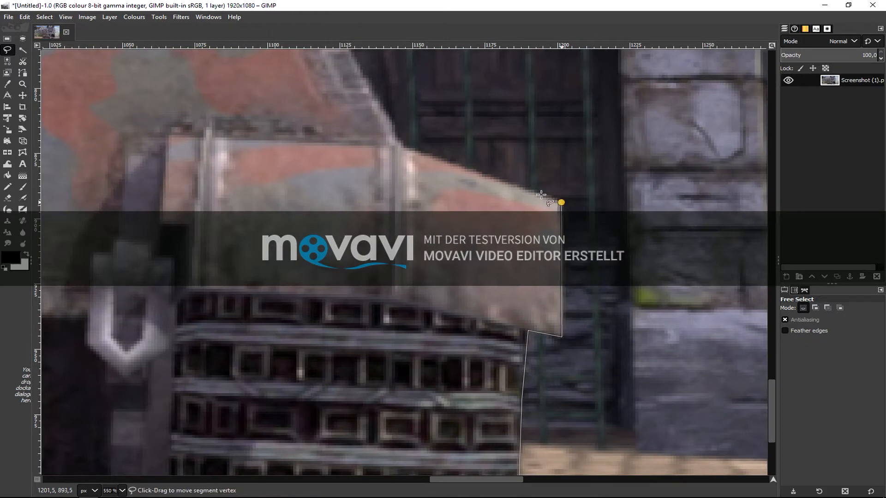
left_click(406, 148)
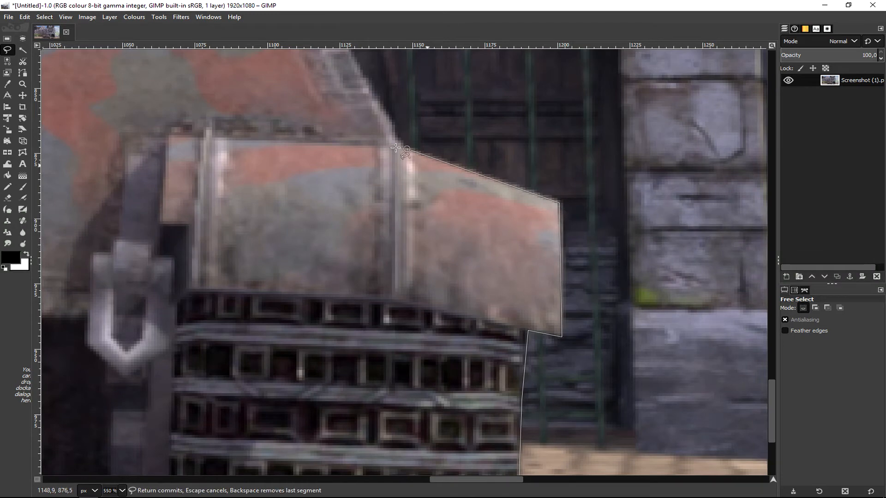
Trace the outline up the superstructure's right slope and around the lower jagged part protruding from it.
scroll(566, 204, "up", 2)
scroll(340, 127, "up", 2)
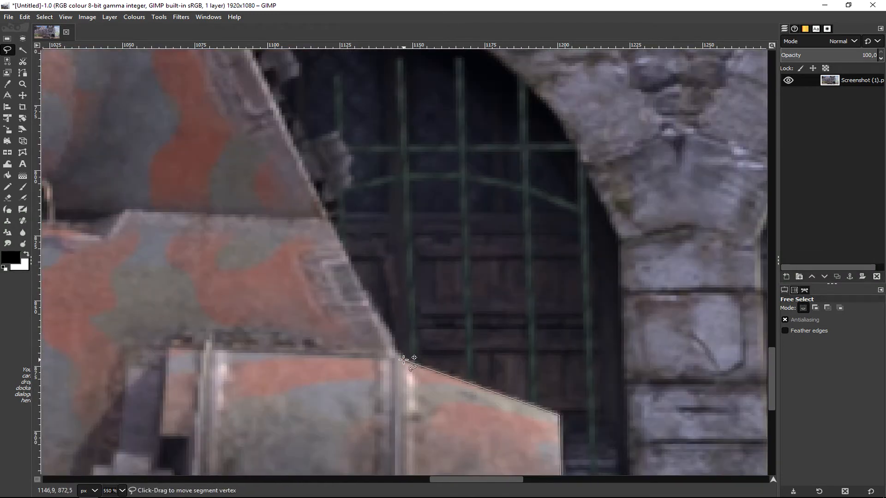
scroll(403, 363, "up", 2)
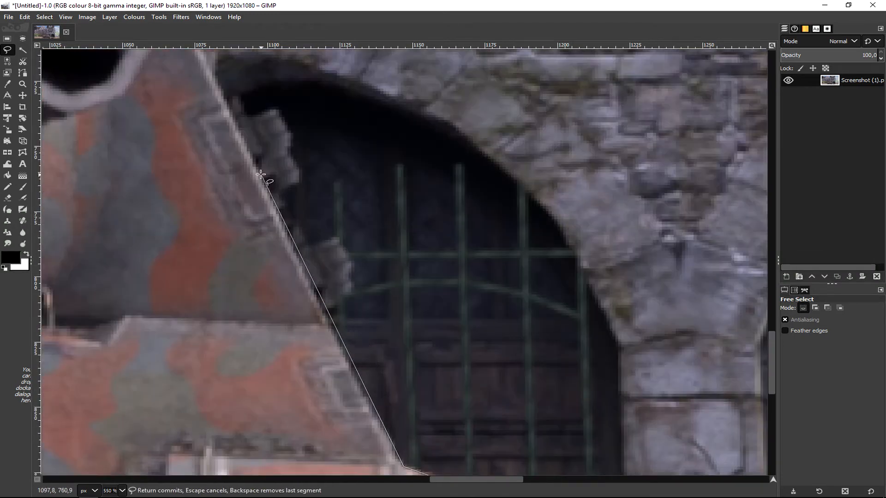
left_click(338, 341)
left_click(340, 304)
left_click(341, 297)
left_click(354, 294)
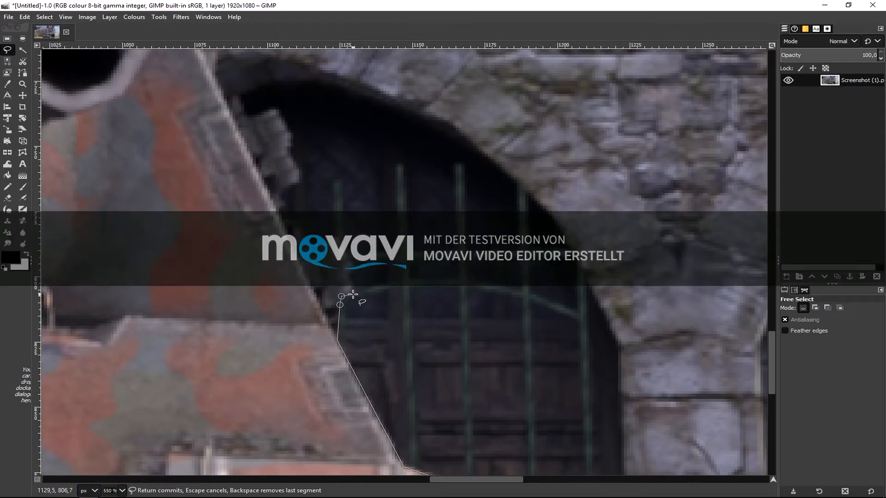
left_click(348, 281)
left_click(353, 265)
Continue the outline point by point around the upper jagged part on the superstructure's right side.
left_click(279, 211)
left_click(302, 181)
left_click(301, 170)
left_click(299, 162)
left_click(292, 133)
scroll(269, 126, "up", 3)
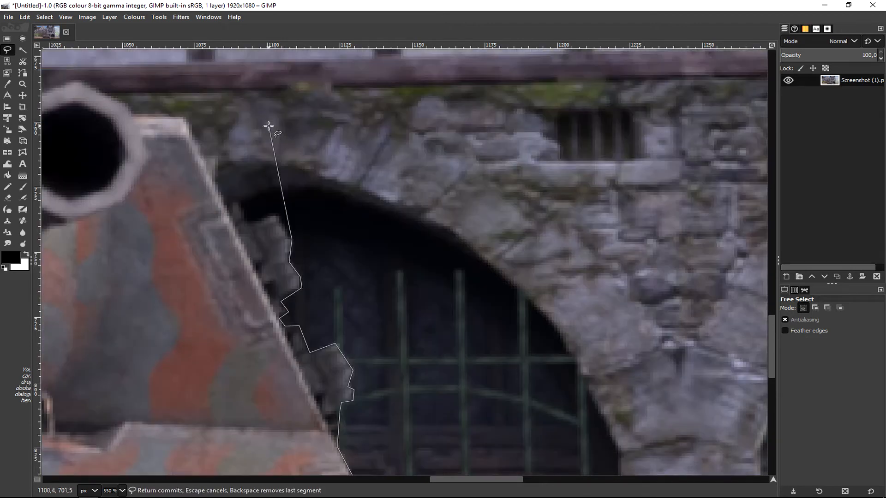
left_click(277, 215)
left_click(250, 224)
left_click(239, 204)
left_click(228, 206)
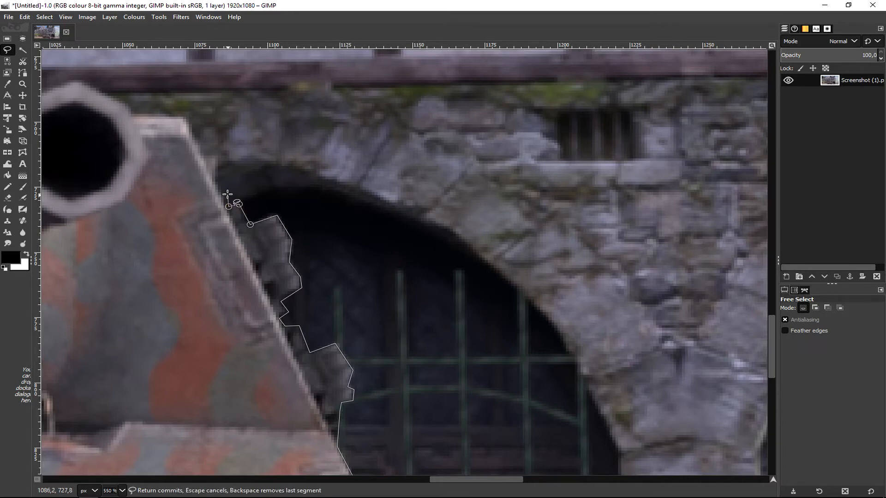
Extend the outline past the small protrusion on the right slope to the superstructure's upper right corner.
left_click(216, 182)
left_click(216, 157)
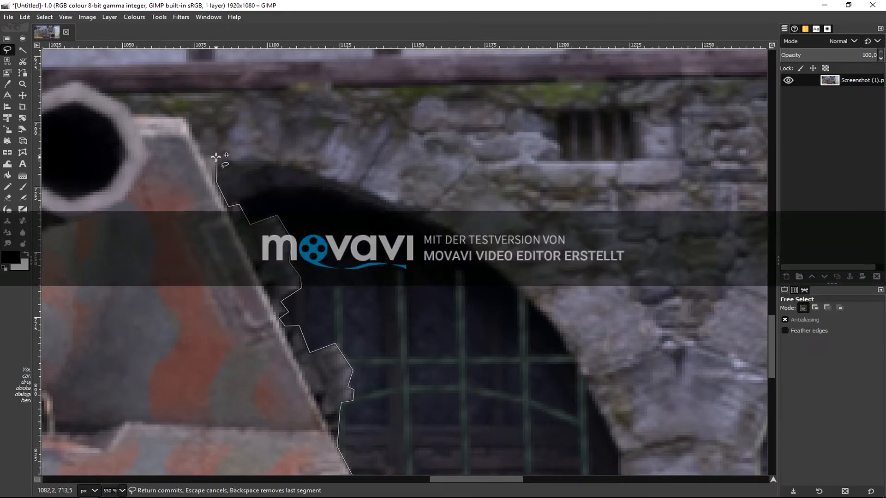
scroll(198, 139, "up", 5)
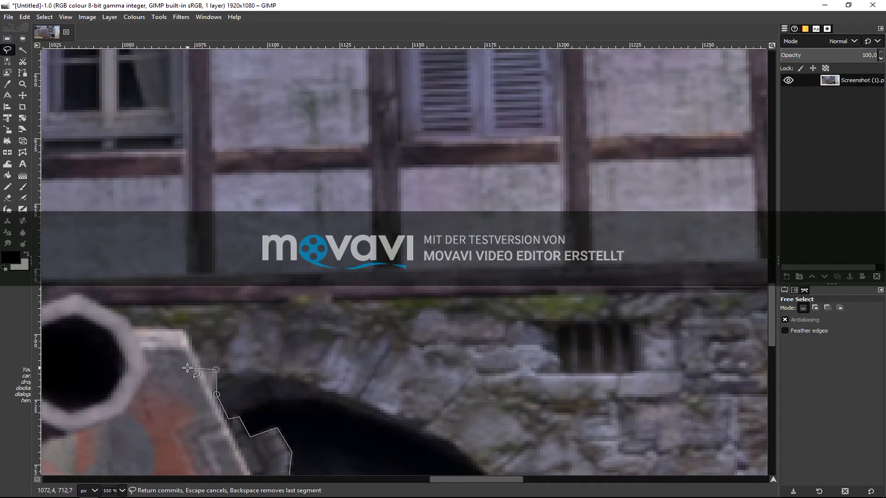
left_click(203, 367)
left_click(185, 328)
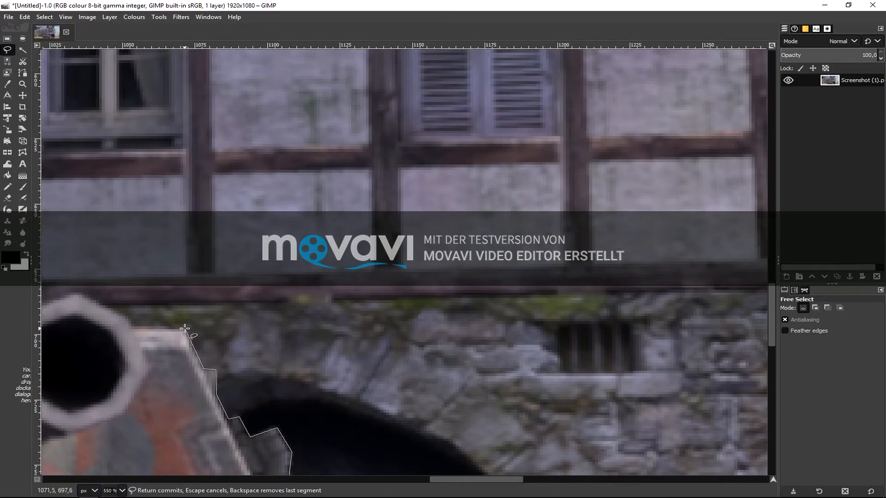
Trace the outline around the upper rim of the gun muzzle to its left side.
left_click(128, 318)
left_click(78, 294)
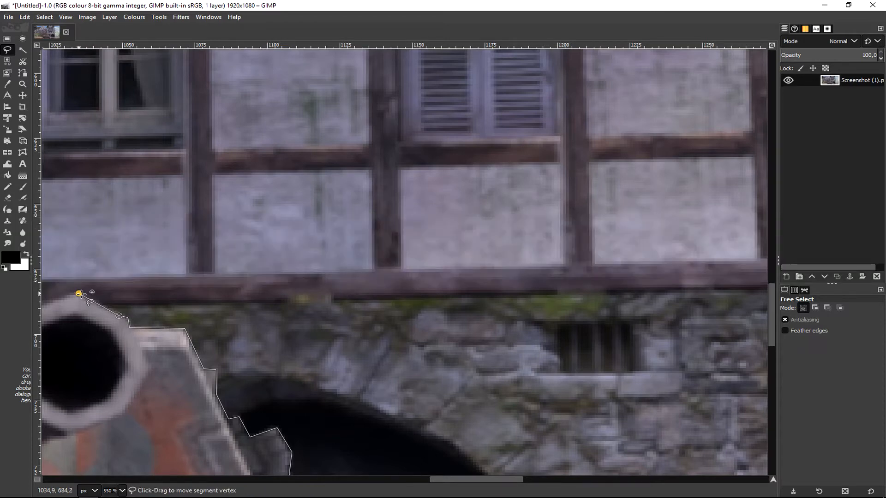
left_click_drag(450, 478, 394, 478)
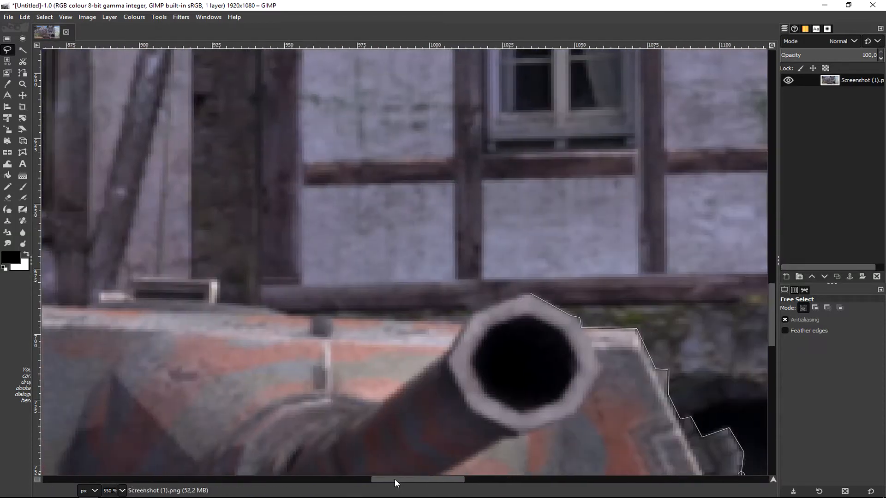
left_click(466, 320)
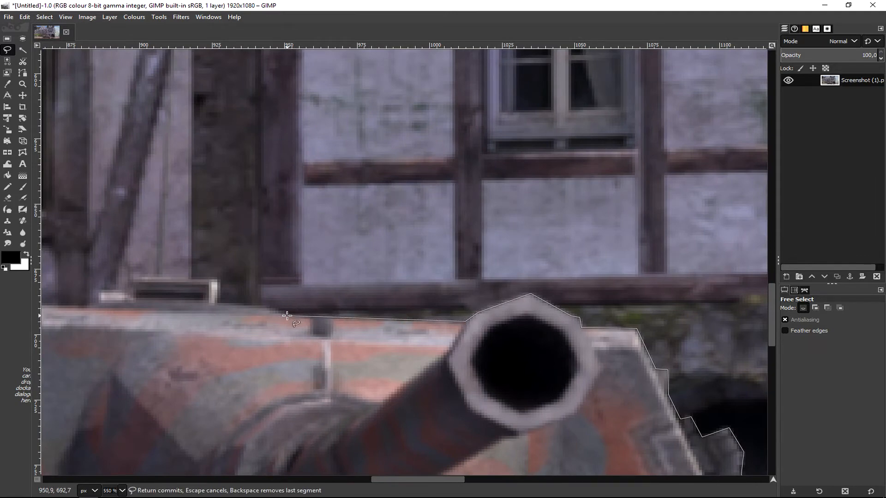
Continue the outline along the superstructure's roof edge and around the raised hatch to the roof's left corner.
left_click(263, 305)
left_click(217, 304)
left_click(217, 280)
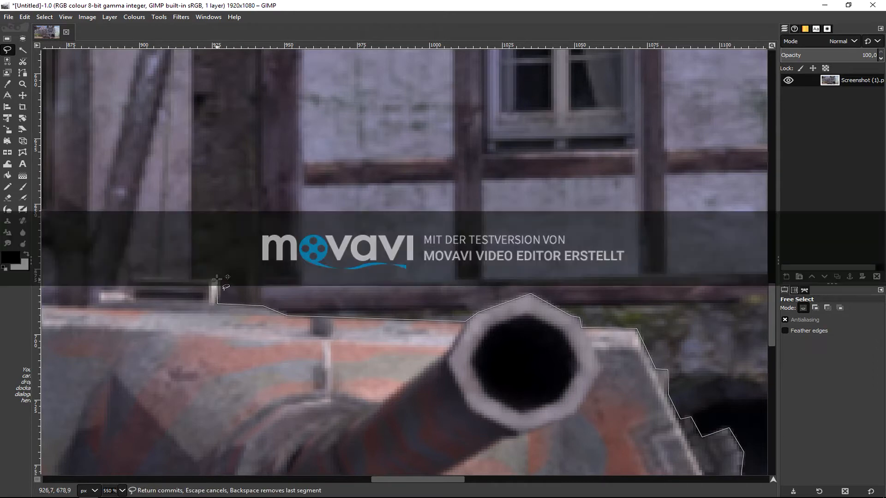
left_click(132, 278)
scroll(123, 489, "down", 4)
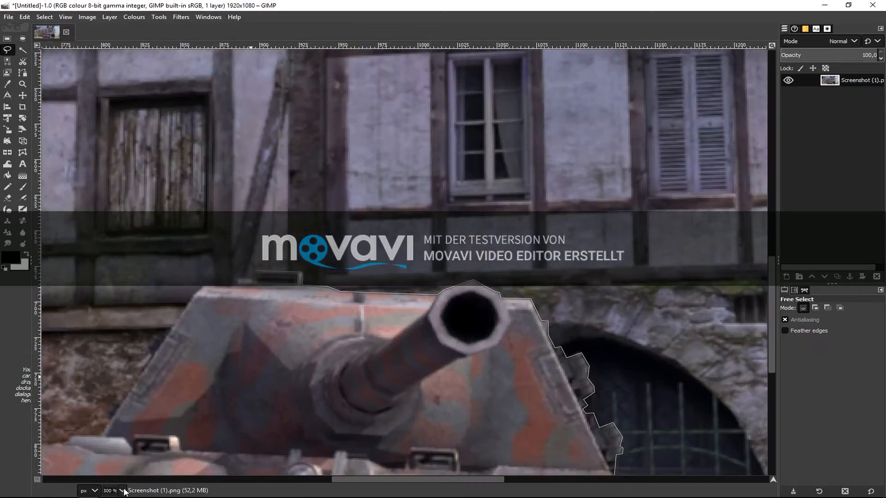
scroll(123, 491, "up", 4)
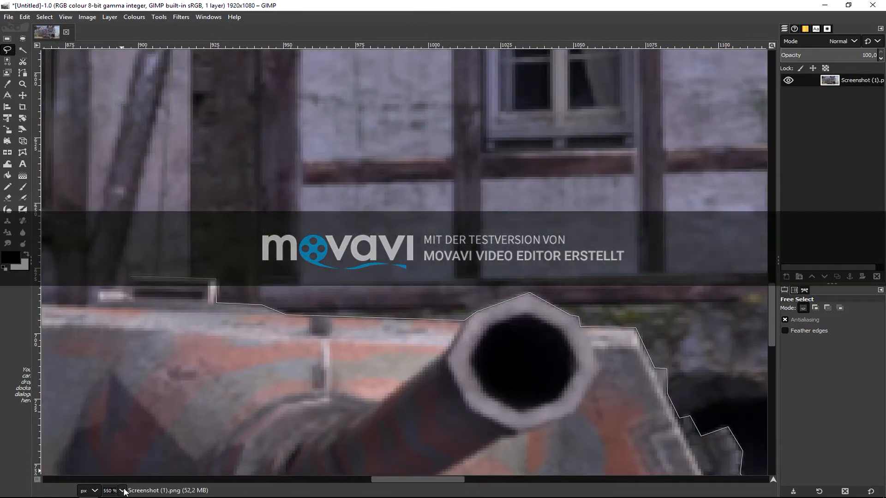
left_click_drag(407, 482, 371, 480)
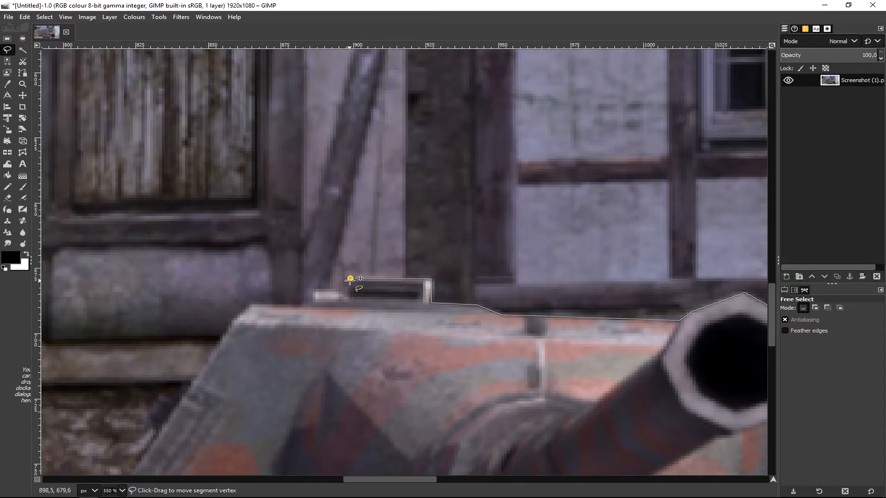
left_click(349, 290)
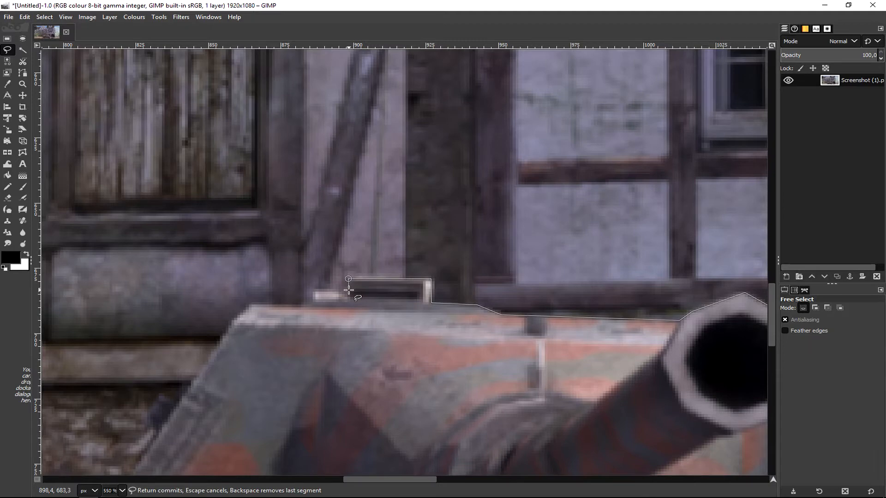
left_click(312, 290)
left_click(312, 305)
left_click(252, 304)
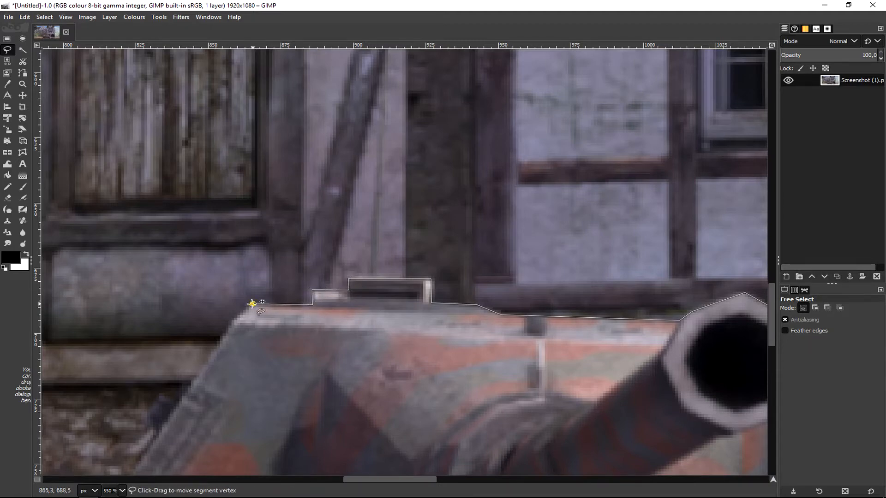
Continue the outline down the superstructure's left slope, following the two small protrusions along its edge.
left_click(234, 319)
scroll(234, 319, "down", 3)
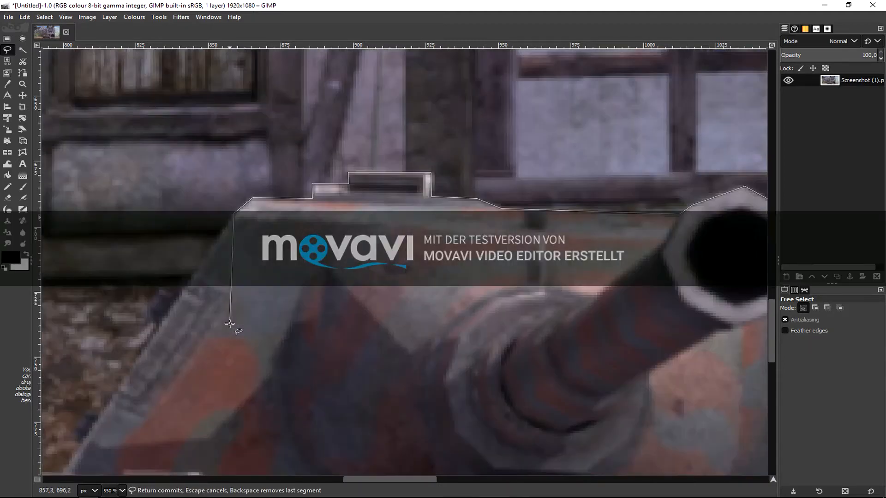
left_click(189, 282)
left_click(161, 288)
left_click(148, 312)
left_click(155, 321)
left_click(91, 411)
left_click(71, 434)
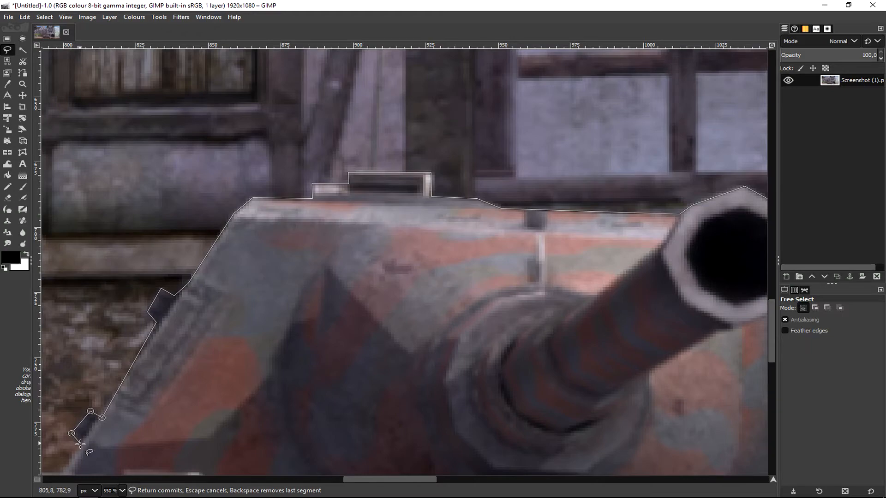
Extend the outline from the slope's foot along the cylindrical part to the hull roof's left corner.
left_click_drag(381, 478, 336, 478)
scroll(325, 406, "down", 8)
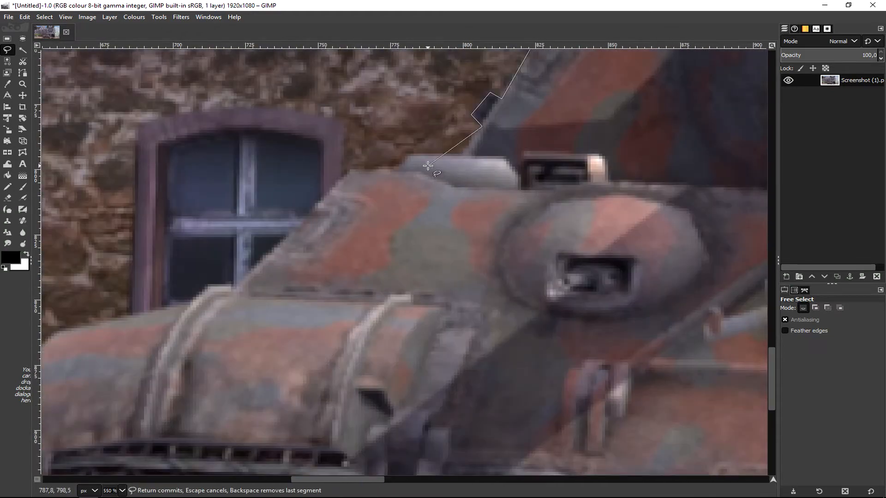
scroll(428, 166, "up", 1)
left_click(461, 262)
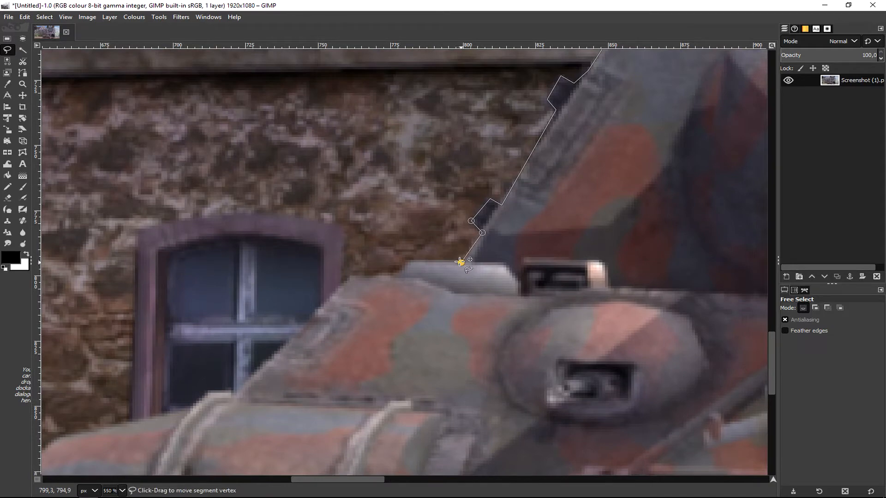
left_click(395, 274)
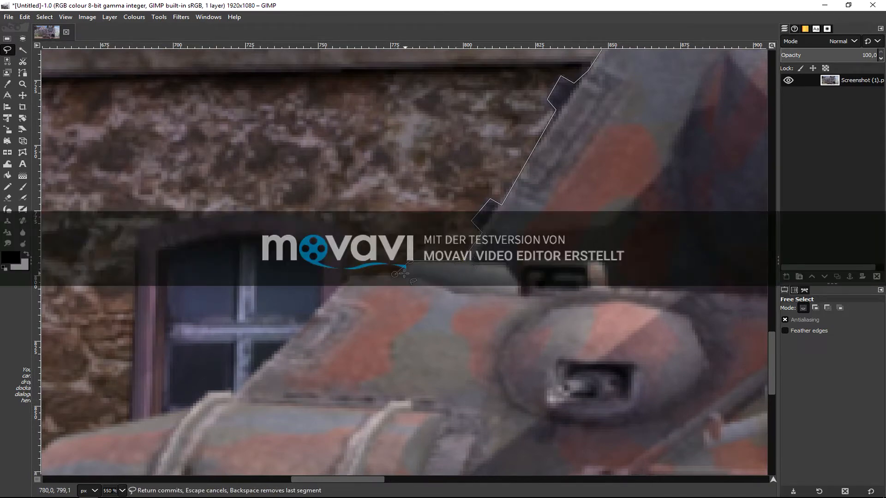
left_click(354, 276)
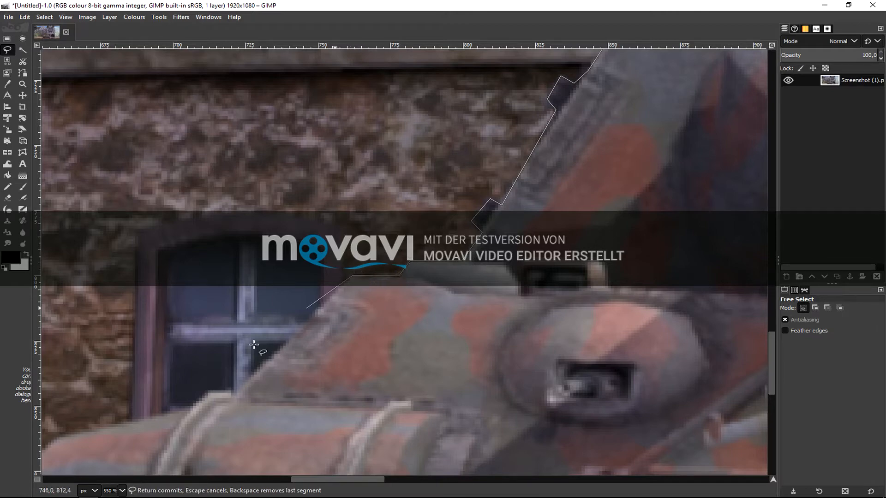
Trace the outline down the hull's left slope, over the raised strap and along the fender's upper edge, and refine the strap point.
left_click(238, 391)
left_click(208, 392)
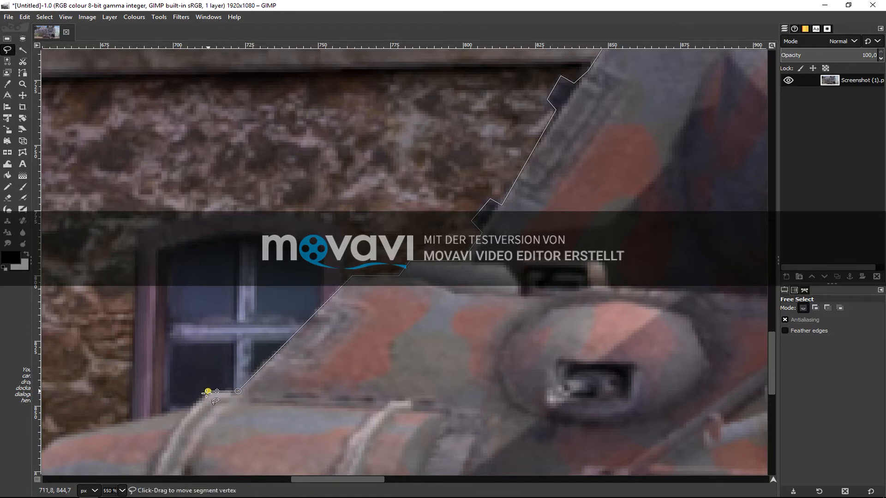
left_click(194, 406)
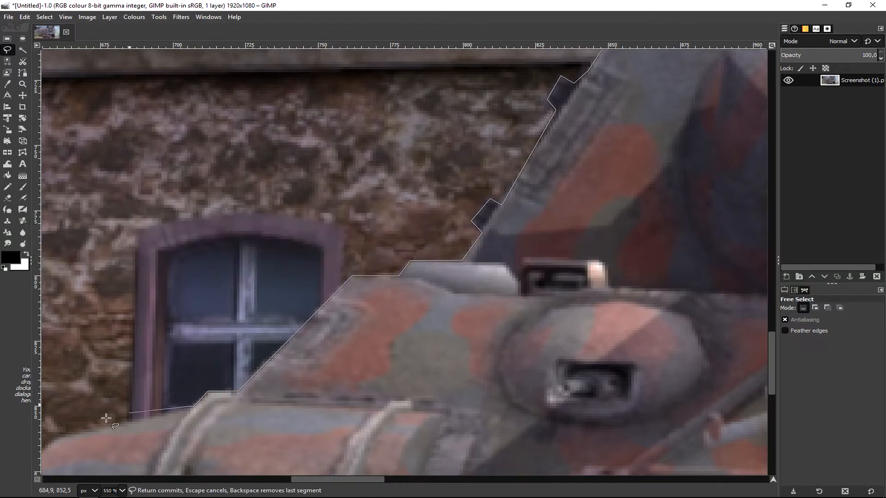
left_click(58, 437)
left_click_drag(192, 407, 188, 410)
Continue the outline around the rounded outer corner of the left fender.
left_click_drag(340, 482, 295, 481)
scroll(318, 402, "down", 3)
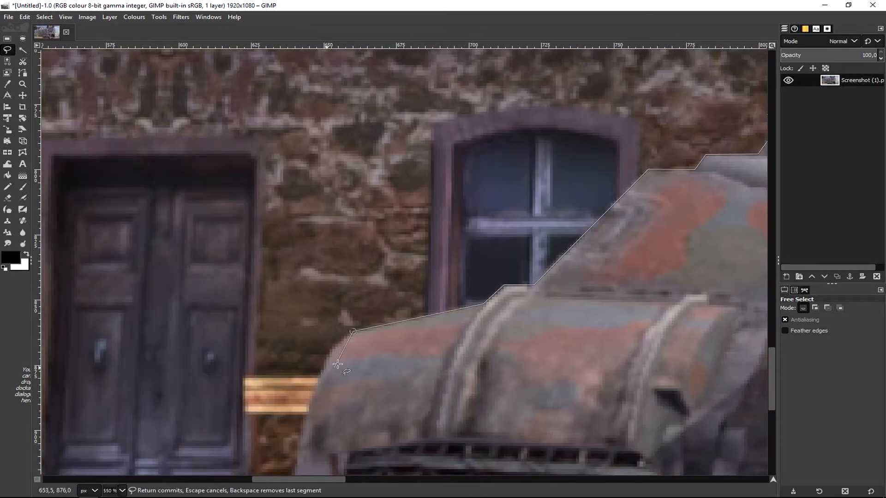
left_click(334, 349)
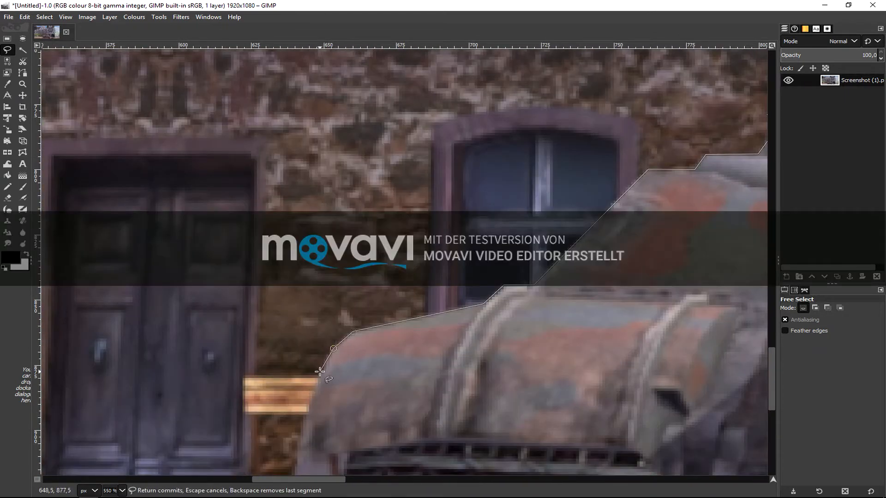
left_click(325, 361)
scroll(309, 412, "down", 3)
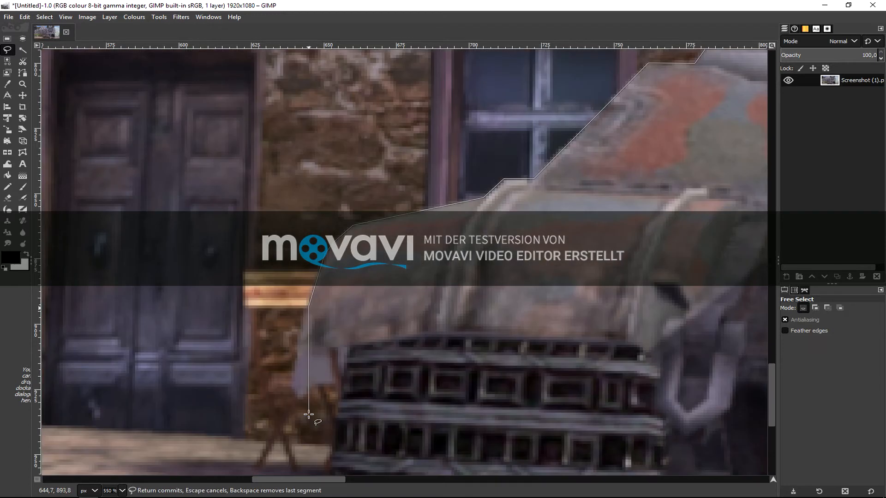
Trace the outline around the lower end of the left fender's side flap and adjust the point at its notch.
left_click(299, 337)
left_click(292, 391)
left_click(299, 400)
left_click(312, 396)
left_click(335, 384)
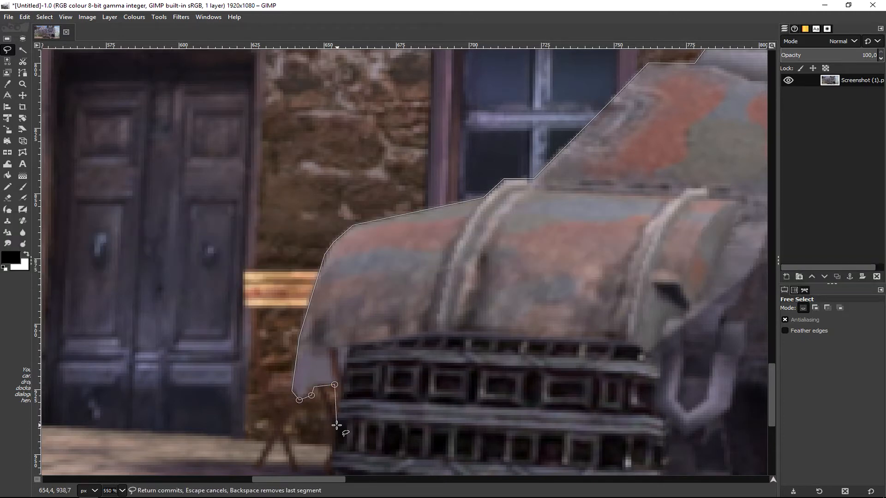
key("4")
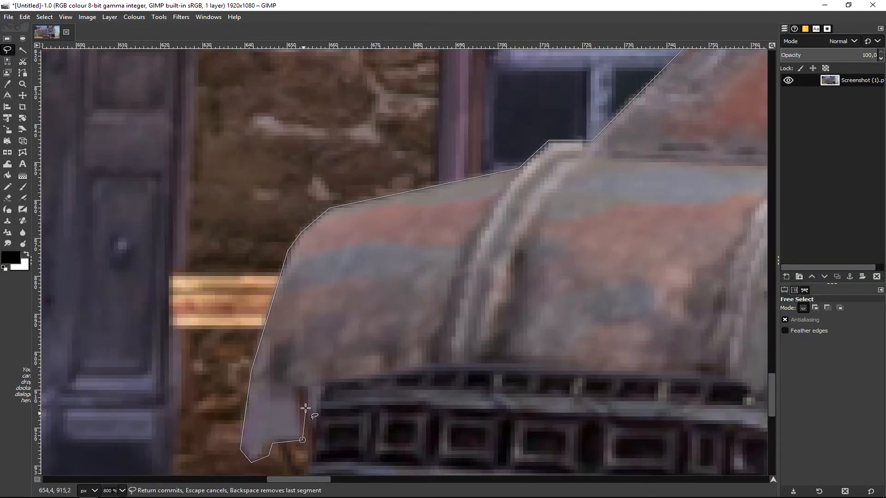
left_click_drag(272, 444, 269, 440)
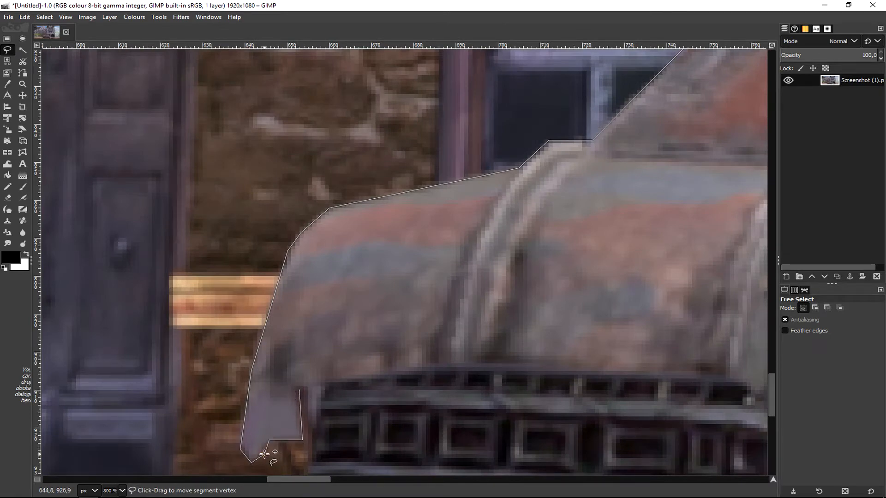
Lead the outline from the side flap to the left track and down the track's outer edge.
left_click(307, 388)
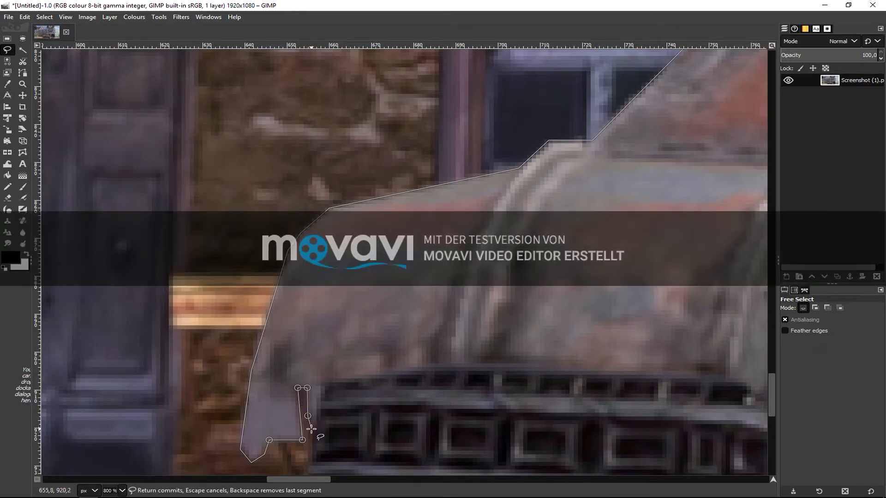
left_click(313, 428)
scroll(312, 439, "down", 3)
scroll(307, 397, "down", 3)
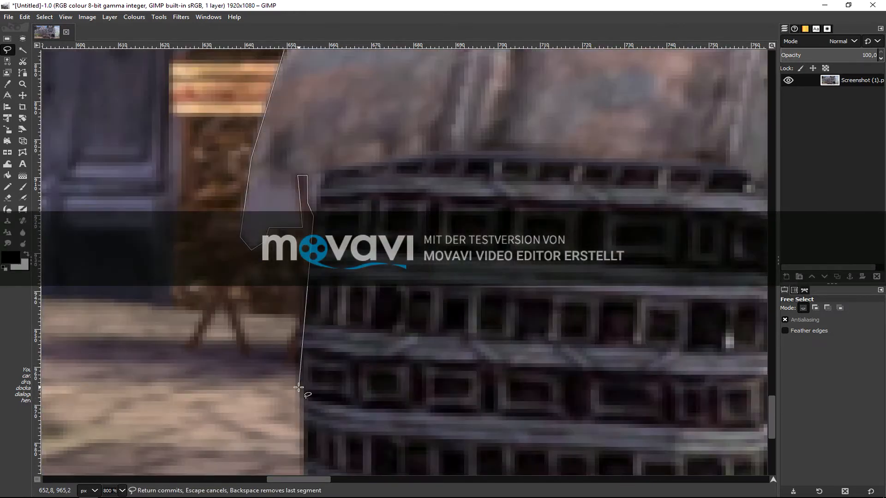
left_click(296, 341)
scroll(296, 341, "down", 6)
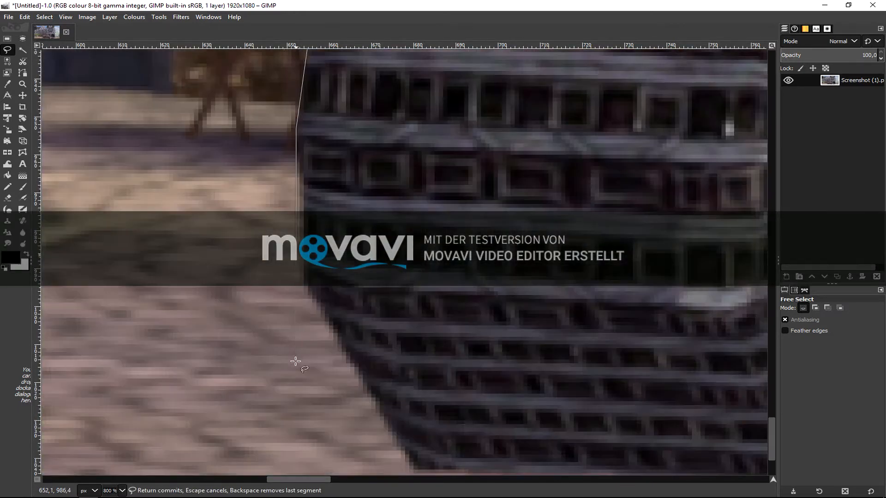
left_click(306, 284)
scroll(308, 289, "up", 3)
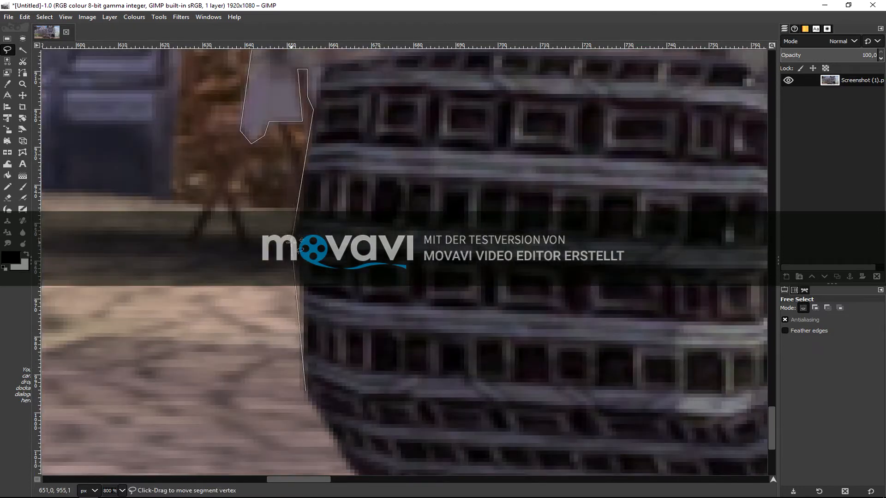
Trace the left track's slanted lower edge and underside, and close the outline at its starting point.
scroll(317, 303, "down", 3)
scroll(369, 355, "down", 3)
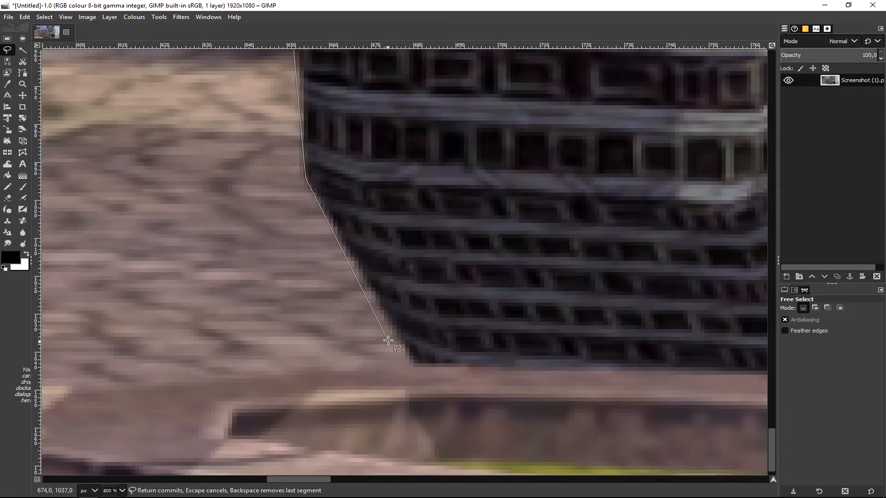
left_click(416, 364)
left_click_drag(320, 480, 363, 480)
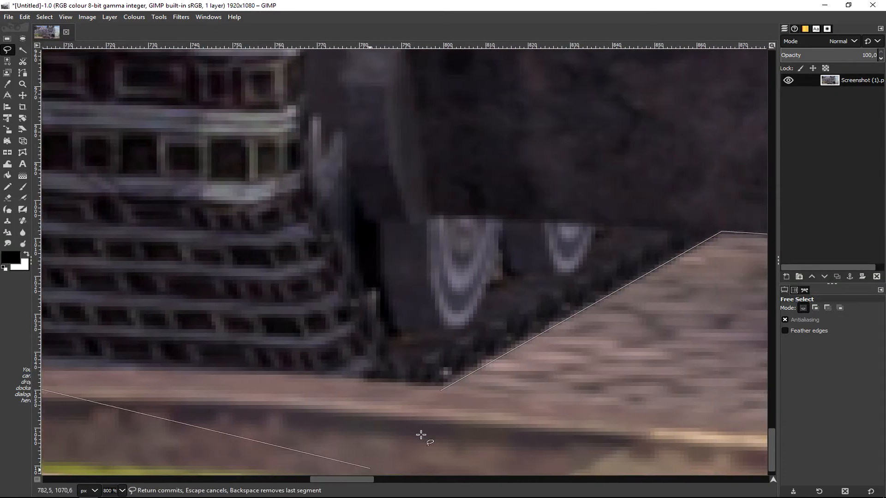
left_click(433, 387)
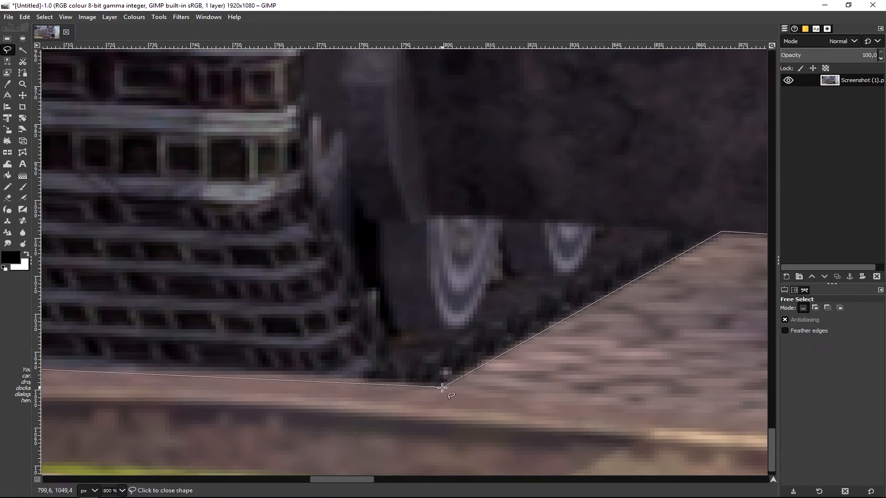
left_click(443, 386)
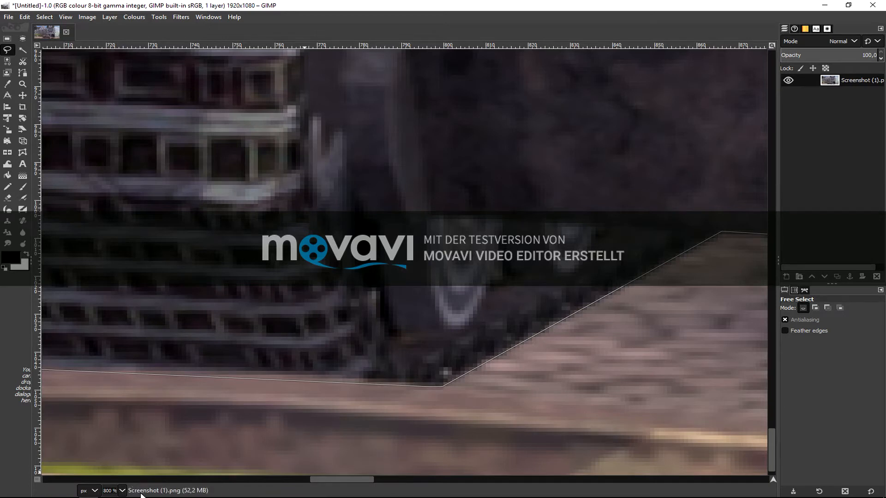
mouse_move(443, 386)
left_mouse_down()
mouse_move(433, 396)
mouse_move(434, 387)
left_mouse_up()
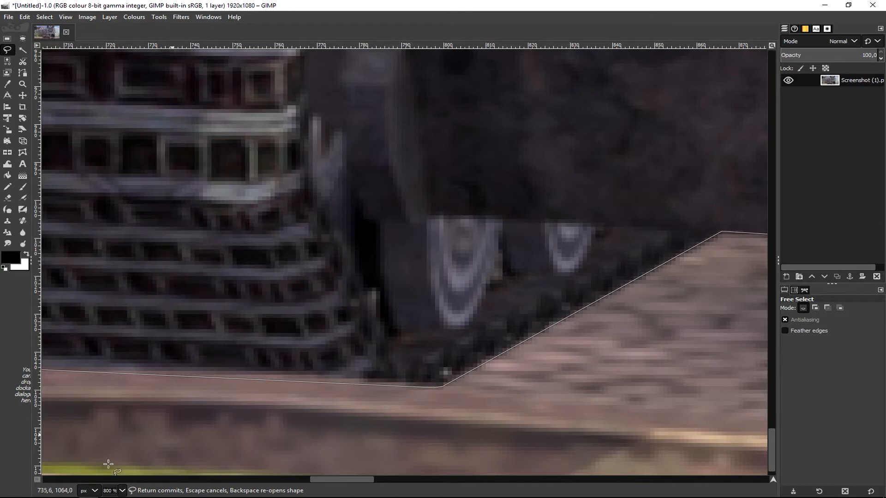
scroll(118, 490, "down", 3)
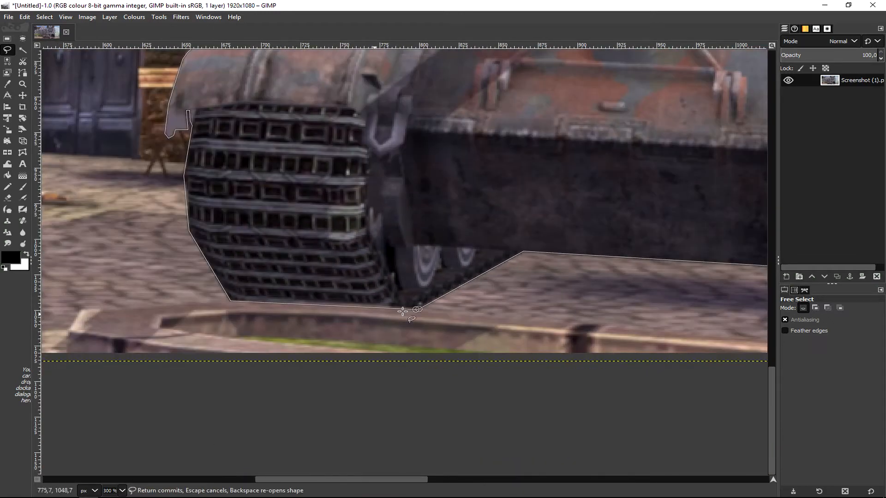
scroll(416, 324, "up", 5)
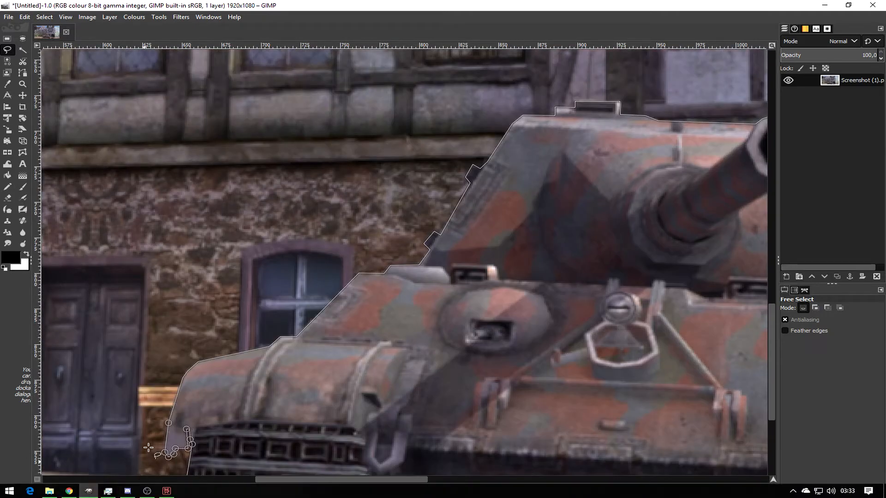
scroll(122, 491, "down", 1)
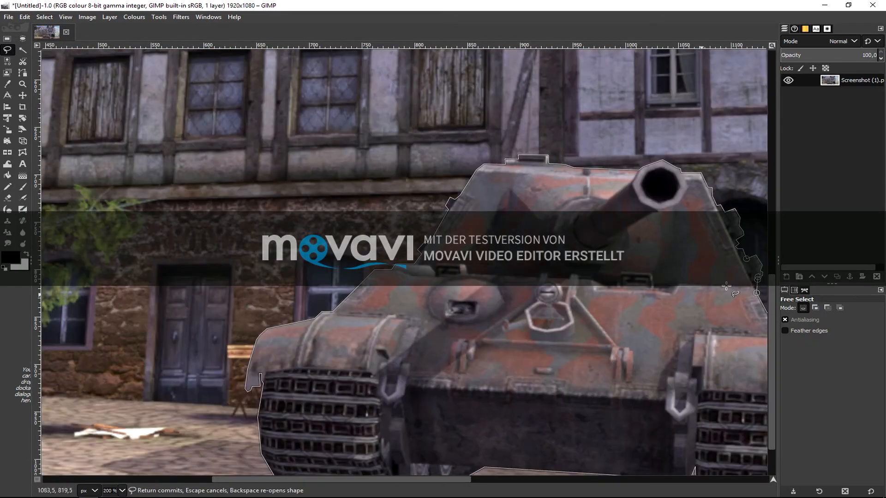
left_click(795, 290)
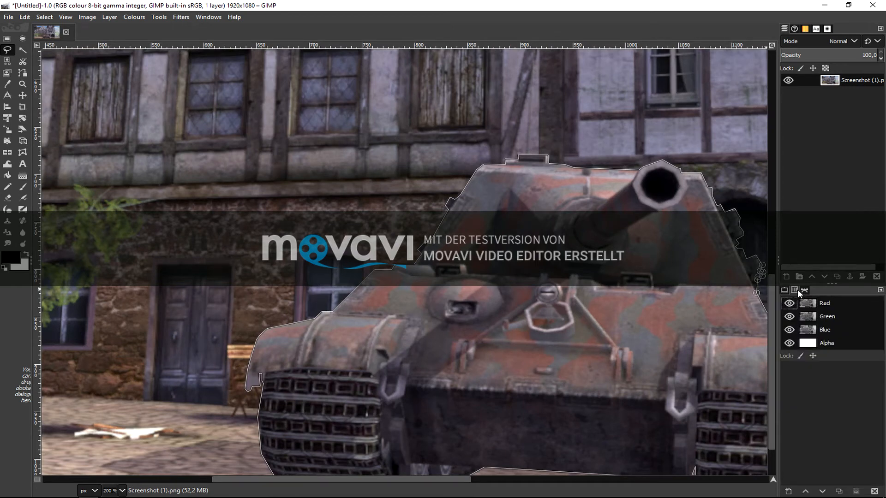
left_click(805, 290)
left_click(796, 291)
left_click(785, 291)
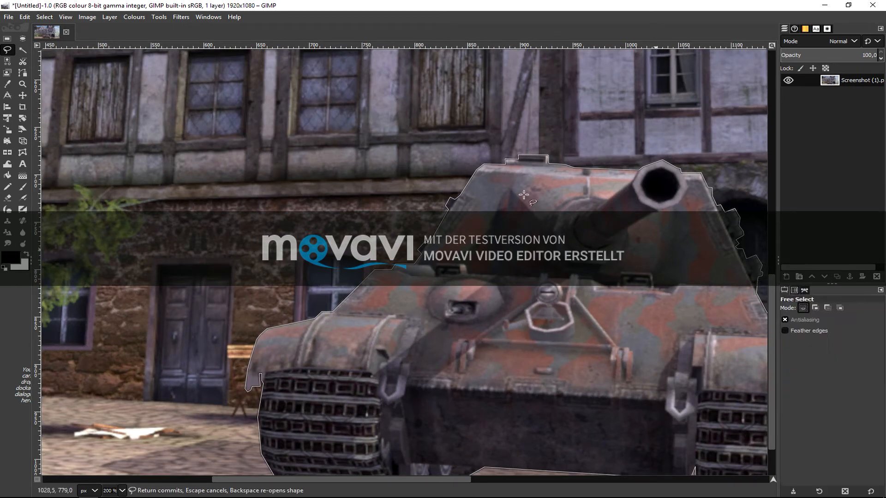
left_click(53, 17)
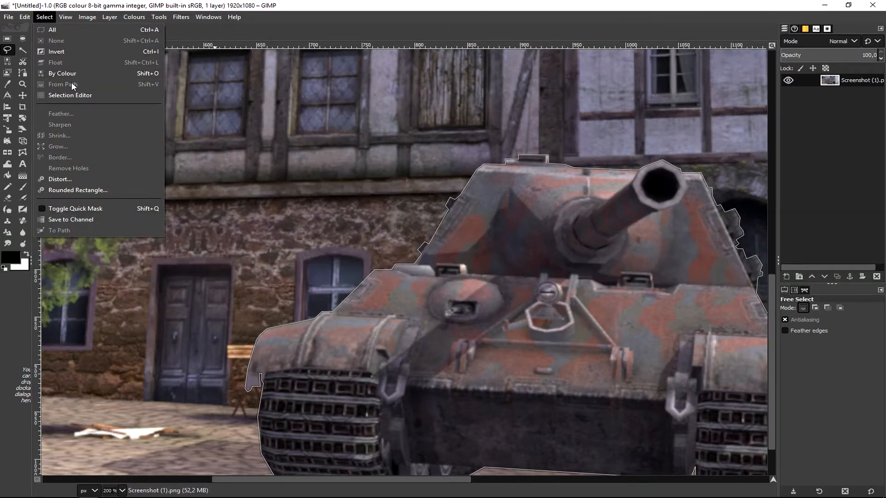
left_click(215, 356)
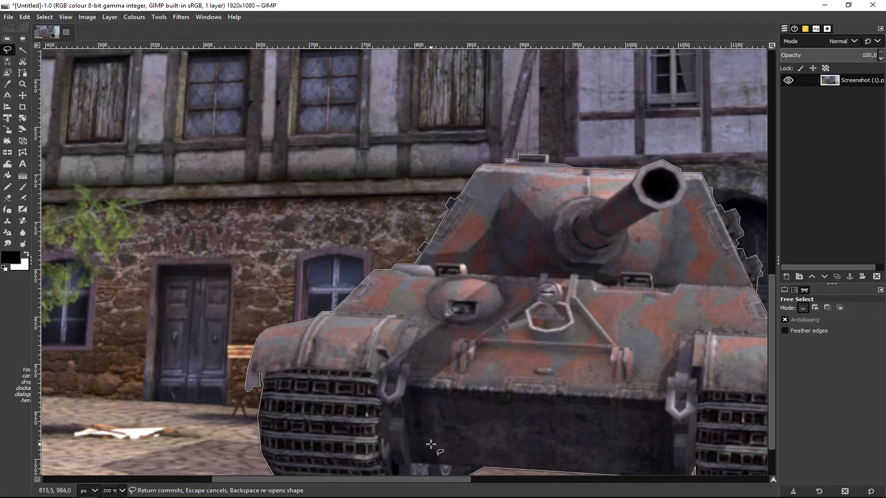
Fine-tune the outline points along the left track's underside so the closing corner fits the track.
scroll(435, 445, "down", 3)
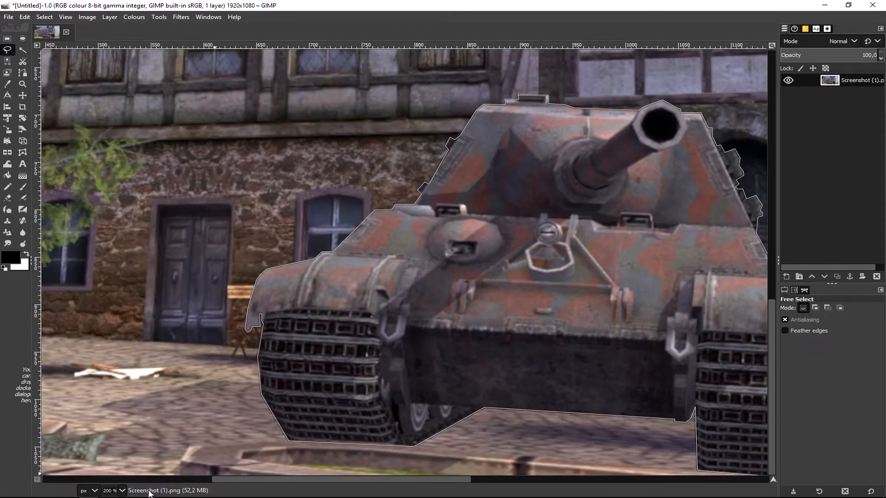
scroll(126, 492, "up", 3)
scroll(370, 399, "down", 8)
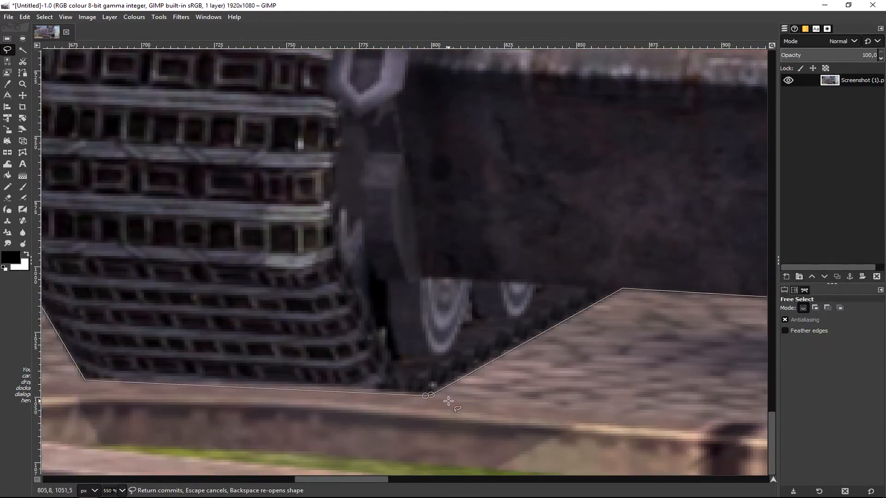
left_click_drag(425, 395, 430, 394)
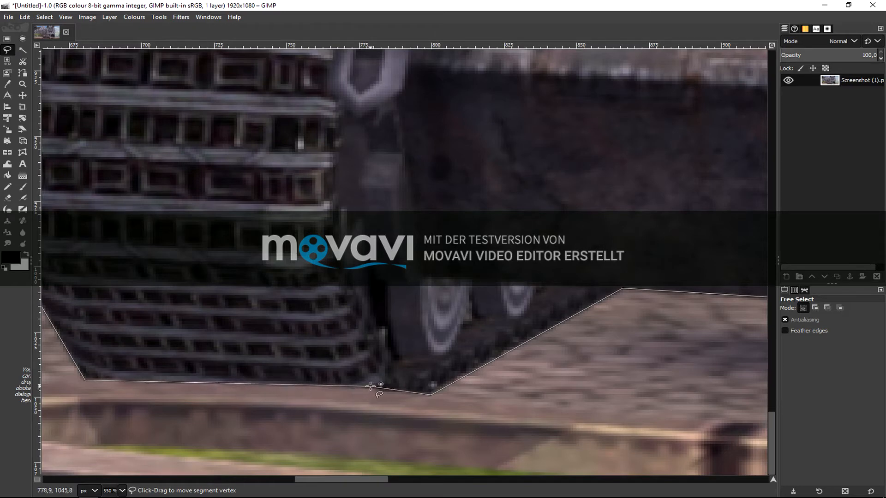
left_click_drag(371, 389, 372, 390)
left_click_drag(432, 395, 425, 398)
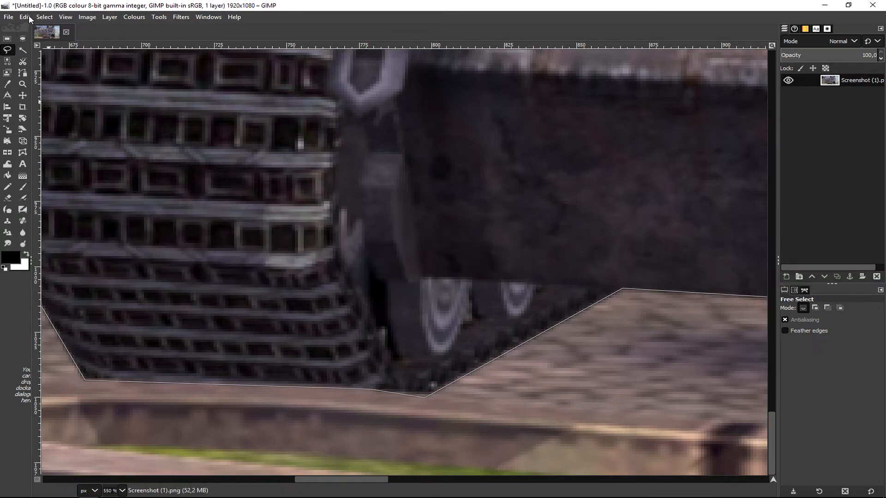
Invert the selection and show the whole picture to check its border.
left_click(44, 17)
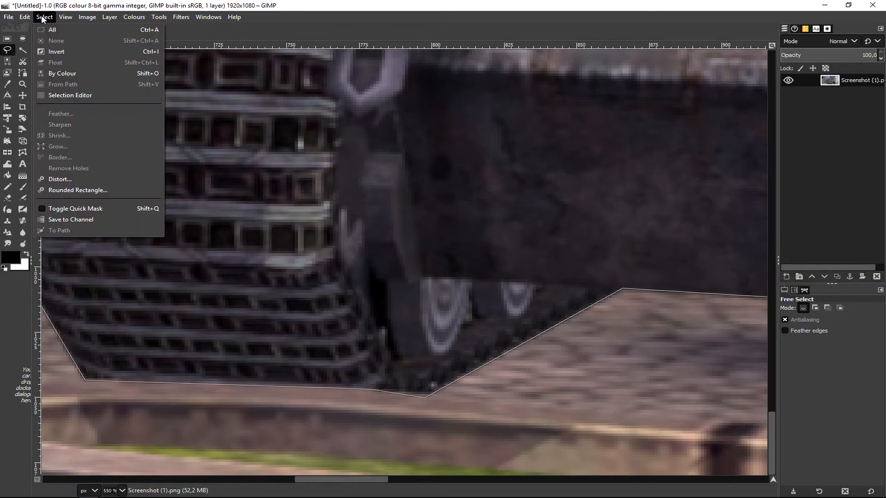
left_click(60, 52)
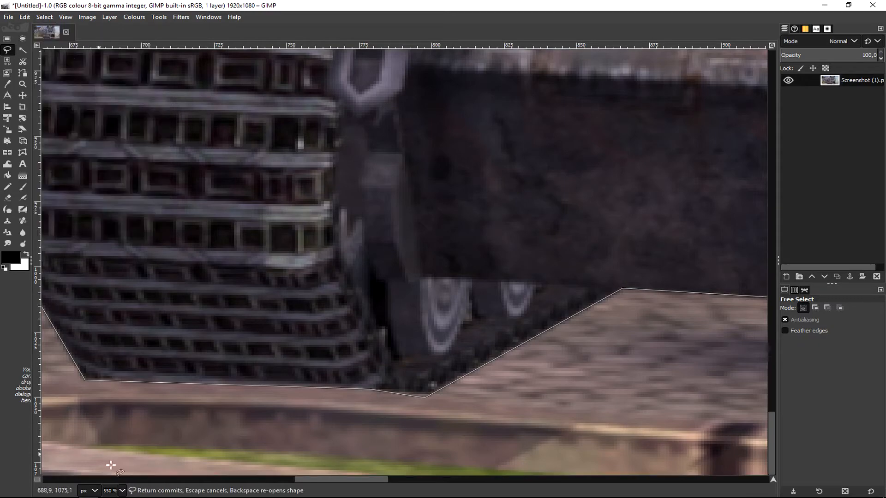
scroll(123, 493, "down", 2)
scroll(122, 493, "down", 2)
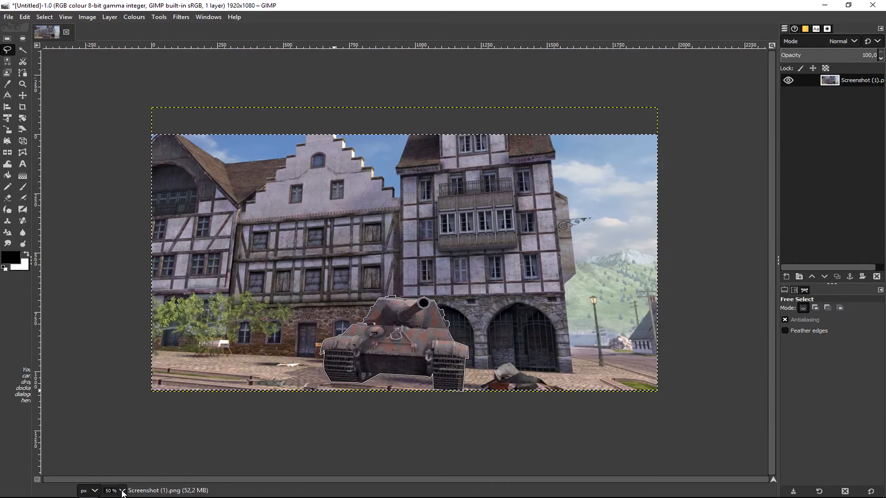
Invert the selection three more times to toggle between selecting the whole picture and nothing.
left_click(56, 17)
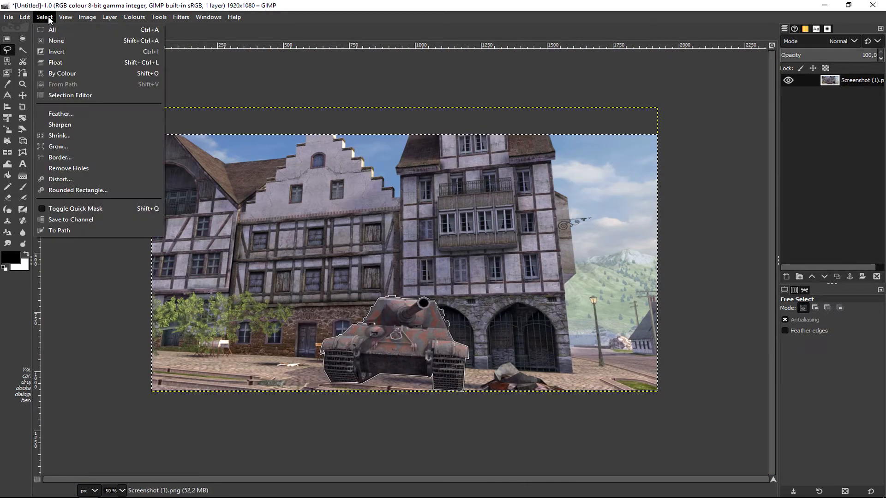
left_click(66, 50)
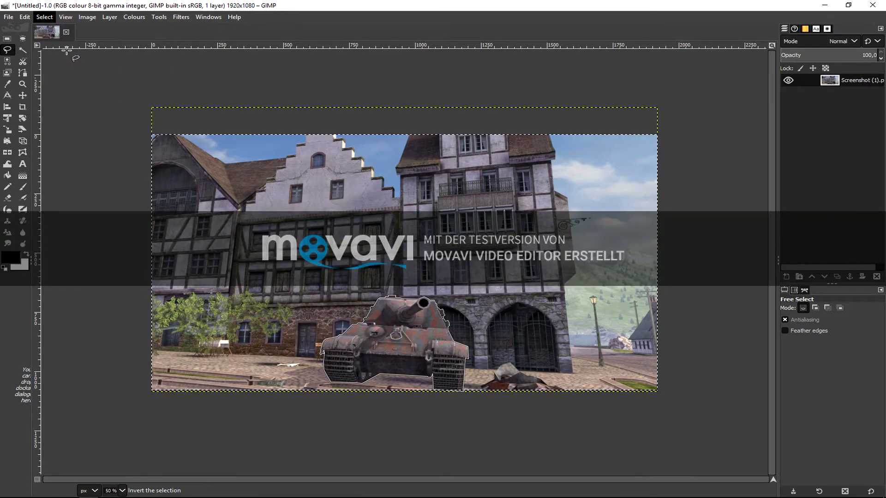
left_click(45, 17)
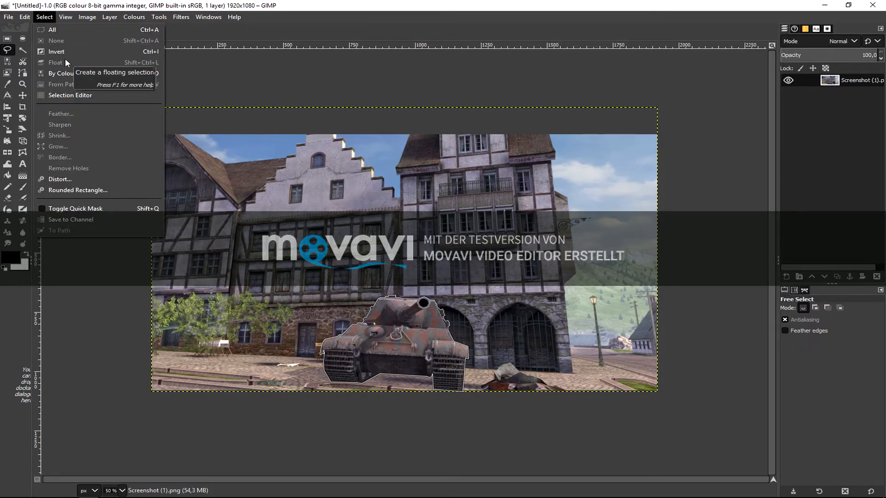
left_click(73, 49)
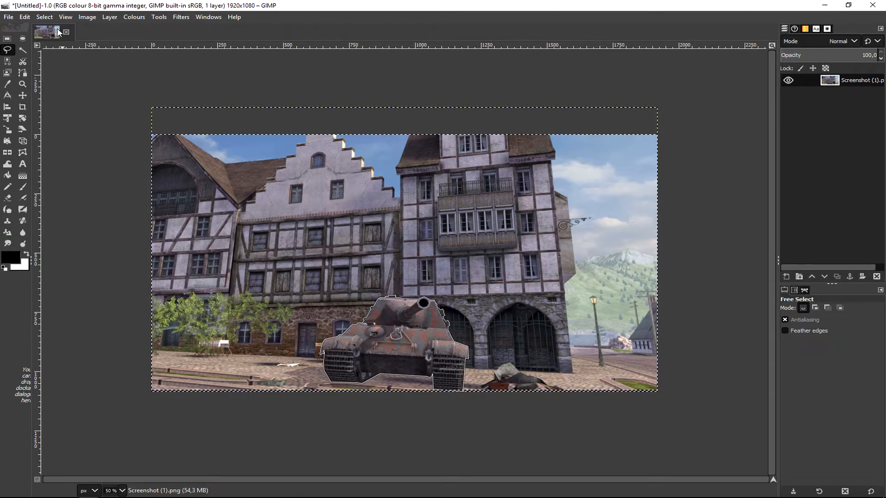
left_click(45, 17)
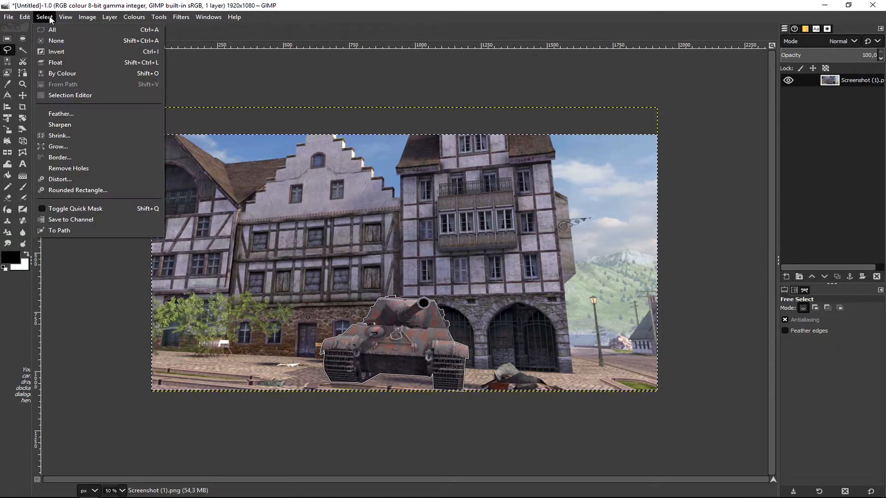
left_click(72, 52)
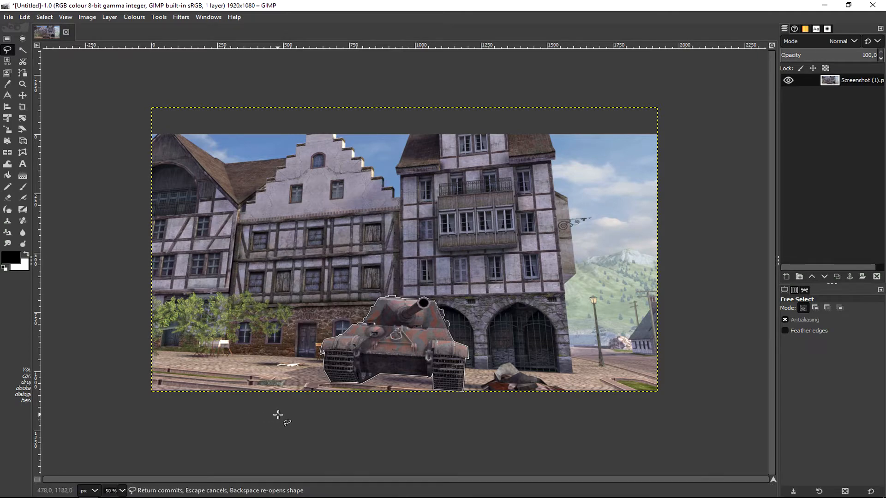
Try the Free Select options: toggle Feather edges on and off, and switch the mode through Subtract and Intersect to Add.
left_click(815, 332)
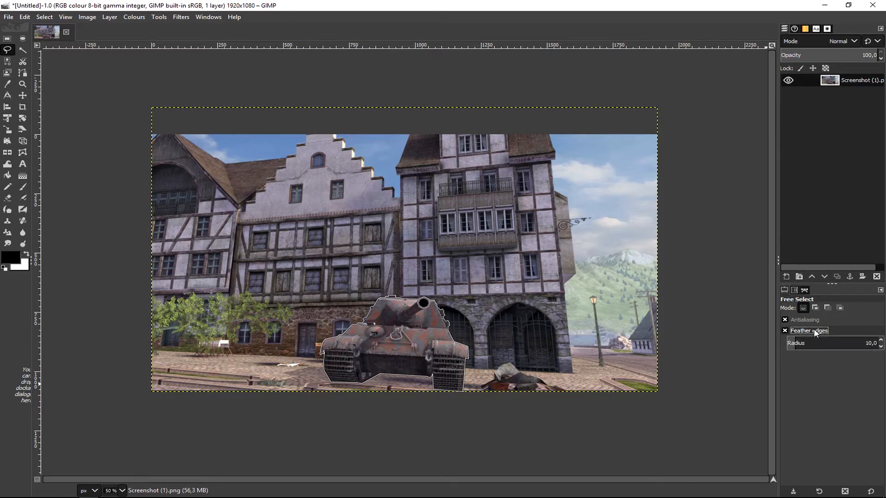
left_click(815, 332)
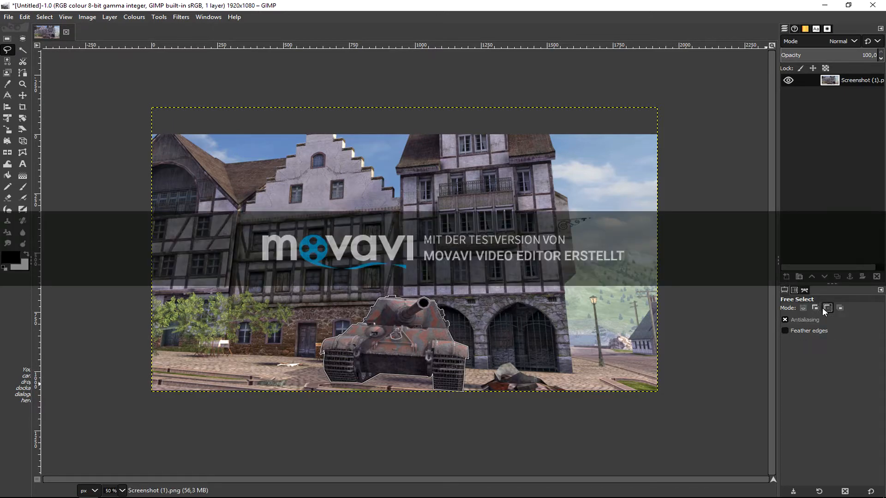
left_click(827, 308)
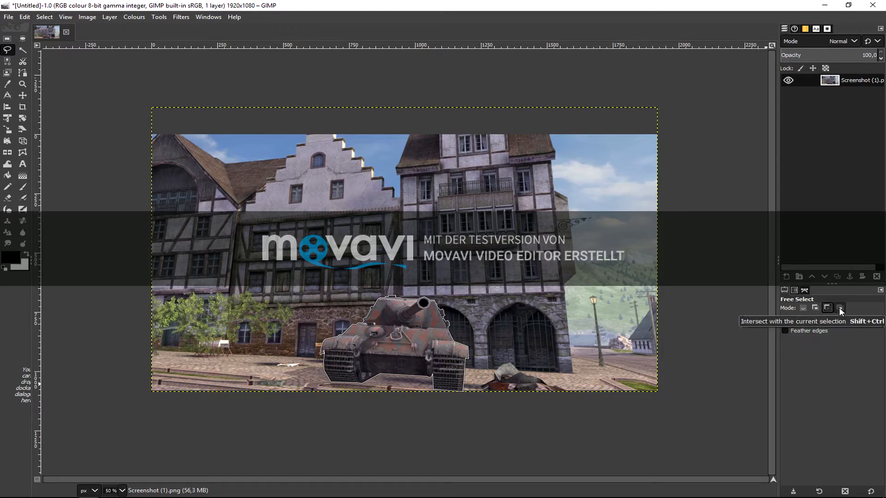
left_click(839, 308)
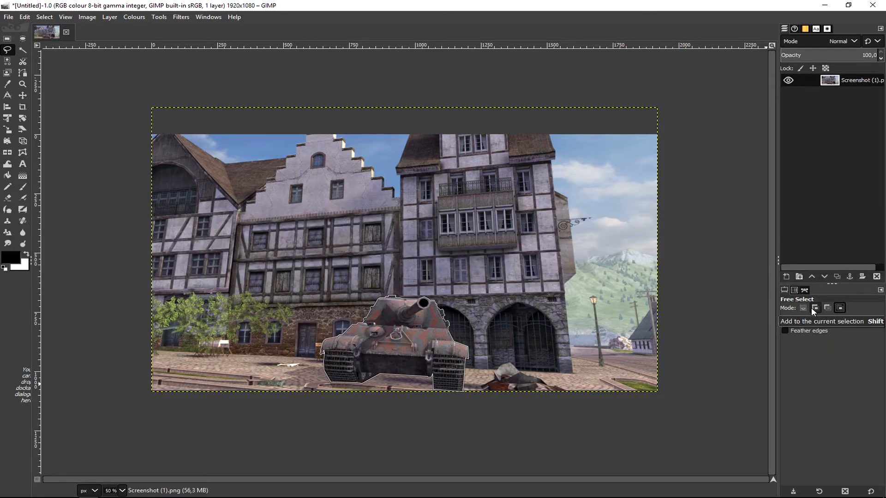
left_click(812, 307)
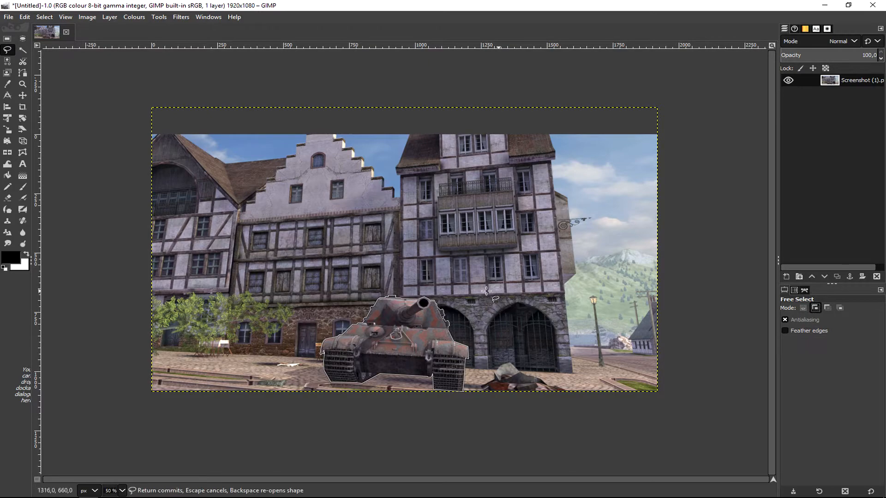
Request help on the From Path selection command and dismiss the help dialog.
left_click_drag(418, 297, 449, 329)
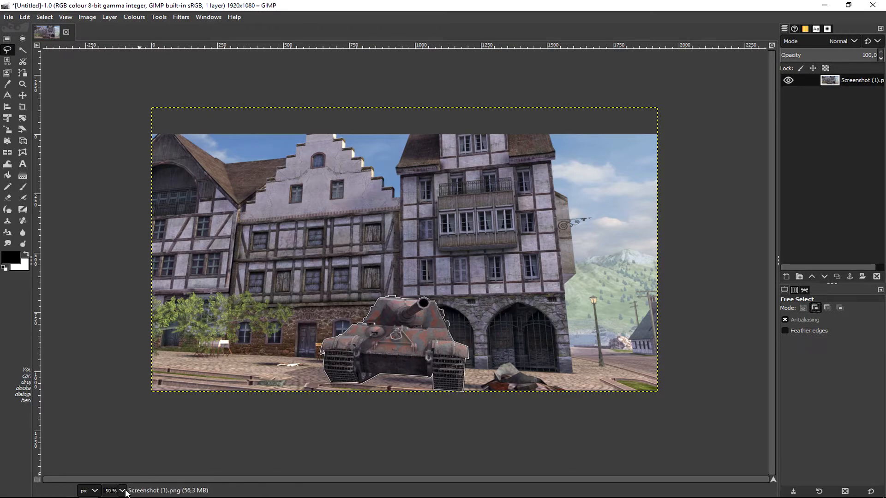
scroll(124, 491, "up", 2)
scroll(258, 422, "down", 2)
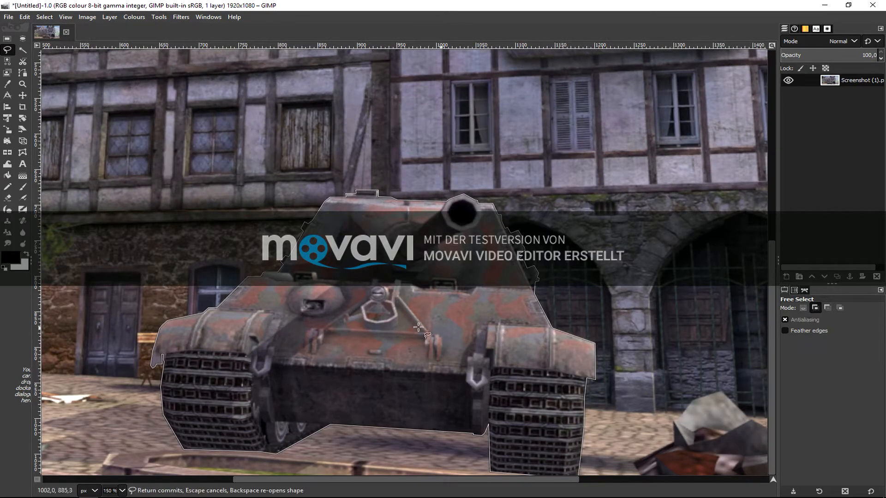
left_click(45, 17)
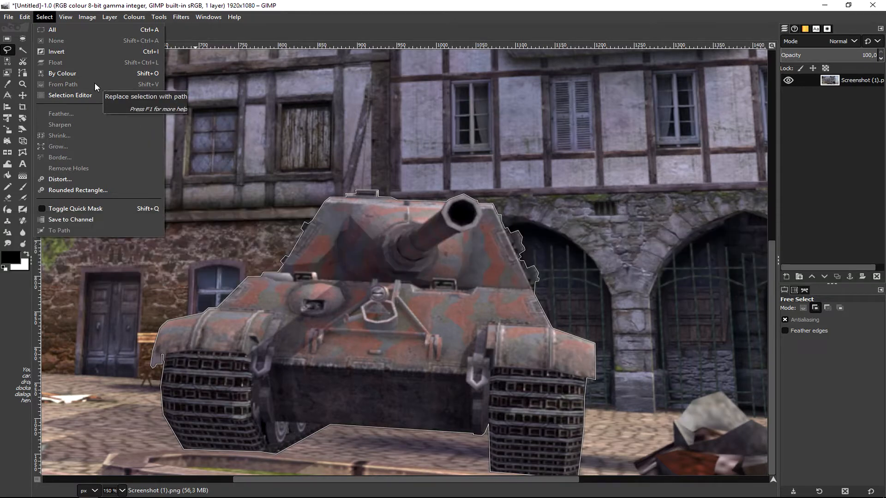
key("F1")
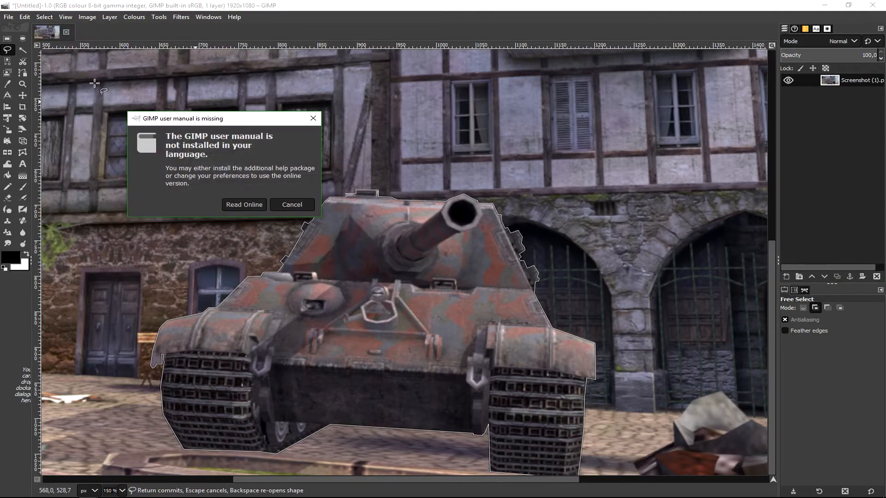
left_click(294, 204)
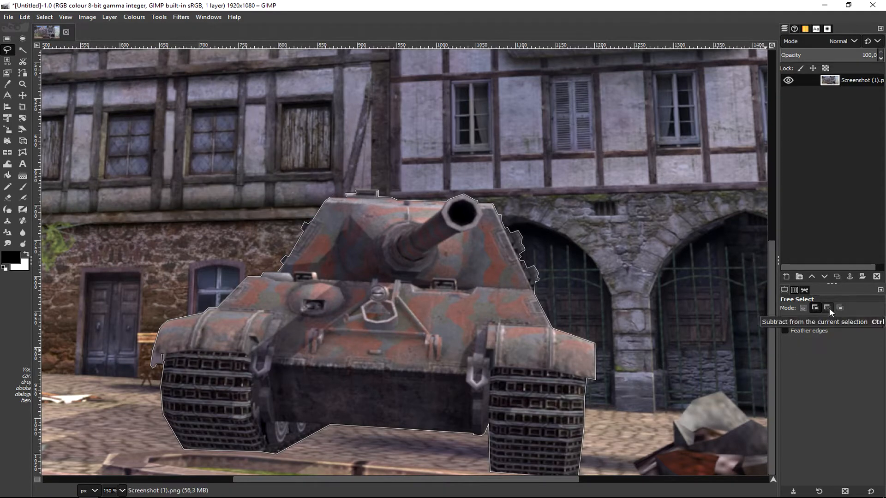
Set the Free Select mode to Intersect with the current selection, turn off Antialiasing, and try to commit the outline.
left_click(803, 308)
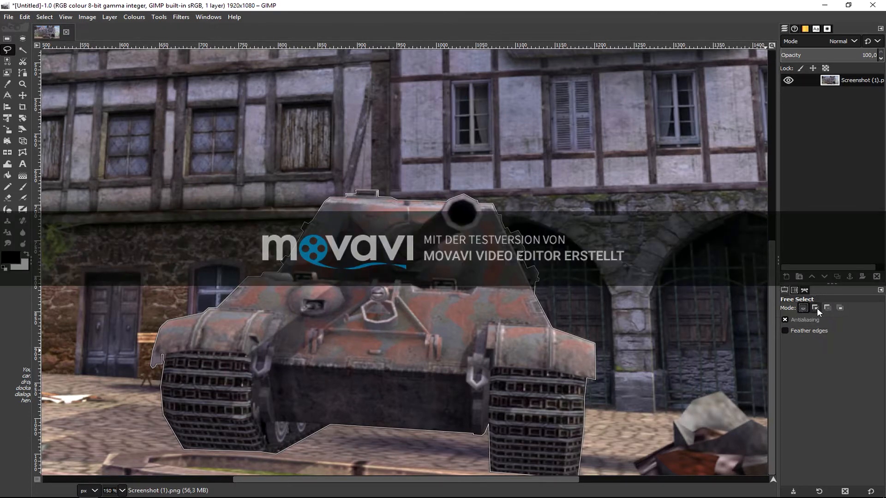
left_click(836, 310)
left_click_drag(832, 284, 828, 270)
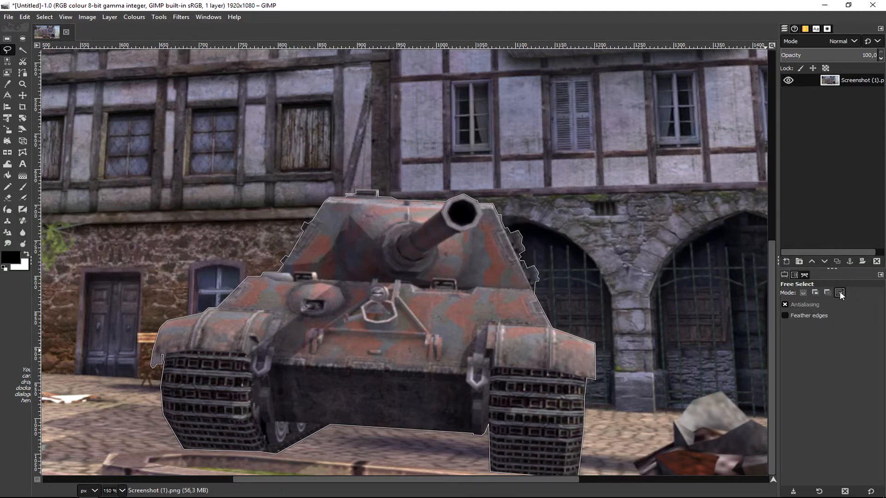
left_click(840, 291)
left_click(785, 305)
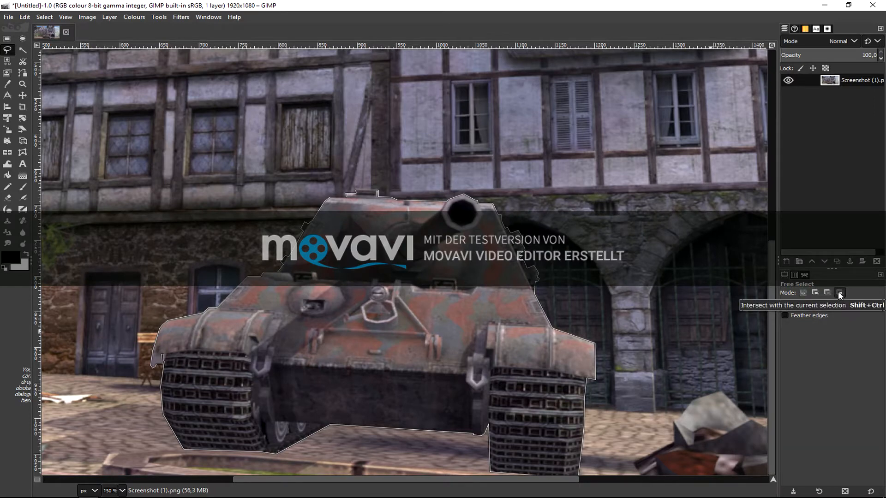
left_click(839, 293)
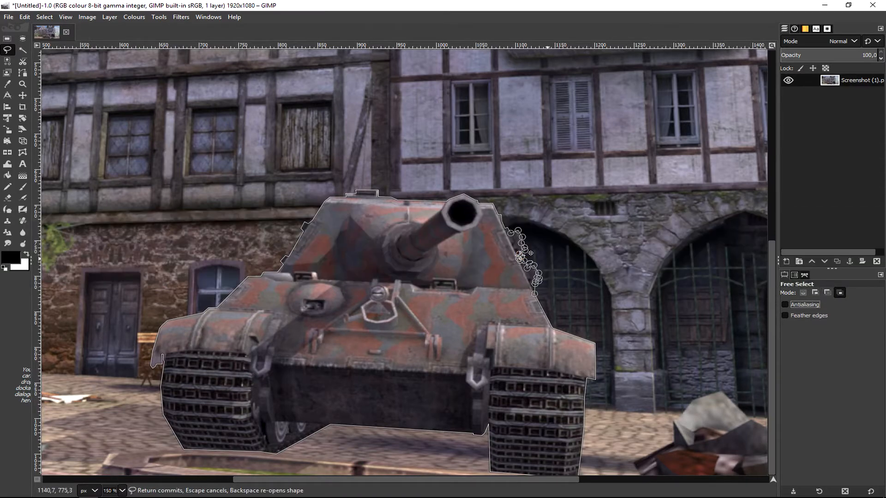
key("Return")
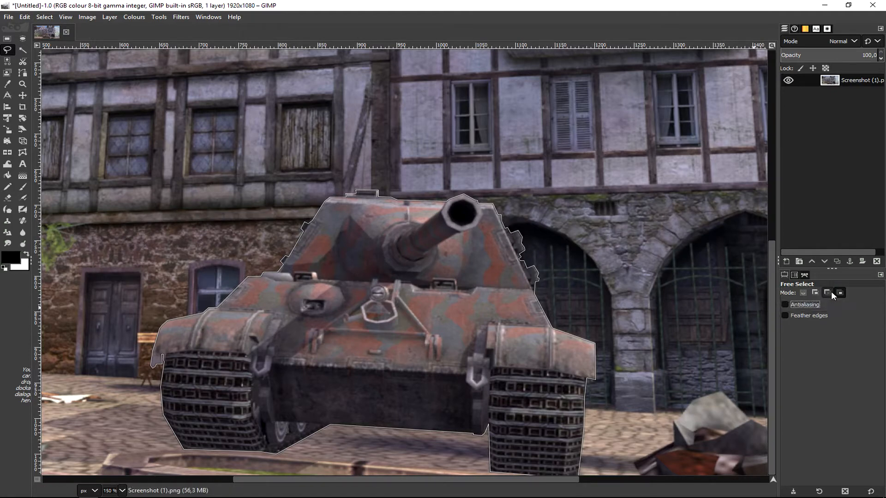
Return Free Select to Replace mode, re-open the tank outline and close it again through a point on the upper hull.
left_click(804, 291)
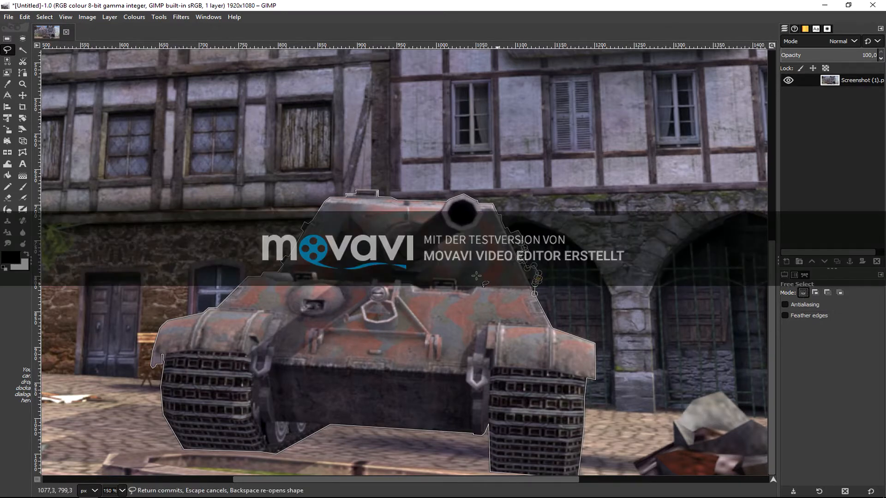
key("BackSpace")
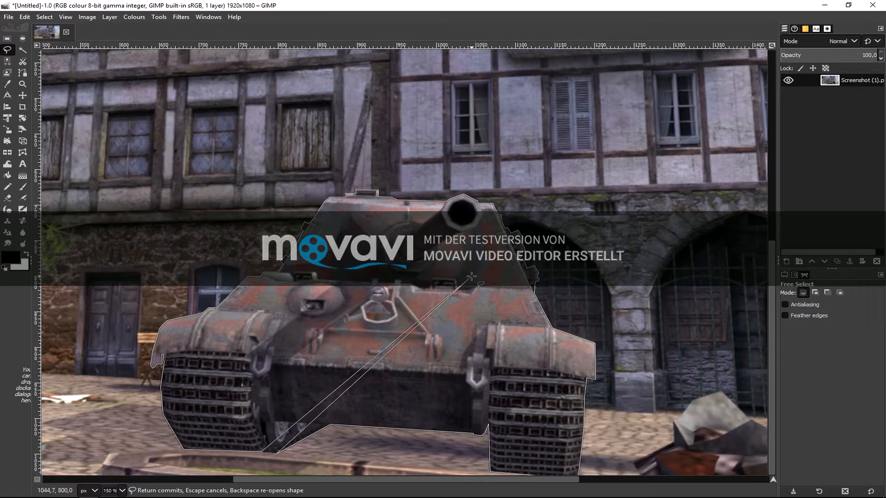
left_click(471, 276)
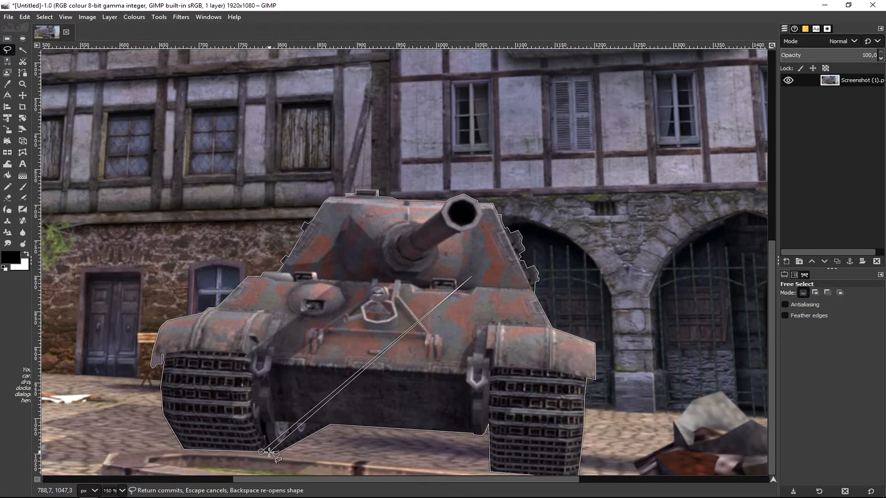
left_click(262, 452)
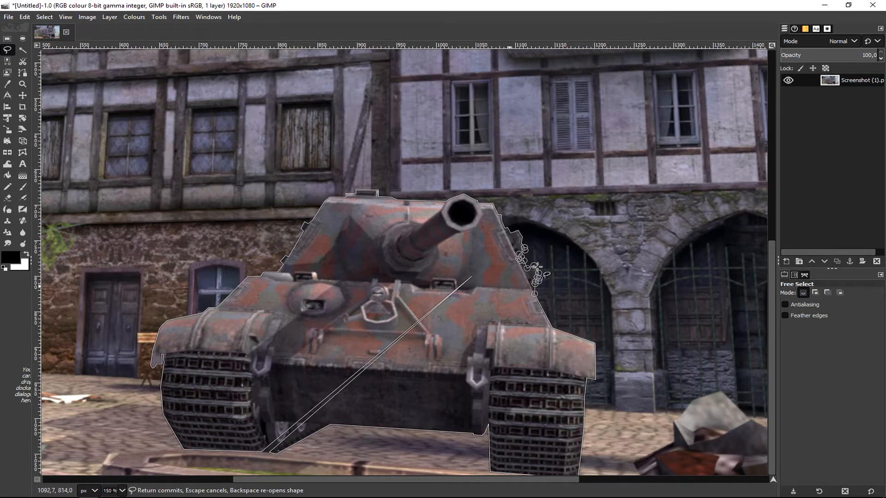
Undo the latest selection inversions.
left_click(24, 17)
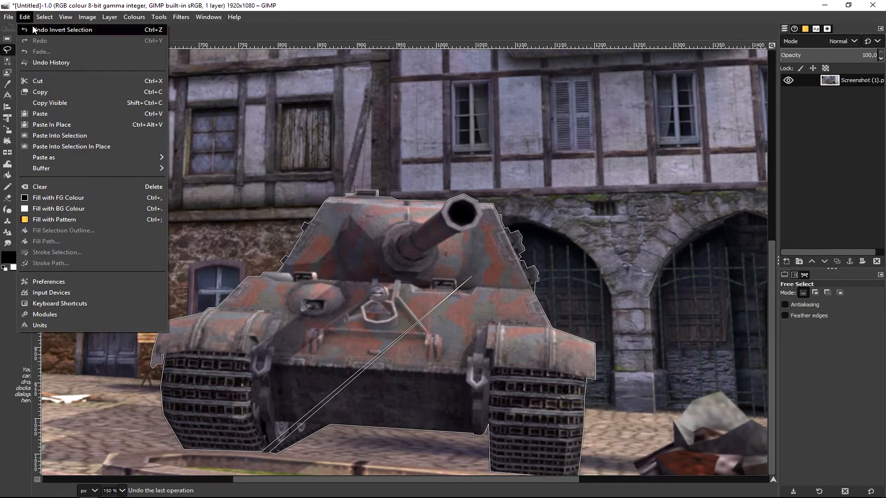
left_click(55, 29)
left_click(24, 17)
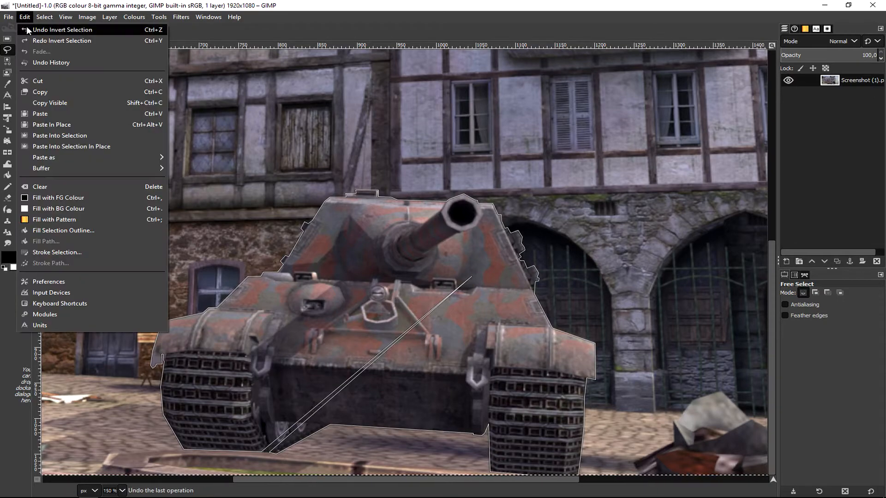
left_click(26, 22)
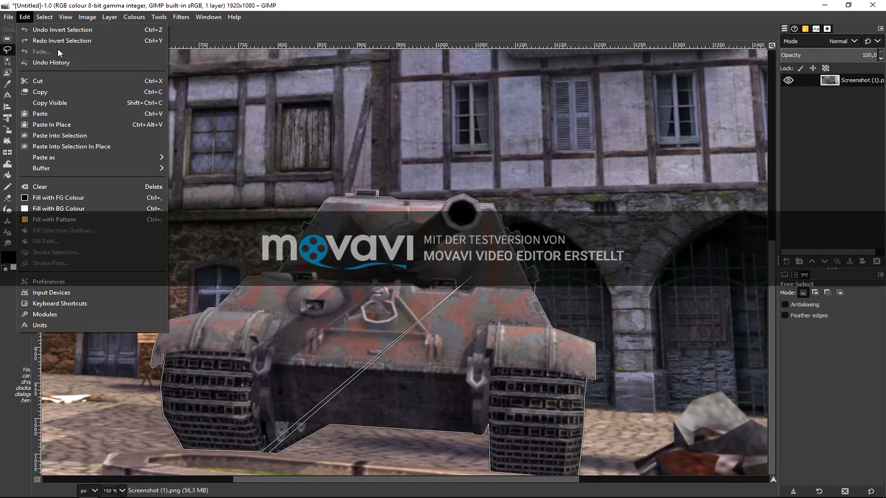
left_click(331, 371)
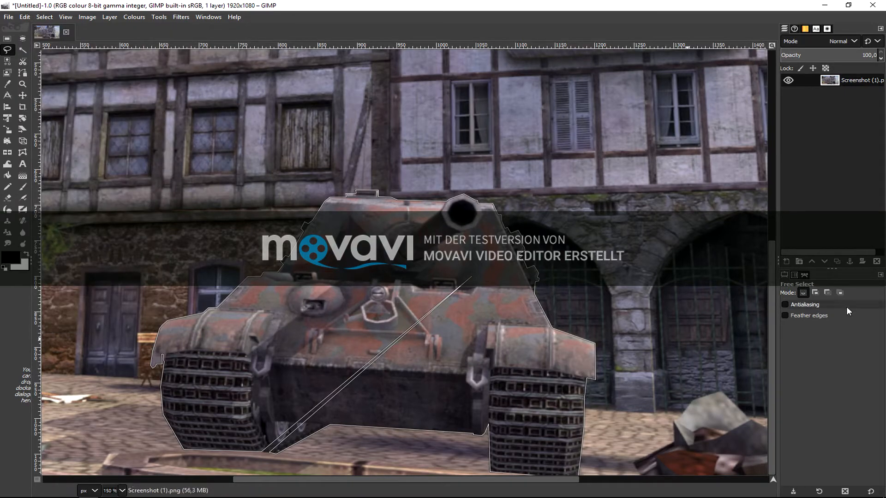
Set the Free Select mode to Subtract from the current selection while inspecting the tank outline.
scroll(123, 492, "up", 1)
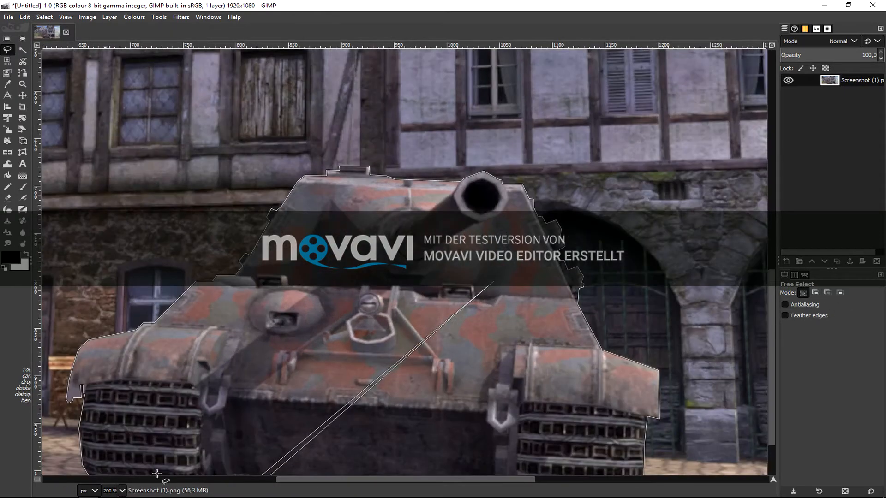
scroll(520, 284, "up", 3)
scroll(480, 396, "down", 5)
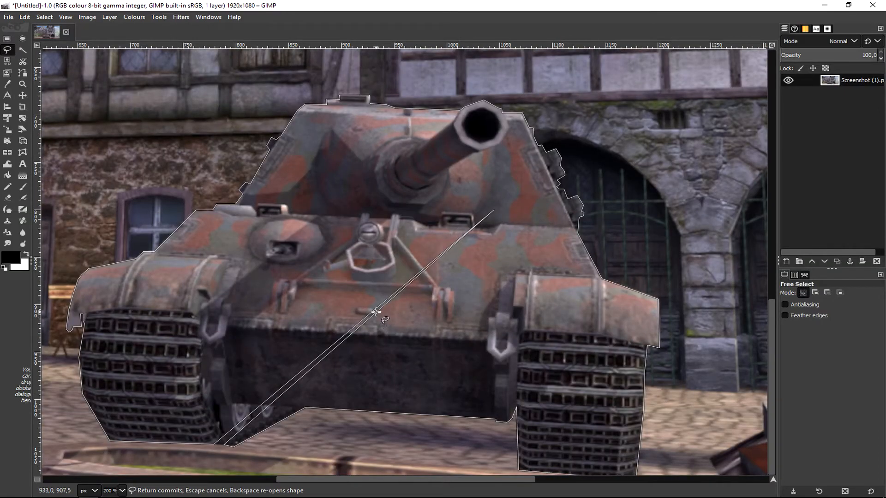
left_click(827, 294)
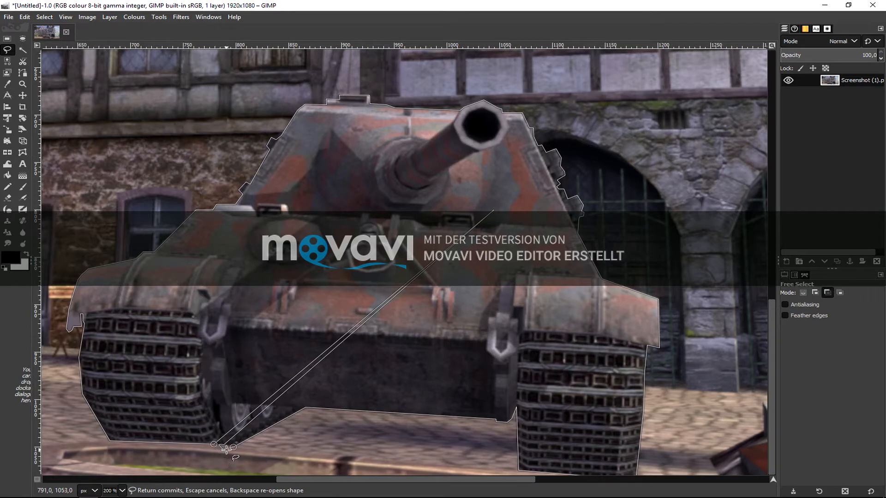
Try to commit the closed tank outline as a selection by switching to Rectangle Select and back, and undo the resulting Free Select.
left_click(222, 449)
left_click(28, 18)
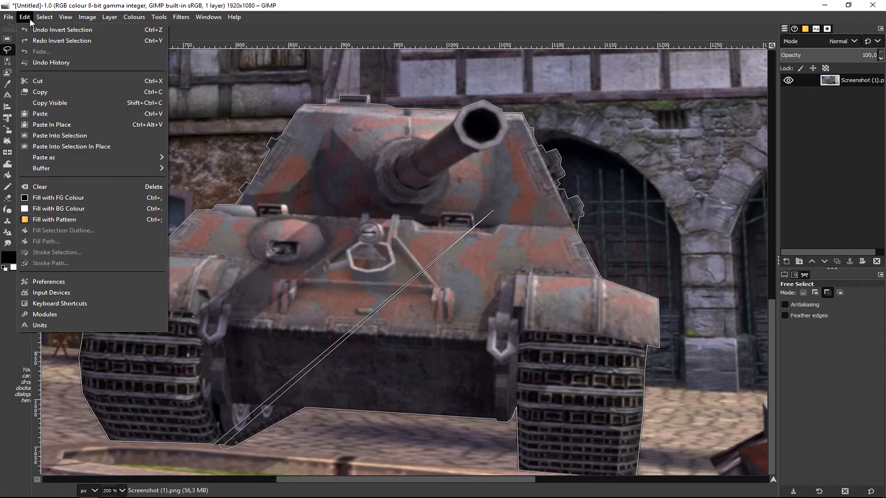
left_click(7, 43)
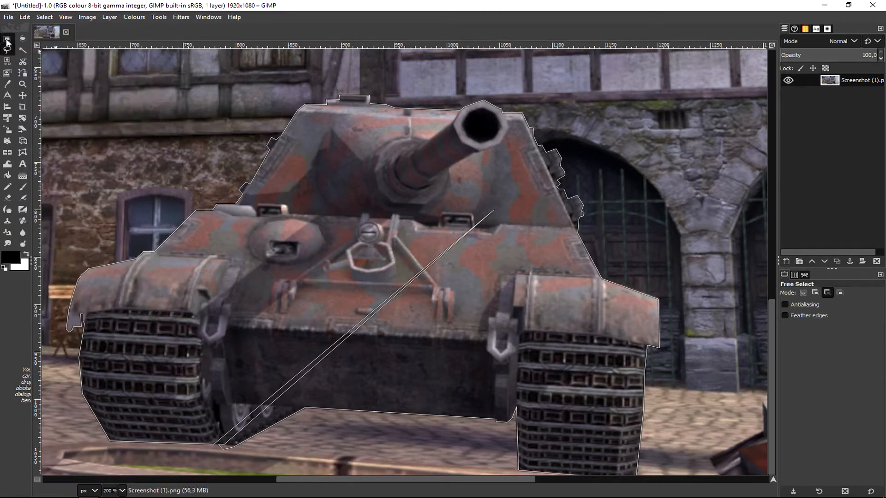
left_click(22, 41)
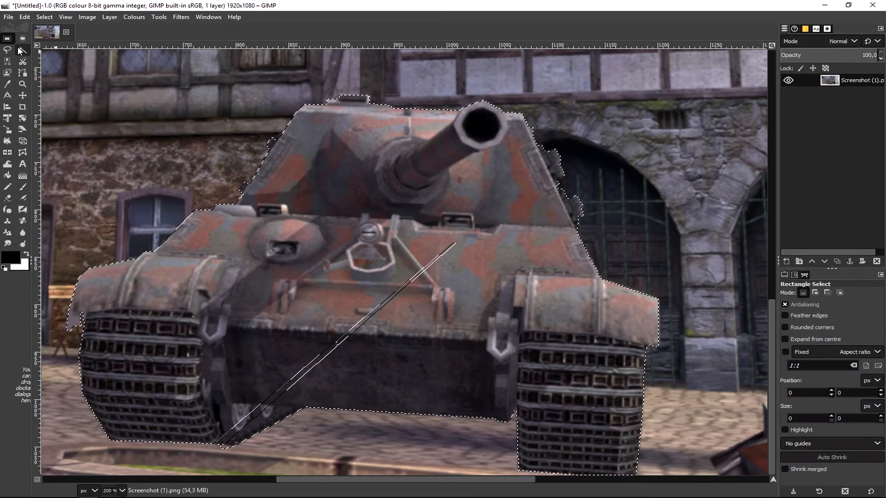
left_click(7, 49)
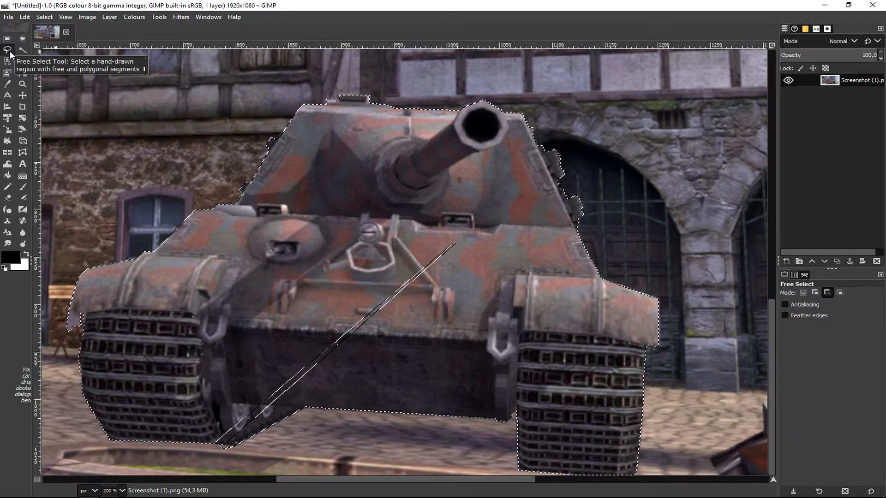
left_click(25, 17)
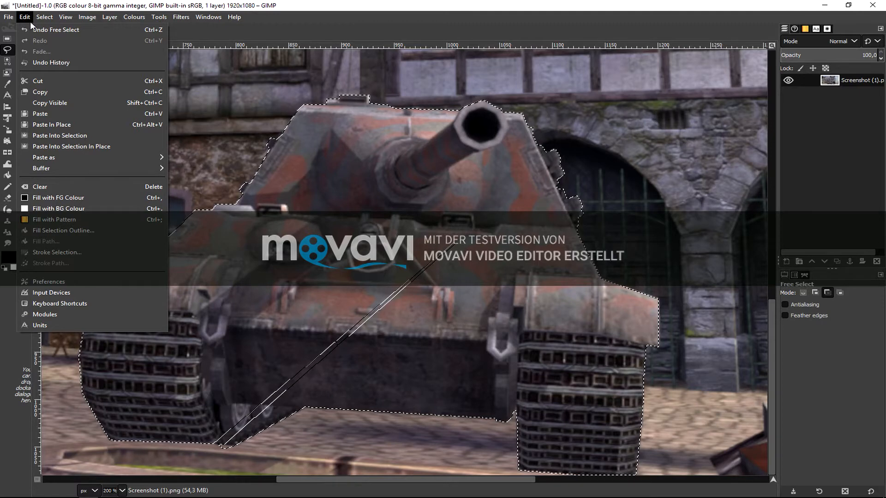
left_click(54, 30)
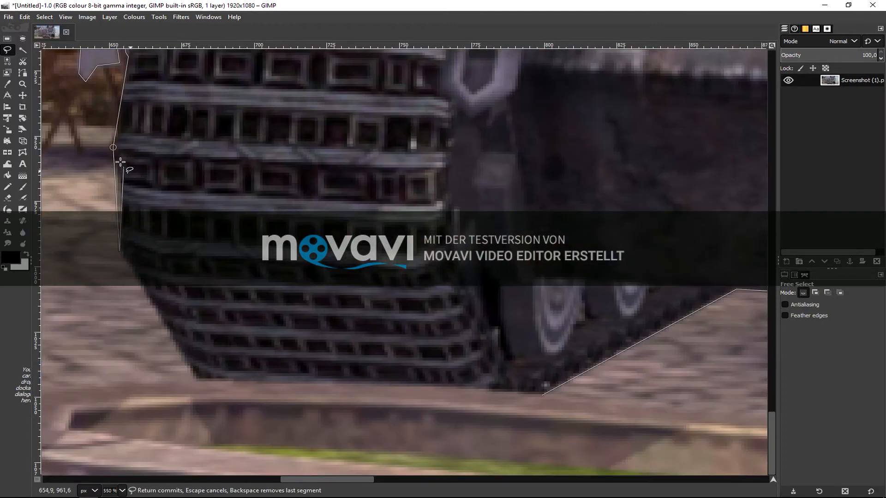
Retrace the Free Select outline along the outer and lower edges of the tank's left track and close it at the starting point.
left_click_drag(114, 149, 112, 147)
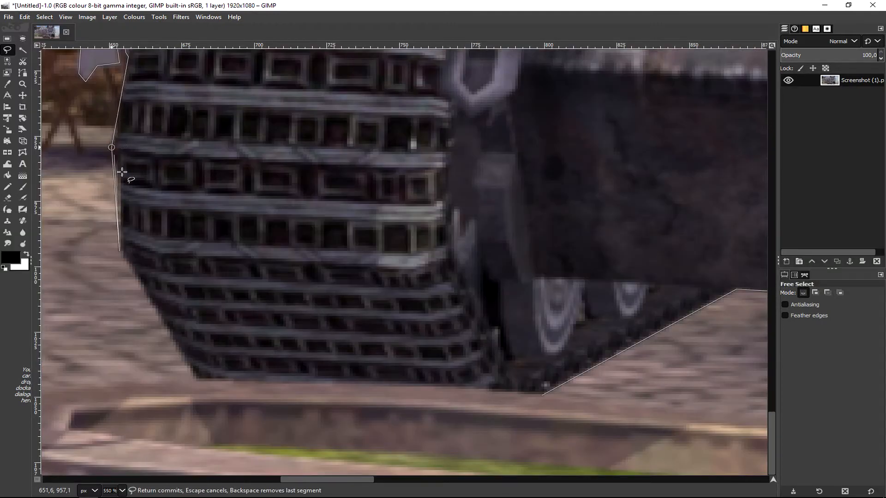
left_click_drag(120, 251, 116, 170)
left_click(121, 256)
left_click(195, 381)
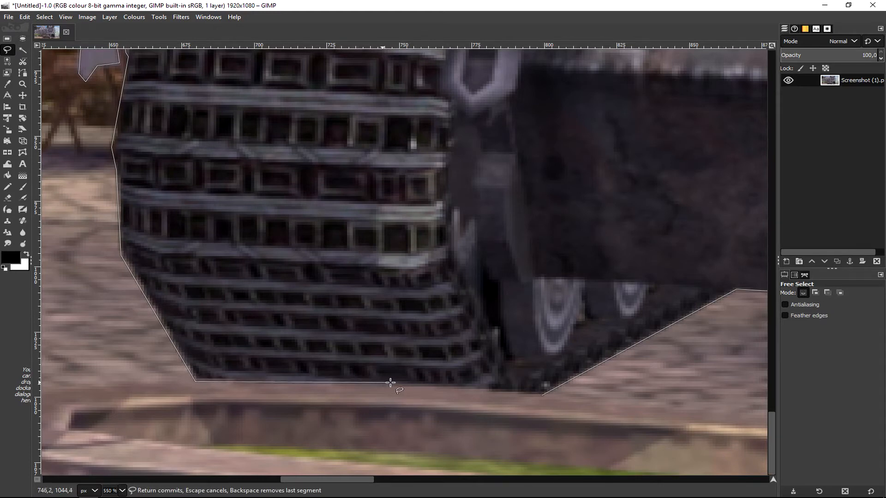
left_click(450, 387)
left_click(540, 395)
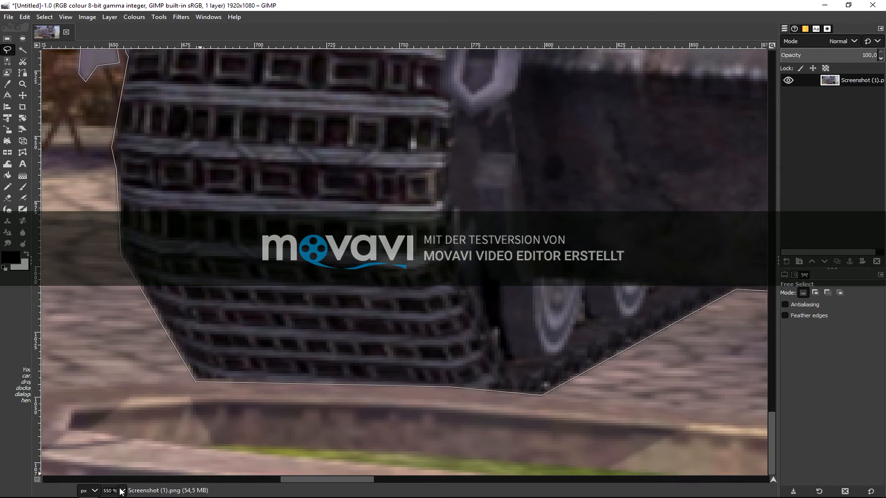
Commit the closed tank outline as a selection by switching to the Rectangle Select tool.
key("minus")
key("minus")
key("minus")
key("minus")
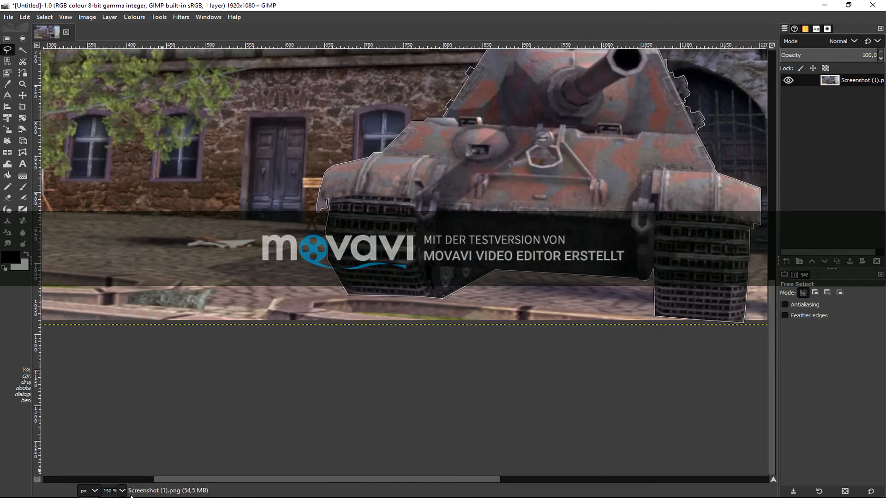
key("minus")
key("minus")
key("minus")
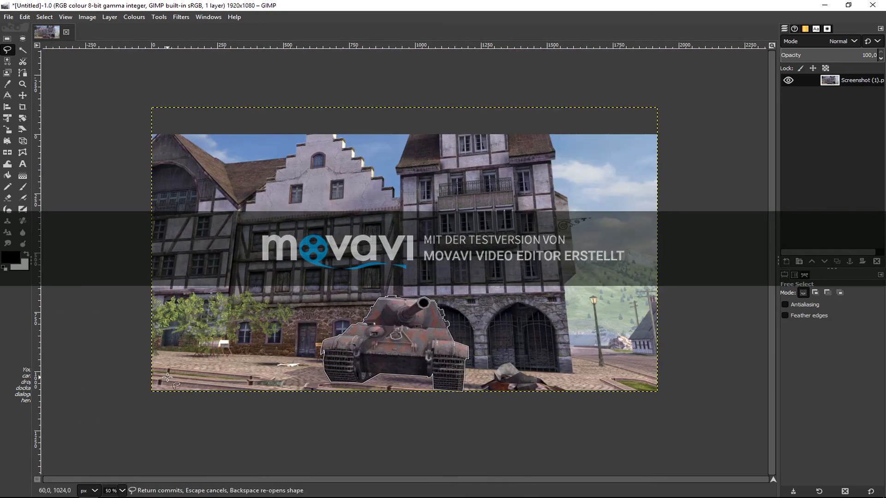
left_click(6, 42)
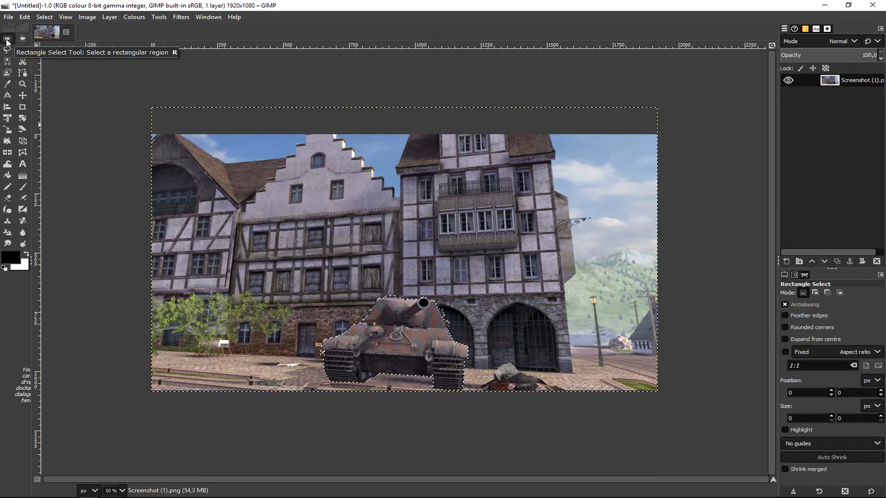
Float the tank selection and turn the floating selection into a new layer.
left_click(66, 17)
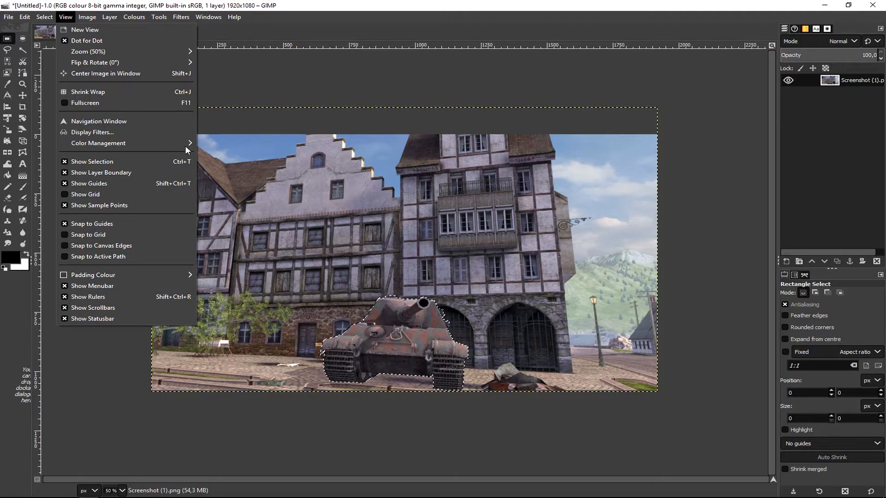
mouse_move(45, 17)
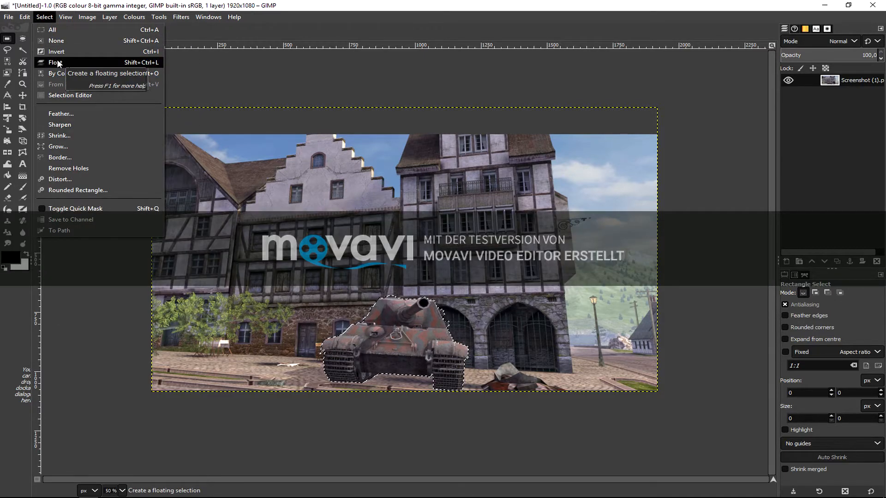
left_click(58, 63)
right_click(866, 81)
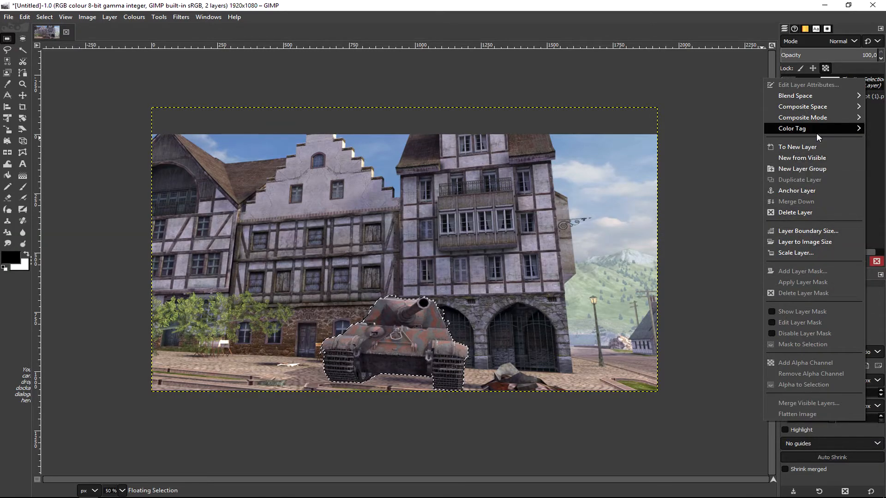
left_click(803, 147)
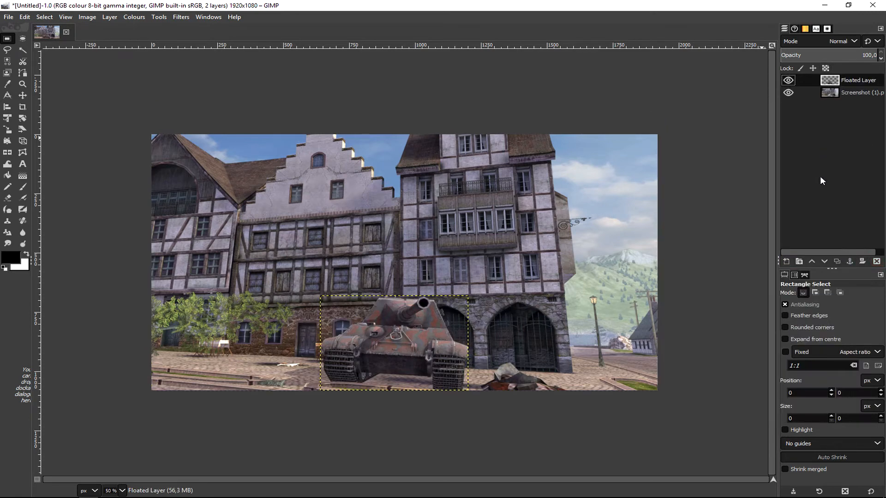
Check the cut-out by hiding and reshowing the floated tank layer and hiding the Screenshot (1).png layer.
left_click(789, 81)
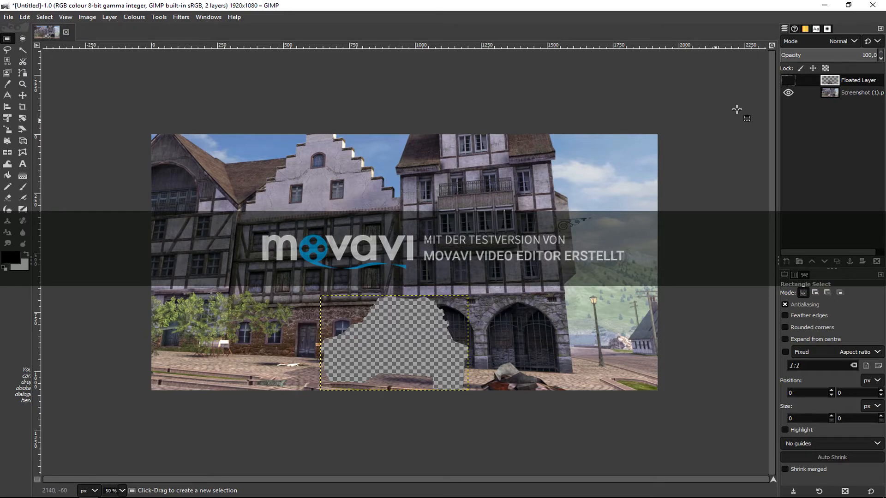
left_click(790, 82)
left_click(791, 92)
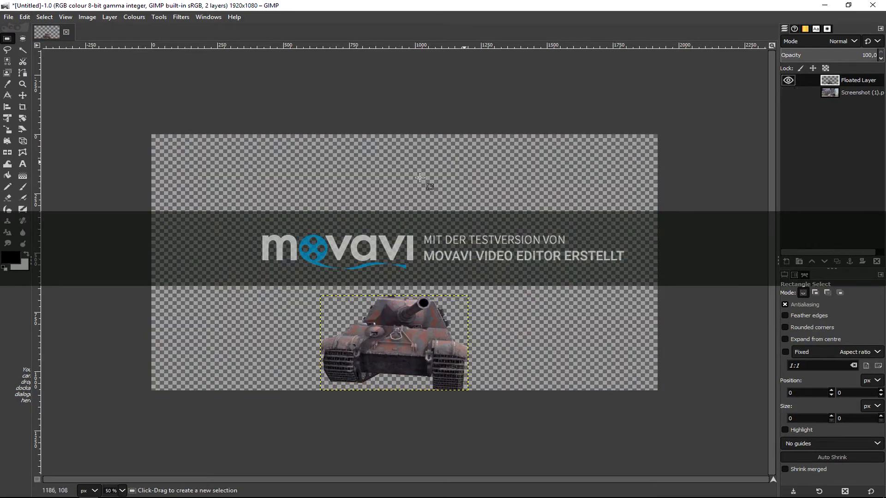
Make the Screenshot (1).png layer active, turn off the layer boundary display, and make that layer visible again.
left_click(842, 92)
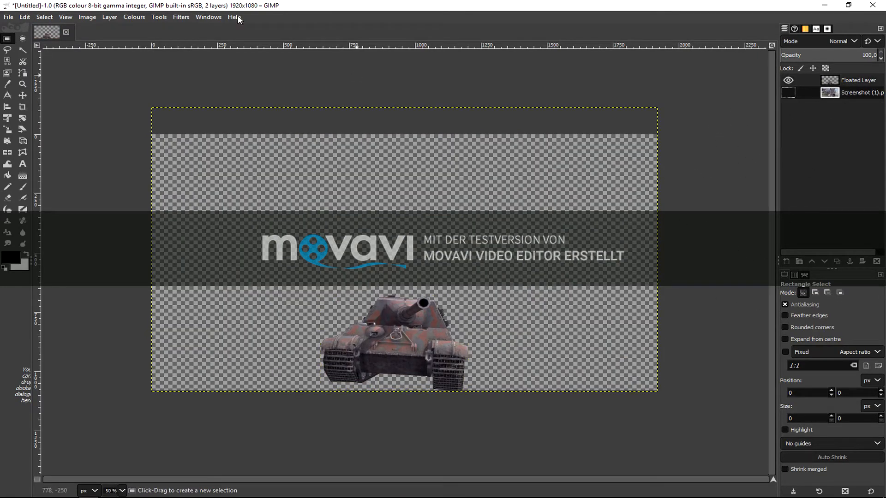
left_click(90, 18)
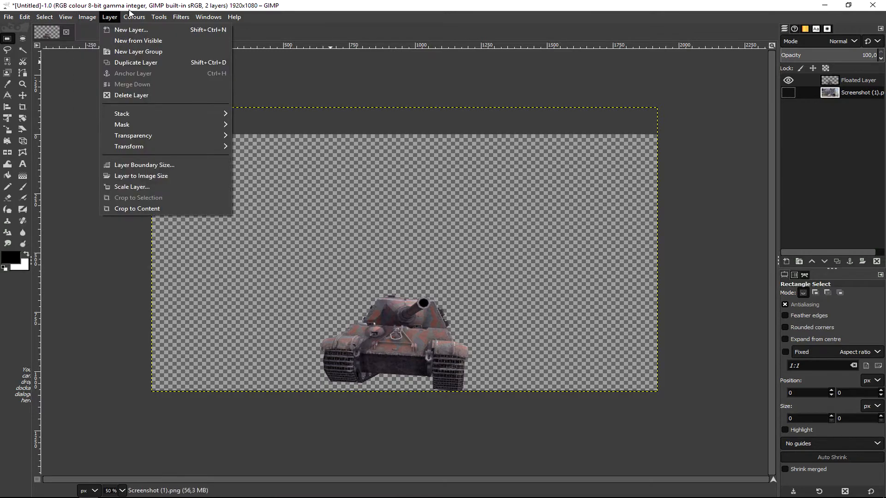
mouse_move(59, 19)
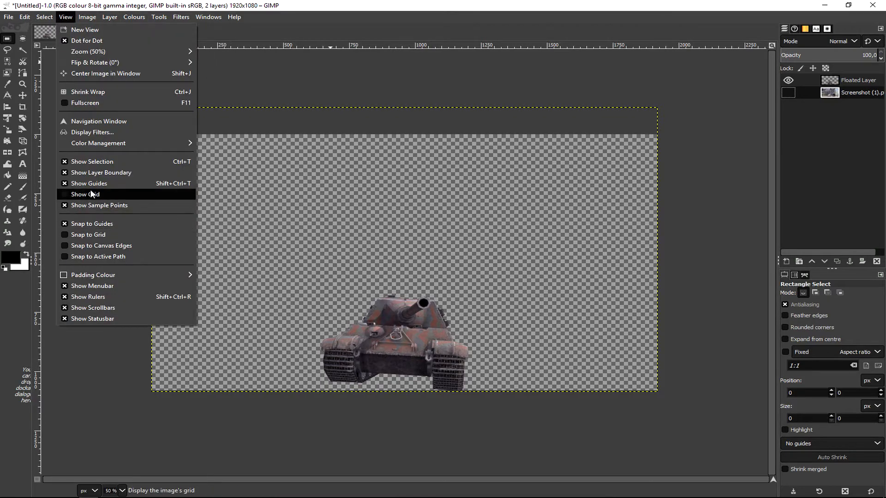
left_click(74, 173)
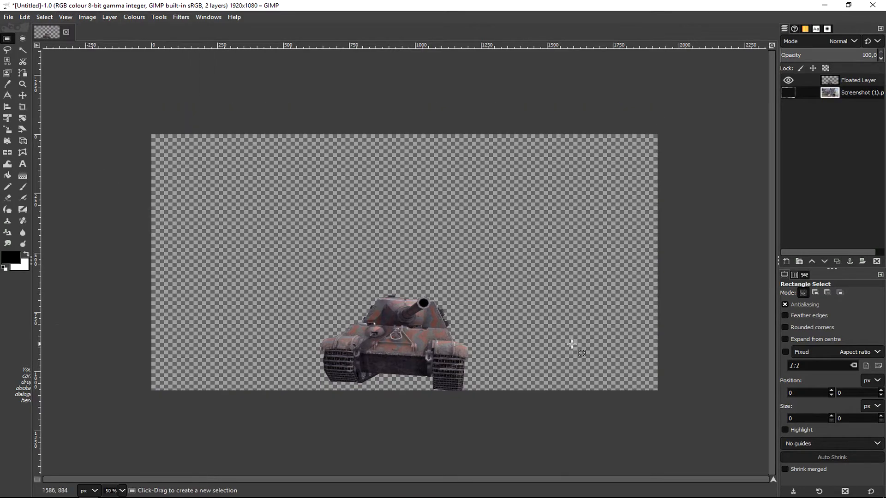
left_click(788, 92)
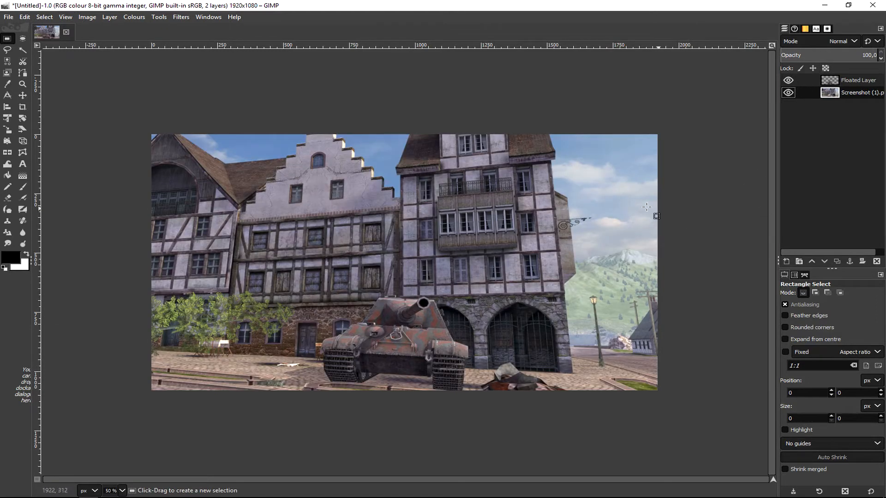
scroll(123, 491, "up", 1)
scroll(124, 491, "down", 2)
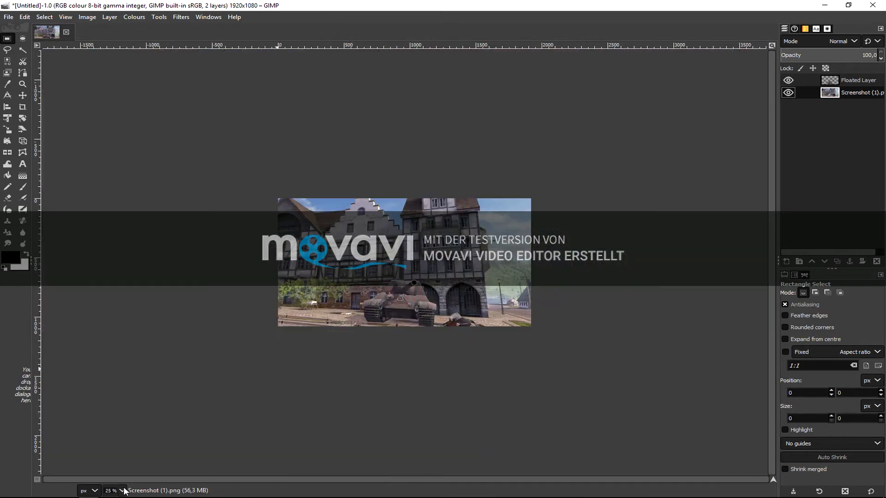
scroll(124, 491, "up", 1)
scroll(124, 491, "down", 1)
scroll(124, 491, "up", 1)
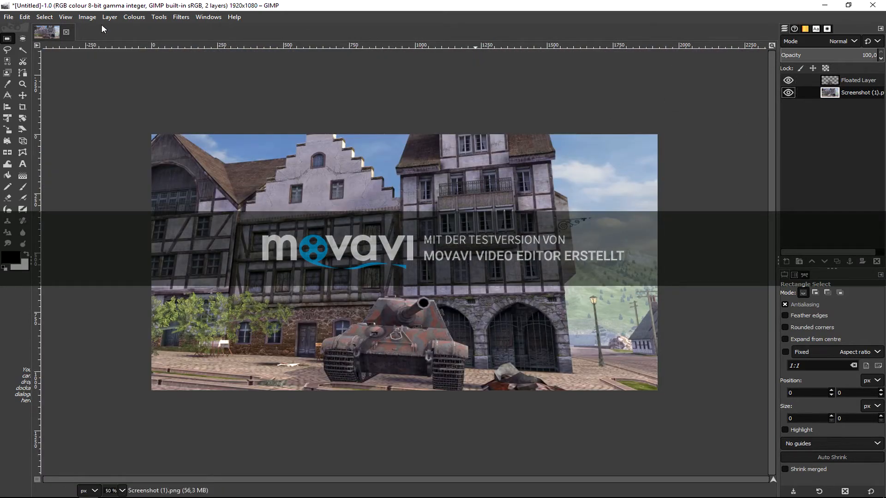
Apply Brightness-Contrast to the Screenshot (1).png background layer with Brightness -16 and Contrast -19.
left_click(143, 17)
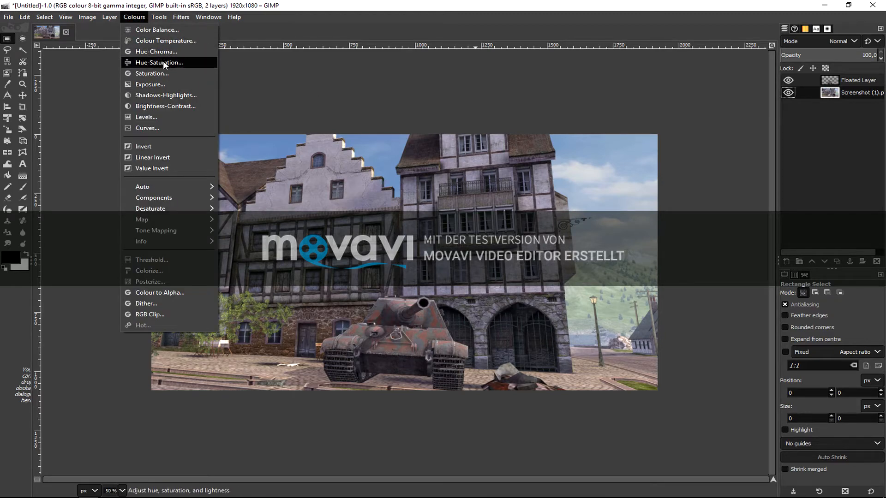
left_click(162, 107)
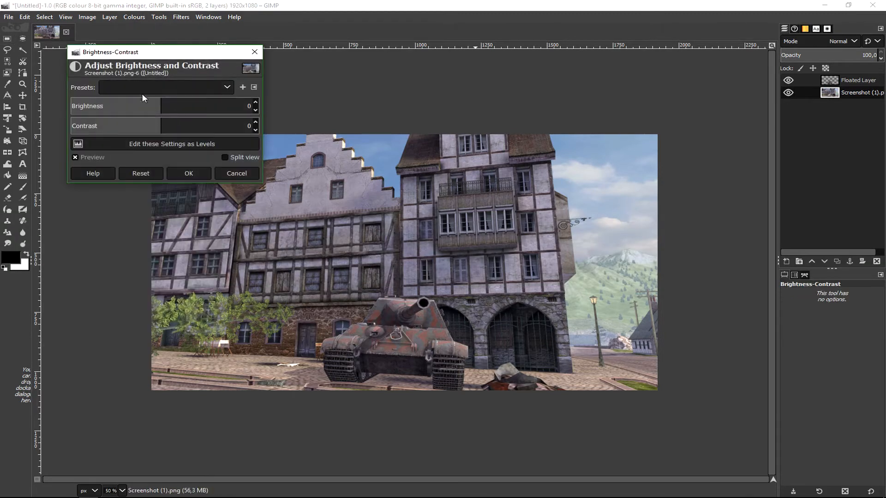
left_click_drag(155, 58, 667, 334)
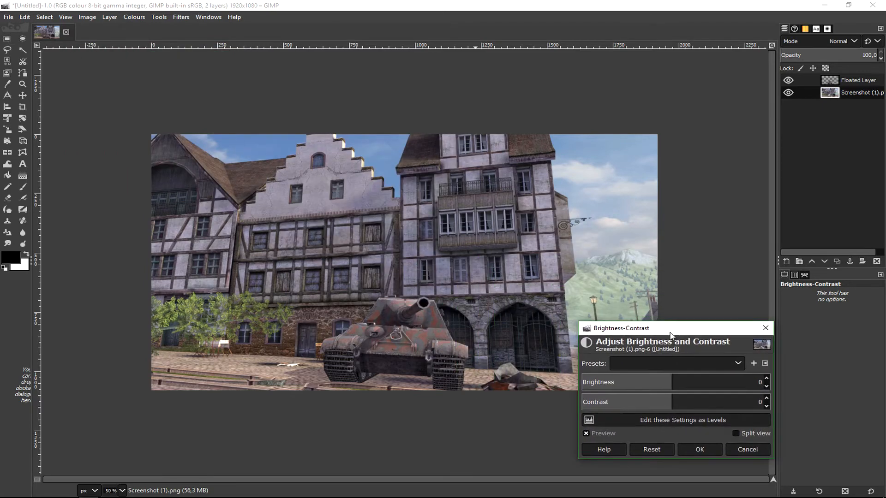
left_click(665, 386)
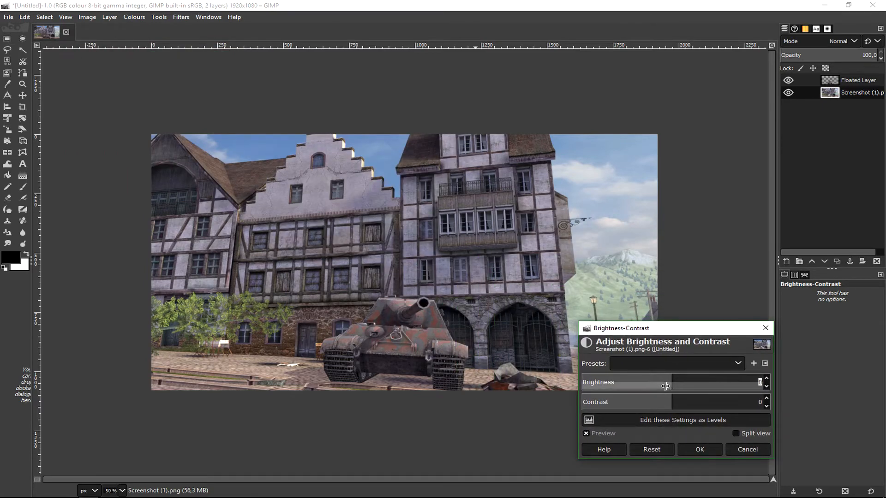
left_click_drag(647, 386, 510, 382)
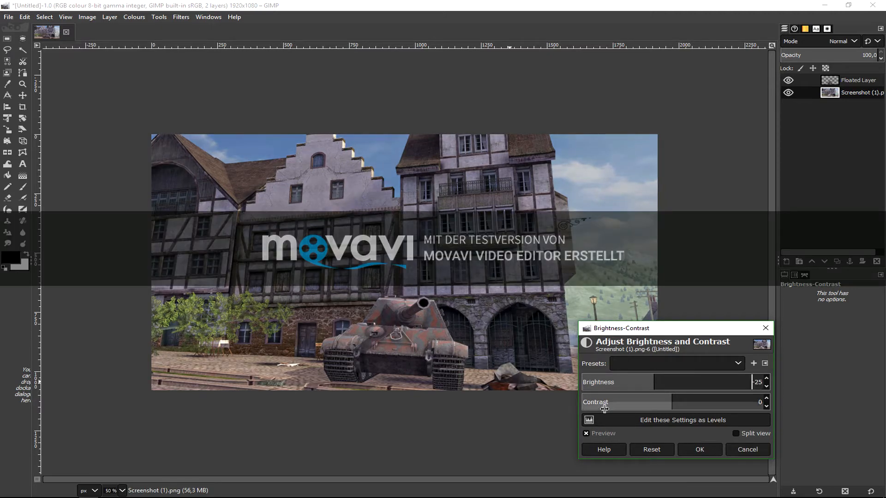
left_click_drag(672, 404, 671, 404)
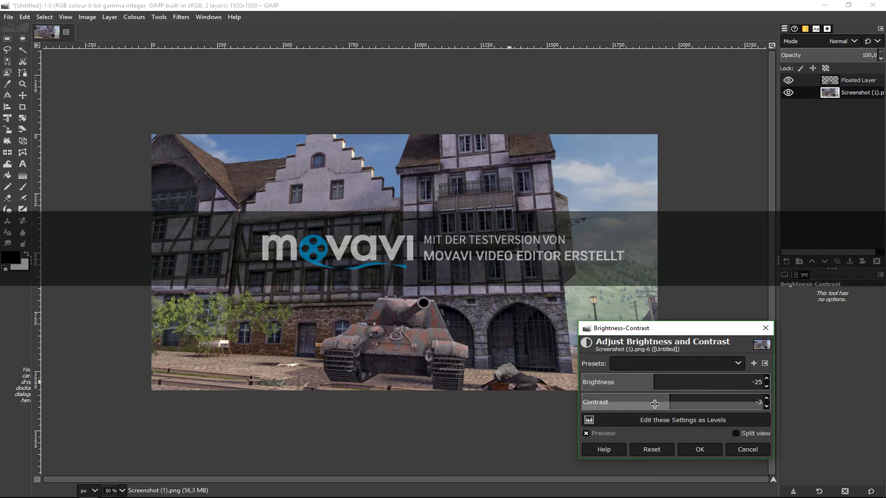
left_click_drag(641, 405, 657, 384)
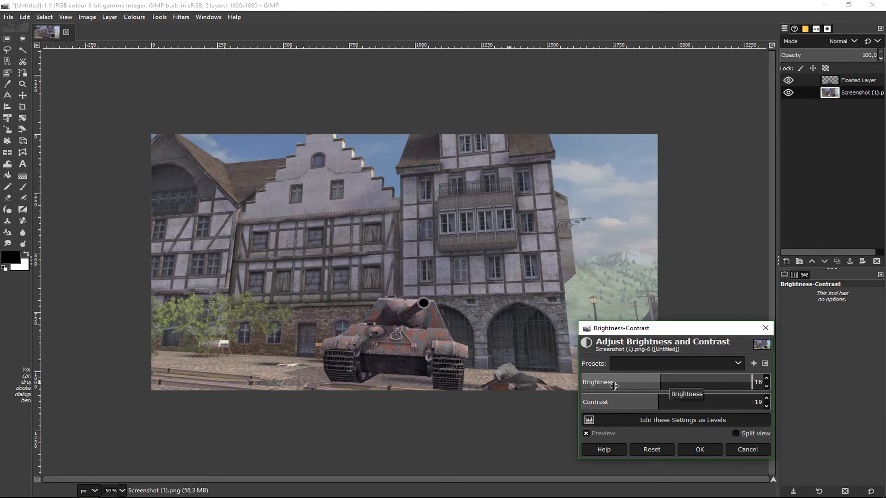
left_click(698, 450)
Rename the floated layer as "Tank Layer".
left_click(838, 83)
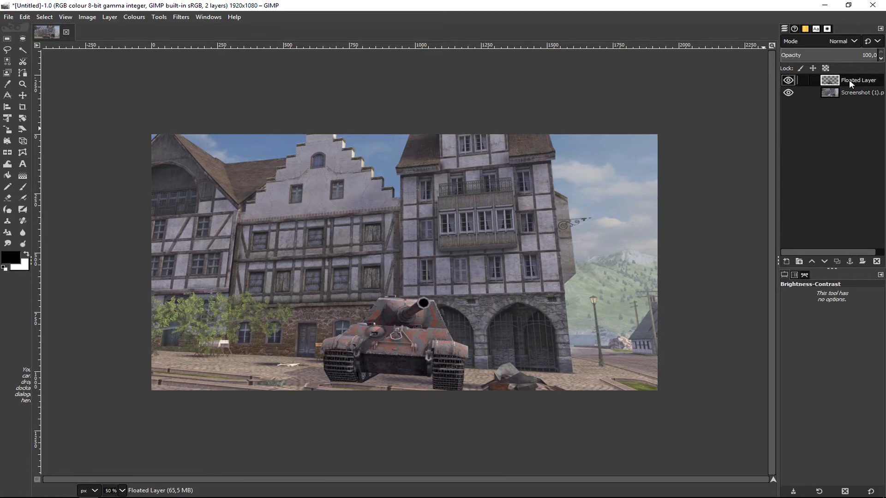
double_click(850, 80)
type("Tank")
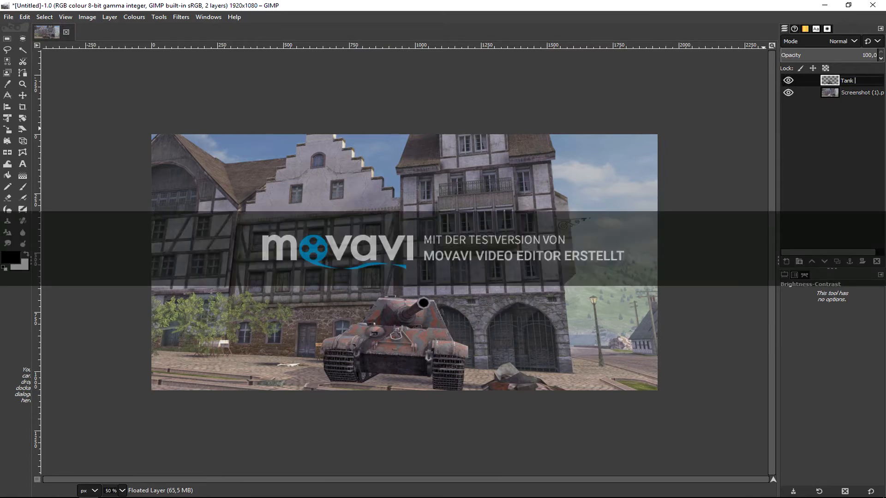
type("r")
key("Return")
Rename the Screenshot (1).png layer as "Background".
double_click(853, 92)
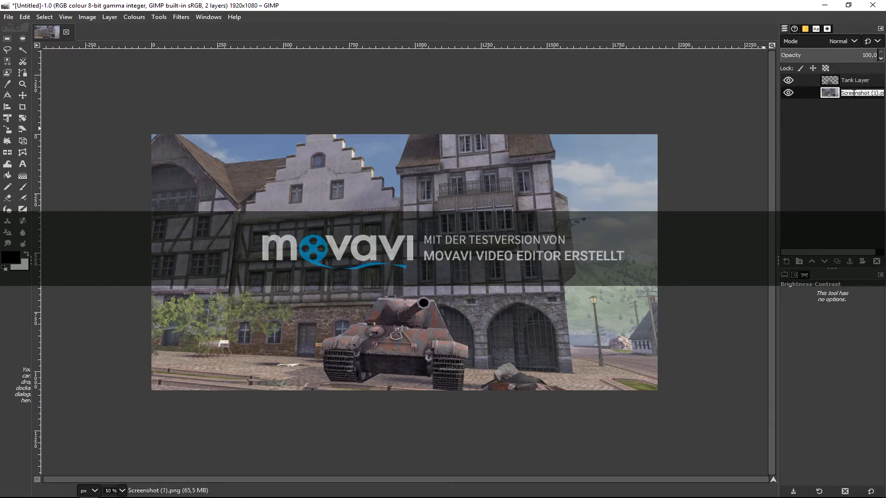
double_click(854, 93)
type("Background")
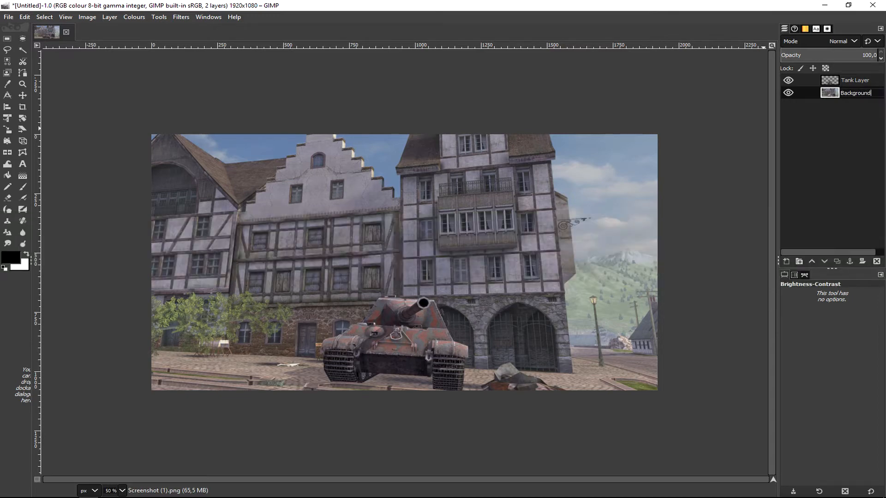
key("Return")
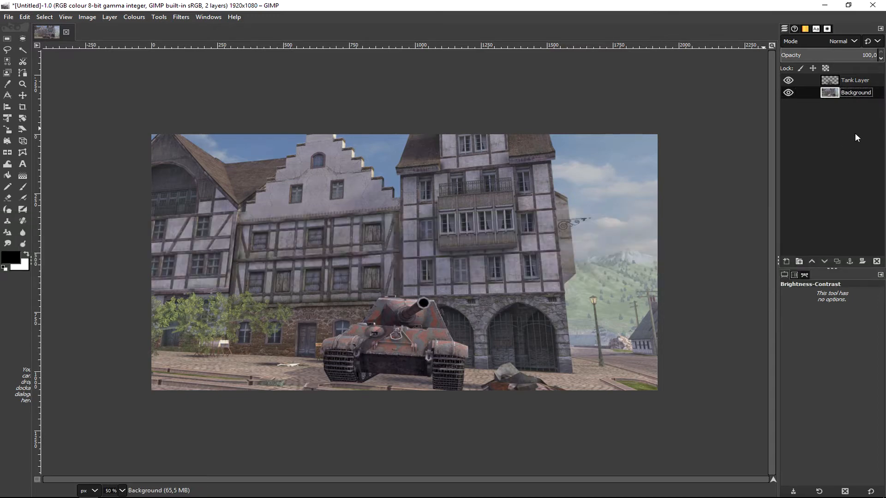
Make the Tank Layer active, open Color Balance for it, and move the dialog clear of the tank.
left_click(843, 77)
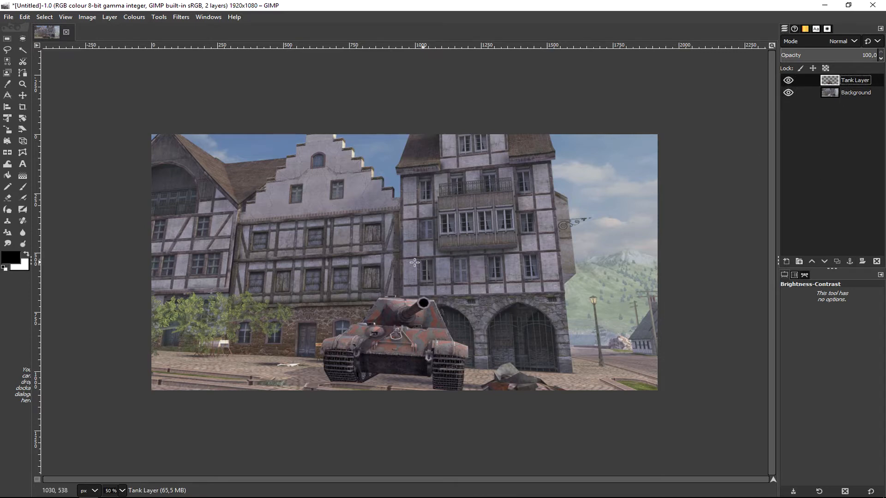
left_click(110, 17)
mouse_move(132, 18)
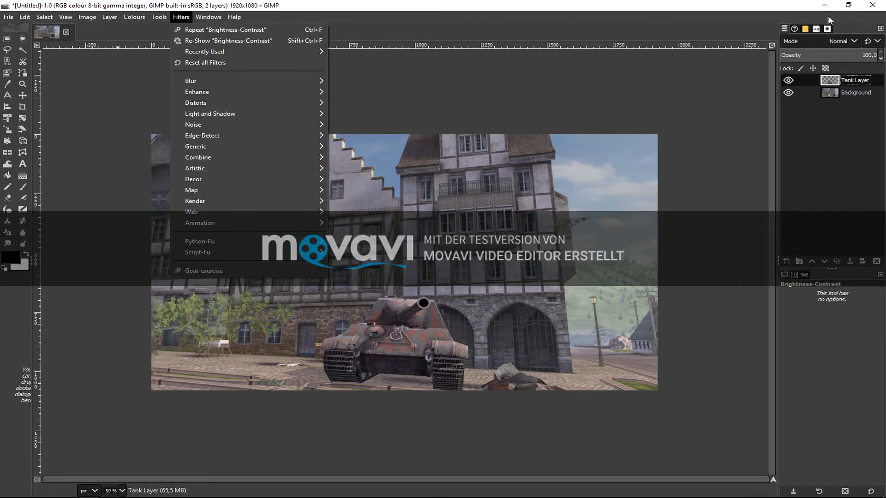
left_click(827, 82)
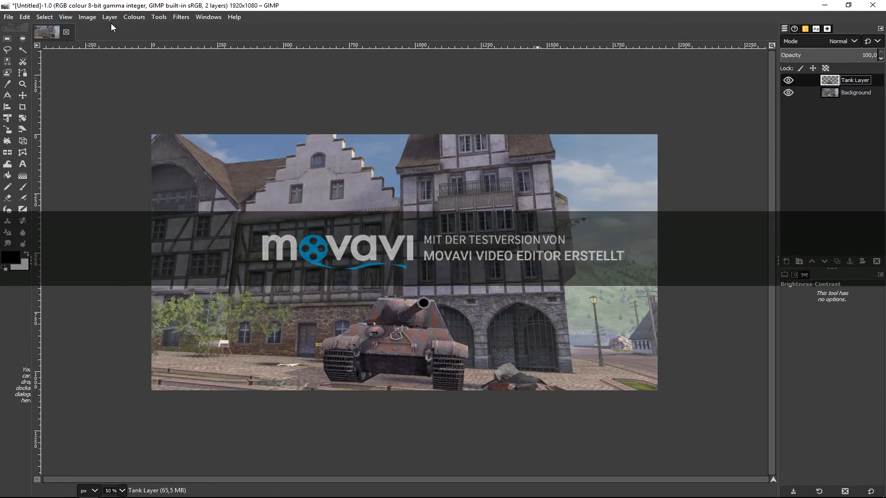
left_click(129, 17)
left_click(154, 26)
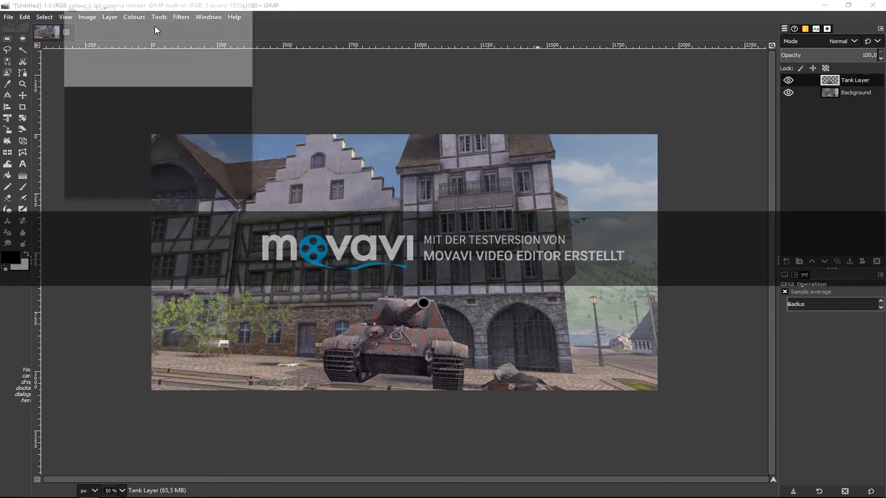
left_click_drag(162, 8, 691, 255)
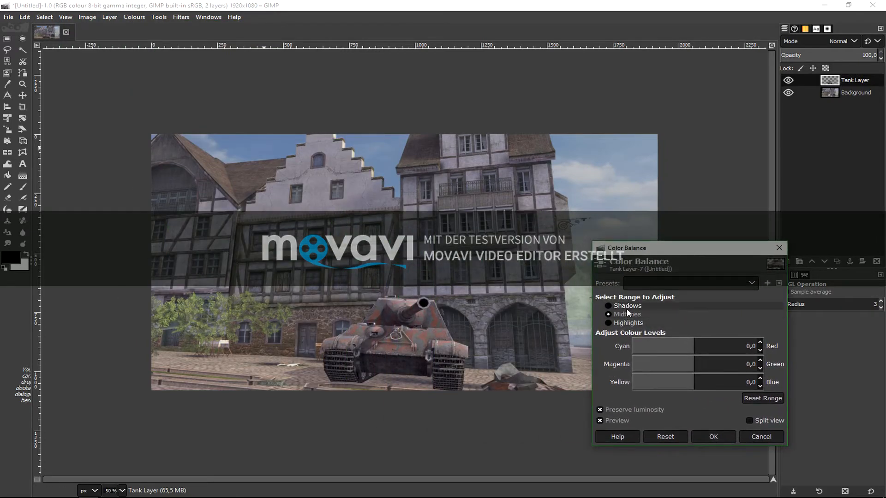
Try Color Balance midtones on the tank at Cyan-Red 40.1, Magenta-Green 24.1 and Yellow-Blue -15.6.
left_click_drag(694, 349, 624, 347)
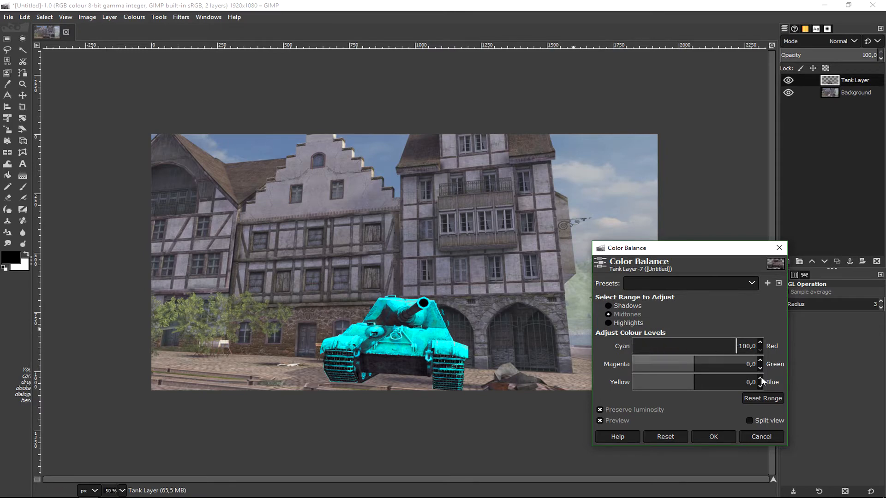
left_click(768, 399)
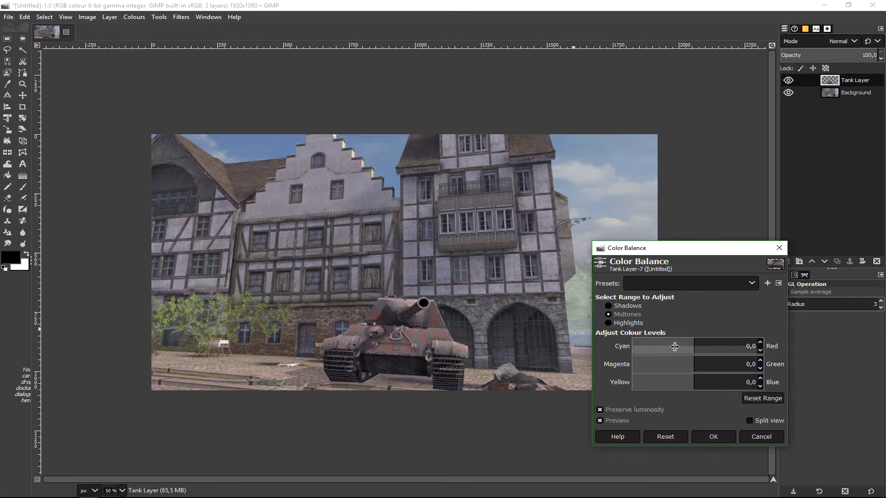
left_click_drag(693, 348, 684, 382)
left_click(691, 365)
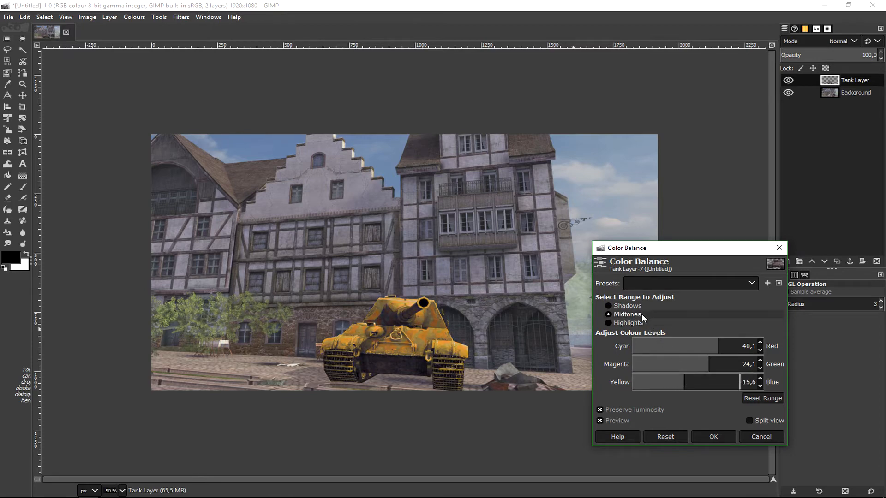
Set the shadows to Cyan-Red 13.1 and Magenta-Green 29.1, and the midtones to Cyan-Red -32.5, Magenta-Green 5.5 and Yellow-Blue 16.5.
left_click(612, 306)
left_click_drag(681, 350, 708, 366)
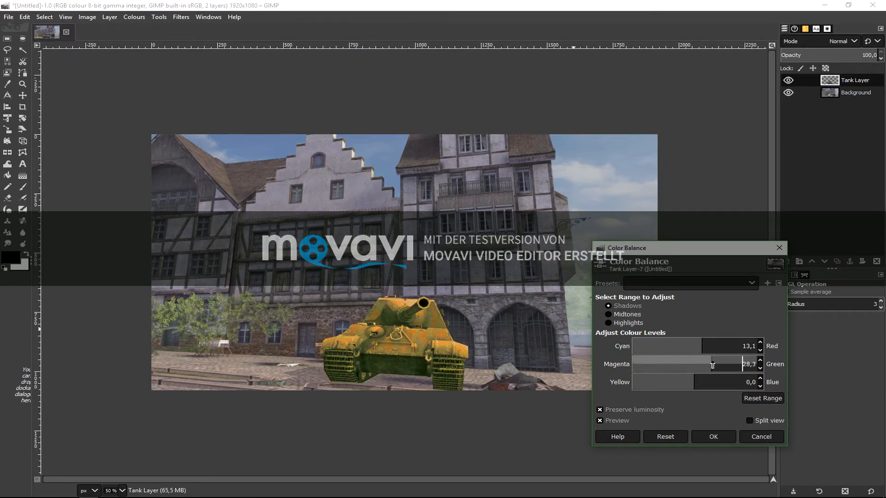
left_click(648, 315)
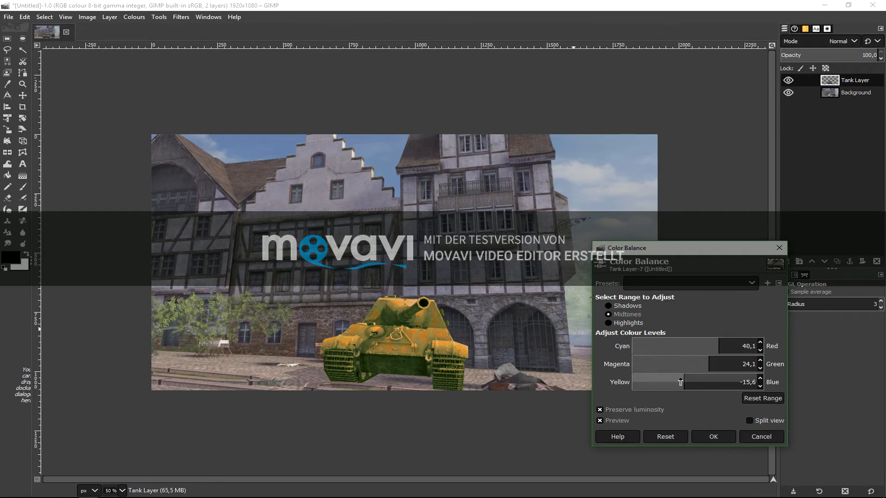
left_click_drag(684, 382, 712, 383)
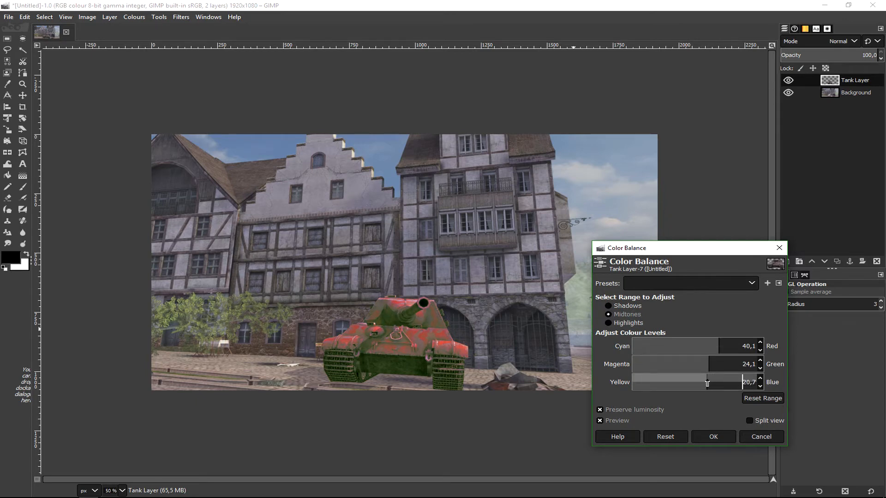
left_click_drag(705, 384, 675, 349)
left_click(704, 365)
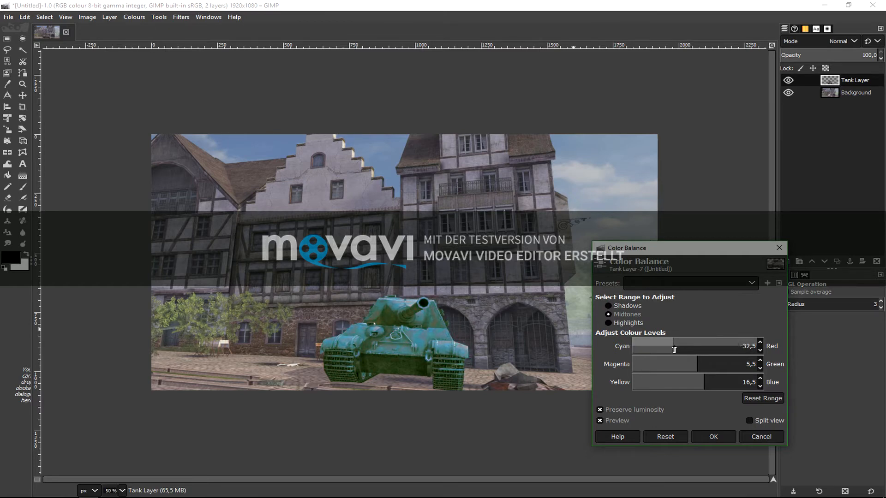
Set the highlights' Cyan-Red level to -26.6 in Color Balance.
left_click(629, 323)
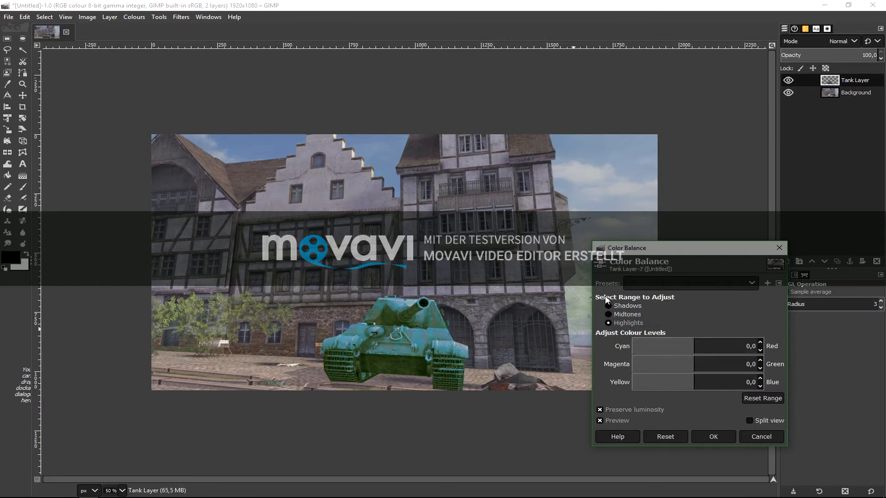
left_click_drag(692, 347, 762, 352)
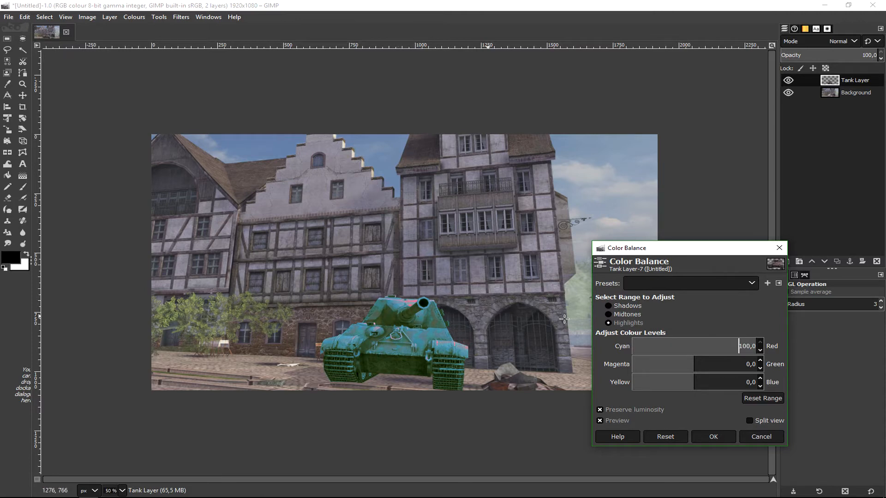
left_click_drag(736, 346, 676, 345)
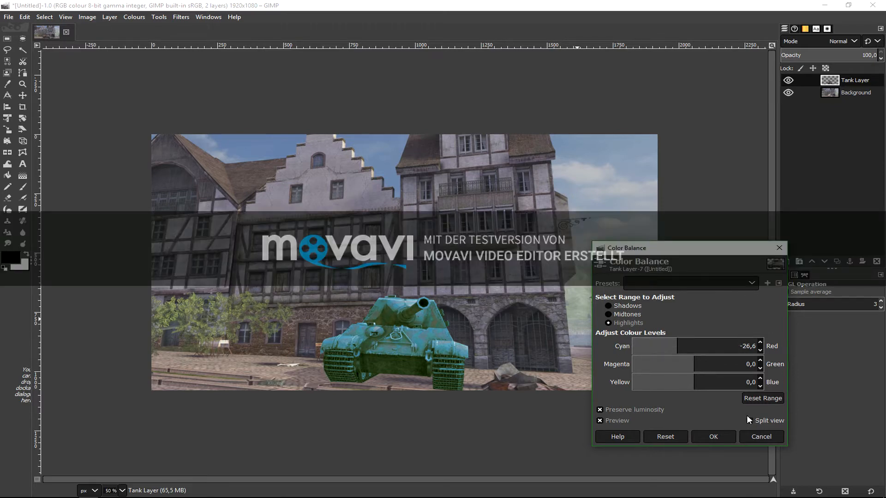
Set the shadows' Magenta-Green level to 0.4 and apply the Color Balance to the Tank Layer.
left_click(608, 306)
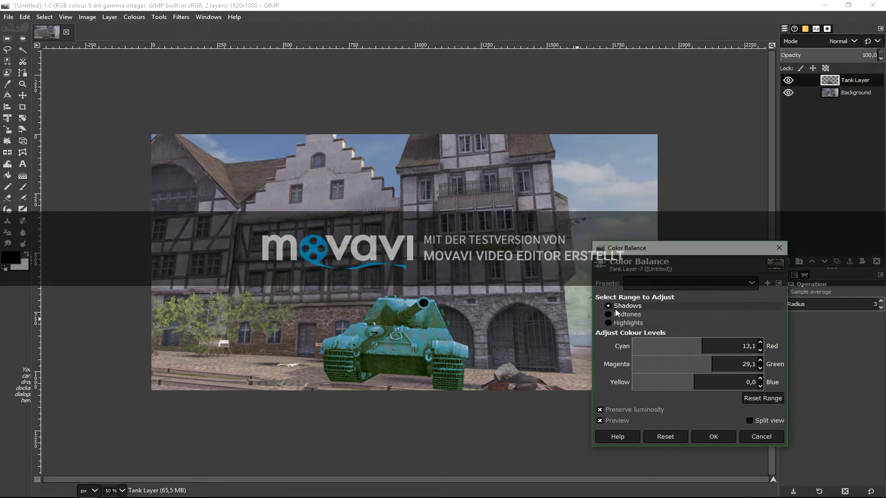
left_click(712, 367)
left_click_drag(701, 367, 695, 367)
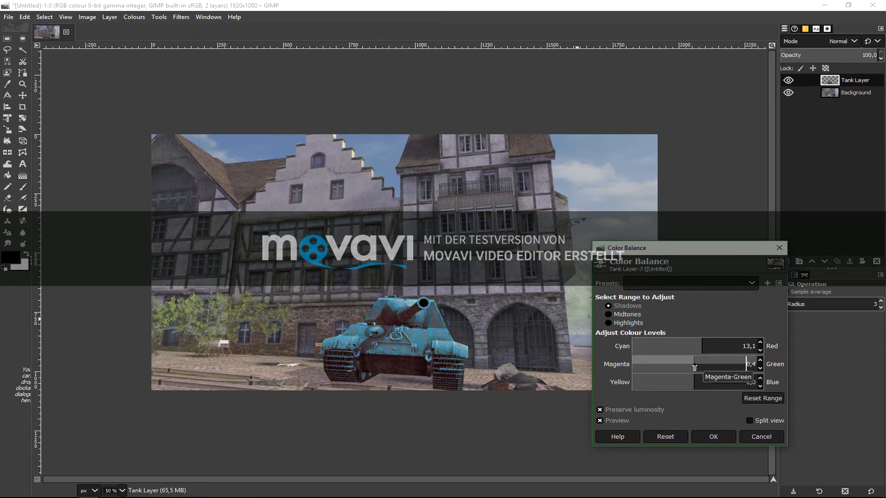
left_click(724, 436)
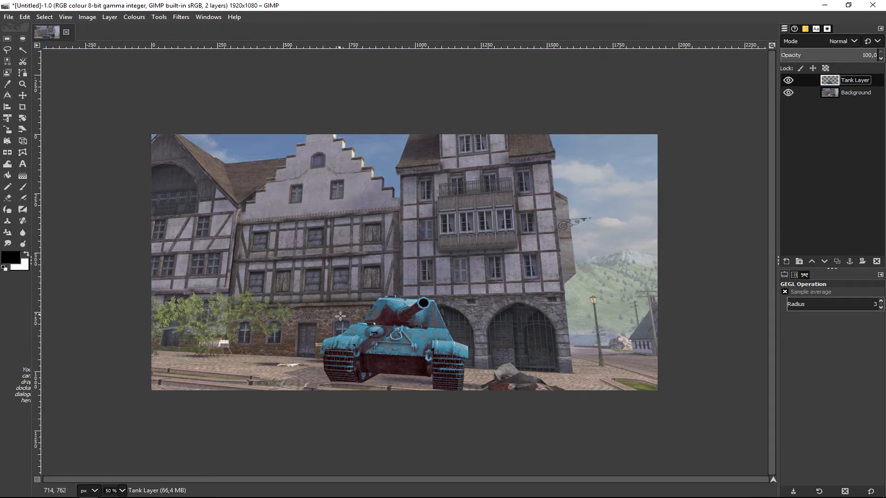
left_click(135, 18)
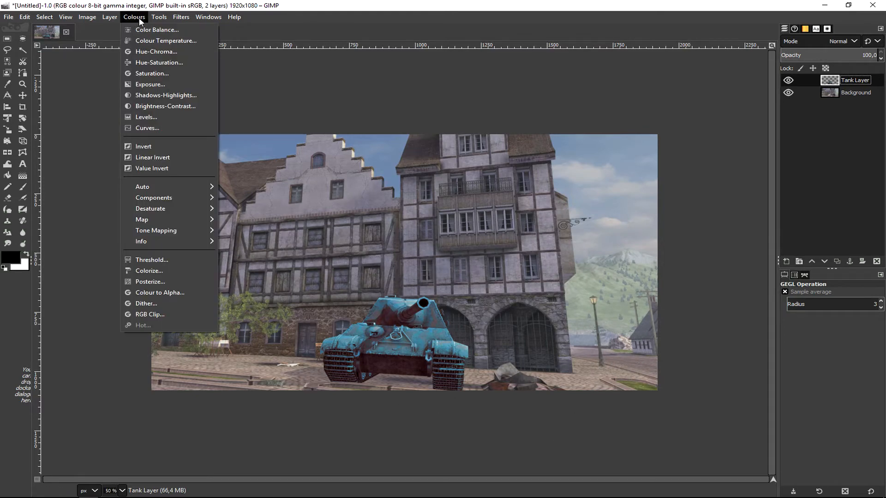
mouse_move(186, 19)
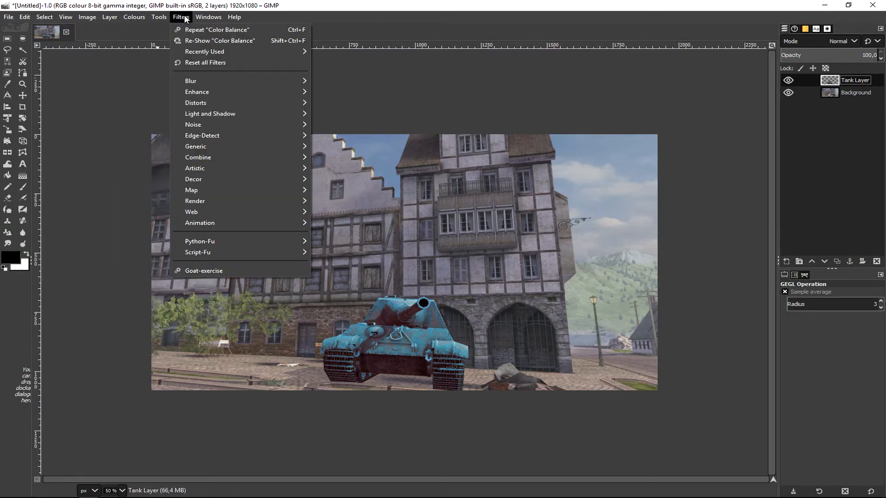
mouse_move(229, 252)
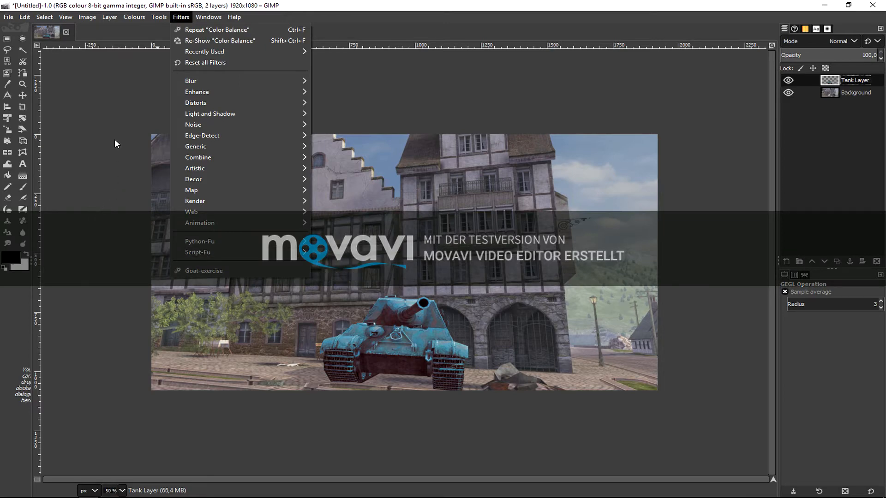
left_click(77, 106)
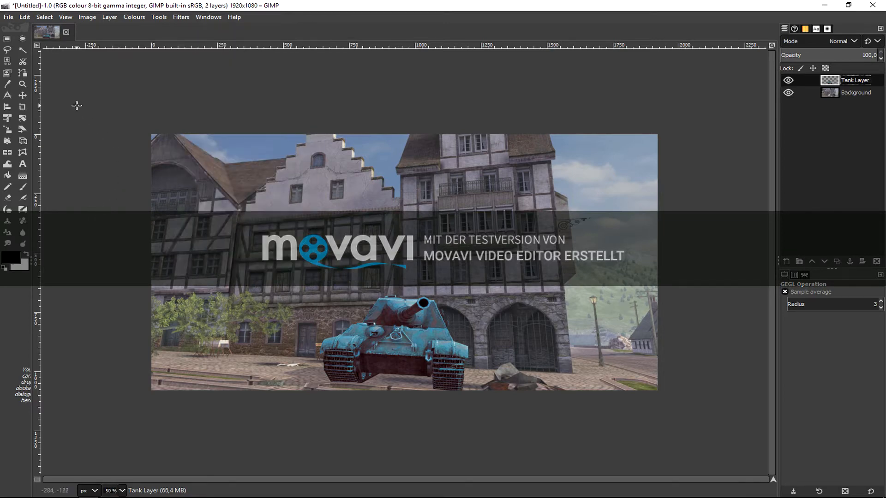
left_click(66, 17)
Create a selection of the tank from the Tank Layer's alpha channel.
left_click(857, 79)
right_click(857, 79)
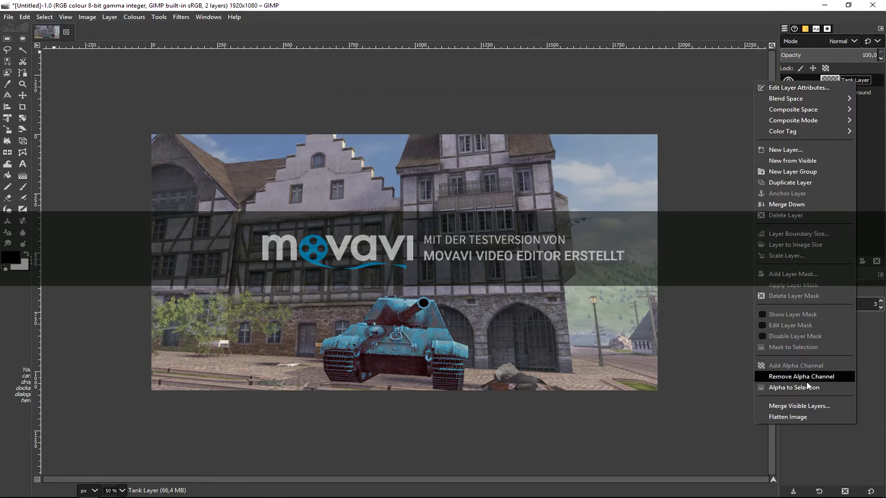
left_click(826, 388)
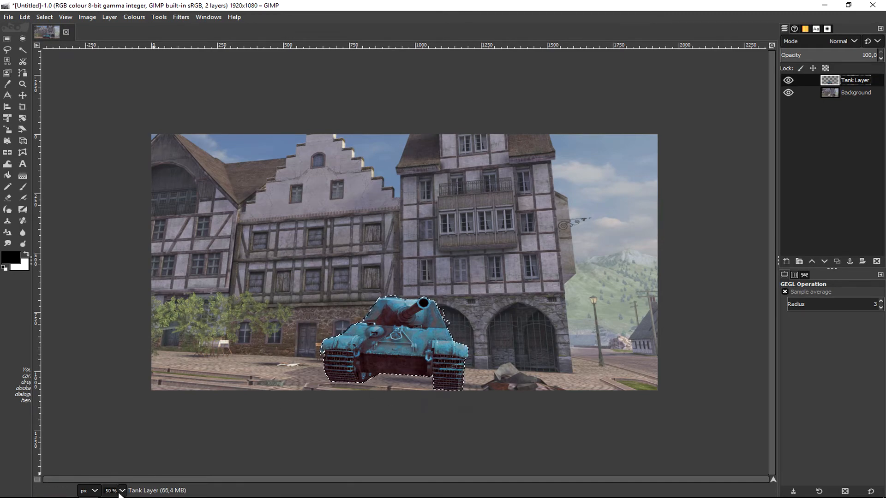
Grow the tank selection by 4 px.
scroll(381, 431, "up", 3)
scroll(381, 430, "down", 3)
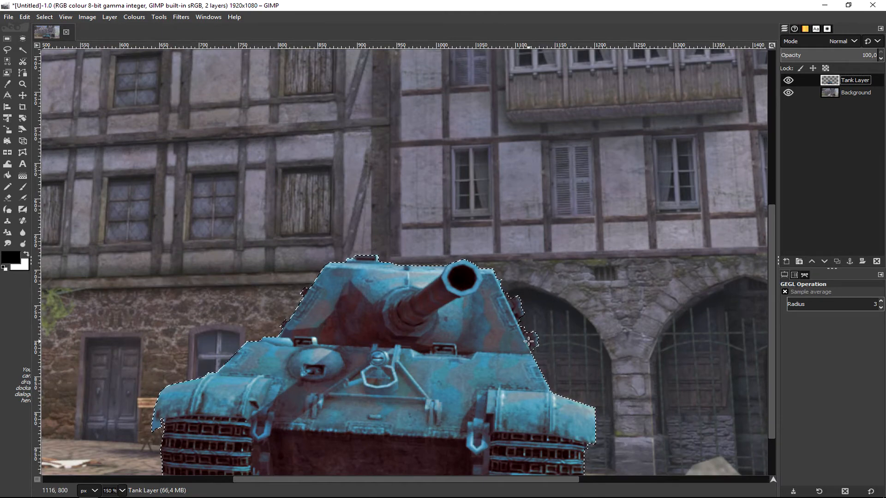
scroll(123, 491, "down", 2)
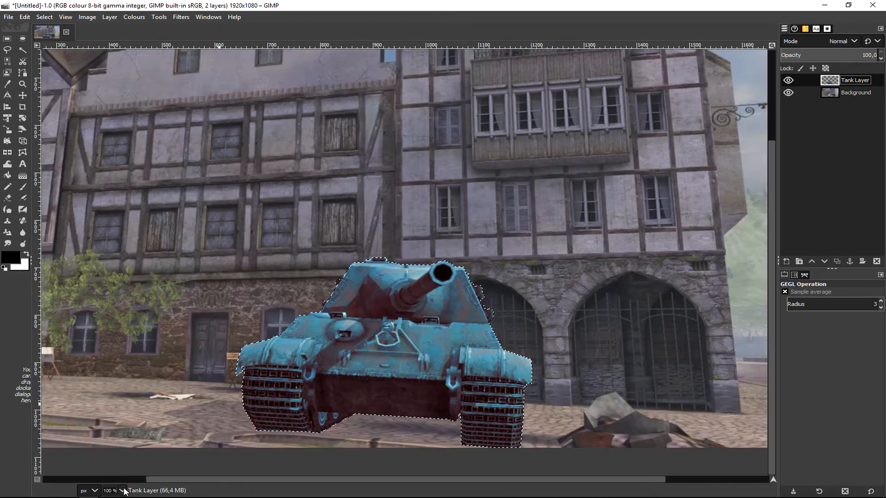
left_click(44, 17)
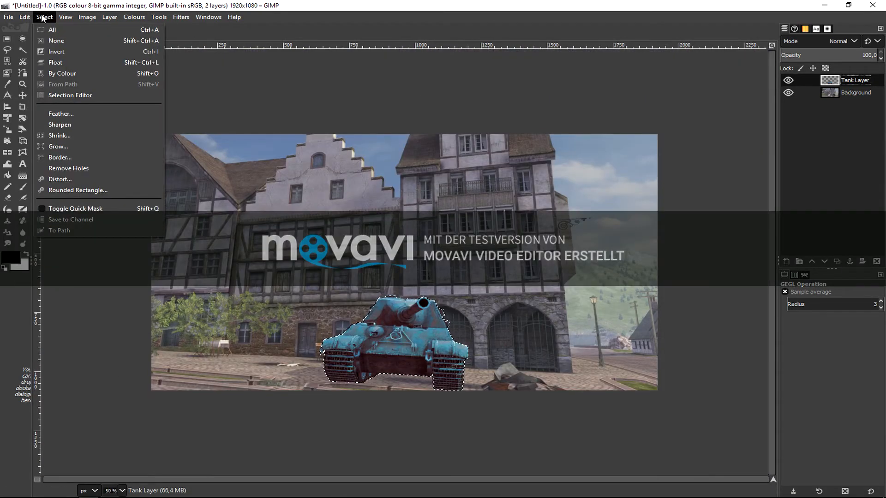
left_click(68, 145)
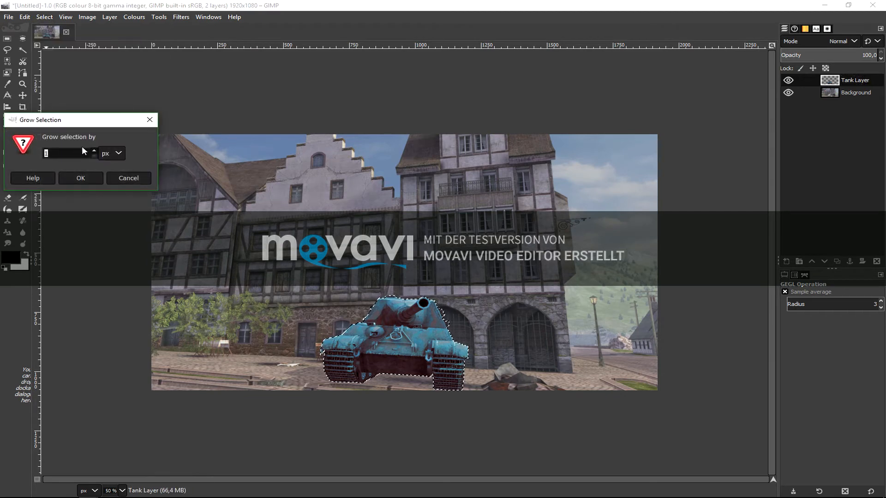
left_click(94, 150)
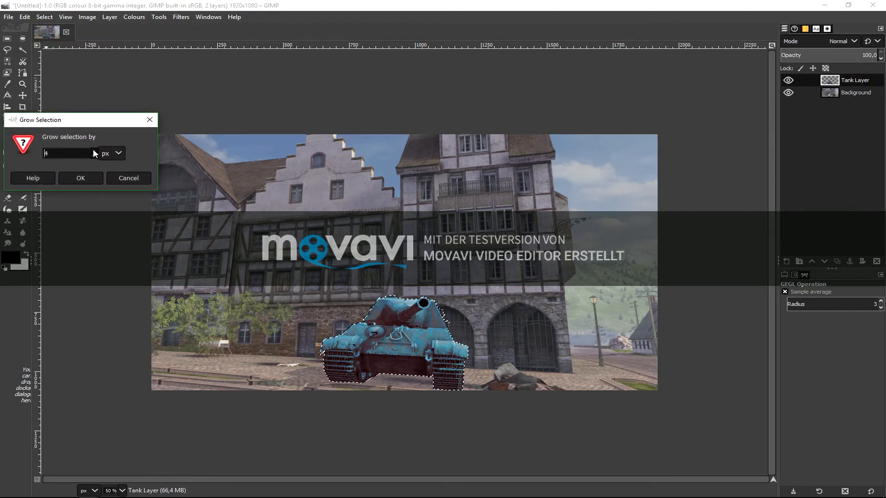
left_click(91, 175)
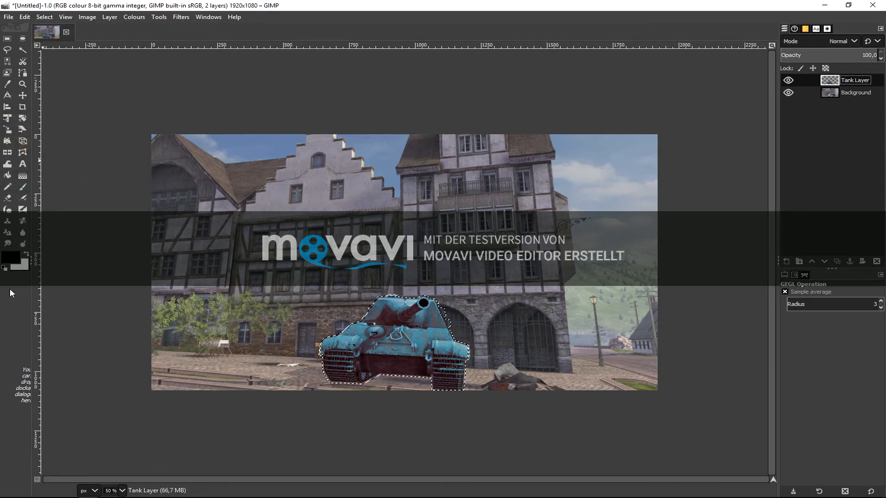
Set up Bucket Fill to fill the whole selection instead of similar colours.
left_click(7, 177)
key("1")
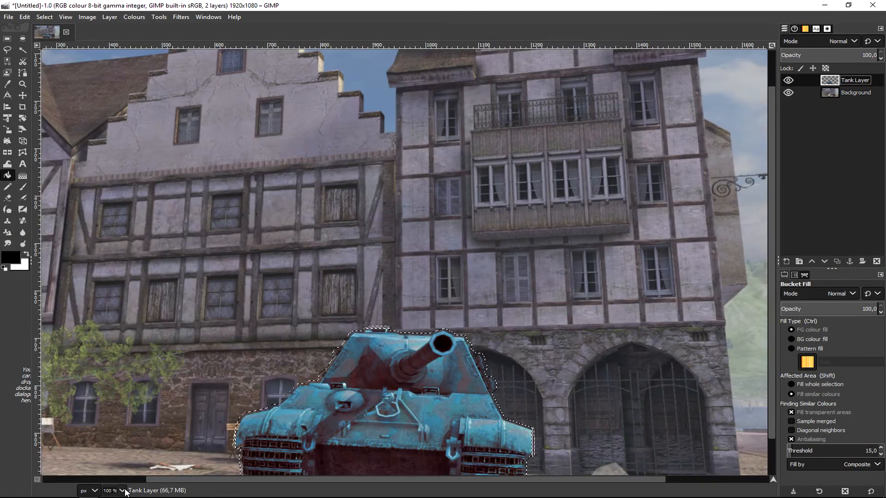
key("2")
scroll(243, 389, "down", 5)
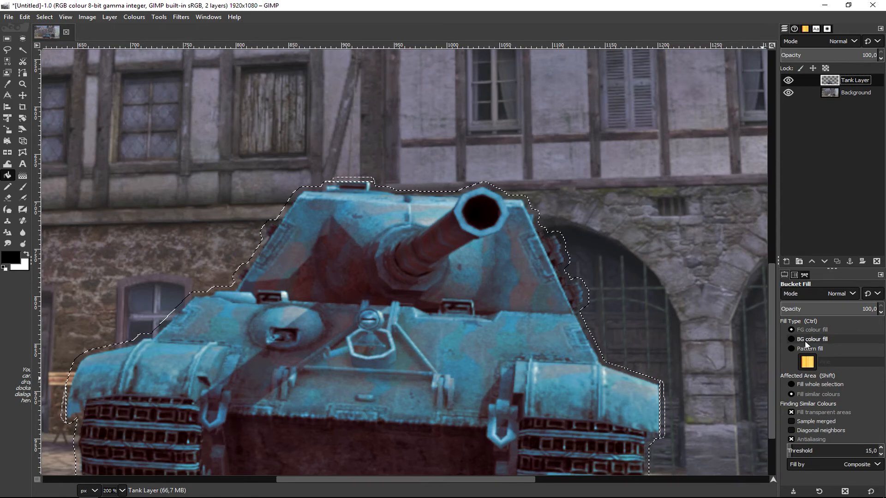
left_click(799, 384)
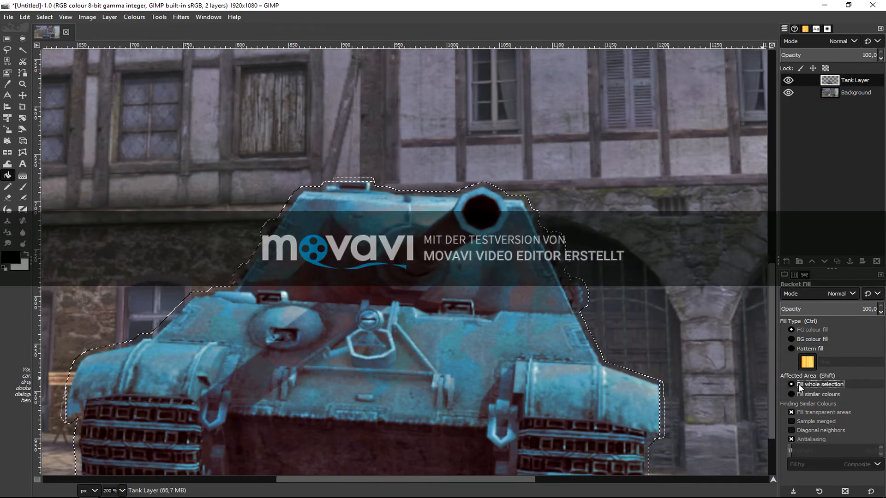
left_click(206, 377)
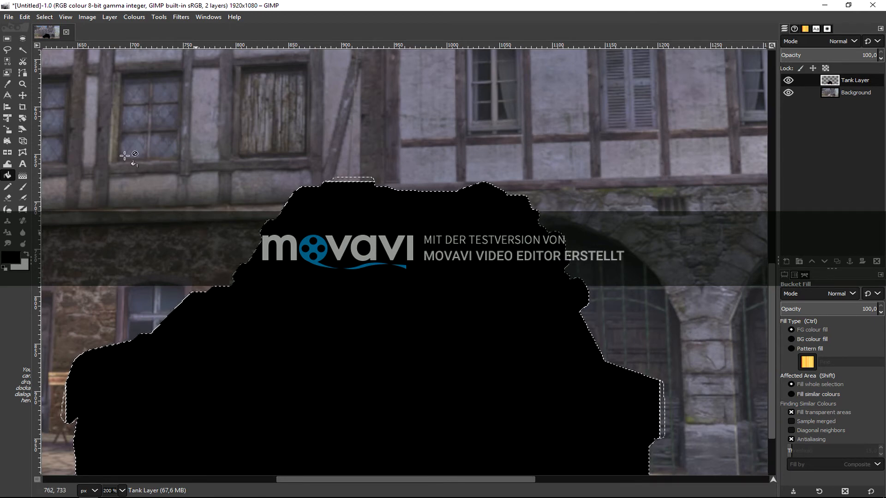
left_click(26, 18)
left_click(36, 31)
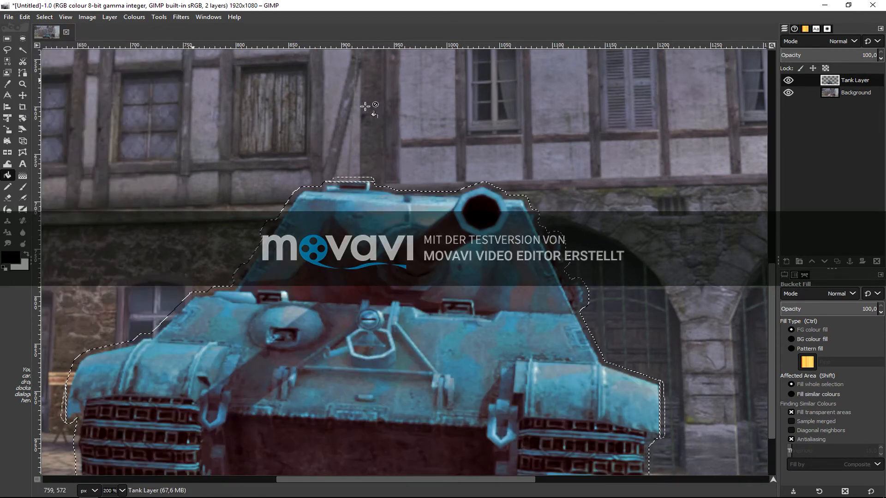
Fill the grown tank selection with black on the Background layer and clear the selection.
left_click(836, 96)
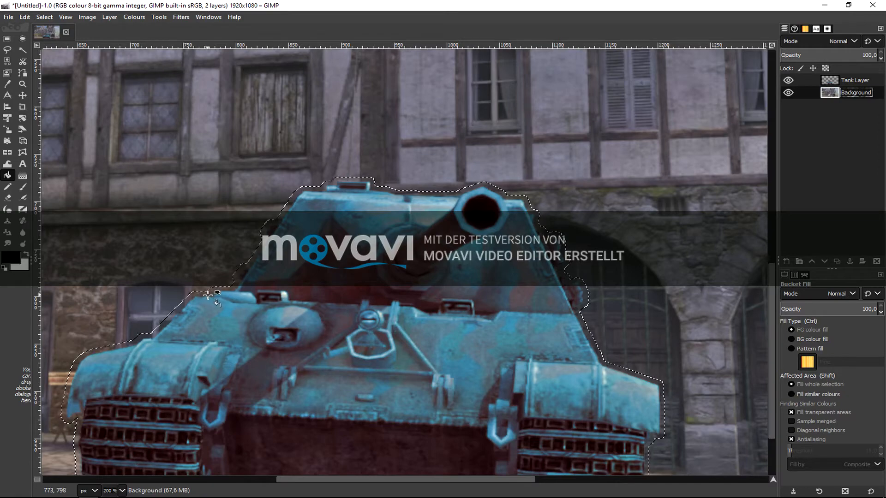
left_click(226, 290)
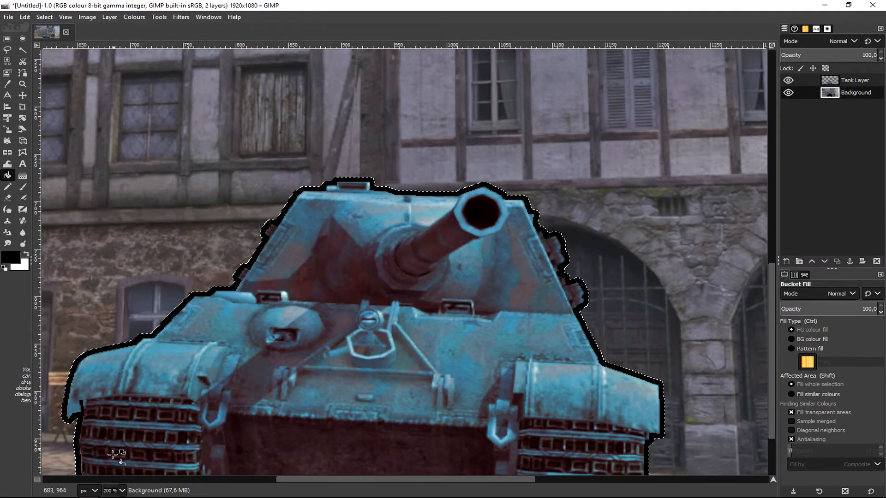
scroll(121, 493, "down", 3)
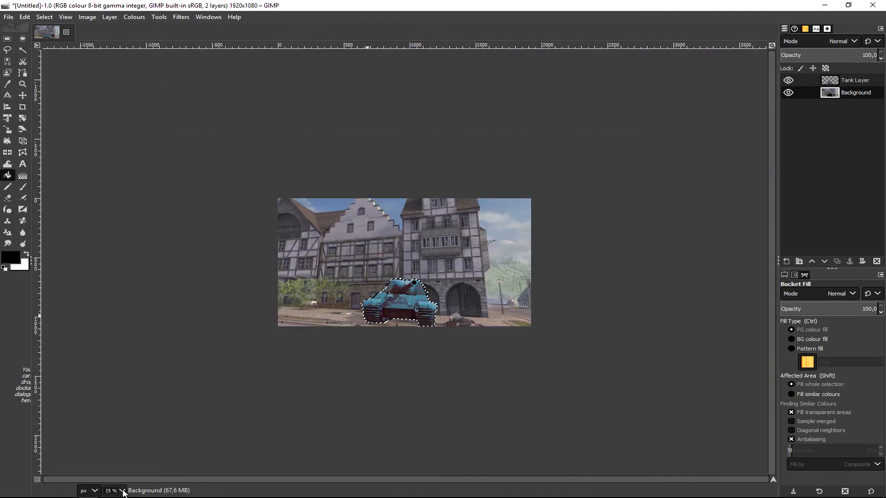
scroll(123, 488, "up", 1)
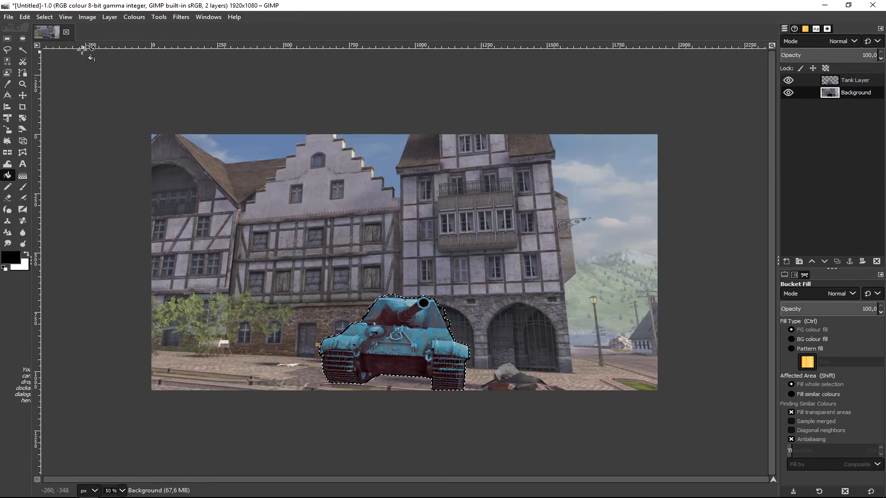
left_click(51, 17)
left_click(54, 40)
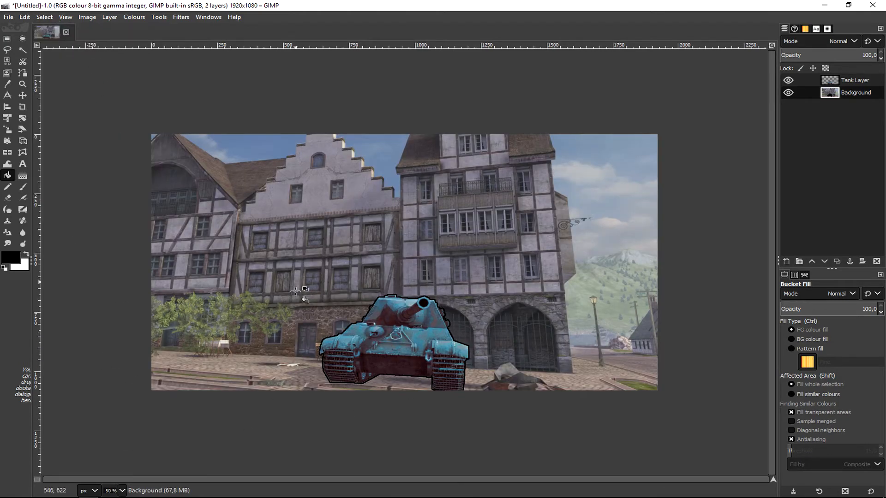
Examine the black outline around the tank's turret, hull and tracks up close.
scroll(127, 489, "up", 2)
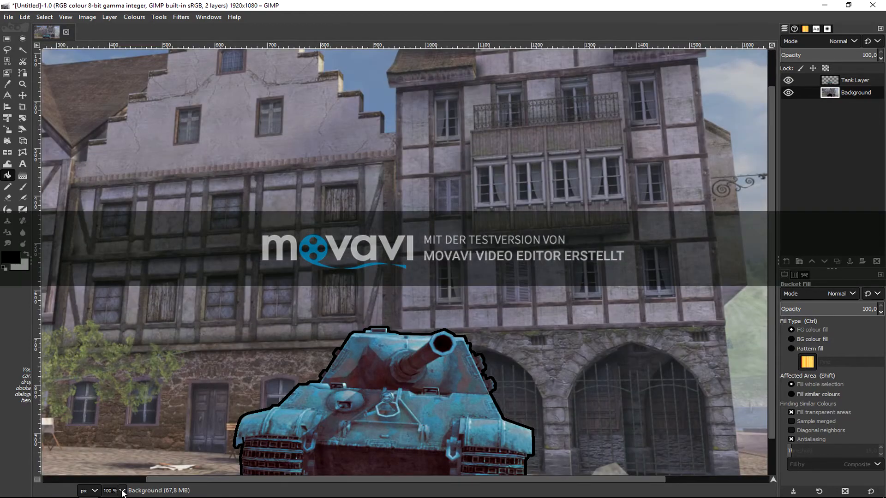
scroll(160, 465, "down", 4)
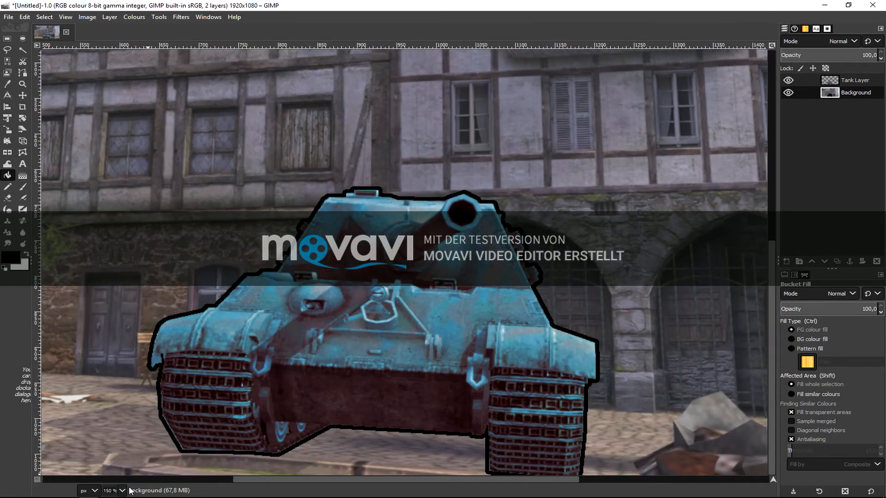
scroll(126, 491, "up", 1)
scroll(125, 491, "up", 2)
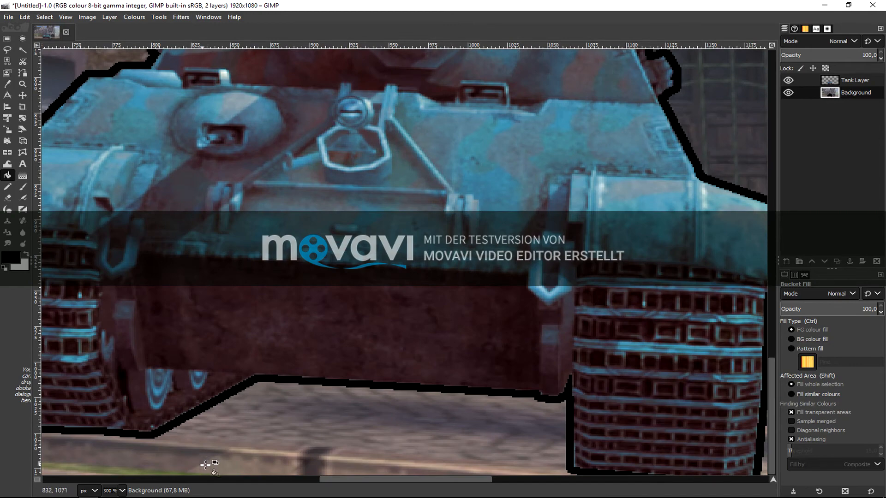
left_click_drag(378, 480, 310, 480)
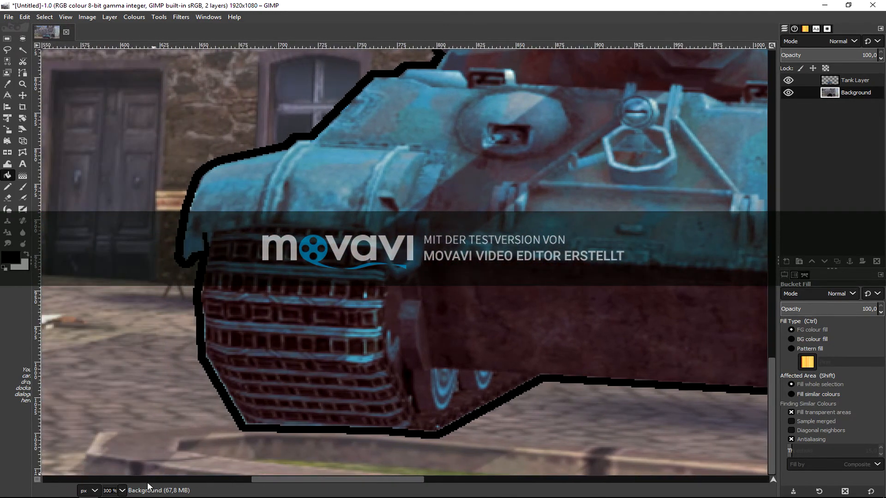
scroll(123, 491, "down", 3)
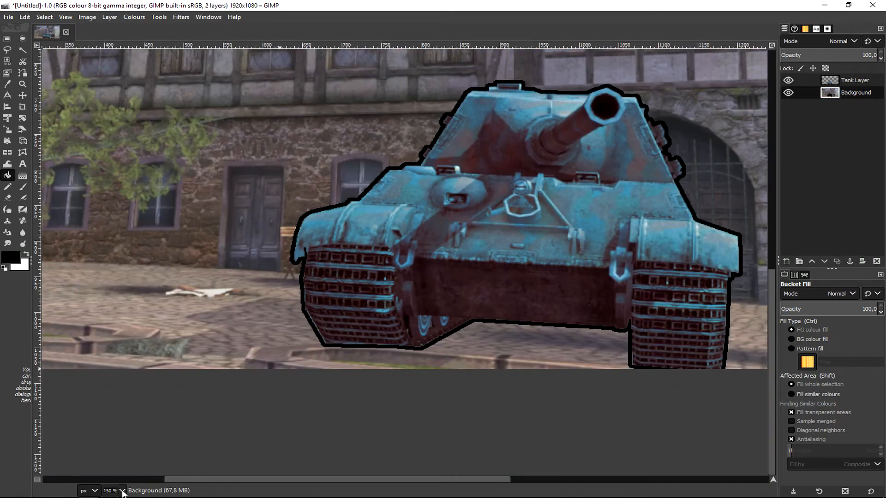
scroll(123, 493, "down", 1)
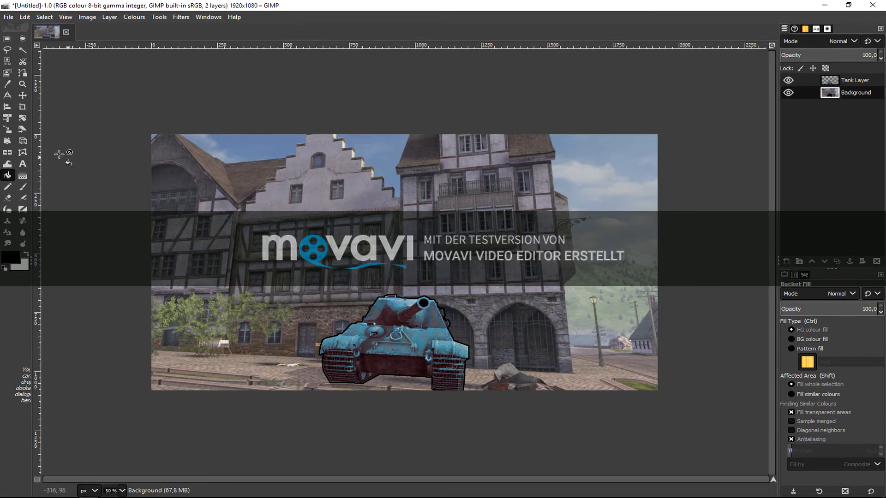
Switch to File Explorer and open the OneDrive folder "thumbnail vorbereitung" inside Dokumente > Bilder.
left_click(22, 163)
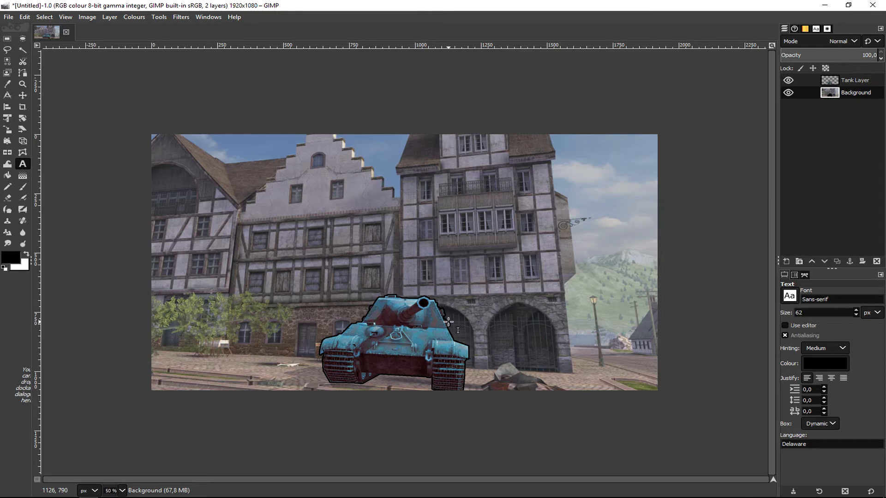
mouse_move(89, 497)
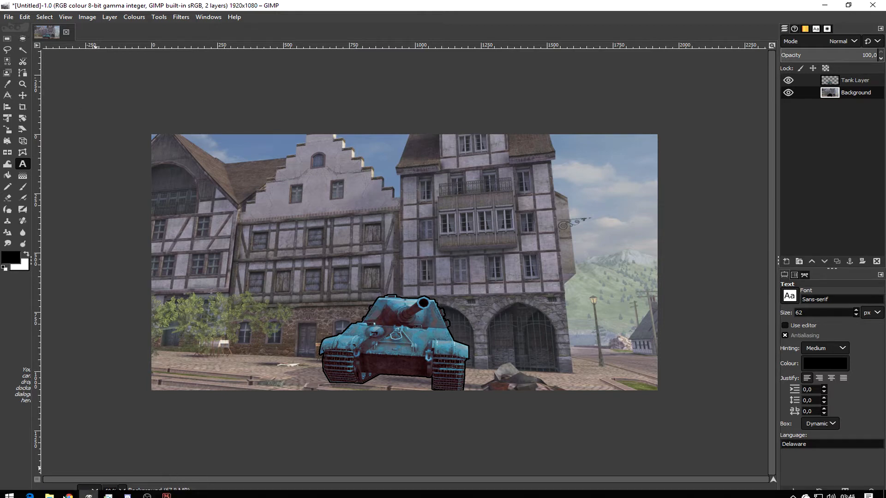
left_click(47, 491)
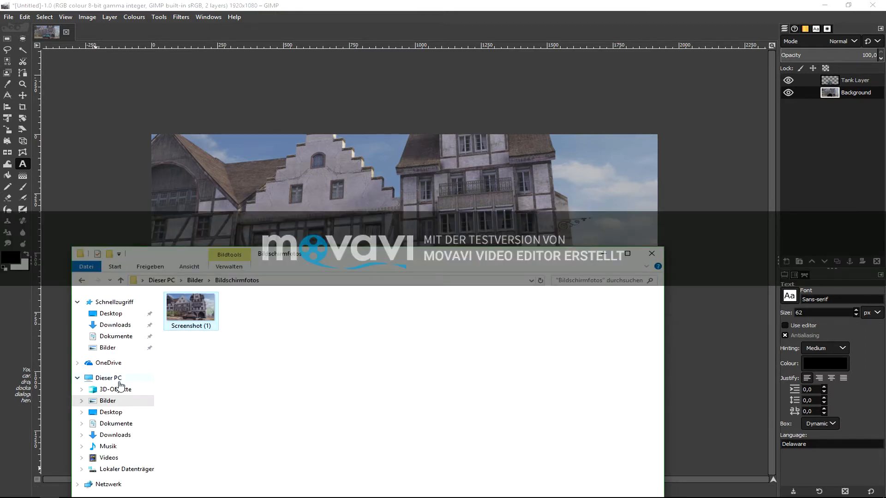
left_click(113, 363)
double_click(200, 321)
double_click(202, 309)
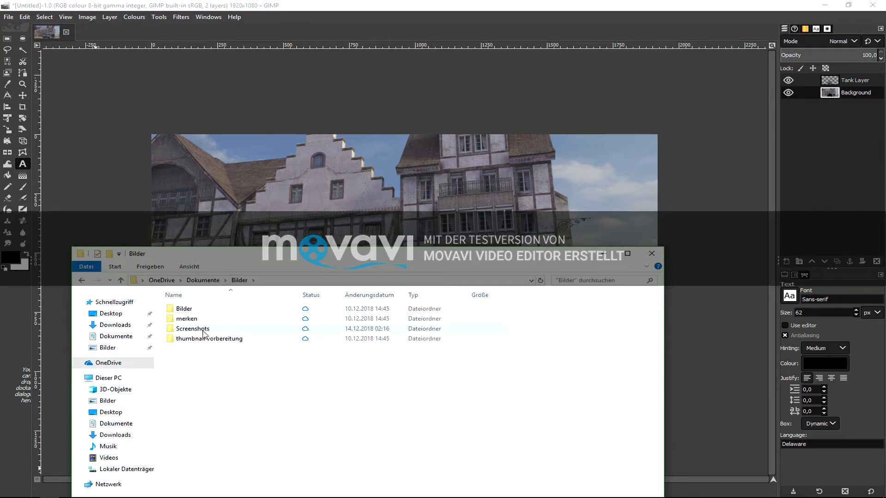
double_click(202, 308)
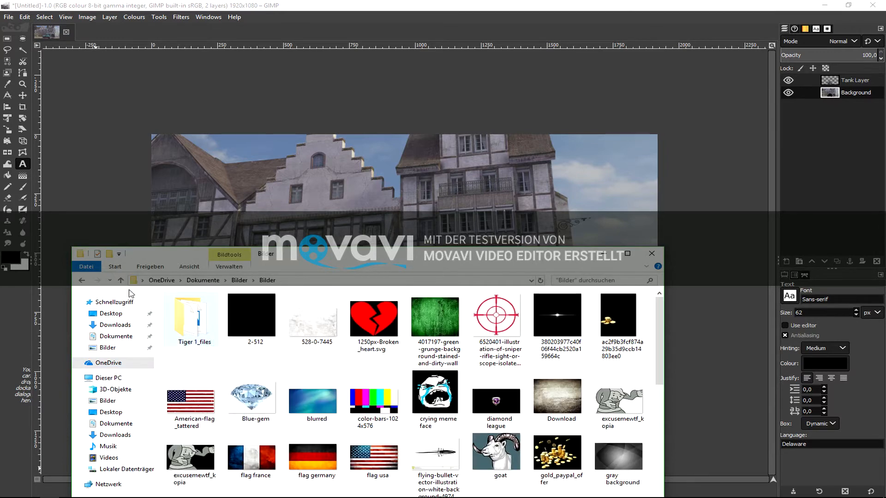
left_click(86, 282)
double_click(212, 341)
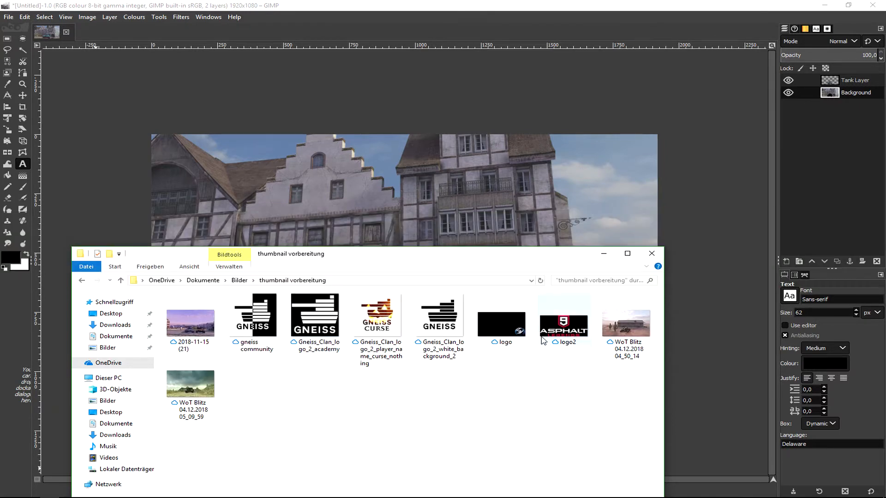
Add the "logo" image to the GIMP composition as a new layer and set its opacity to 74.6.
left_click_drag(487, 329, 542, 214)
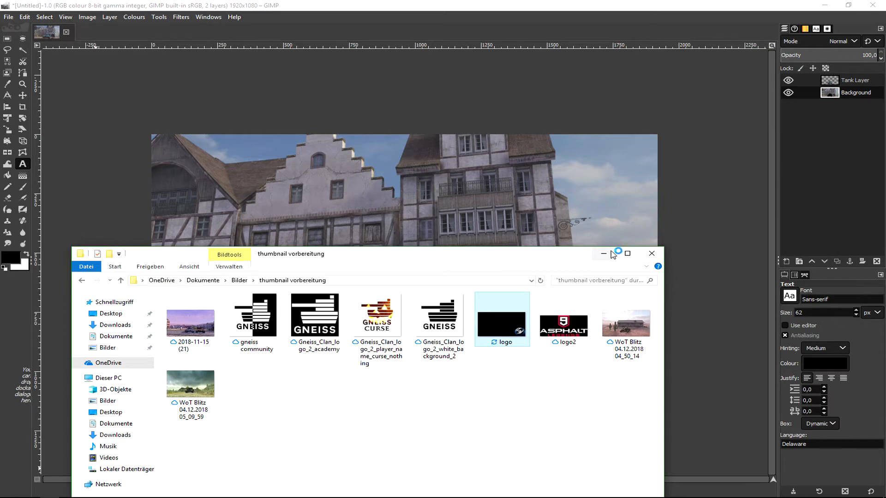
left_click(608, 254)
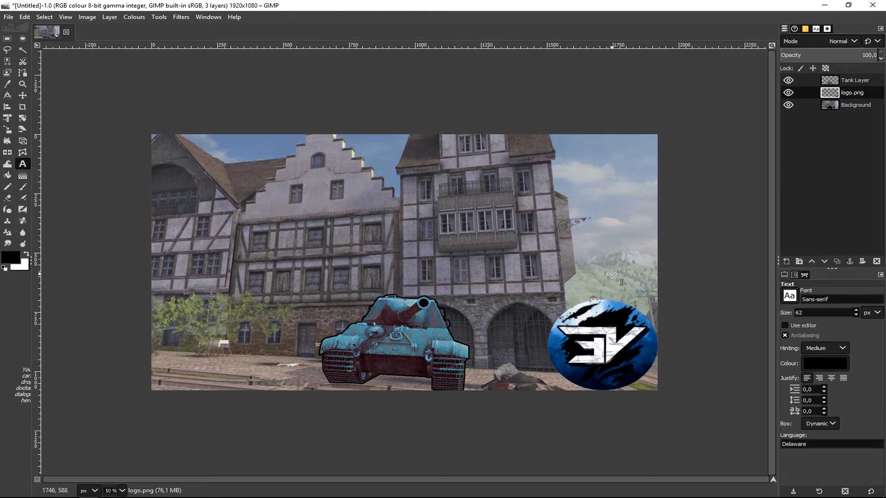
mouse_move(857, 58)
left_mouse_down()
mouse_move(791, 59)
mouse_move(854, 56)
left_mouse_up()
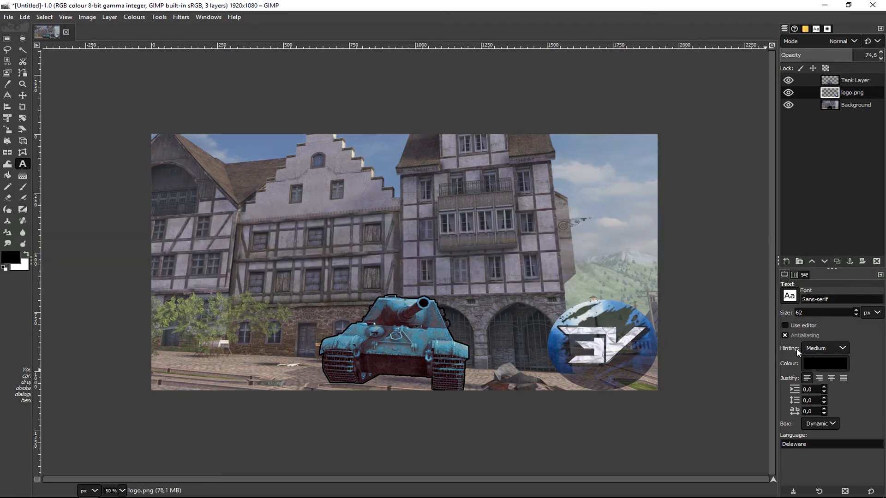
Add the white text "__AnGeL_Of_De4tH__" over the half-timbered house left of centre, above the tank.
left_click(27, 255)
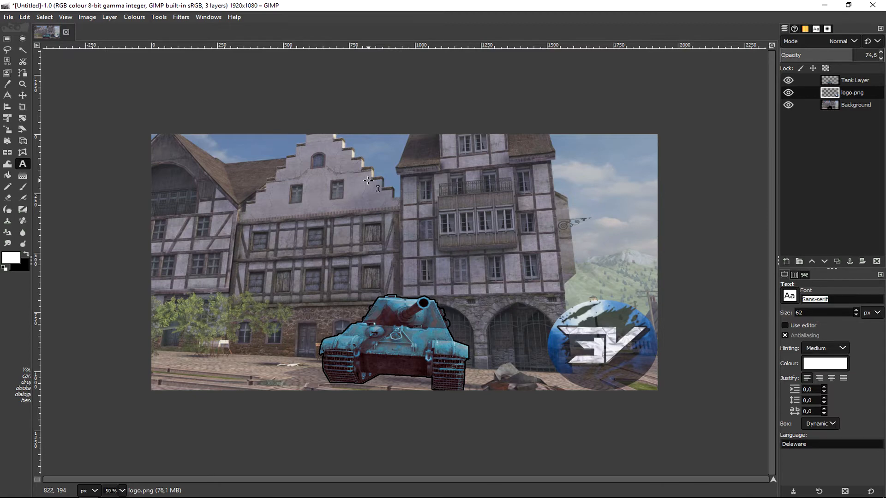
left_click(268, 238)
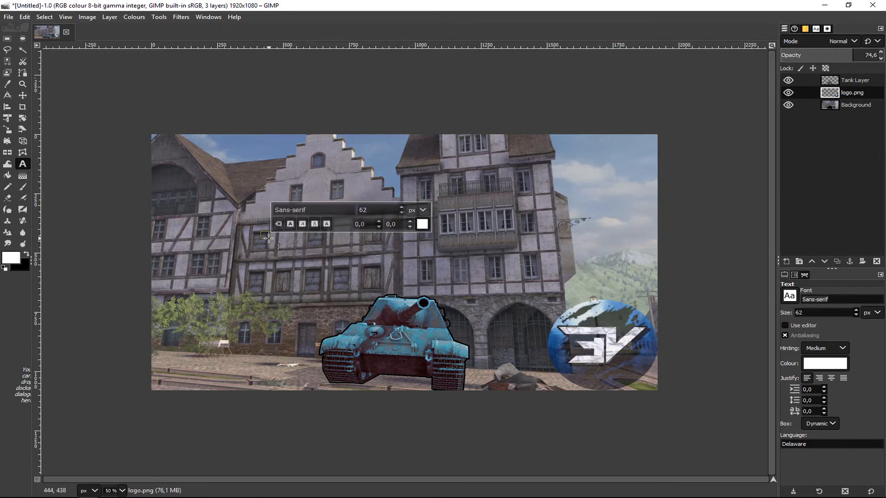
type("_")
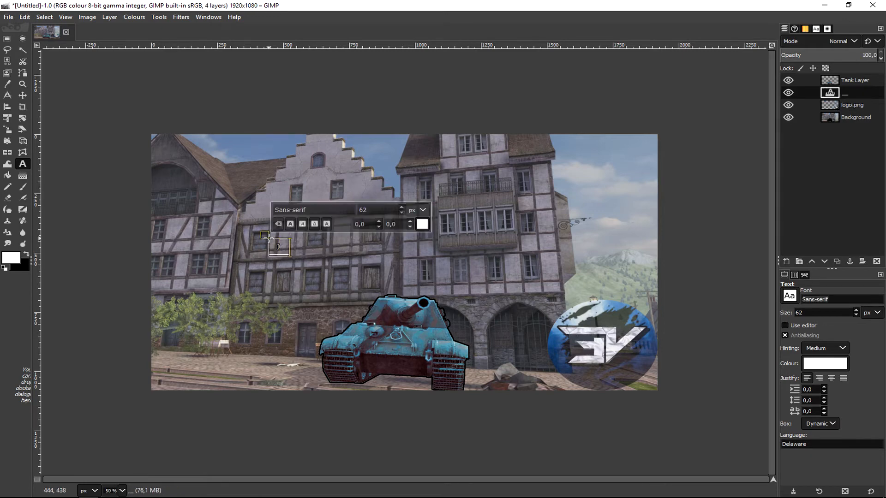
type("Ange")
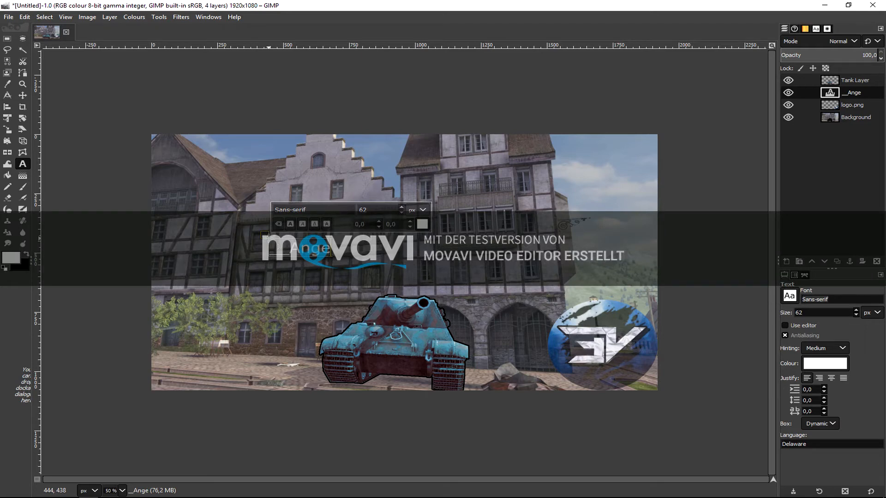
type("G")
key("BackSpace")
key("BackSpace")
type("GeL_")
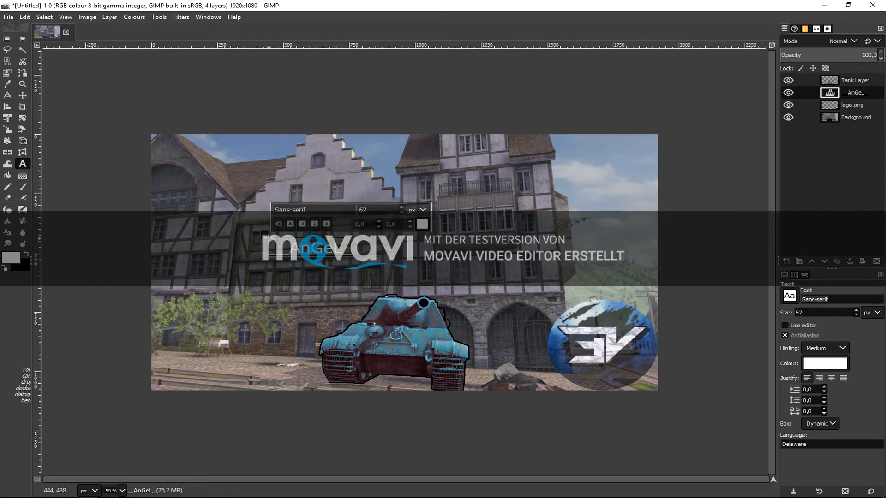
type("Of_De4tH")
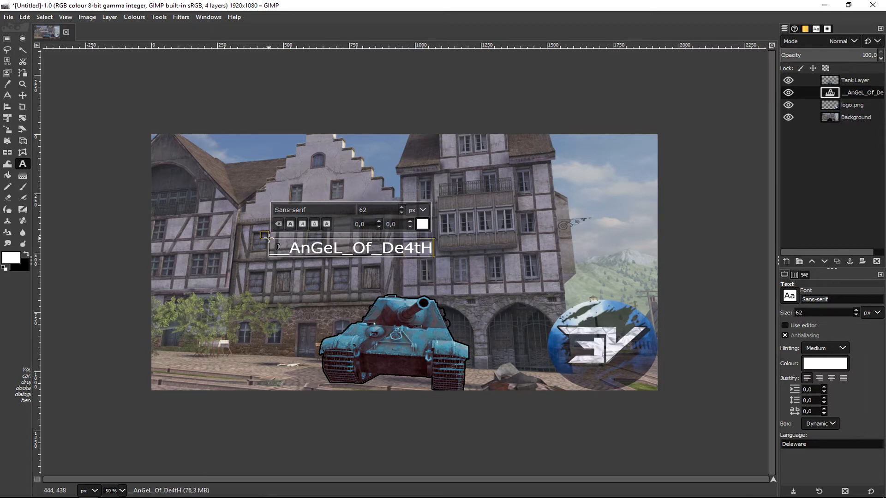
type("__")
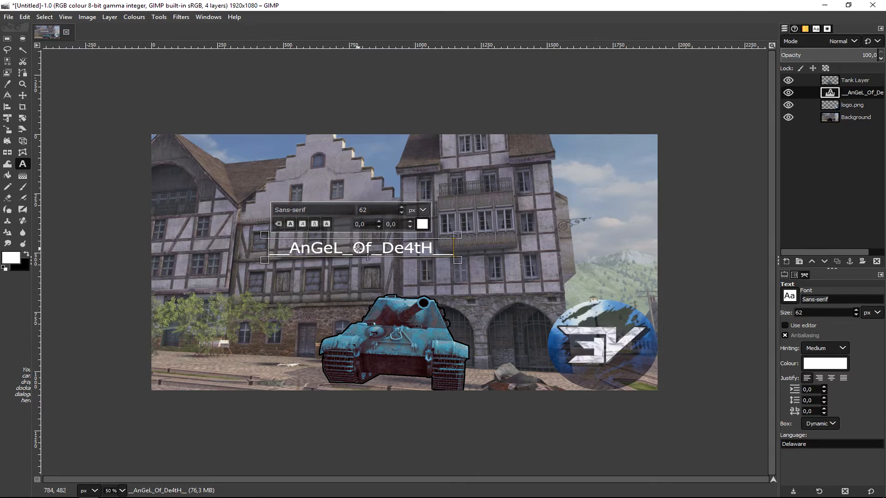
left_click(22, 95)
left_click_drag(327, 261, 380, 261)
left_click(26, 17)
left_click(46, 27)
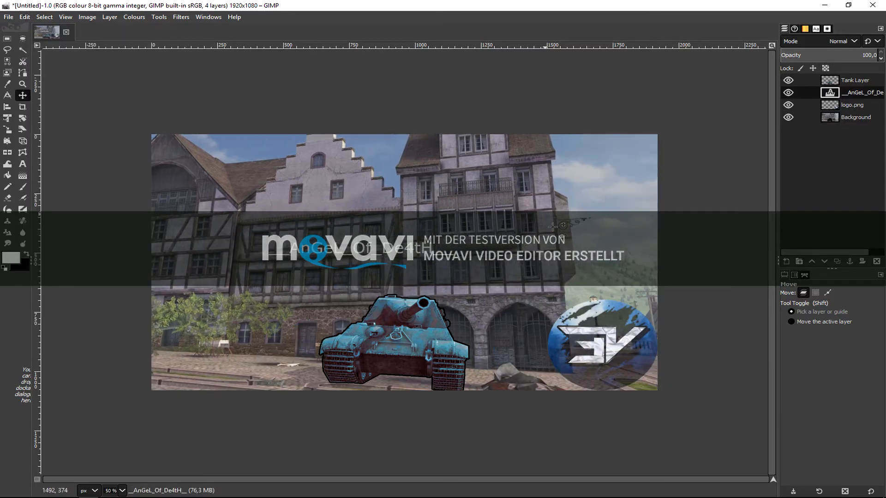
Set the Move tool to move the active layer and shift the text layer right, above the arches and logo.
left_click(844, 322)
left_click_drag(386, 257, 523, 277)
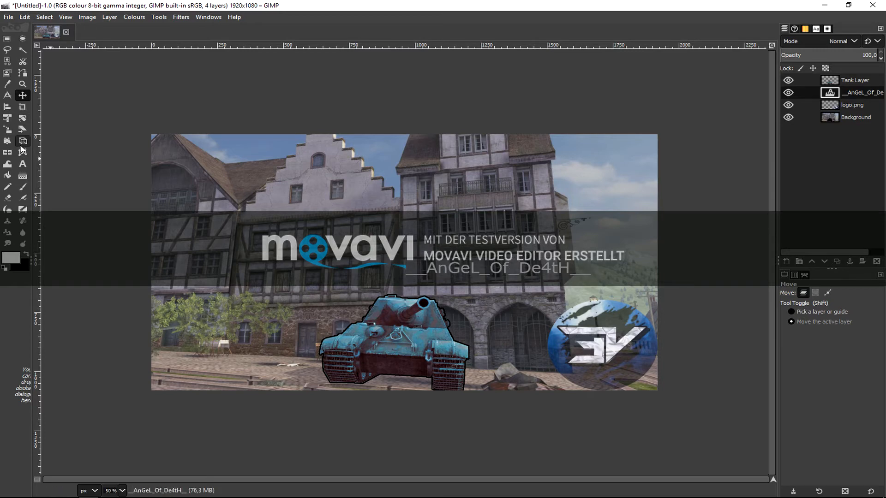
Set the name text's size to 100 px and move its layer left and slightly up, above the tank.
left_click(22, 164)
left_click(524, 269)
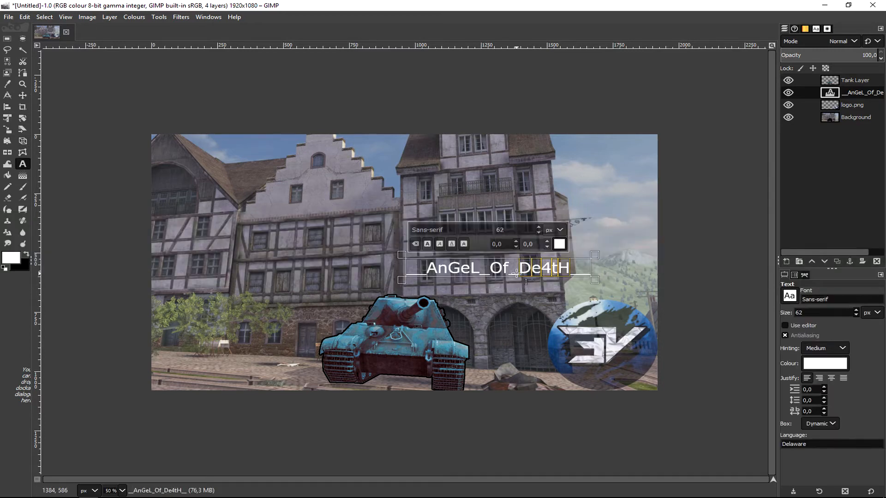
key("ctrl+a")
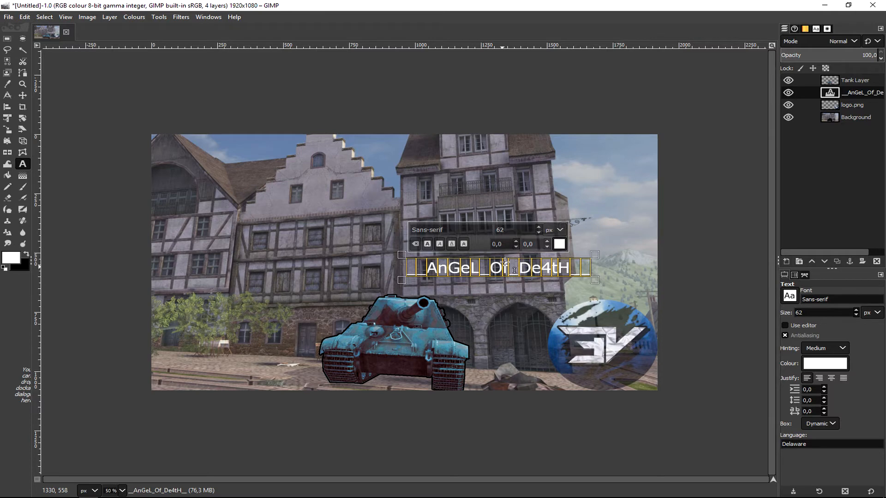
scroll(539, 226, "up", 20)
scroll(539, 225, "up", 16)
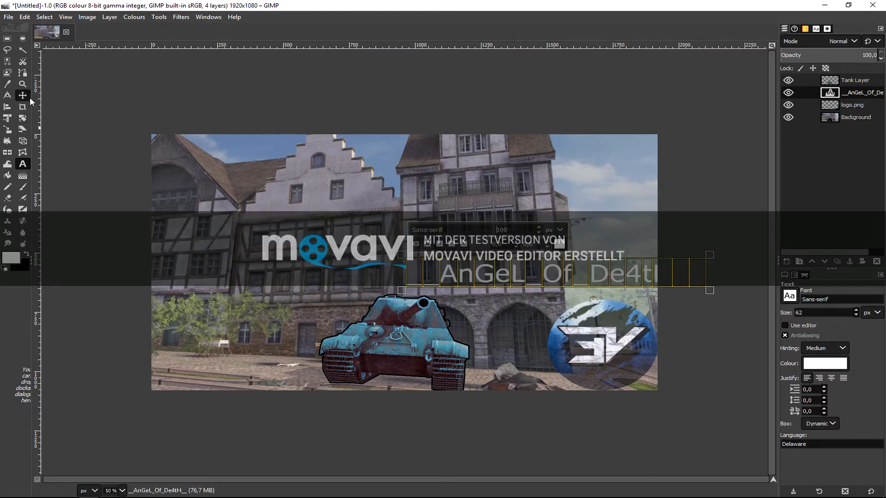
left_click(22, 95)
left_click_drag(496, 276, 416, 262)
Try the font "Capture it" on the whole name text.
left_click(23, 164)
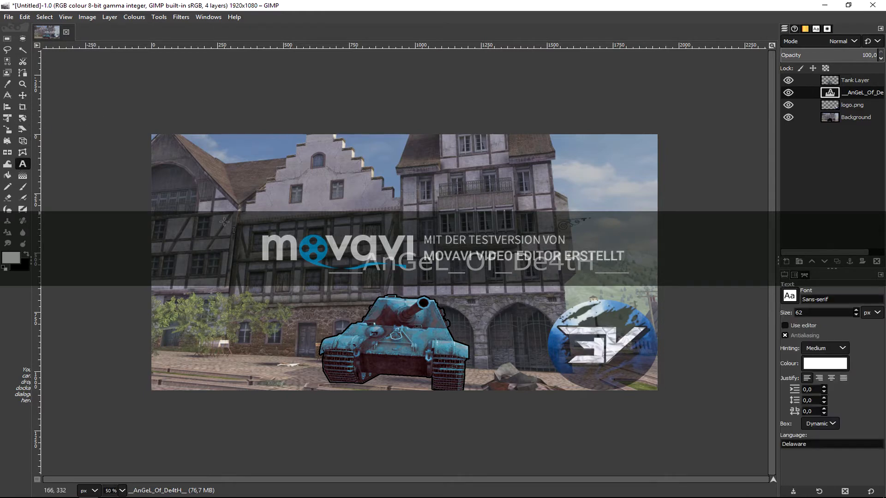
left_click(478, 271)
key("ctrl+a")
key("ctrl+shift+Left")
key("ctrl+shift+Left")
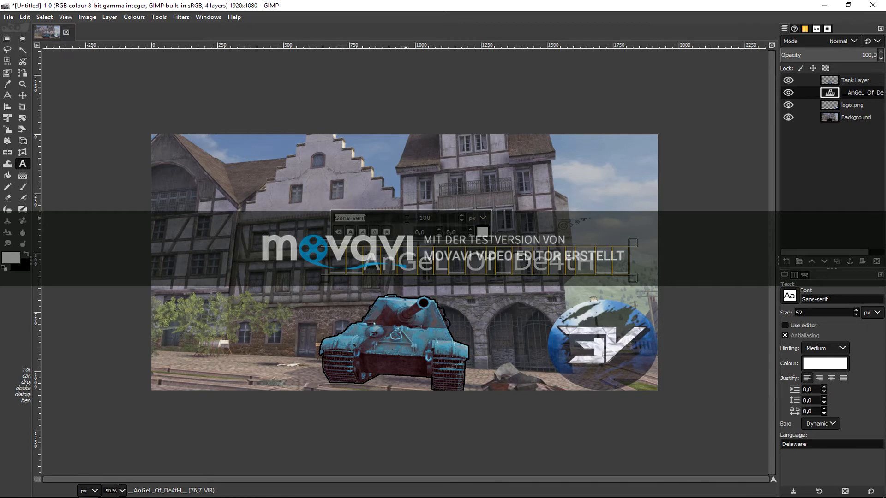
key("BackSpace")
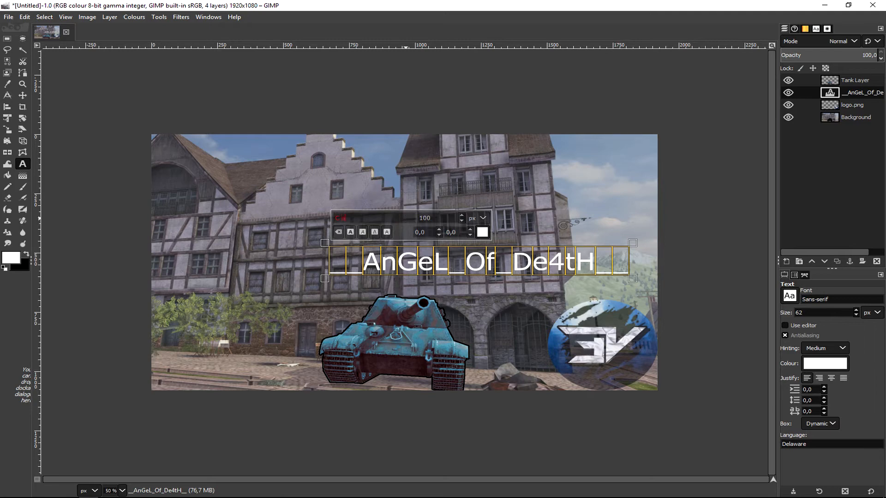
type("pture it")
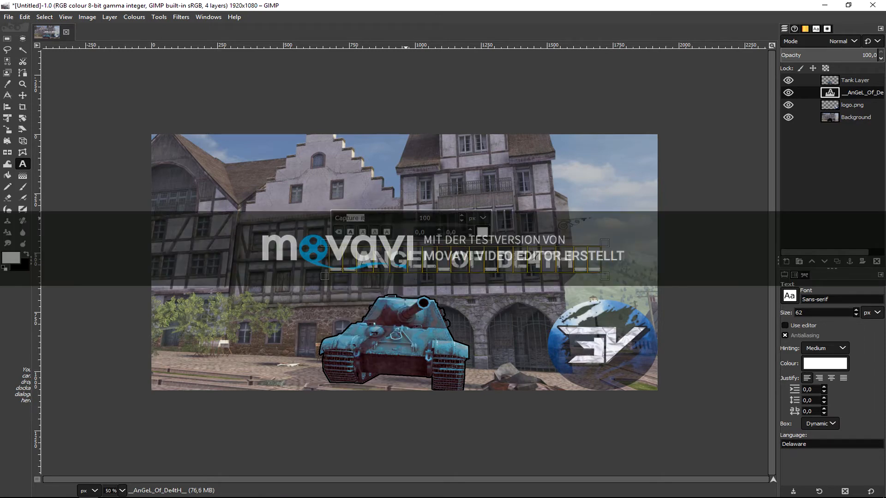
left_click(605, 190)
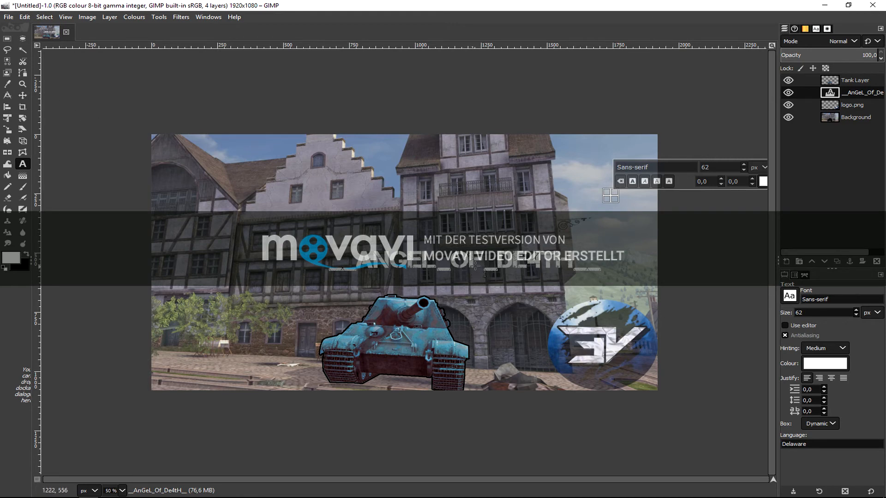
Try the font "Poetsen One" on the whole name text.
left_click(501, 269)
left_click_drag(502, 267, 406, 217)
triple_click(406, 216)
key("BackSpace")
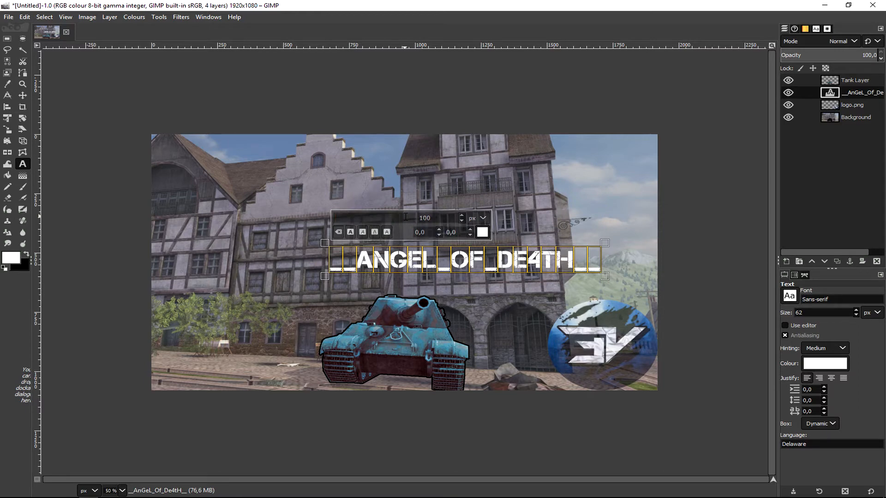
type("Peac")
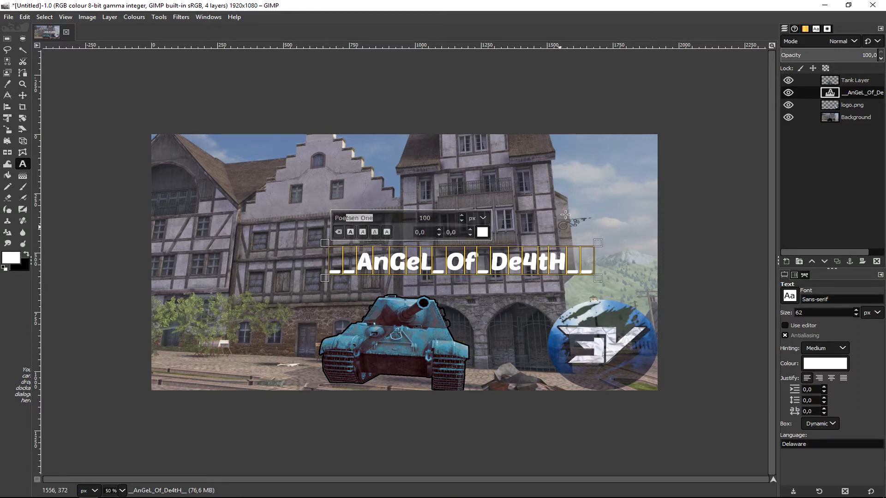
left_click(572, 195)
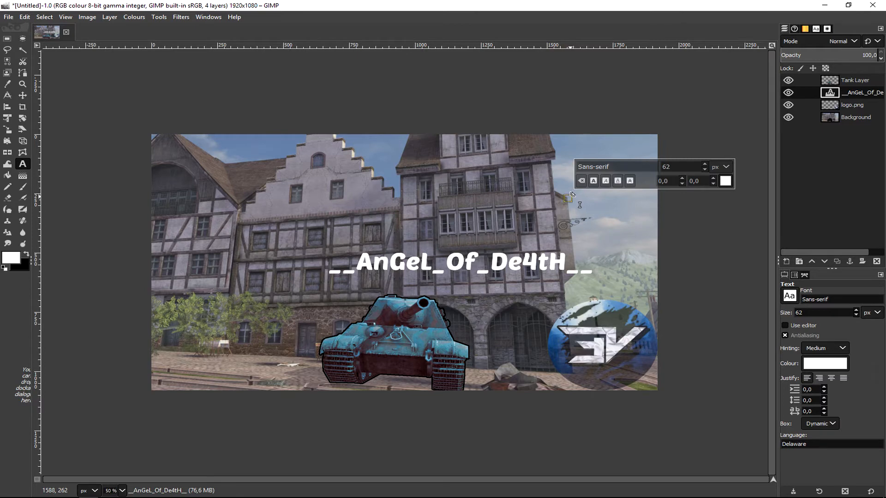
Change the font of the name text to "Kenyan Coffee".
left_click(556, 270)
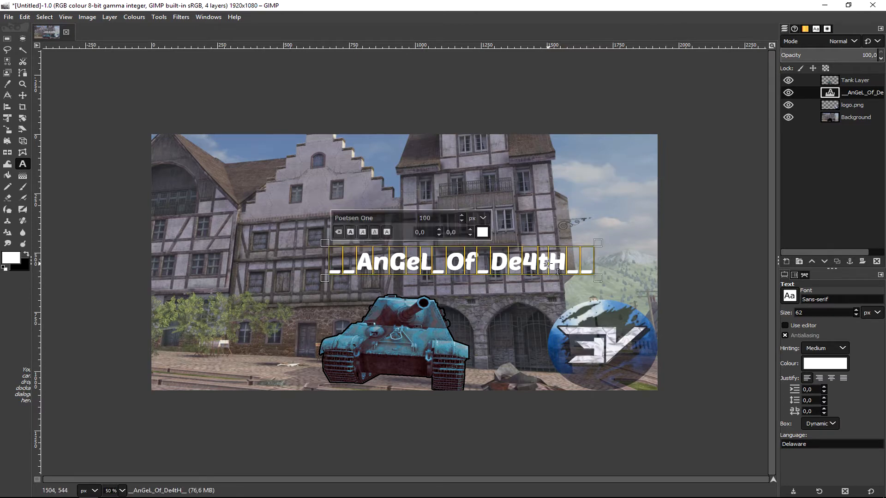
triple_click(373, 218)
type("Kenyan Coffee")
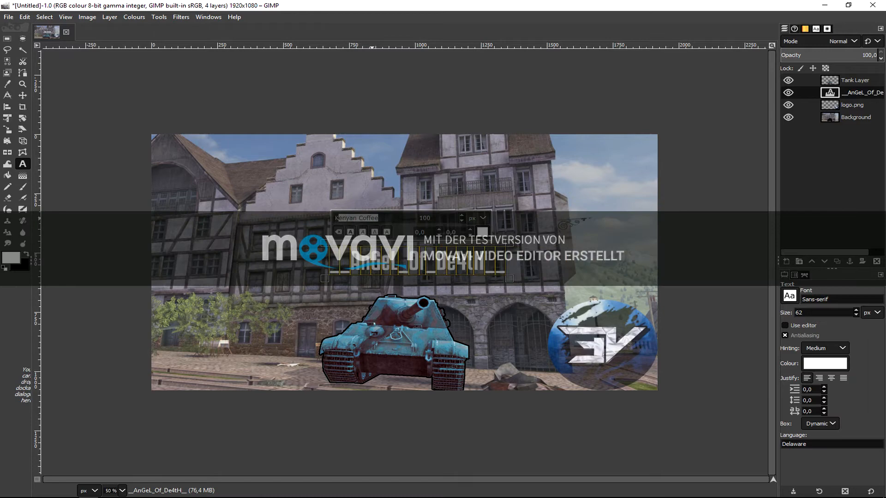
key("Return")
left_click(609, 263)
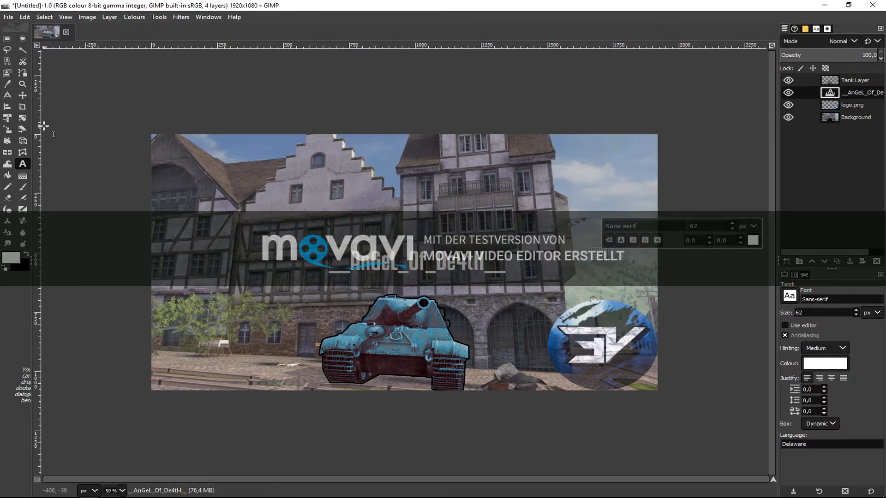
Enlarge the name text to 150 px and move its layer slightly right and up, above the tank and the arches.
left_click(465, 266)
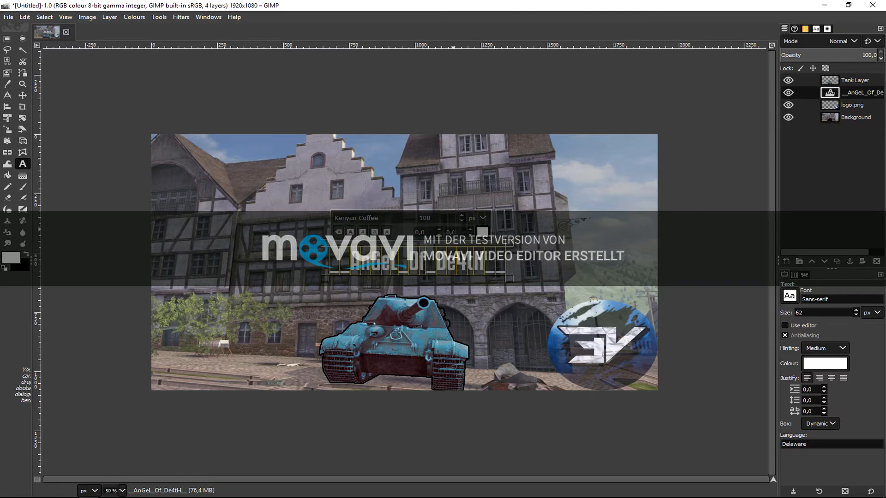
scroll(461, 215, "up", 20)
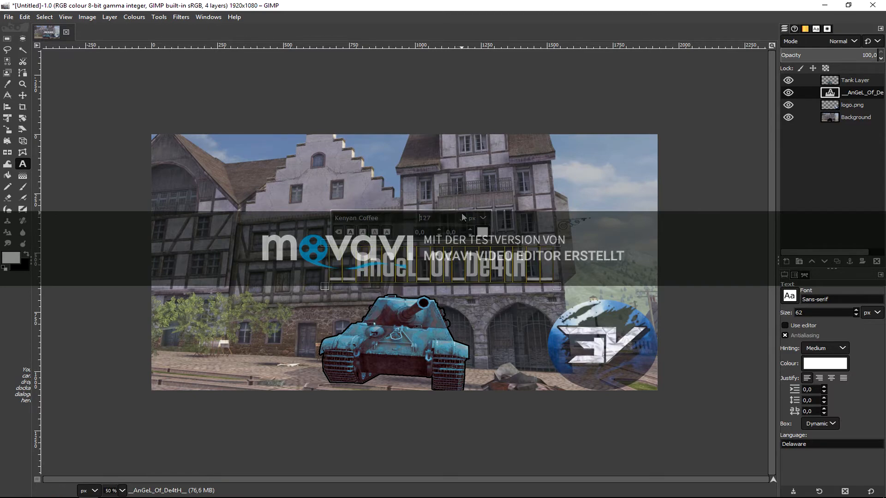
scroll(461, 216, "up", 13)
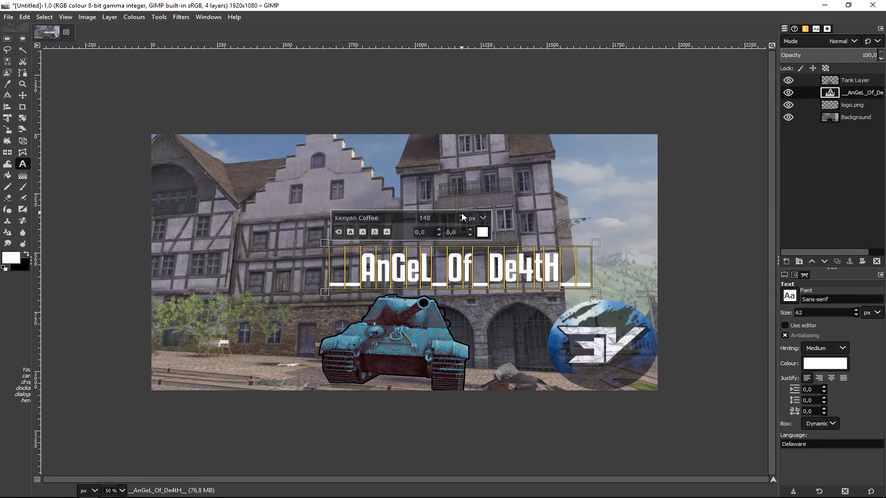
scroll(459, 215, "up", 1)
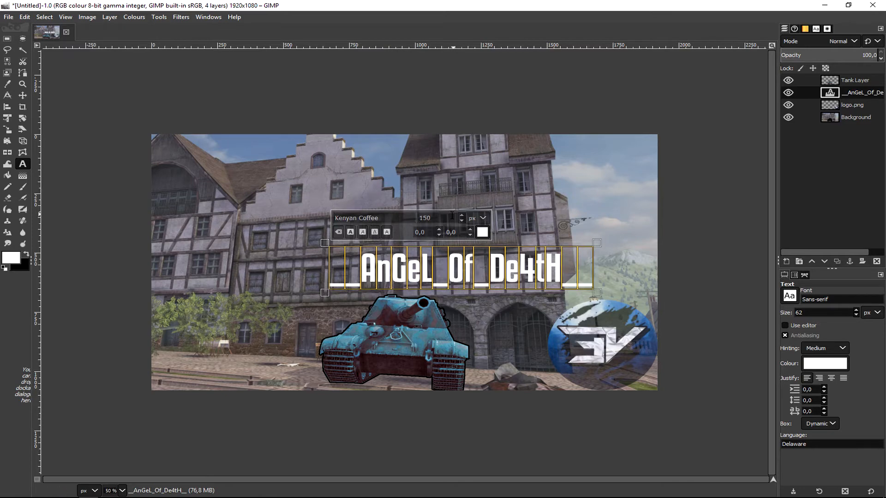
left_click(22, 95)
left_click_drag(435, 277, 465, 262)
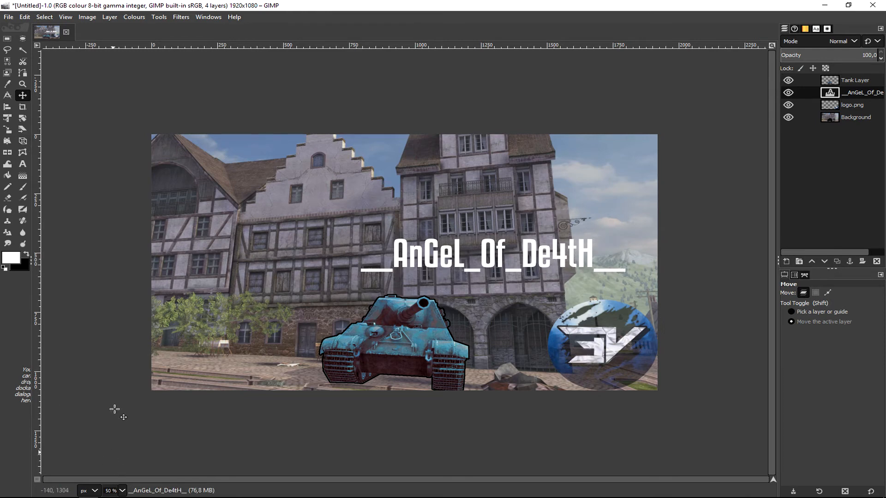
Set the background colour to pure green (00ff00) and swap it with the white foreground colour.
left_click(23, 164)
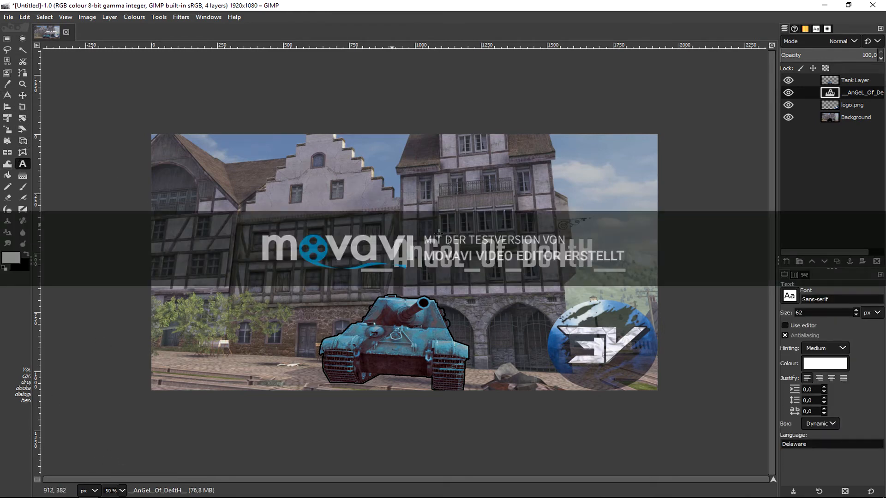
left_click(26, 265)
left_click_drag(130, 194, 602, 363)
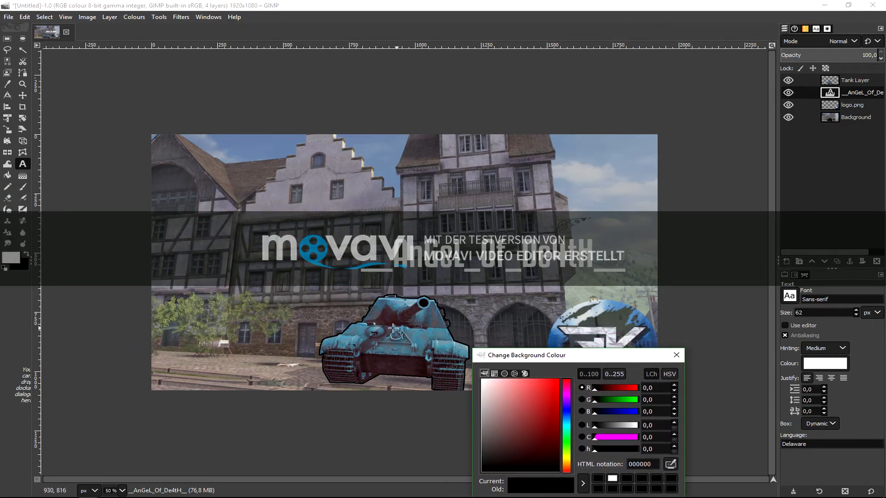
left_click_drag(608, 356, 605, 312)
left_click_drag(614, 355, 637, 357)
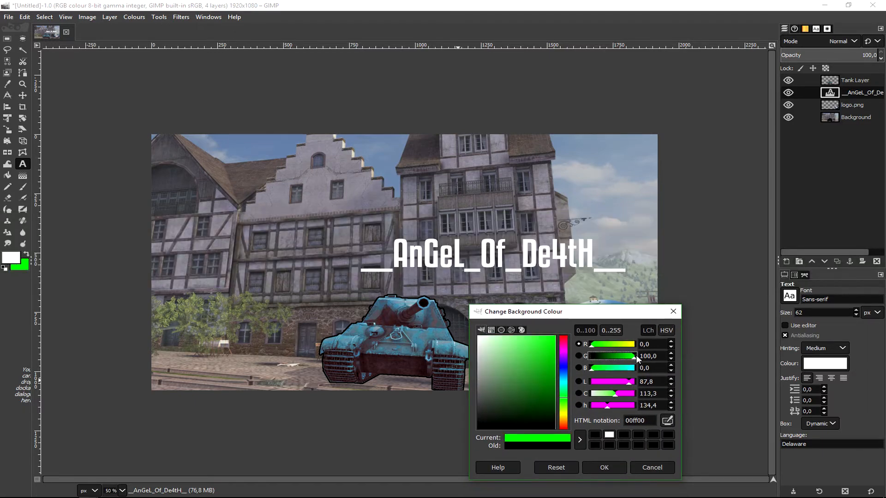
left_click_drag(521, 345, 558, 335)
left_click(604, 468)
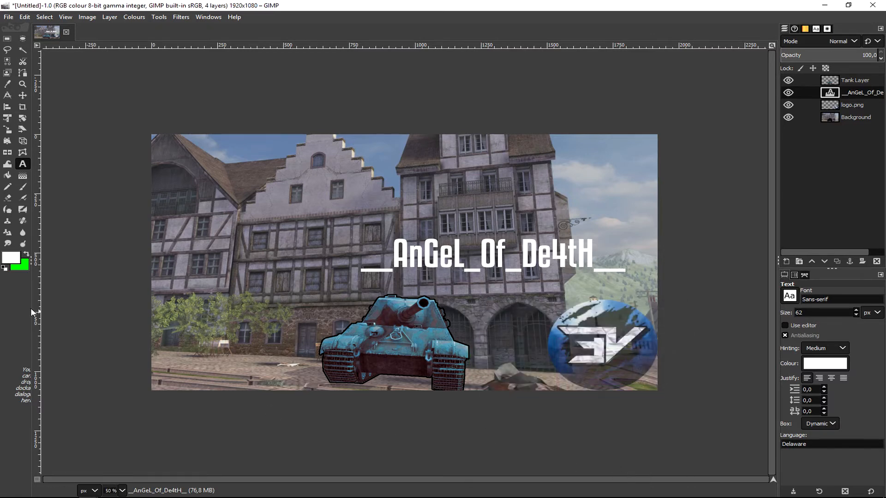
left_click(27, 254)
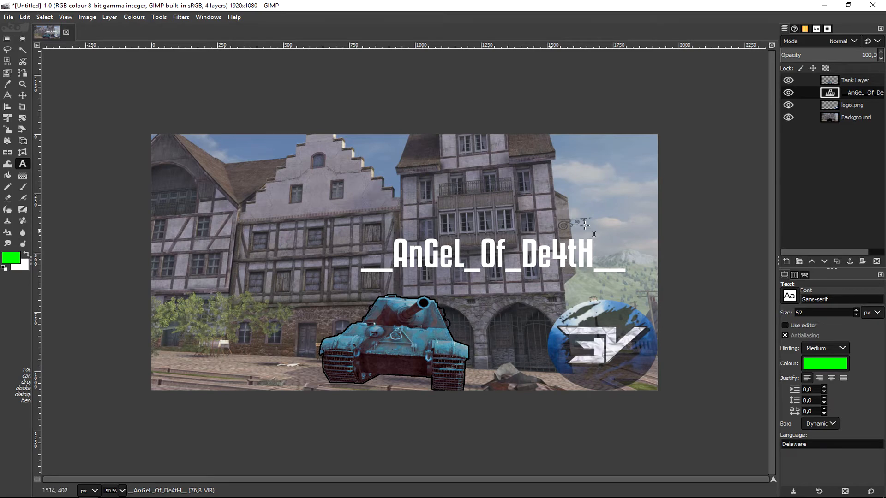
Merge the logo layer into the Background, then place Tank Layer below the name text and merge it into the Background too.
right_click(858, 104)
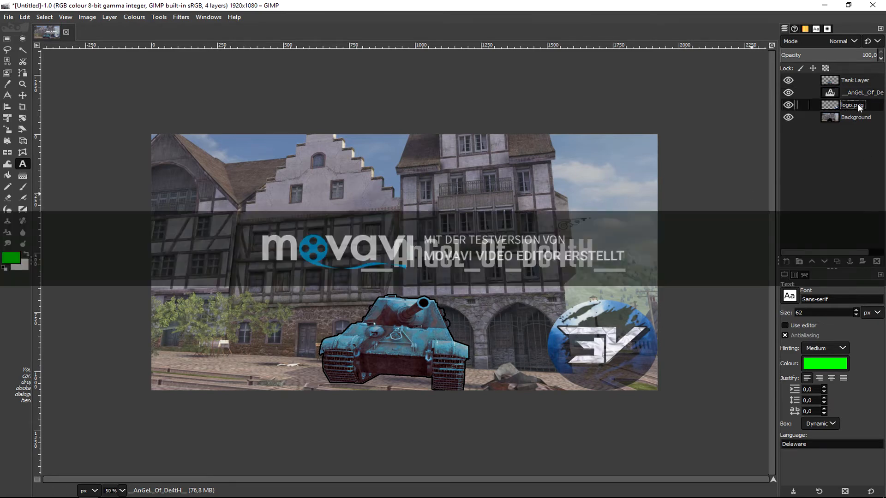
left_click(810, 228)
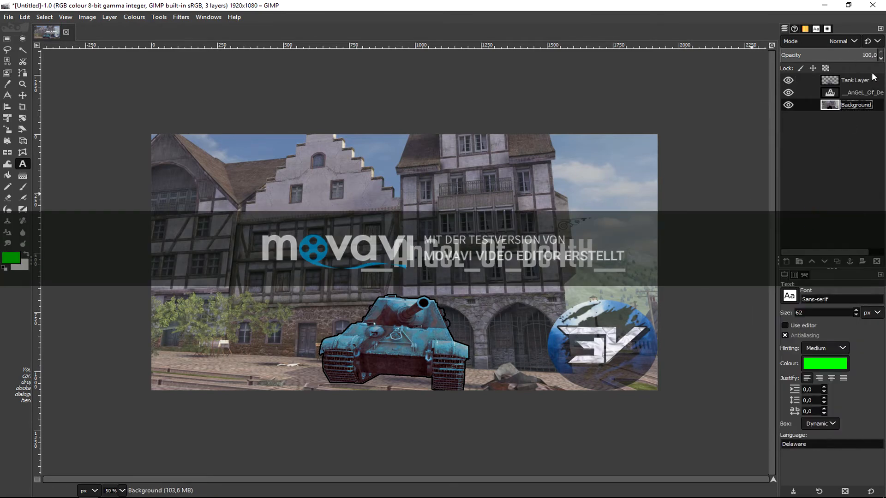
left_click_drag(857, 79, 856, 95)
right_click(856, 96)
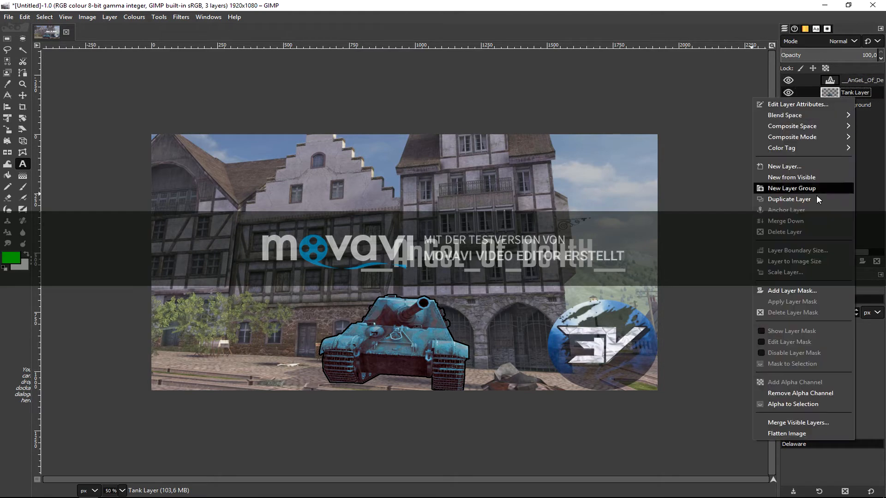
left_click(808, 231)
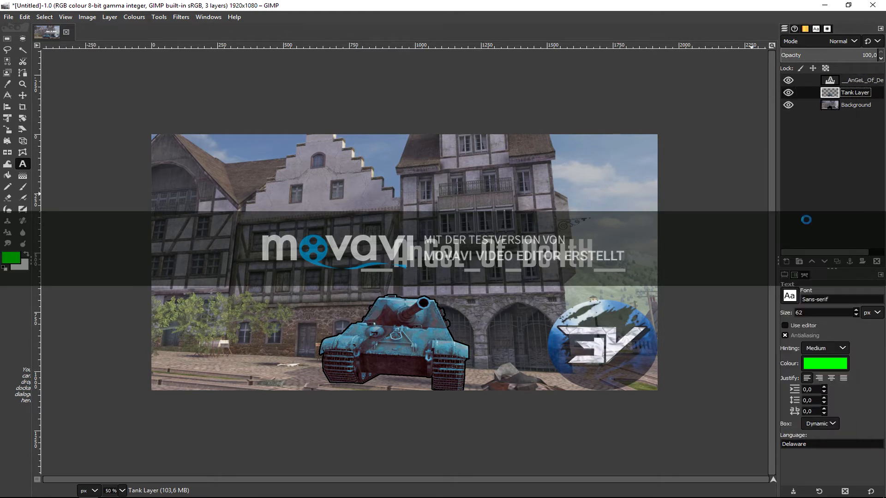
Create a new transparent 1920 × 1080 px layer above the name text layer.
left_click(846, 80)
left_click(786, 262)
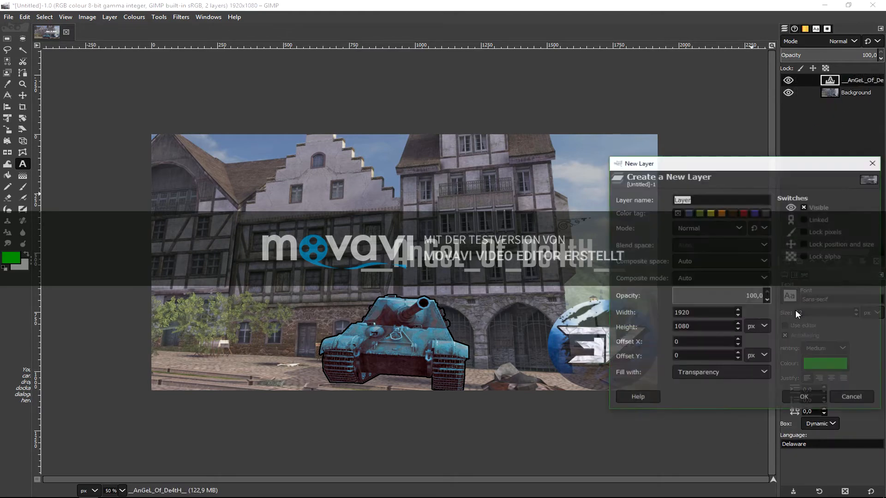
left_click(804, 398)
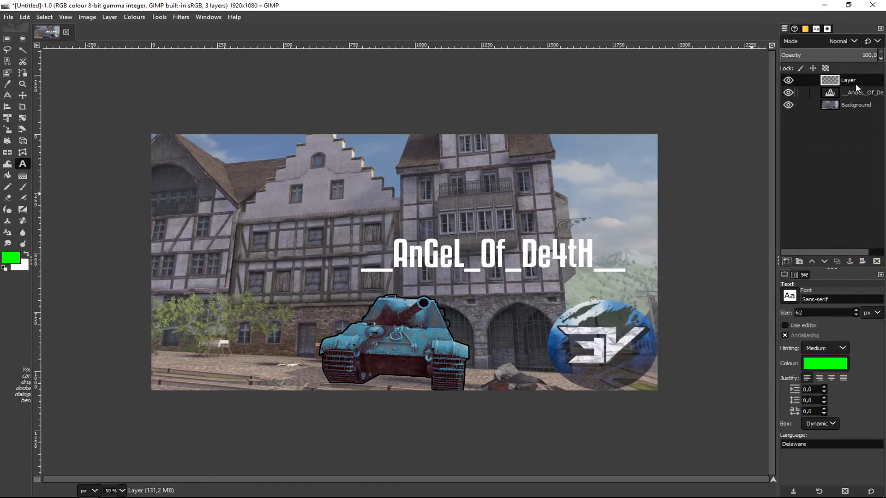
Create a selection from the white text layer's alpha and activate Bucket Fill.
right_click(857, 91)
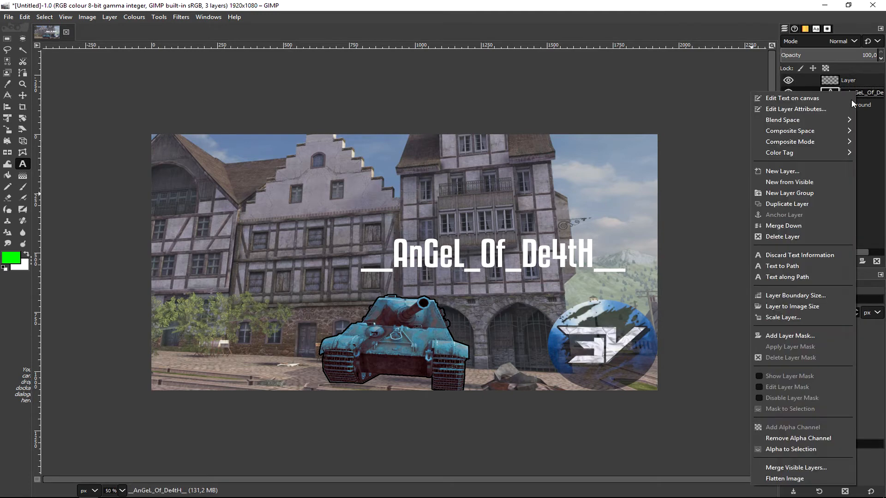
left_click(790, 449)
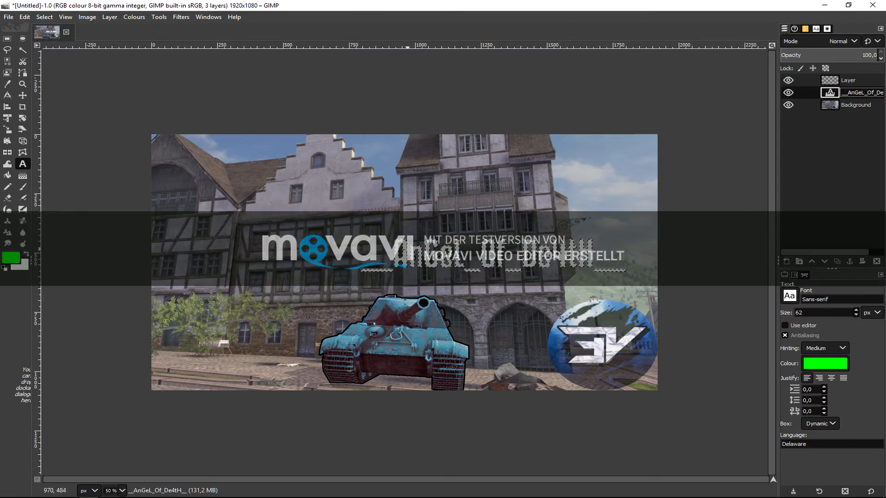
left_click(8, 175)
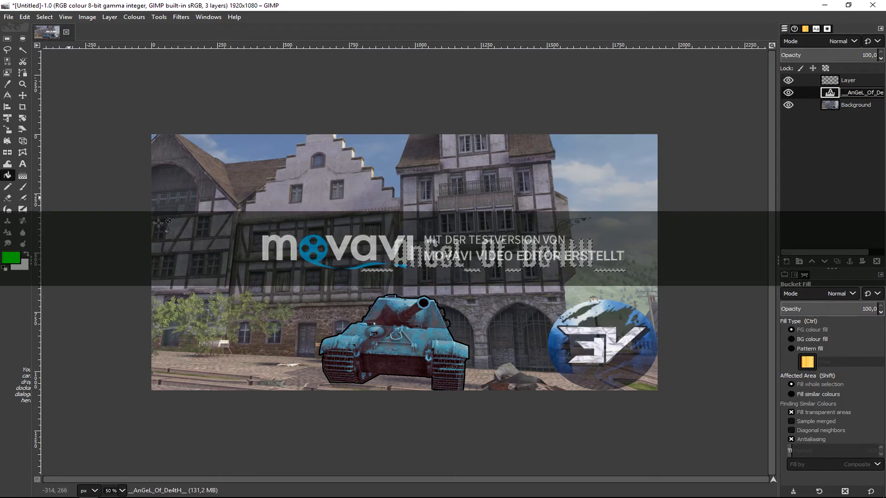
Fill the text-shaped selection with green on the empty top layer, and undo that fill.
left_click(850, 82)
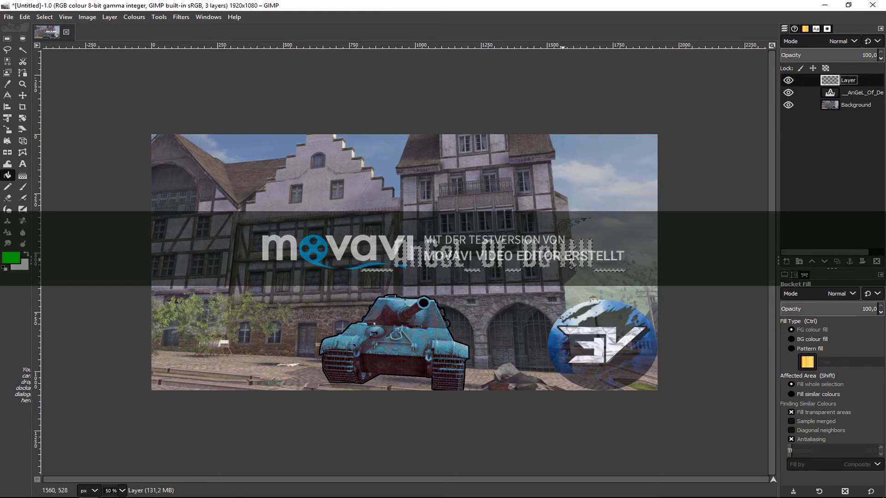
left_click(572, 266)
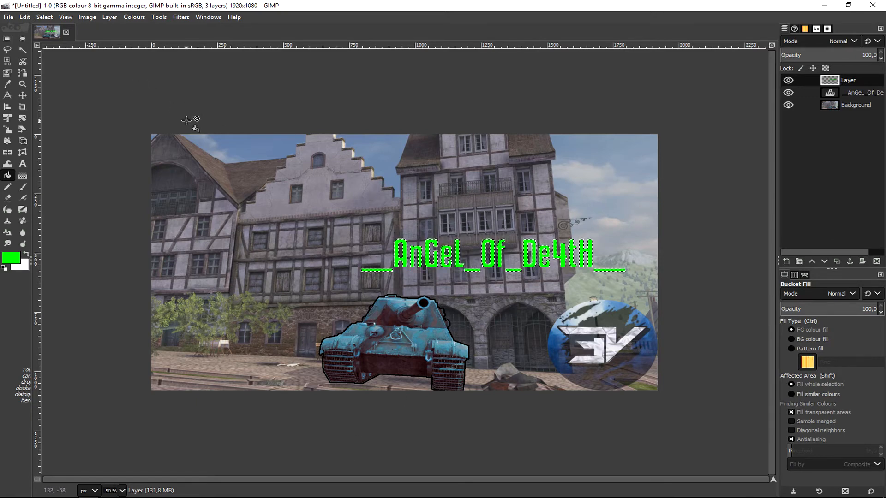
left_click(24, 17)
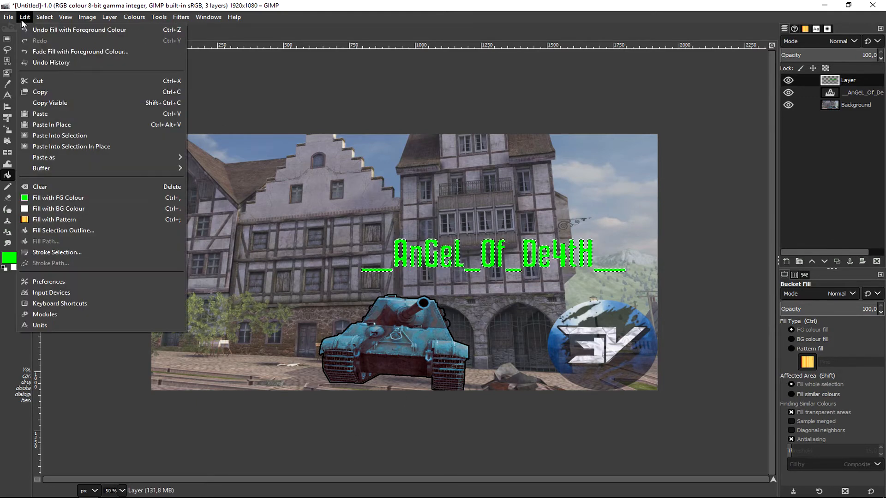
left_click(26, 30)
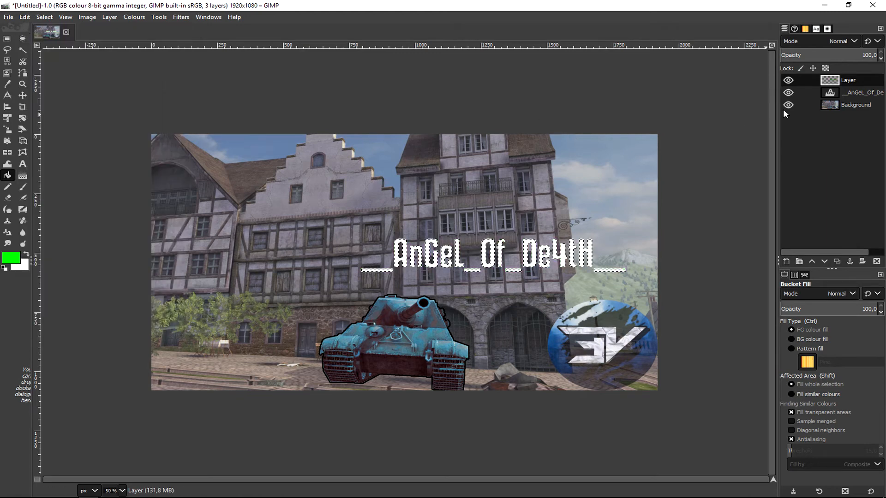
Try filling the selection with green directly on the text layer, and undo it.
left_click(871, 94)
left_click(534, 254)
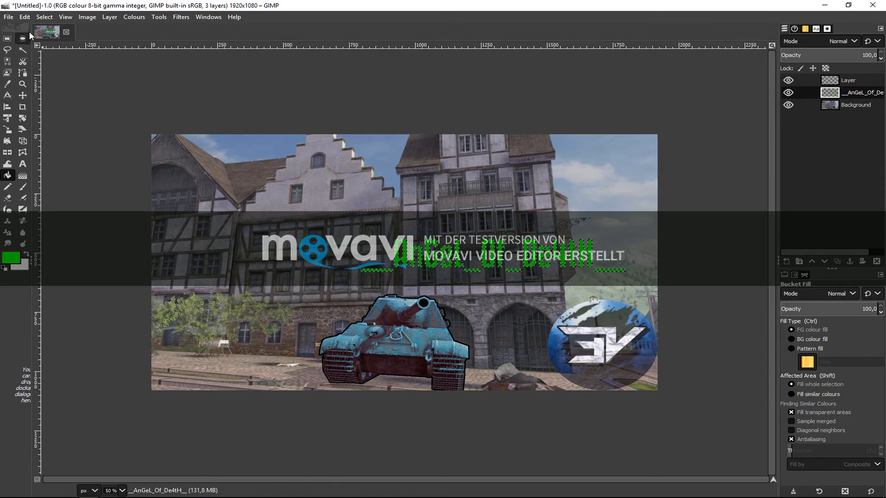
left_click(29, 18)
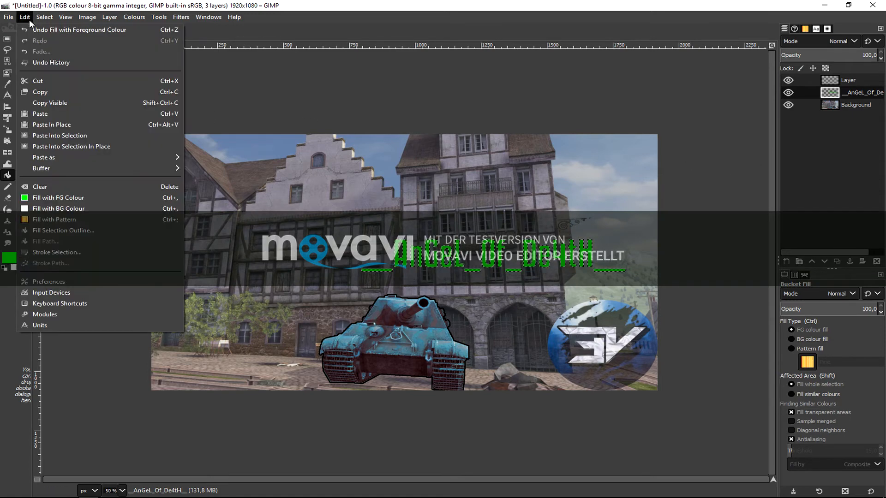
left_click(32, 29)
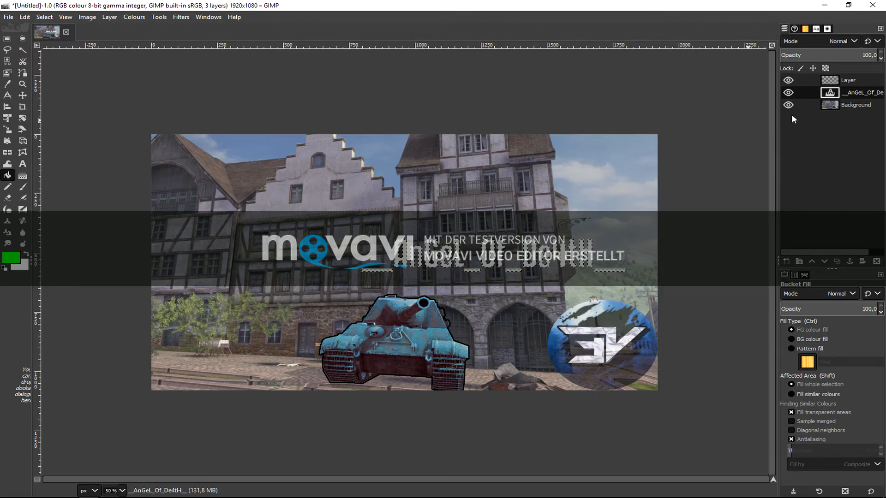
Fill the text-shaped selection with green on the empty top layer and shrink the selection by 1 px.
left_click(847, 84)
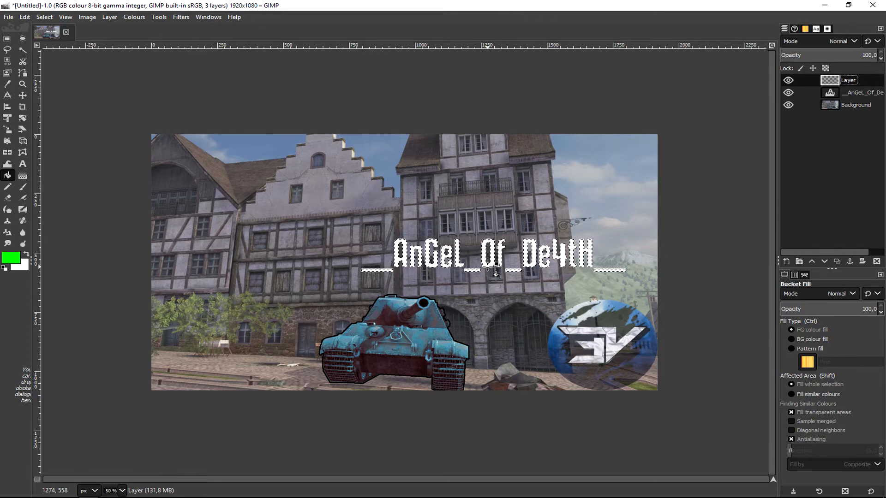
left_click(497, 274)
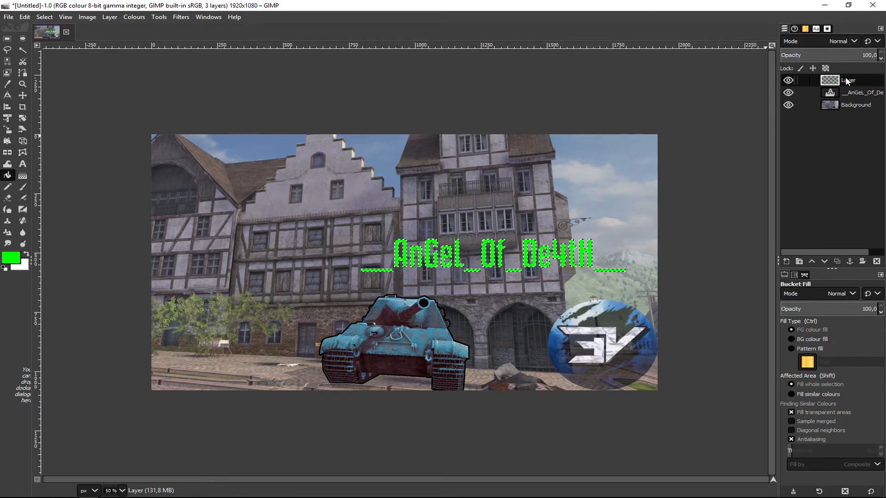
left_click(25, 17)
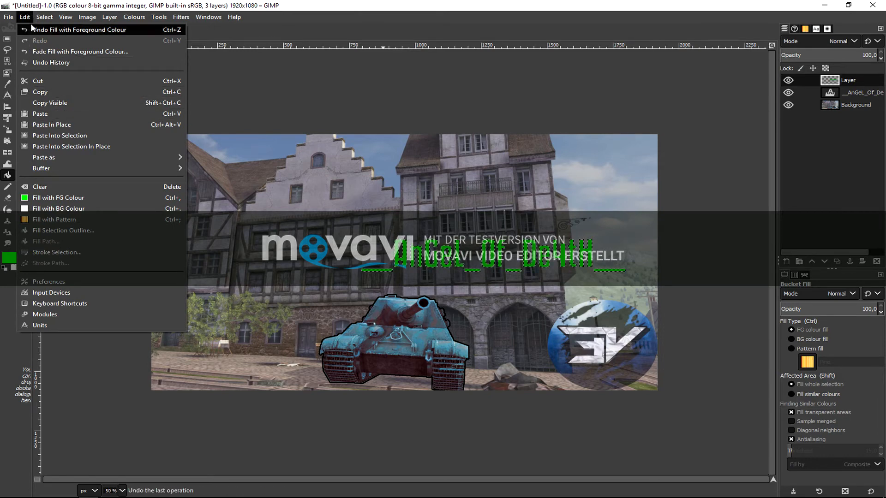
mouse_move(44, 18)
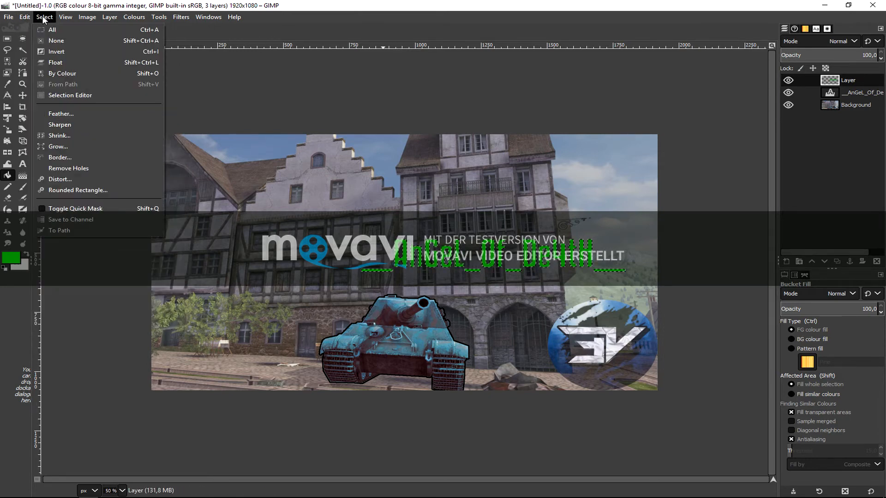
left_click(67, 135)
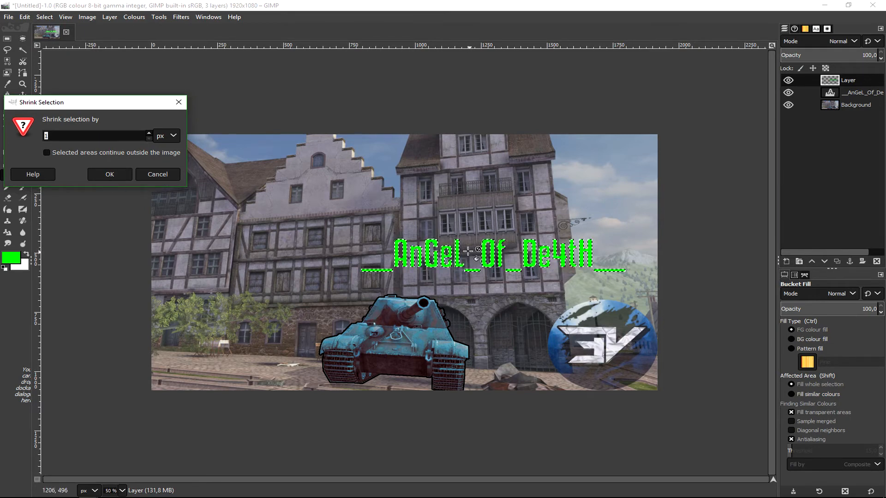
left_click(106, 175)
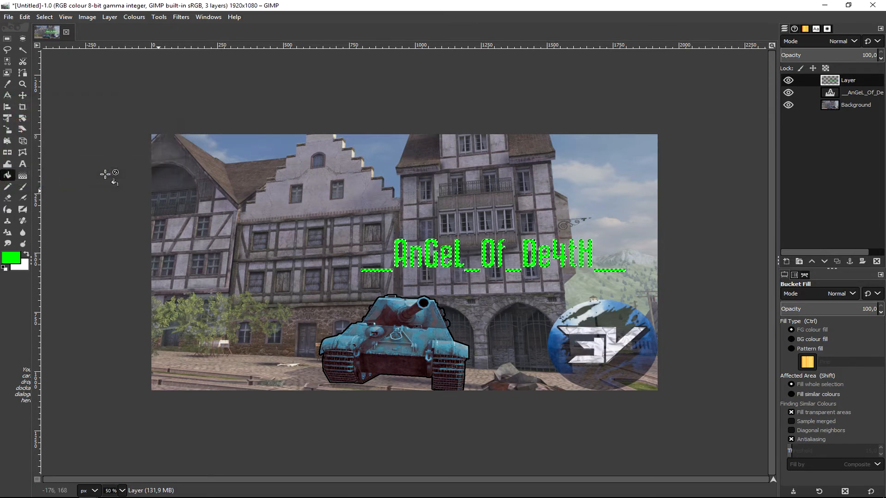
Feather the shrunken text selection by 5 px.
left_click(41, 19)
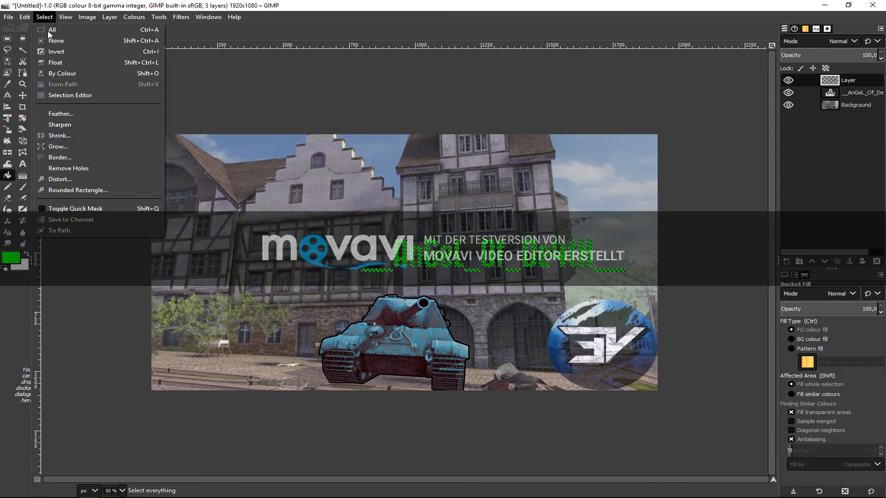
left_click(88, 114)
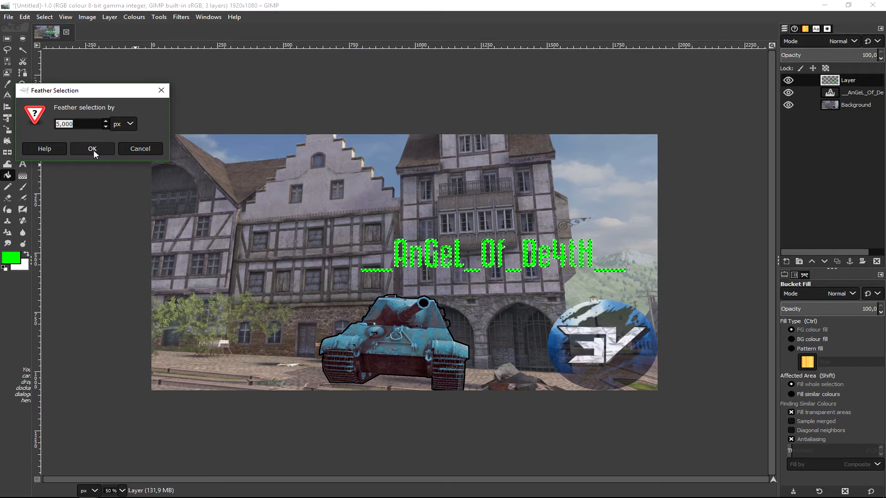
left_click(93, 150)
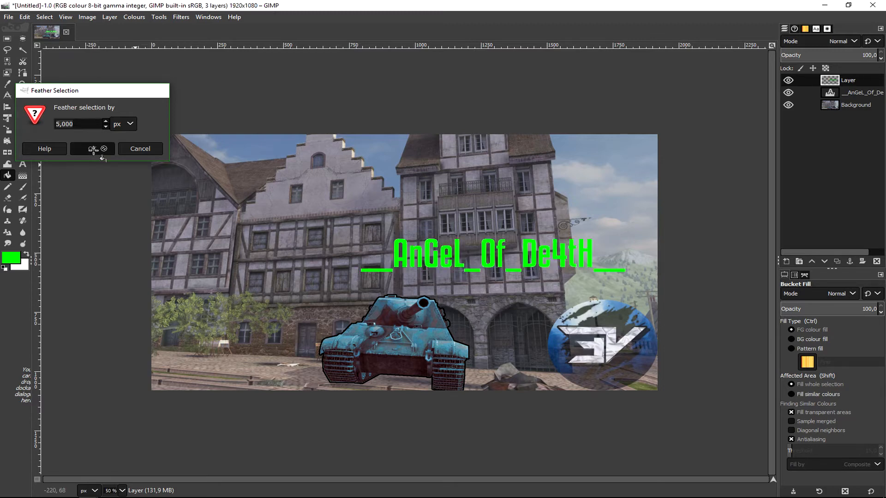
Clear the feathered selection from the green fill, dismiss the selection, and check the remaining edge glow on the letters.
left_click(45, 17)
mouse_move(28, 16)
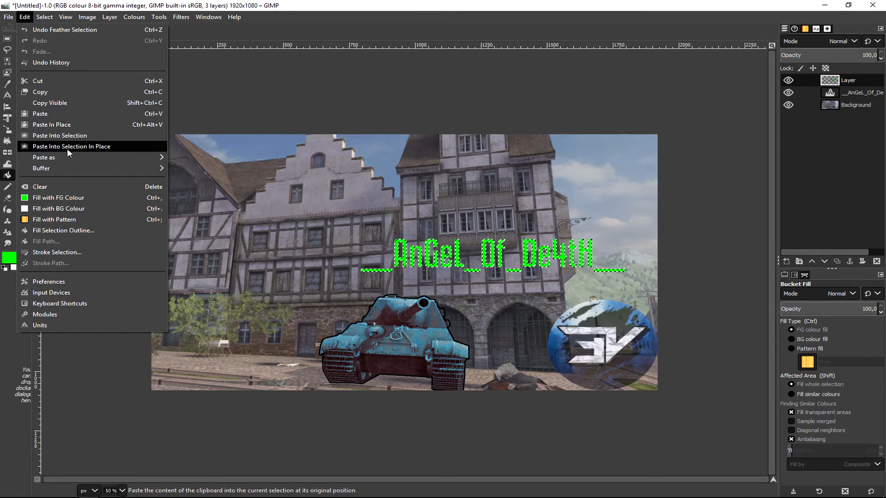
left_click(71, 189)
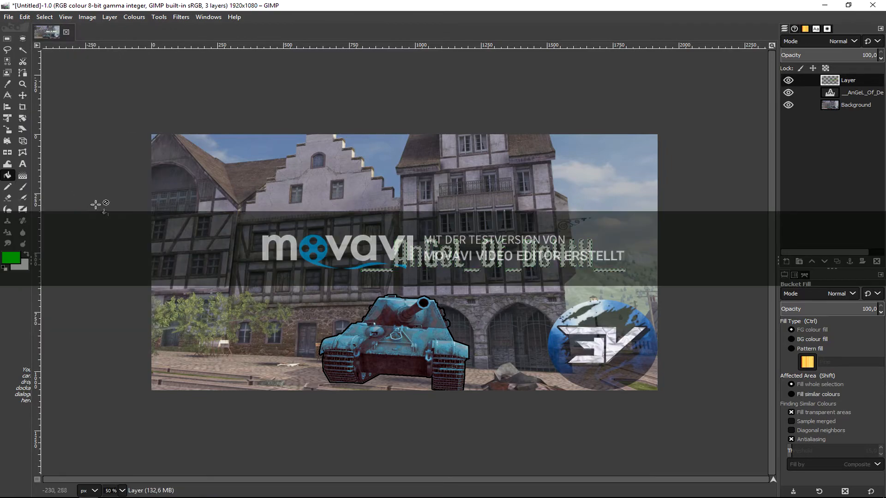
left_click(45, 17)
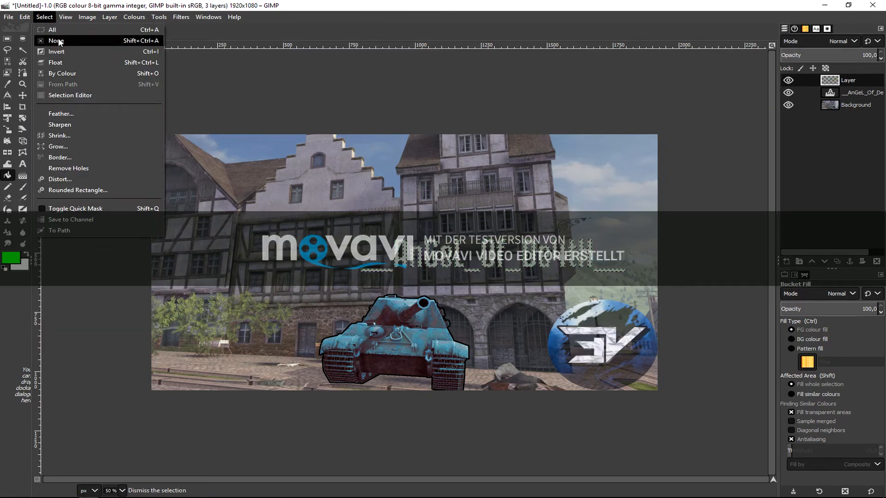
left_click(59, 41)
scroll(121, 492, "up", 3)
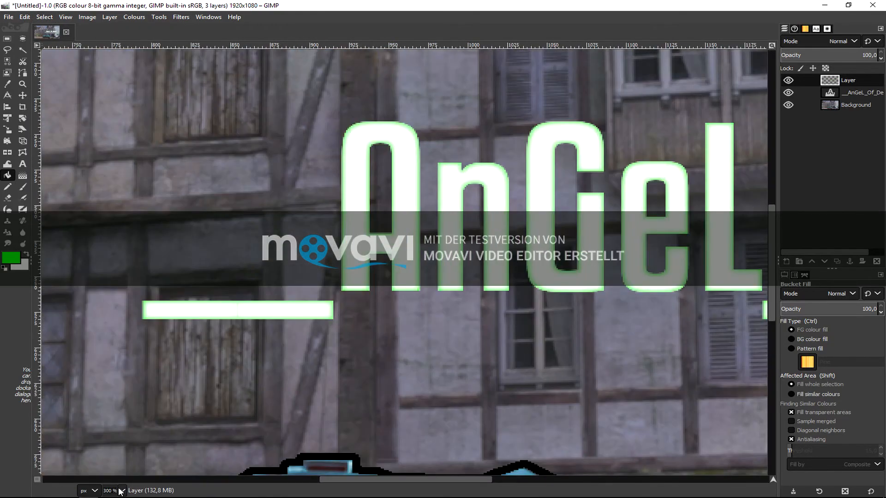
scroll(121, 492, "up", 2)
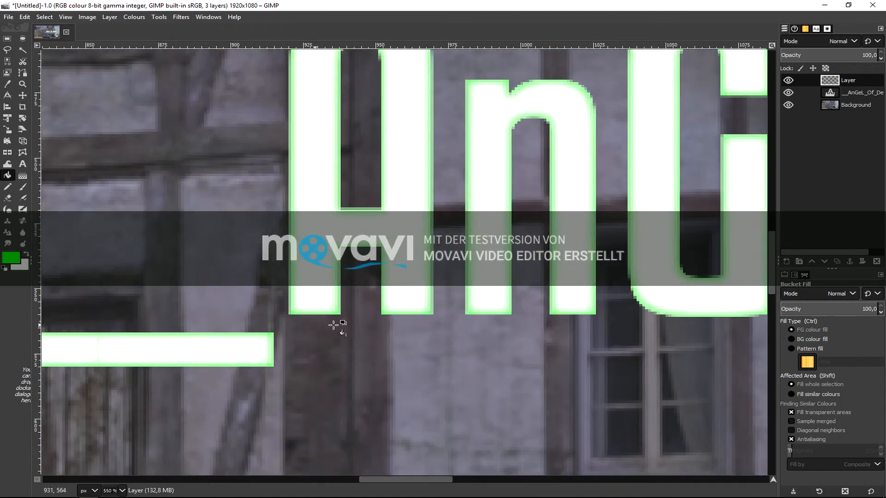
scroll(121, 492, "down", 2)
scroll(121, 492, "down", 5)
scroll(121, 492, "up", 1)
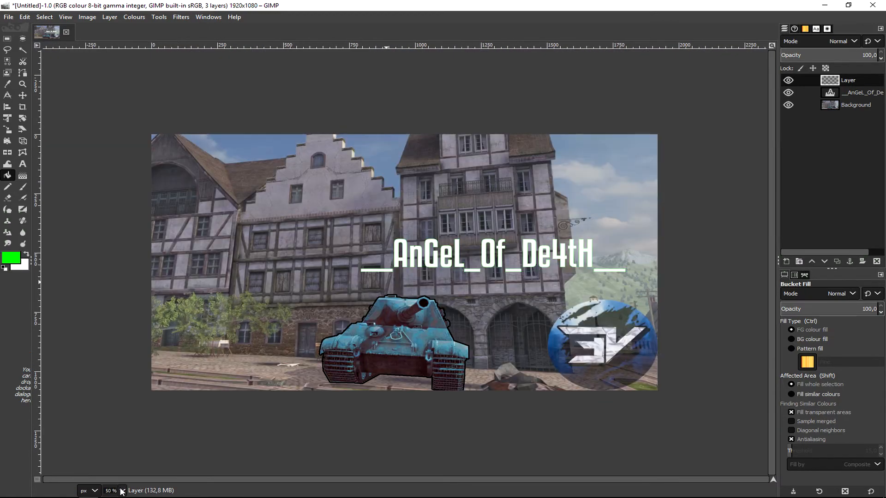
Create a selection from the text layer's alpha and add a new transparent 1920 × 1080 px layer directly above the background.
right_click(836, 92)
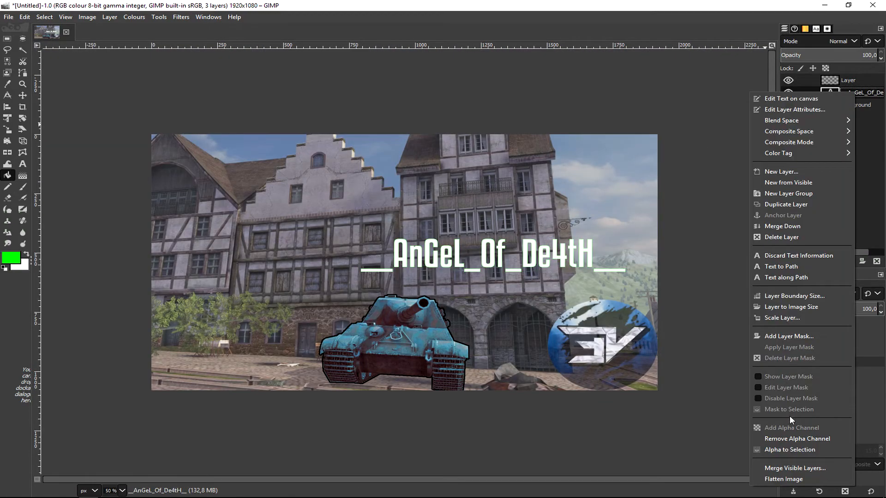
left_click(783, 446)
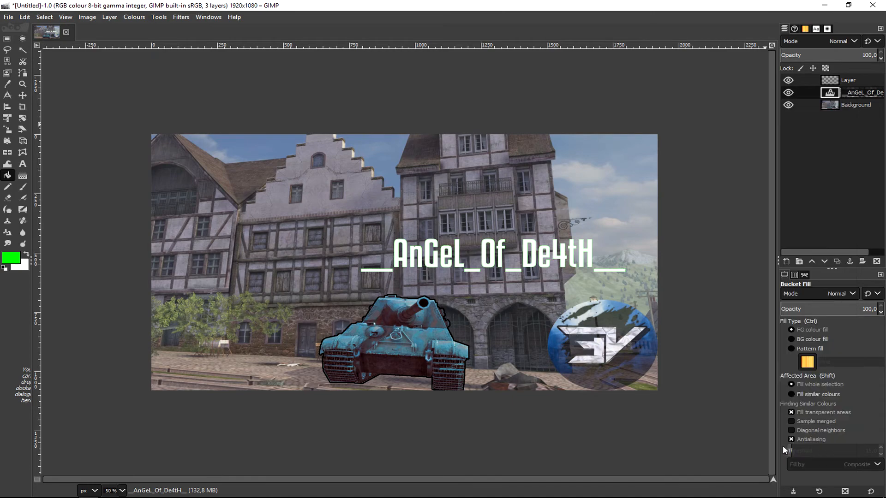
left_click(848, 105)
left_click(787, 262)
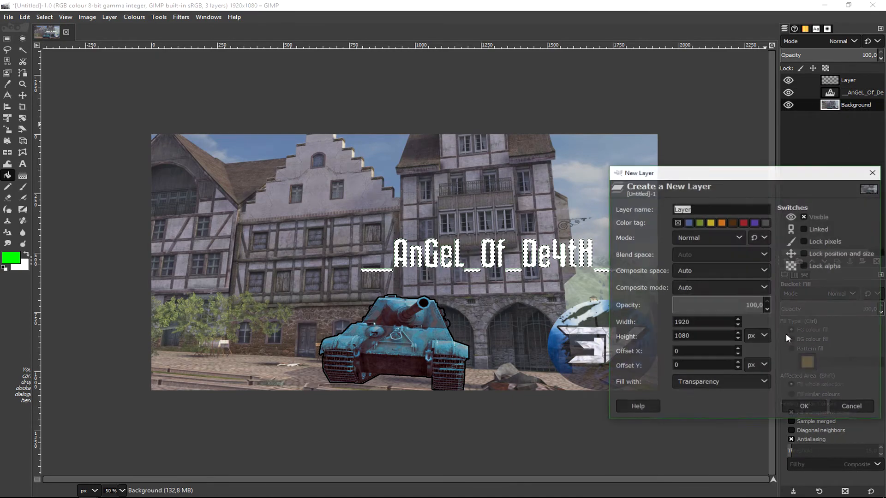
left_click(803, 408)
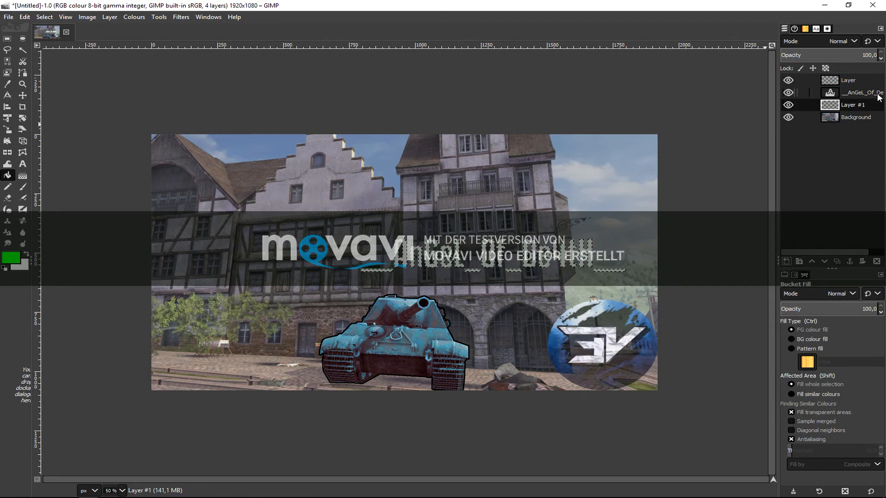
Grow the text-shaped selection outward with the new layer beneath the text active.
left_click(861, 95)
left_click(853, 105)
left_click(51, 18)
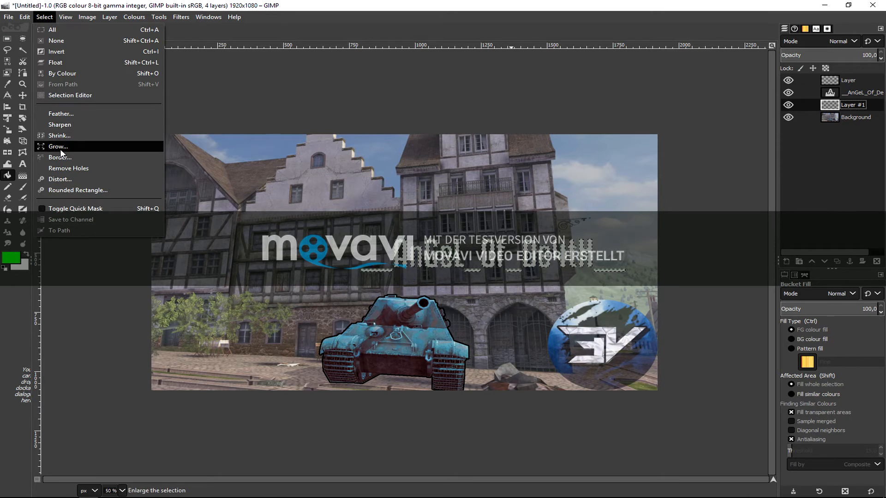
left_click(77, 152)
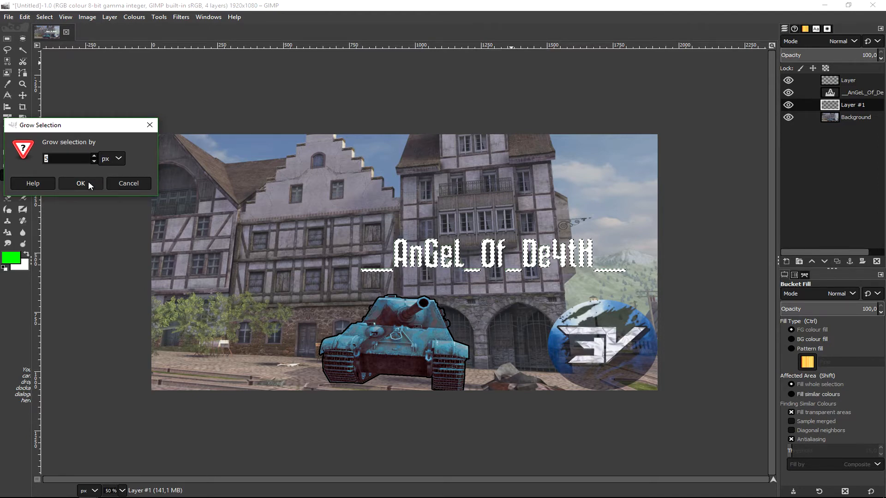
left_click(88, 184)
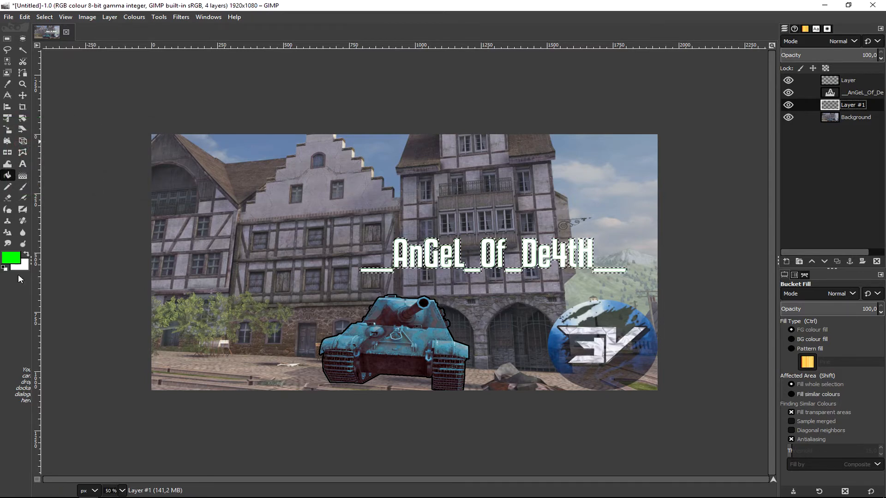
Set the foreground colour to dark green 053d05.
left_click(16, 261)
left_click_drag(540, 369, 550, 406)
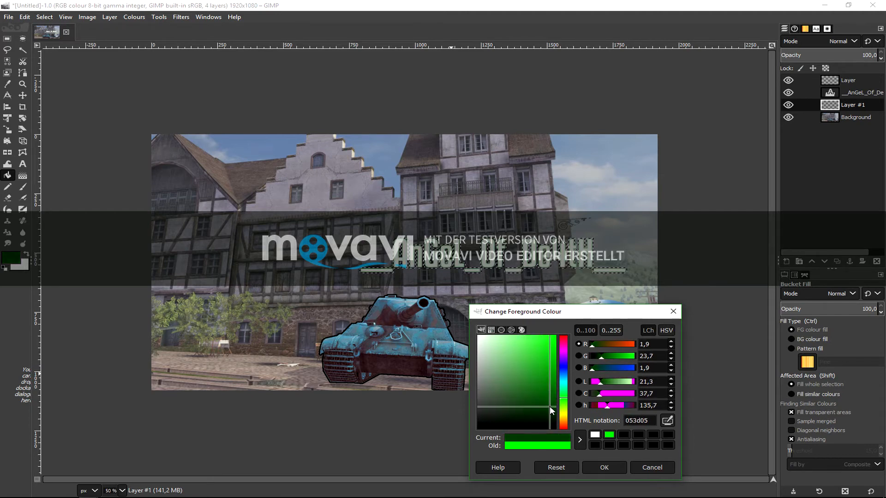
left_click(614, 468)
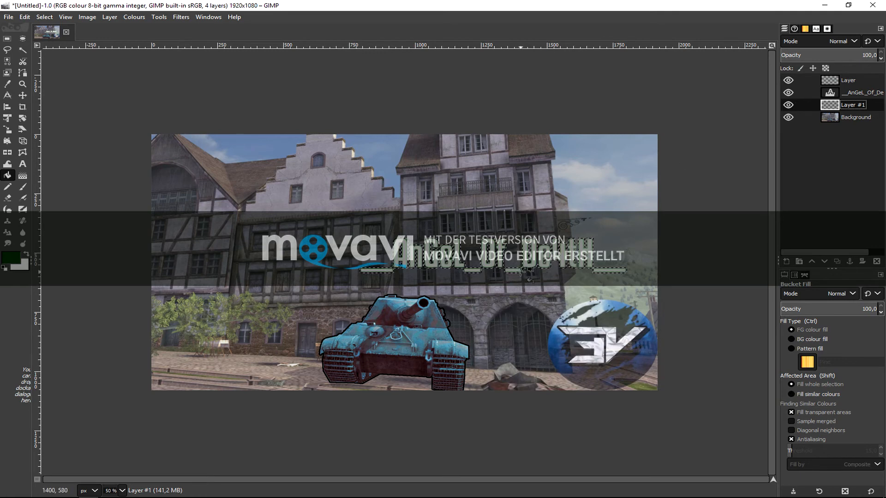
Fill the grown selection with dark green on the layer beneath the text and dismiss the selection.
left_click(526, 274)
left_click(30, 17)
mouse_move(45, 17)
left_click(46, 41)
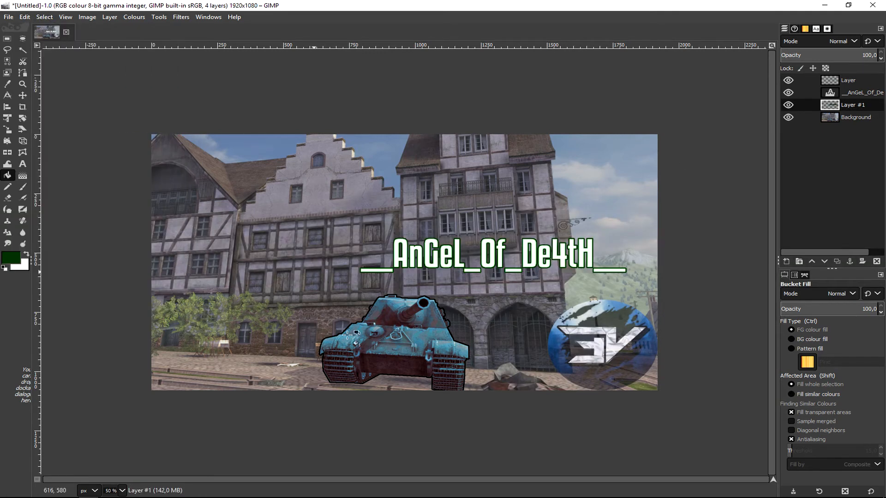
Apply a Gaussian Blur with a size of 50 in X and Y to the dark green layer beneath the text.
left_click(181, 19)
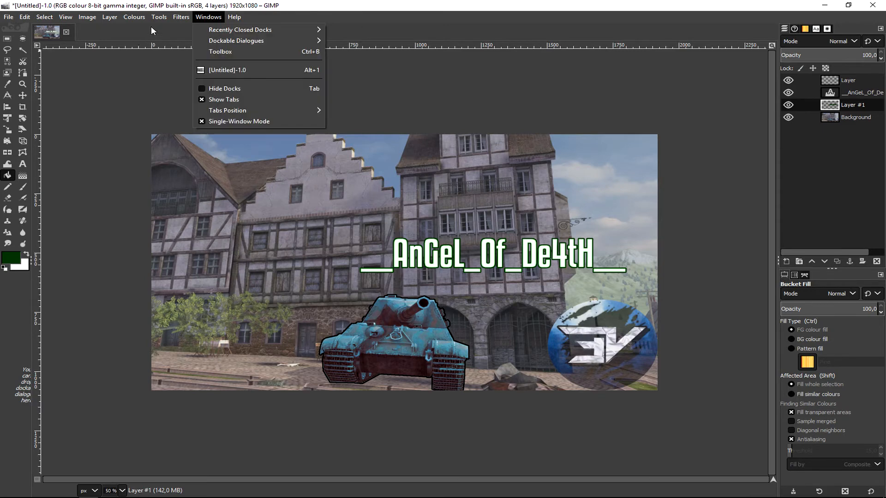
mouse_move(215, 82)
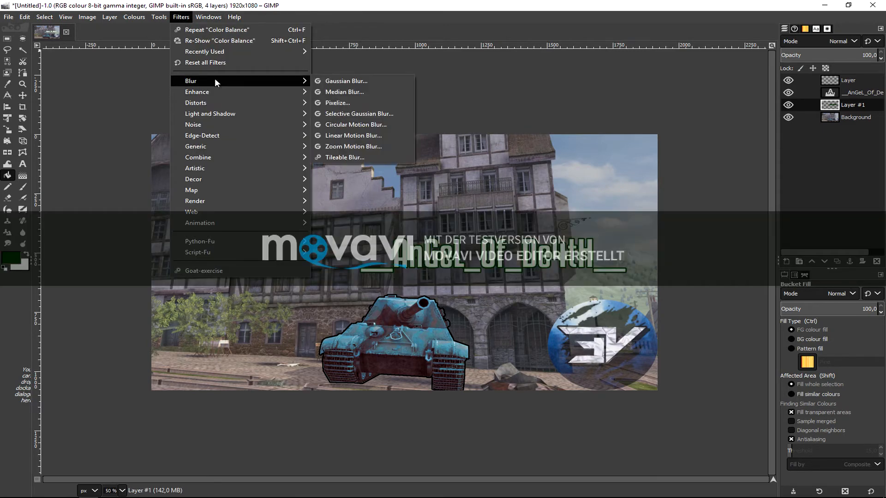
left_click(372, 80)
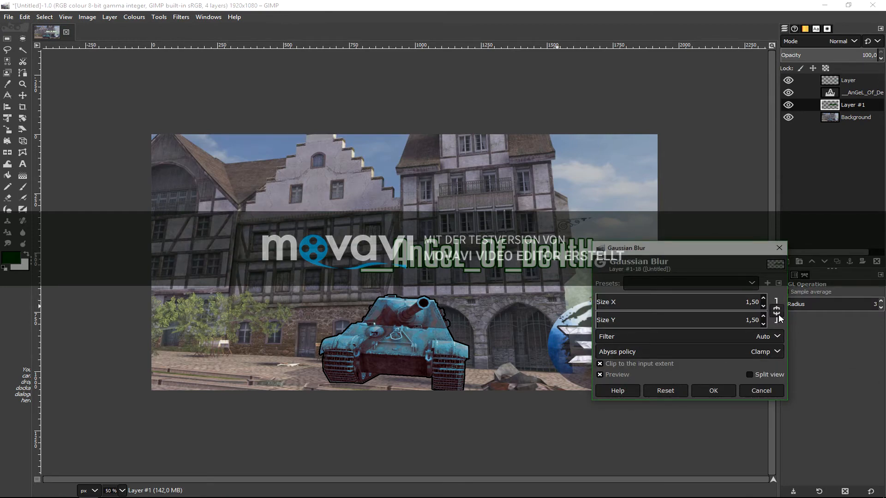
left_click_drag(665, 306, 744, 307)
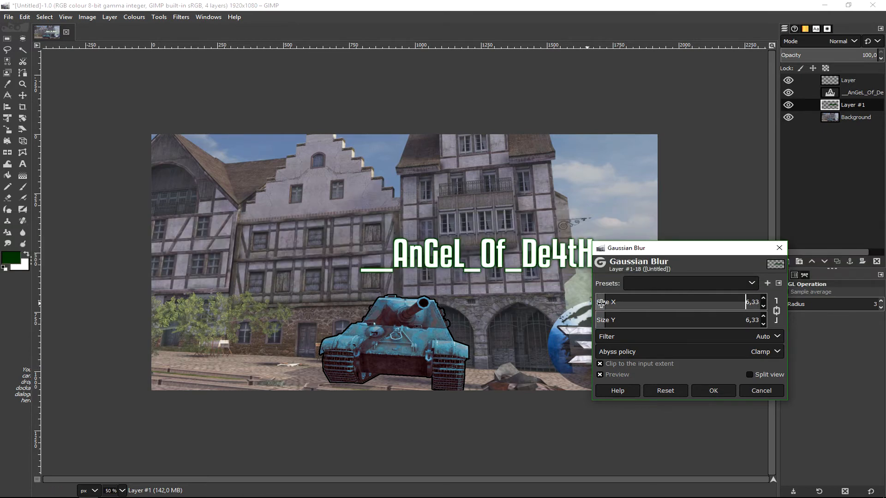
left_click_drag(607, 302, 677, 306)
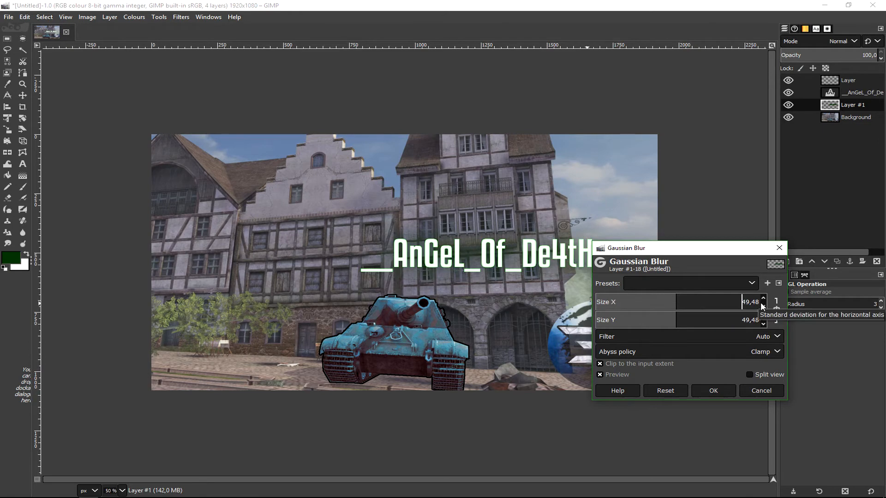
key("BackSpace")
key("BackSpace")
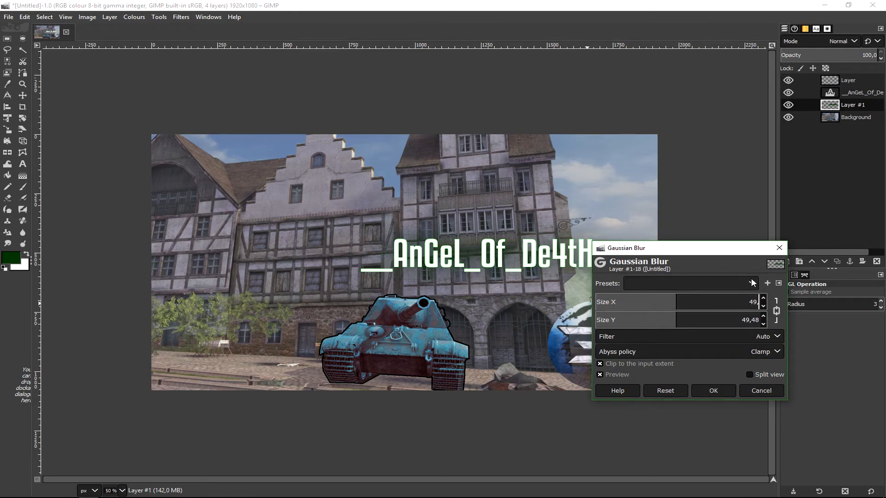
key("Return")
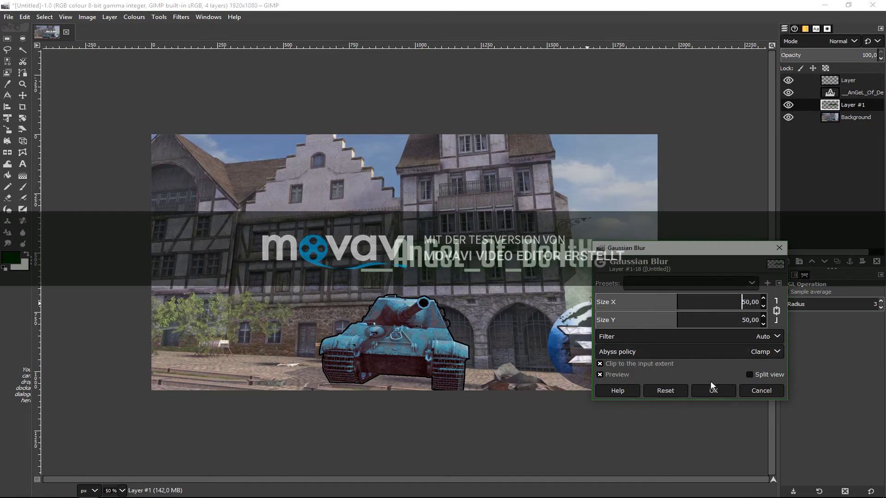
left_click(714, 390)
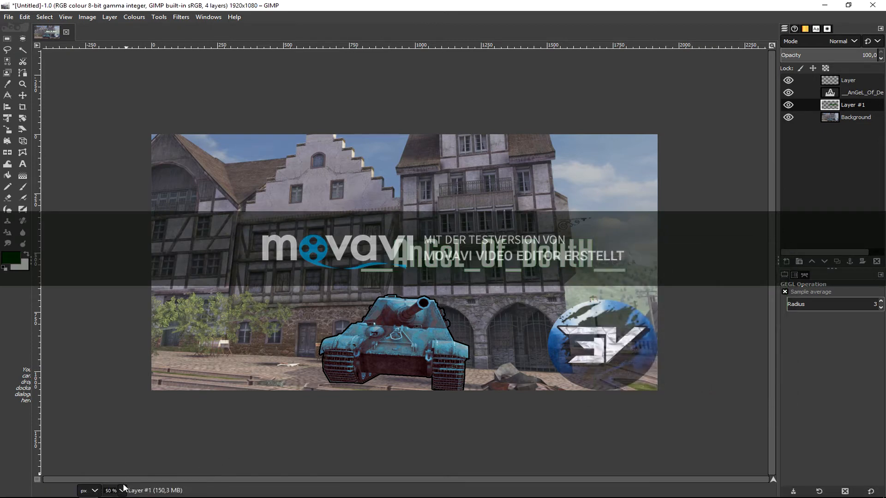
scroll(124, 494, "up", 2)
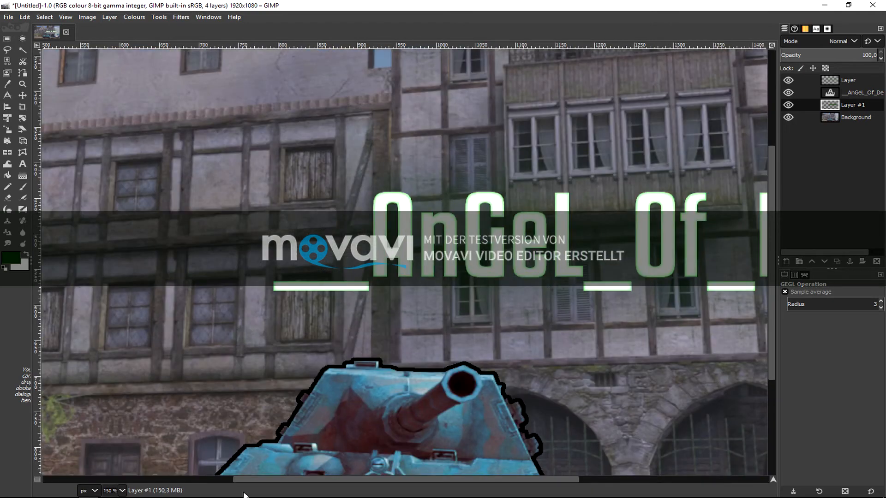
left_click_drag(294, 479, 174, 480)
scroll(121, 491, "down", 2)
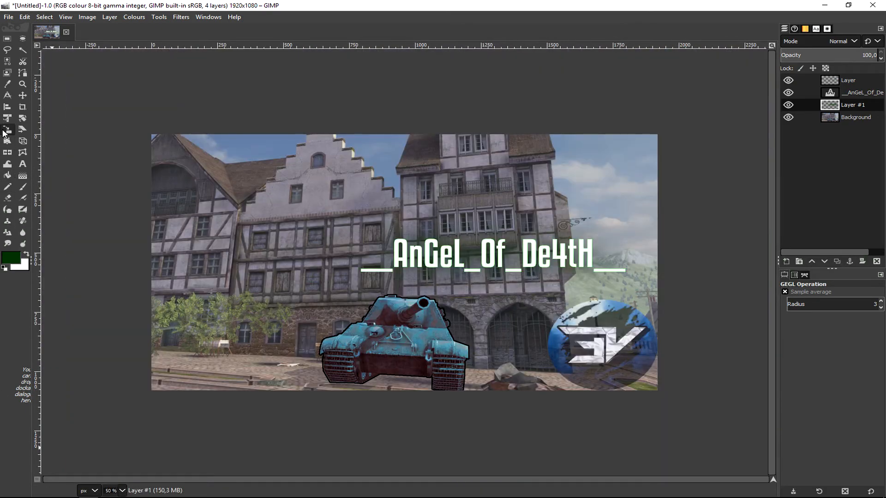
left_click(7, 130)
left_click(465, 269)
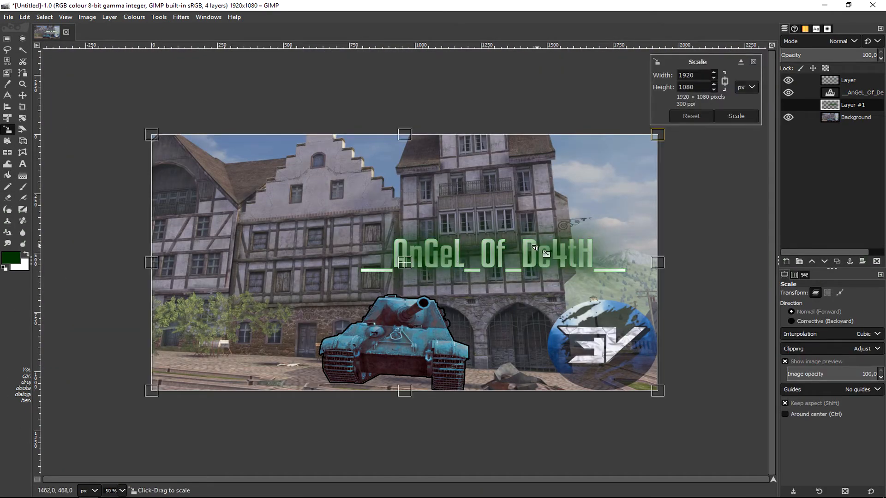
left_click_drag(151, 135, 144, 132)
left_click(9, 17)
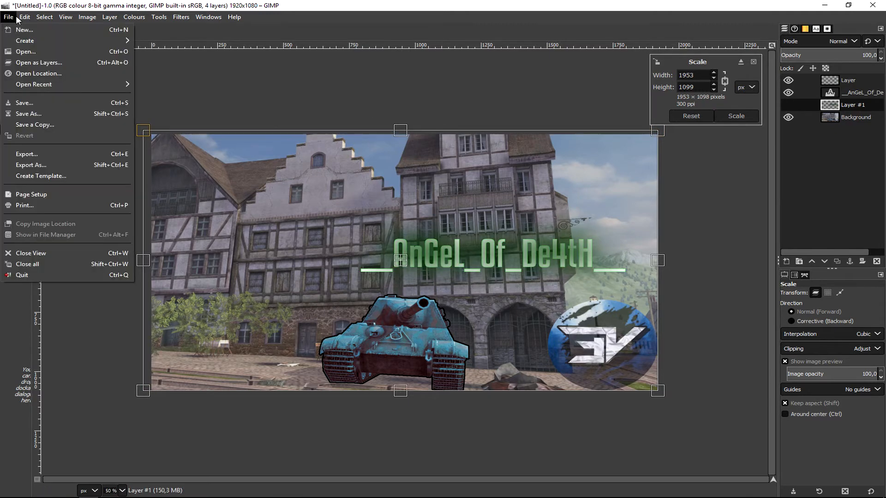
mouse_move(27, 22)
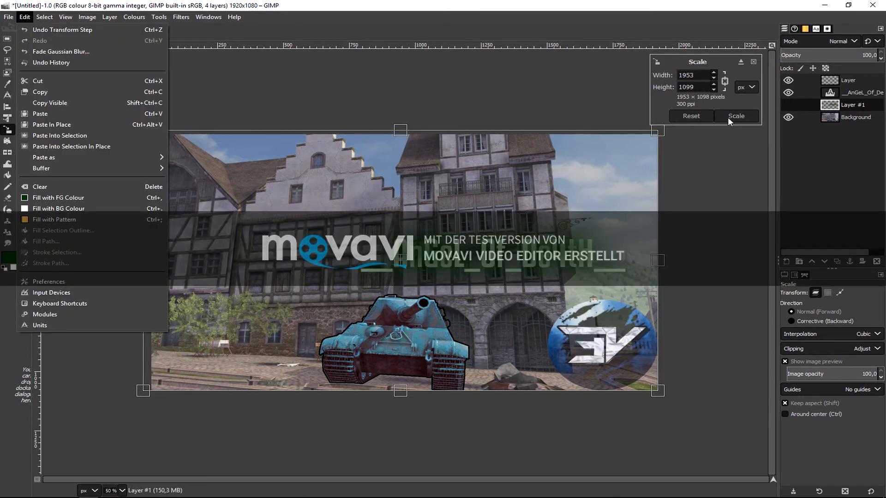
left_click(698, 120)
left_click(700, 120)
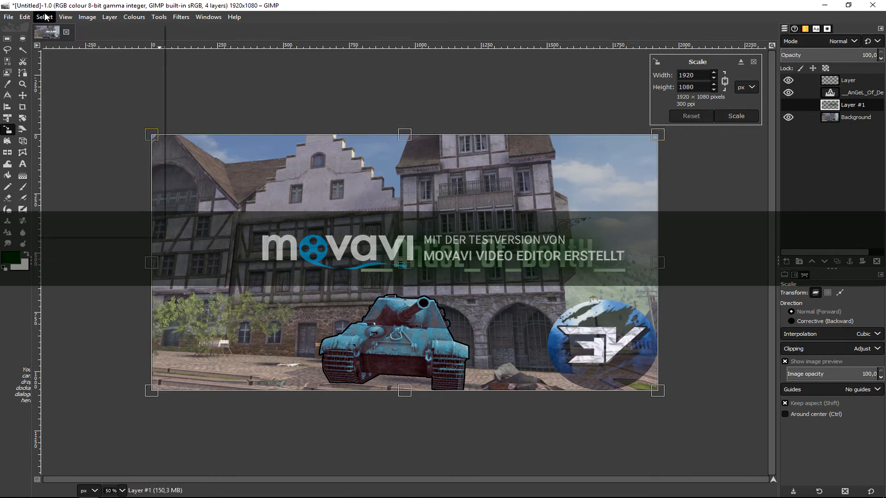
left_click(109, 16)
left_click(691, 105)
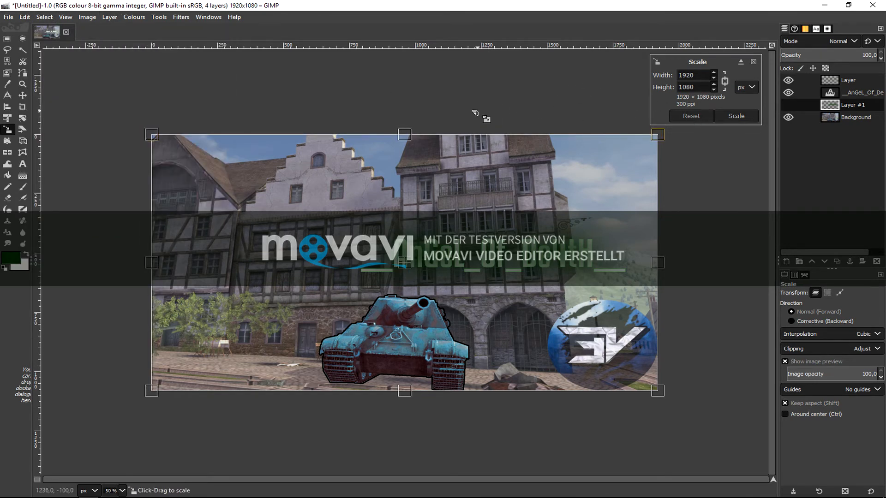
Merge the topmost glow layer down into the player-name text, and merge the result into the blurred green layer.
left_click(865, 93)
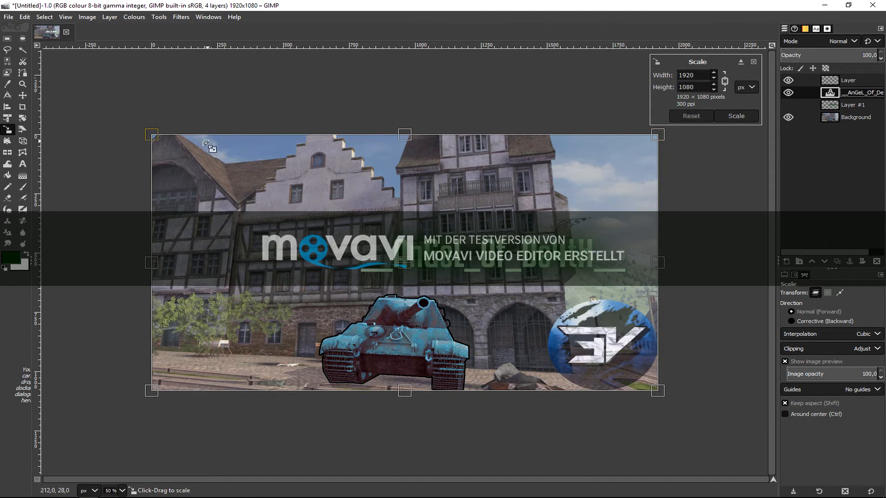
right_click(868, 89)
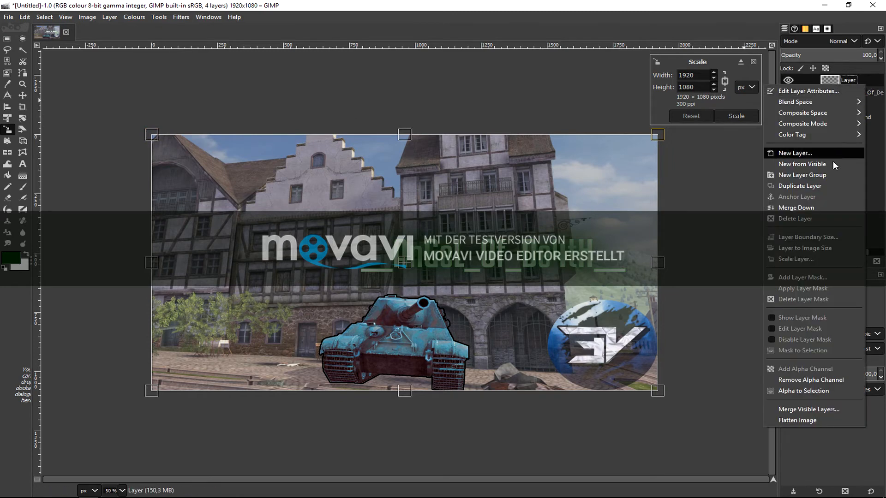
left_click(812, 202)
right_click(847, 87)
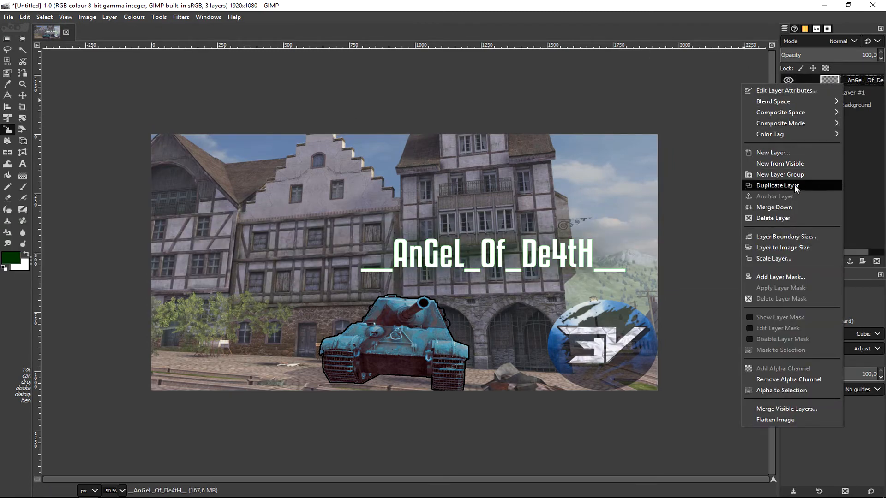
left_click(787, 208)
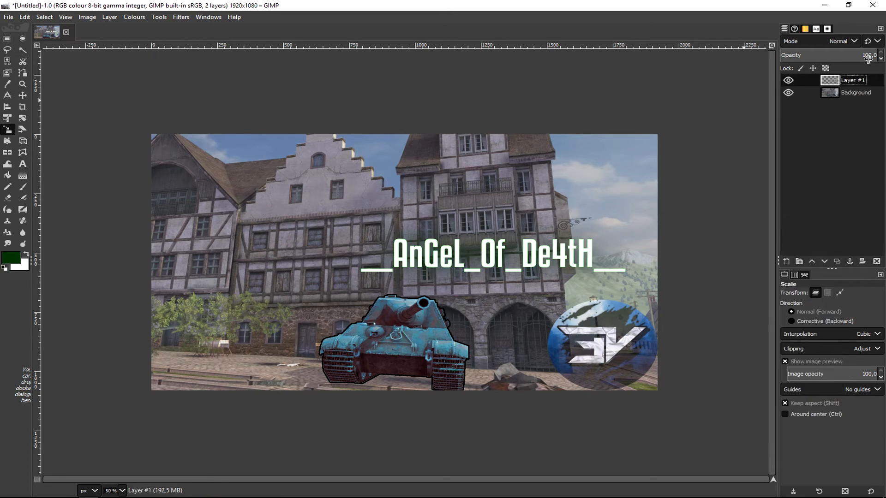
Scale the merged player-name layer proportionally to 2146 × 1207 px and move it to the right half of the banner, above the tank.
left_click(513, 265)
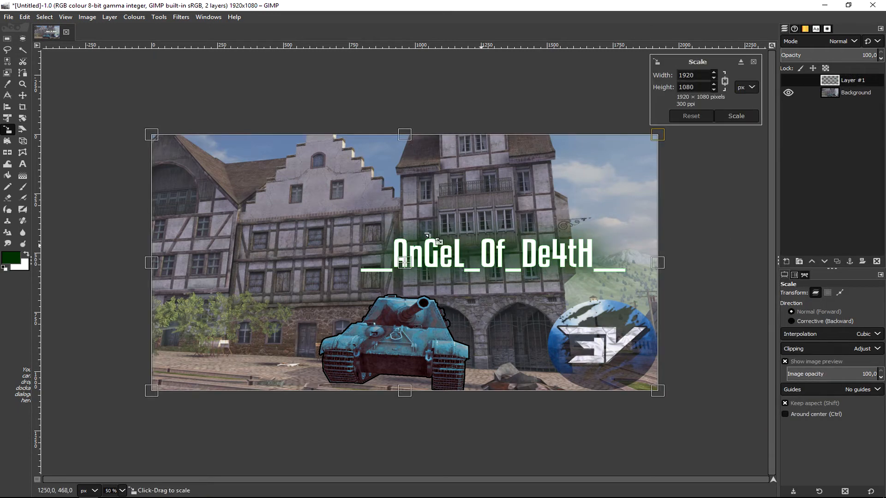
left_click_drag(152, 135, 82, 111)
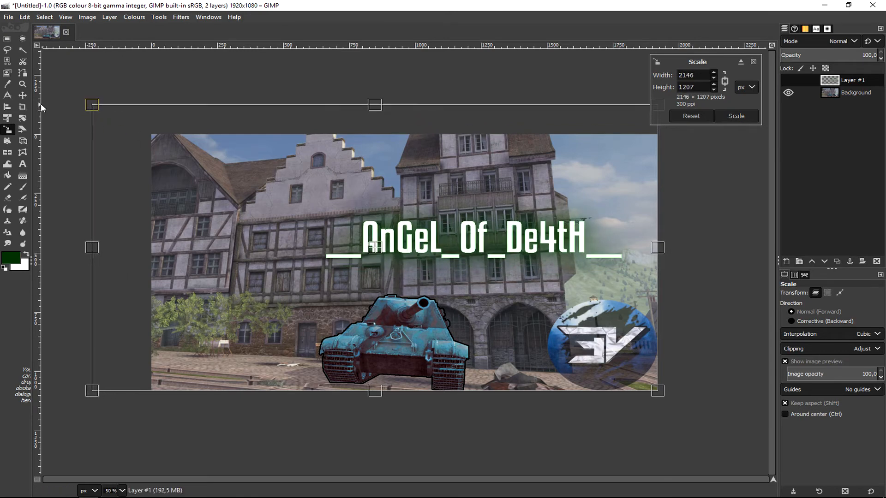
left_click(726, 116)
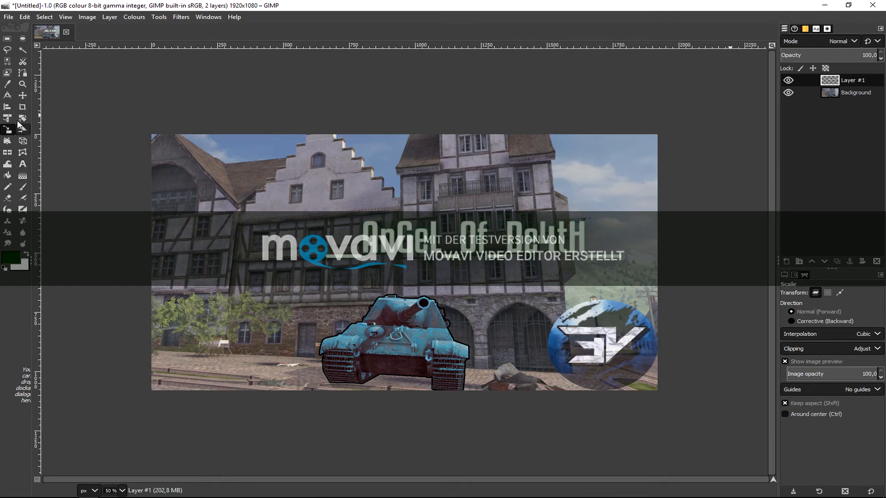
left_click(23, 95)
left_click_drag(434, 235, 480, 269)
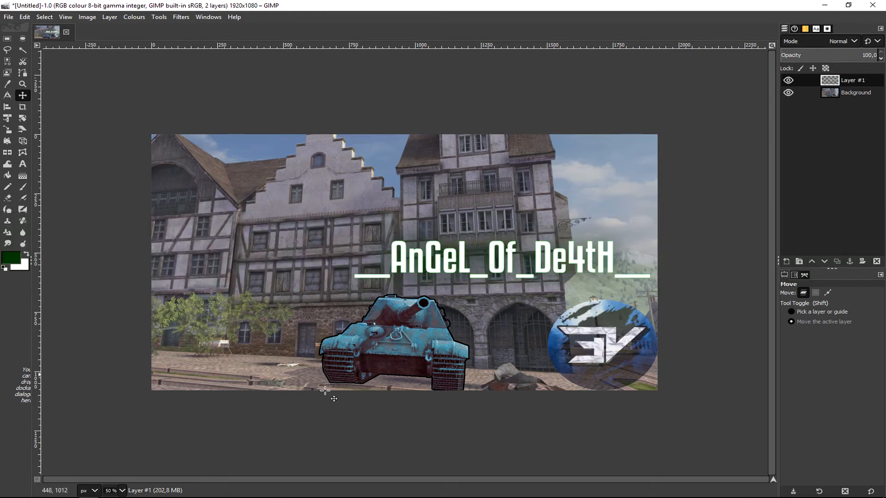
Set up the Text tool with white as the colour and Kenyan Coffee Bold as the font.
left_click(22, 164)
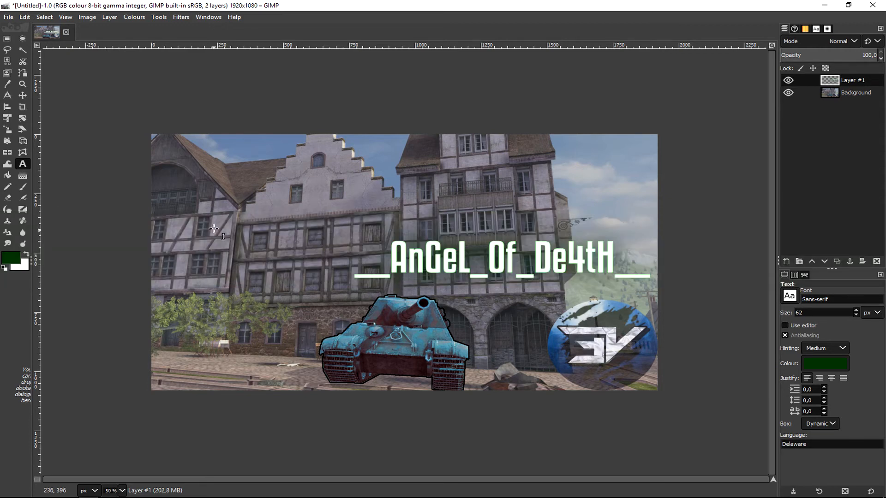
left_click(27, 254)
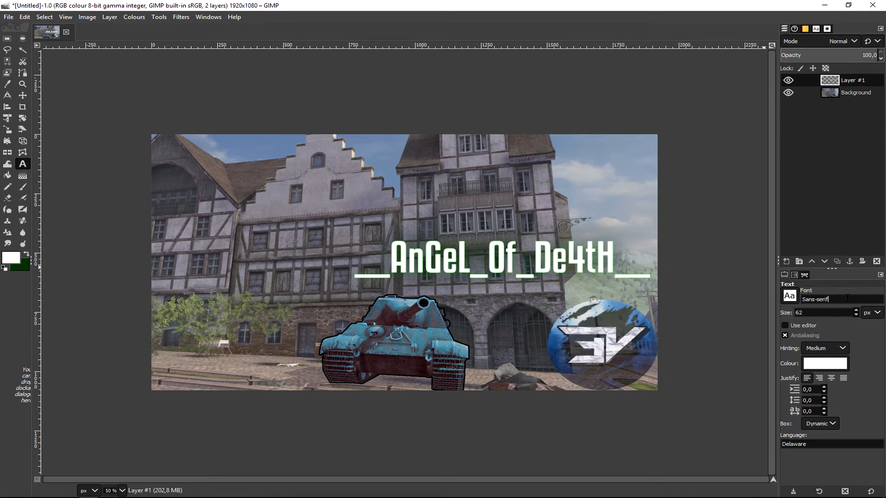
type("Kenyan Coffee")
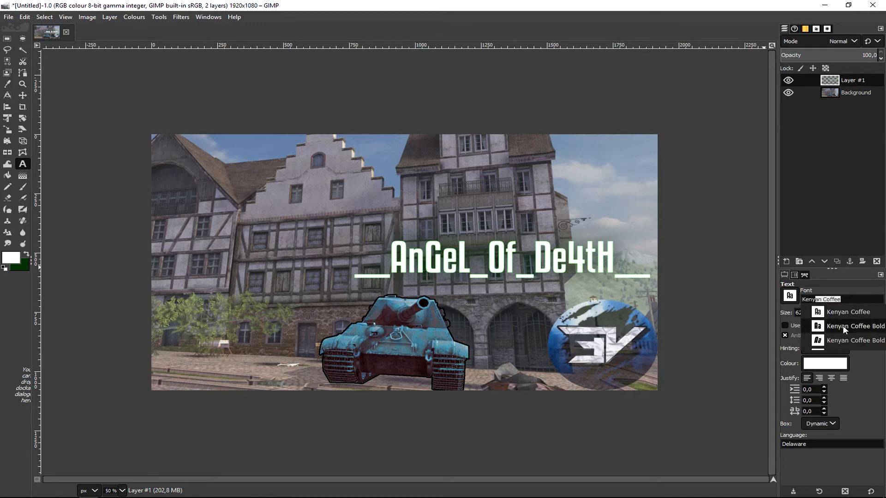
left_click(842, 326)
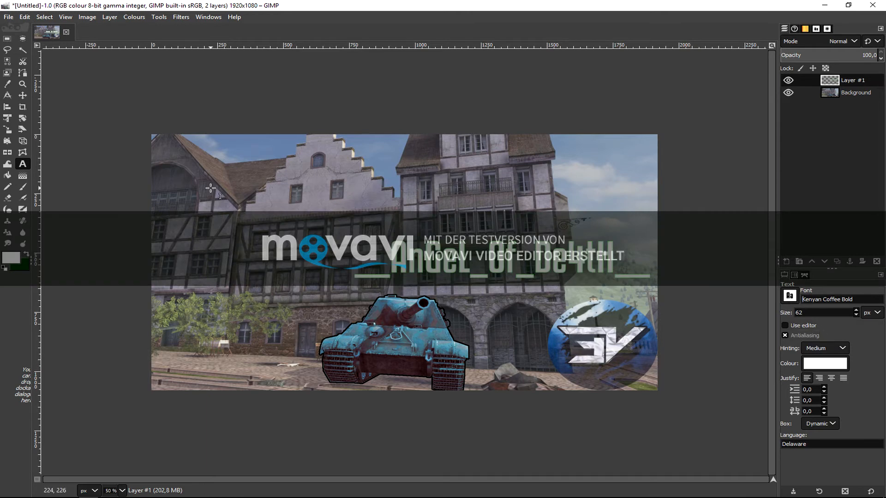
left_click(163, 160)
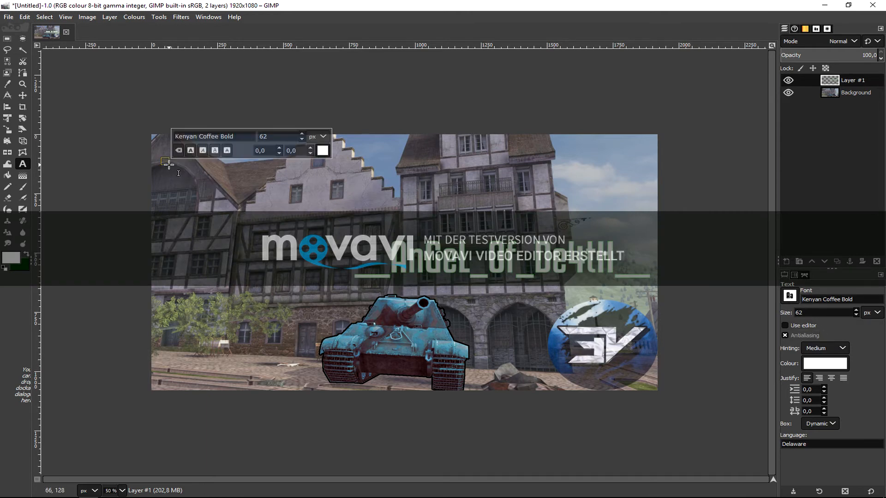
type("W")
key("BackSpace")
type("Damage")
key("BackSpace")
key("BackSpace")
key("BackSpace")
key("BackSpace")
key("BackSpace")
key("BackSpace")
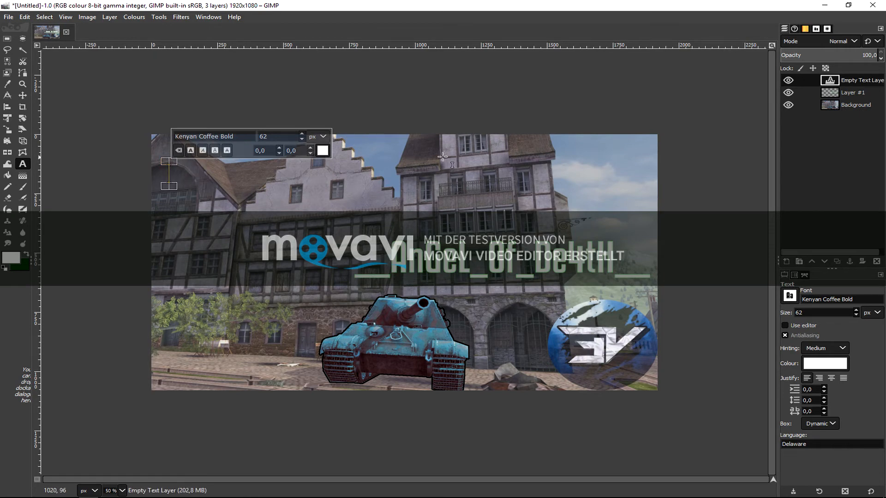
right_click(856, 80)
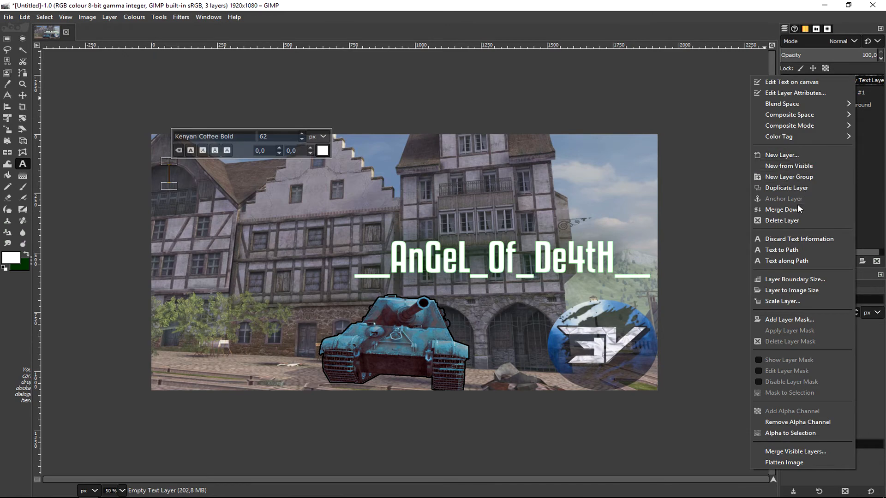
left_click(791, 219)
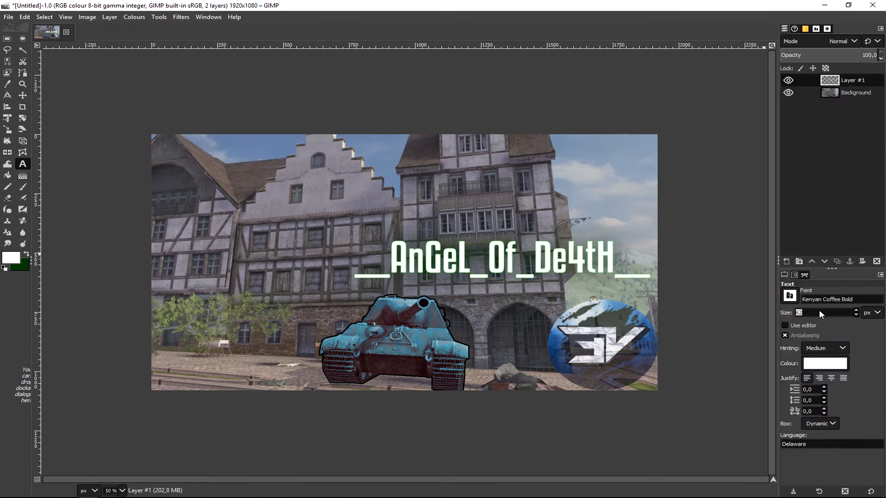
Set the text size to 150 px and add the white text DAMAGE in the upper-left area of the banner.
type("10")
left_click(167, 156)
type("W")
key("BackSpace")
type("Dam")
key("BackSpace")
key("BackSpace")
type("AMAGE")
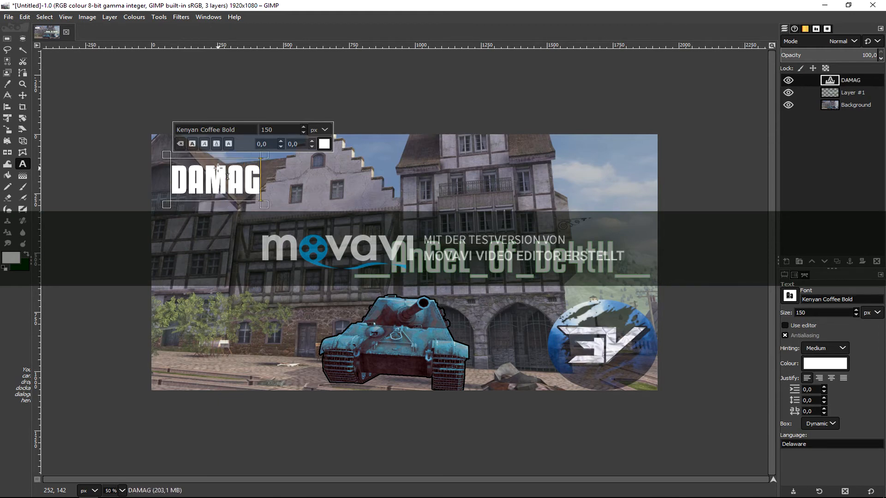
Add the white texts WORLD and RECORD as separate layers, spaced one below the other beneath DAMAGE.
left_click(180, 235)
type("WORLD")
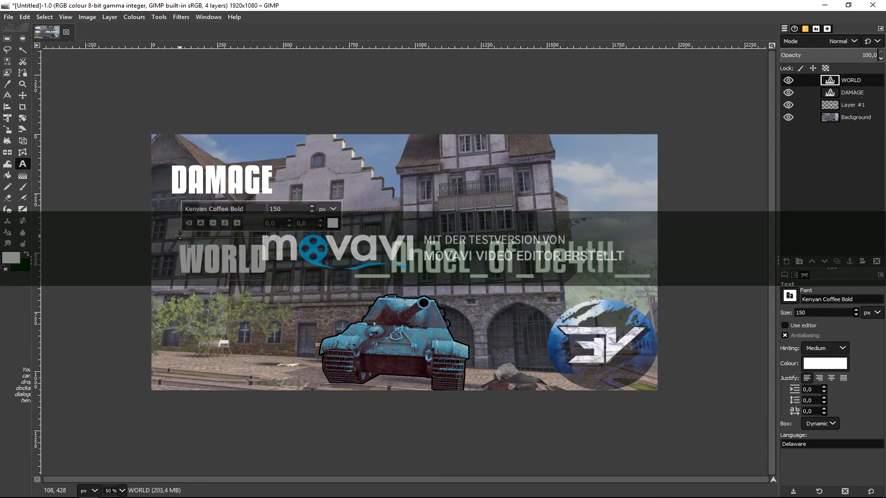
left_click(184, 315)
type("REc")
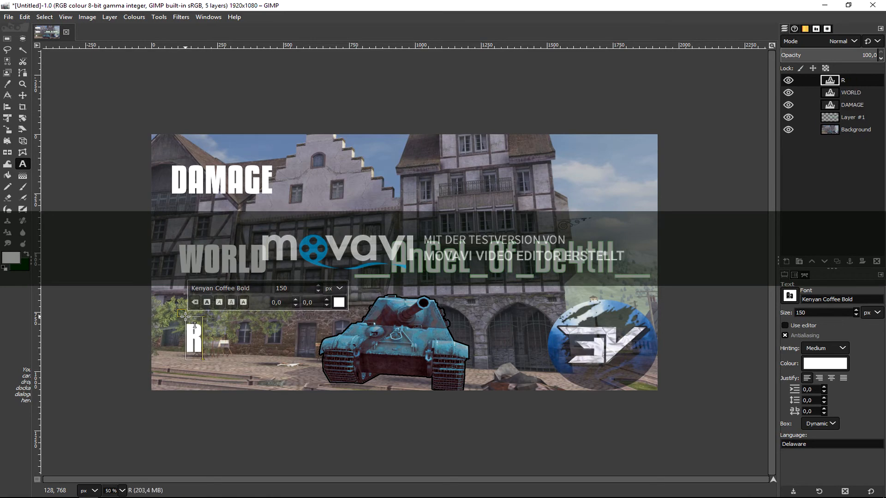
key("BackSpace")
type("CORD")
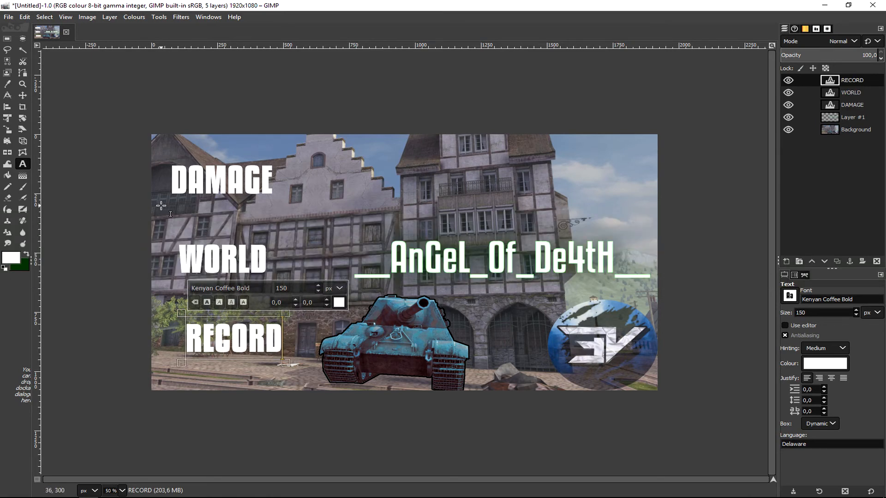
Add a vertical guide at 50 percent of the image width.
left_click(92, 180)
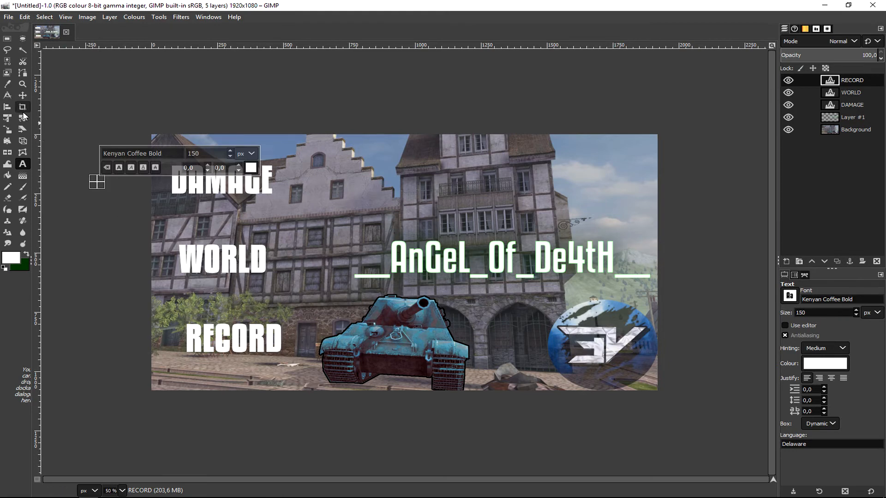
left_click(22, 95)
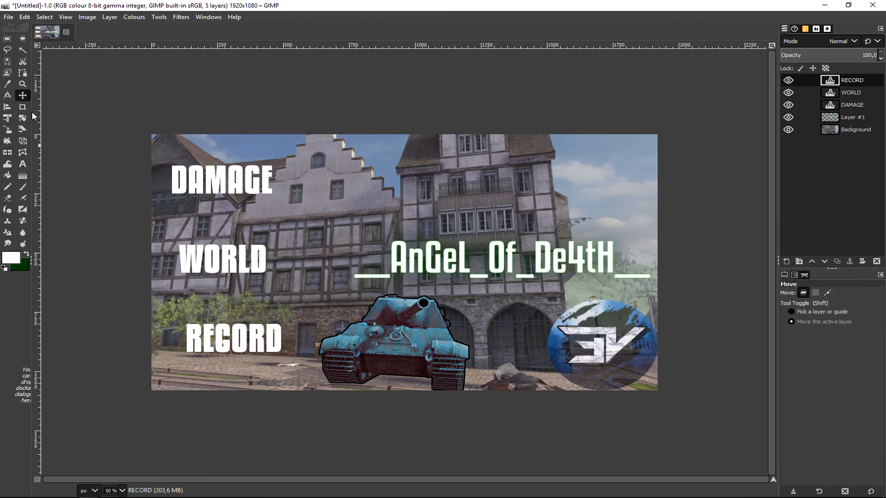
left_click(58, 18)
mouse_move(82, 16)
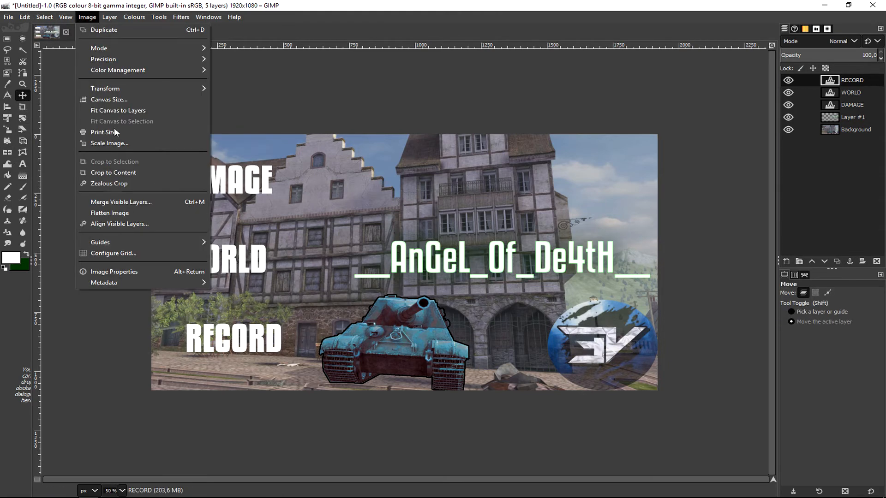
mouse_move(135, 244)
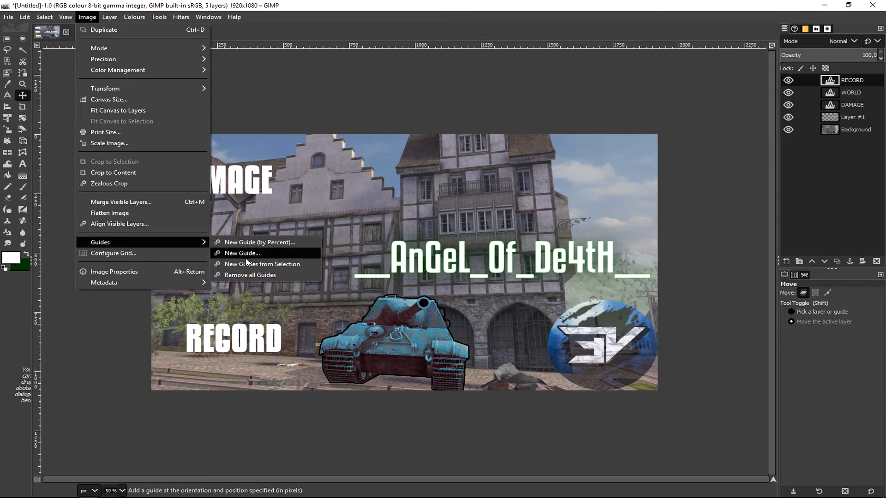
left_click(256, 252)
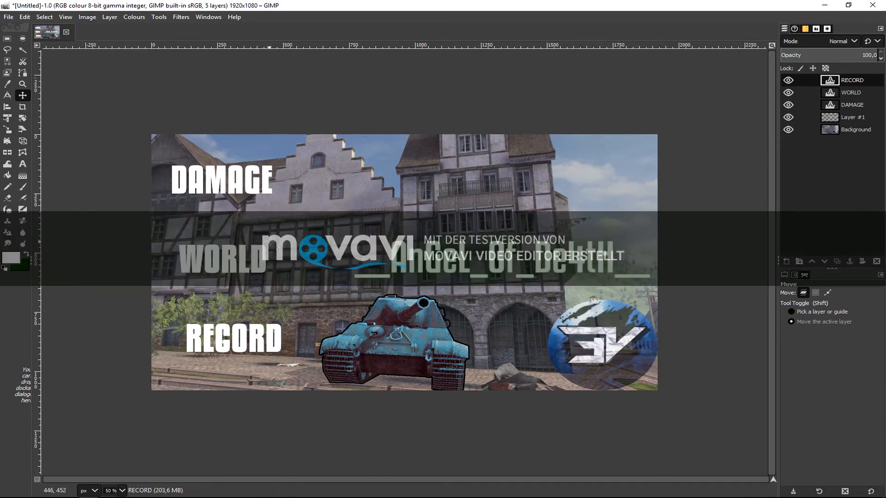
left_click(455, 236)
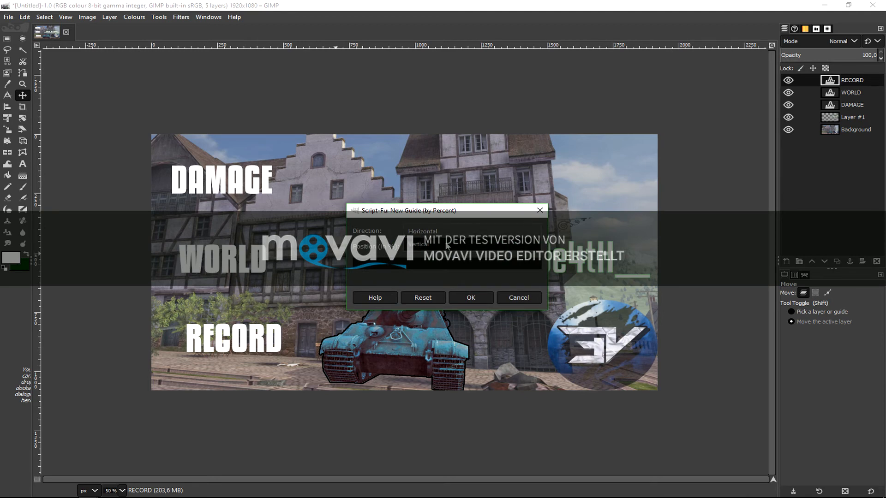
left_click(446, 246)
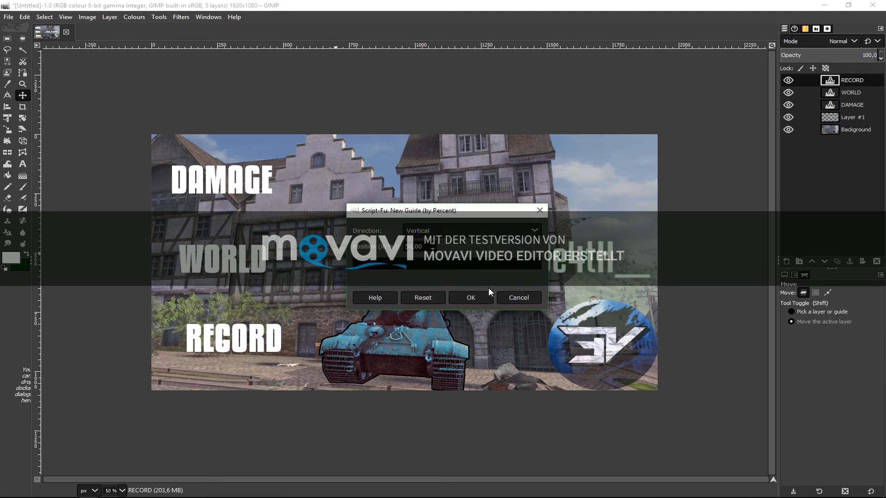
left_click(472, 296)
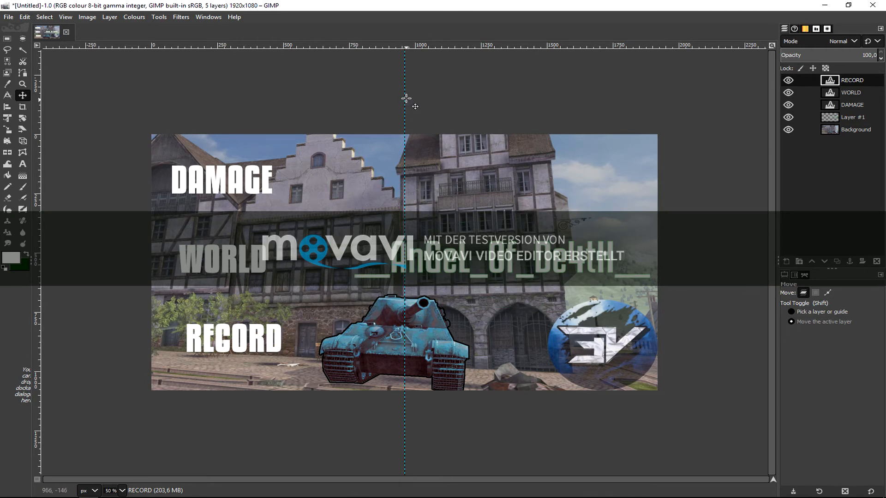
Move the guide to about 205 px from the banner's left edge and centre RECORD, WORLD and DAMAGE on it.
left_click(843, 313)
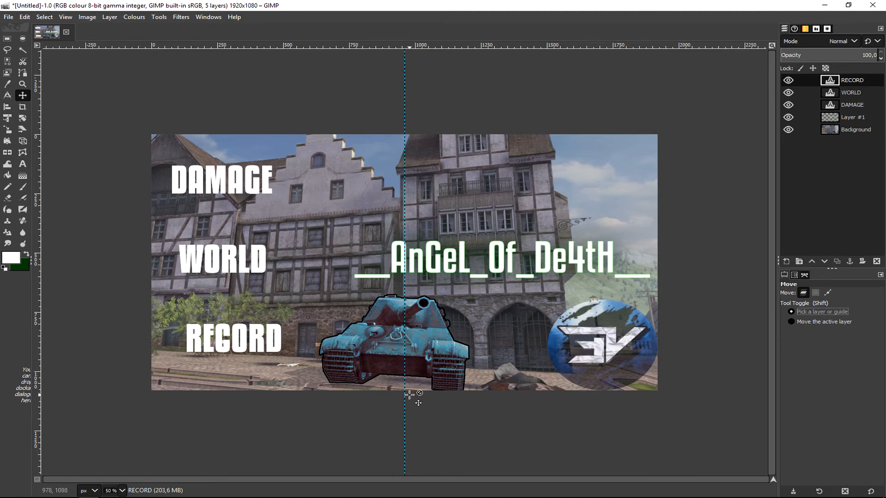
left_click_drag(407, 396, 205, 390)
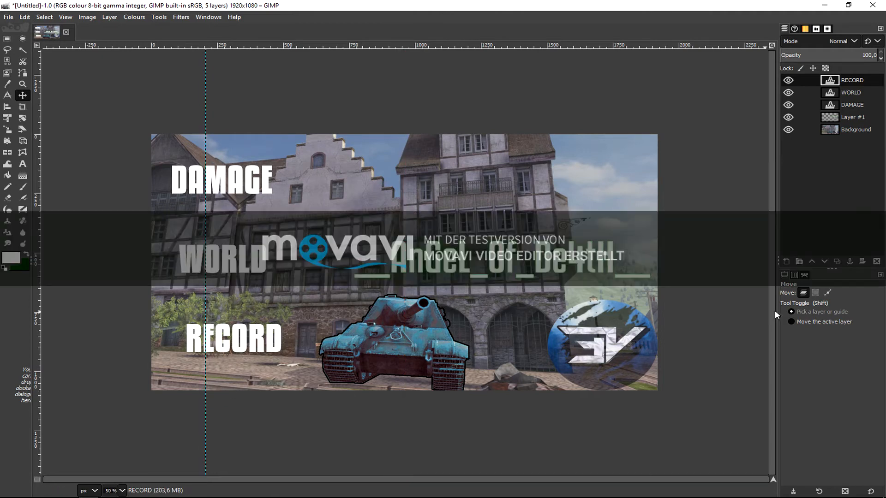
left_click(807, 321)
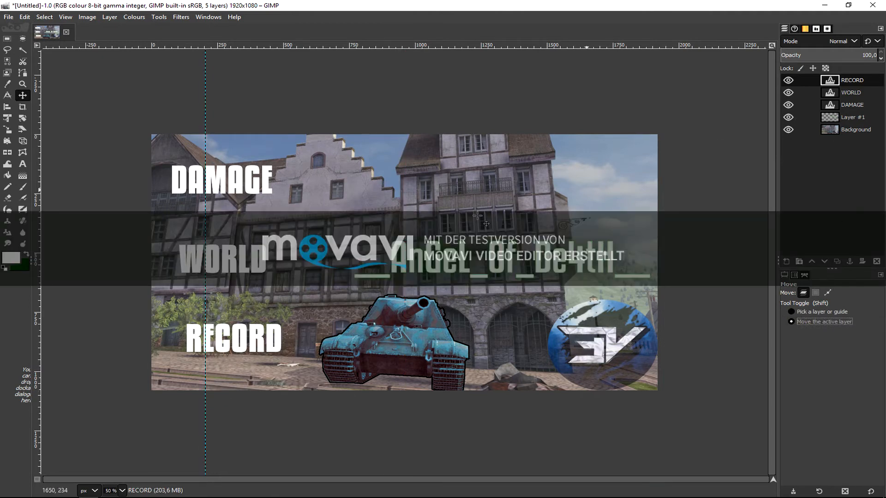
left_click_drag(269, 336, 240, 335)
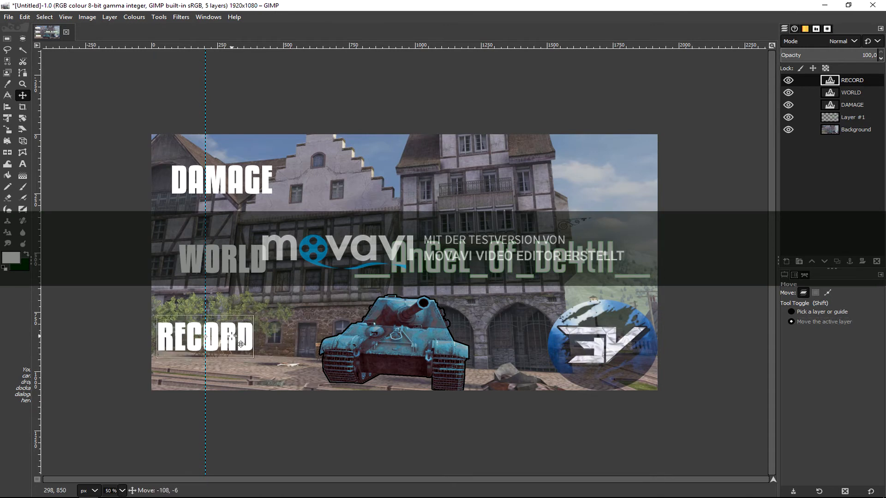
left_click(878, 91)
left_click_drag(244, 264, 225, 265)
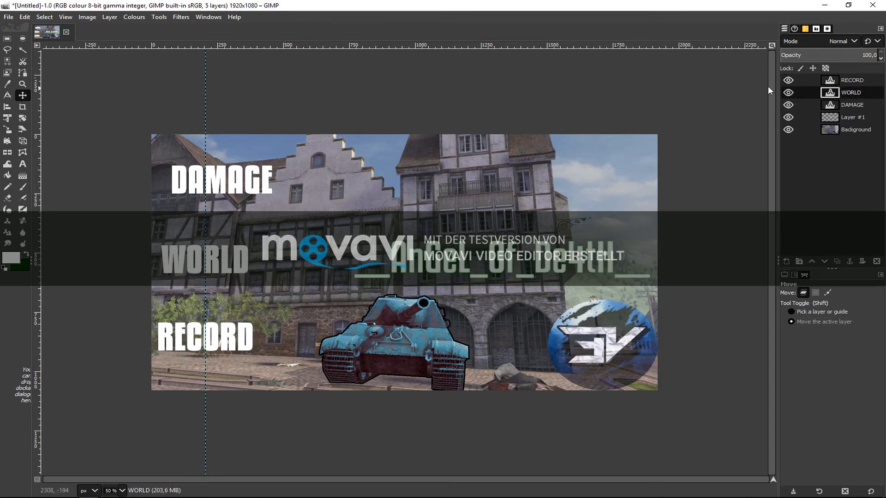
left_click(866, 84)
left_click_drag(260, 190, 237, 216)
left_click(841, 103)
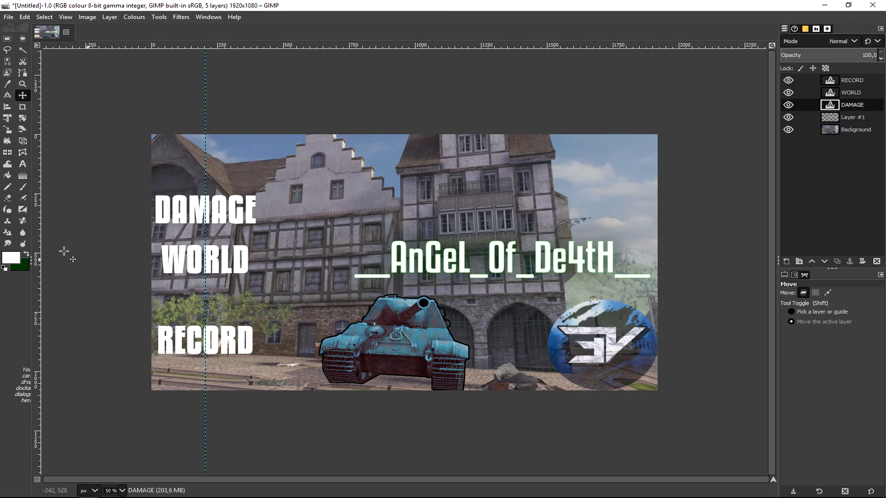
Shift the guide to about 245 px and re-centre WORLD, RECORD and DAMAGE on it with even vertical spacing.
left_click(823, 312)
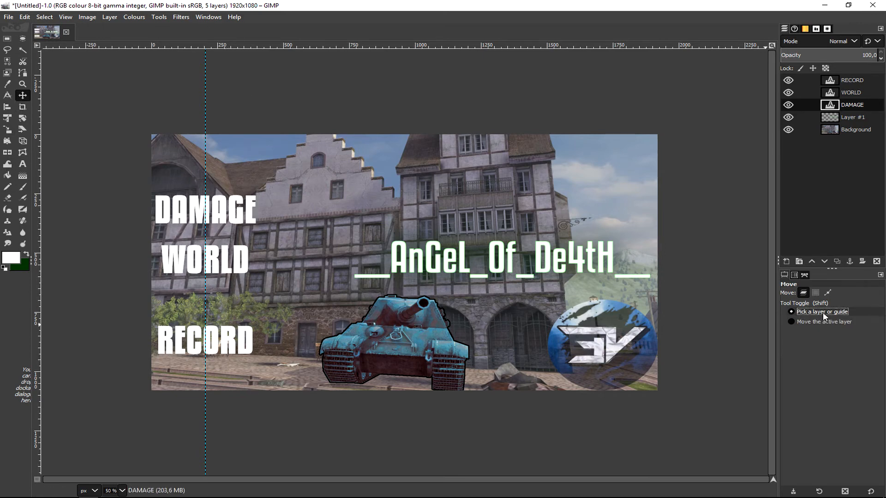
left_click_drag(207, 422, 215, 423)
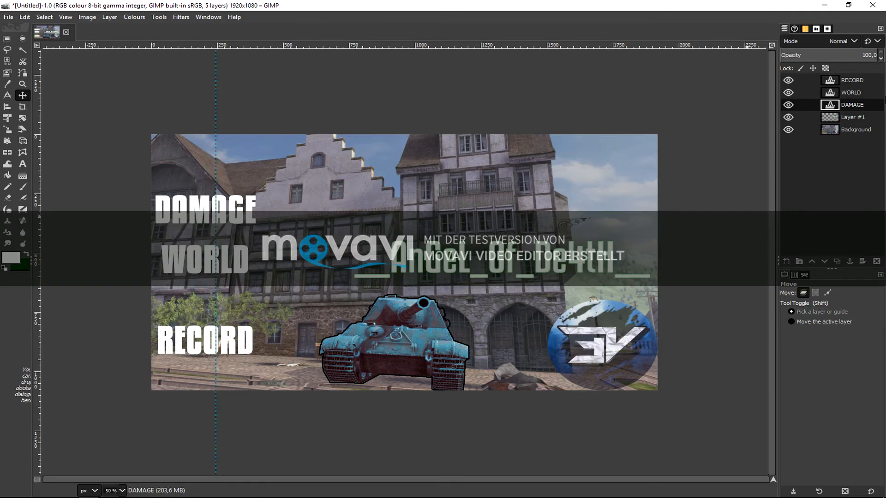
left_click(840, 95)
left_click(817, 320)
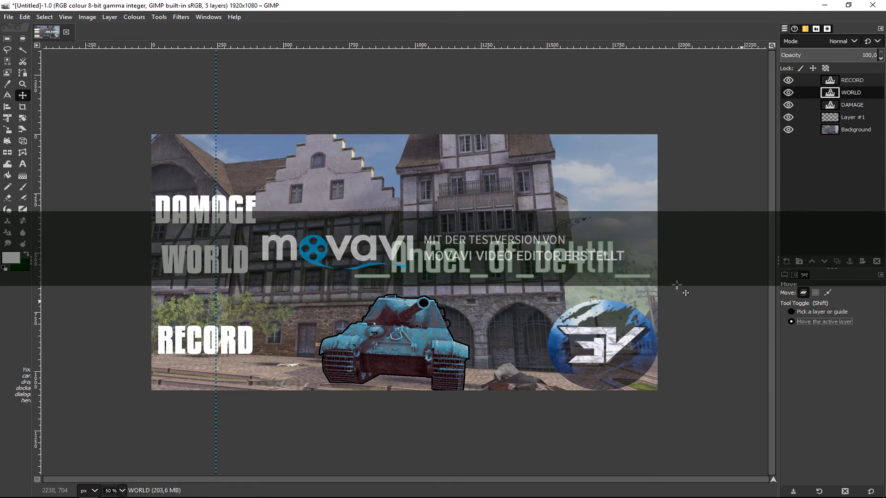
left_click_drag(214, 252, 224, 262)
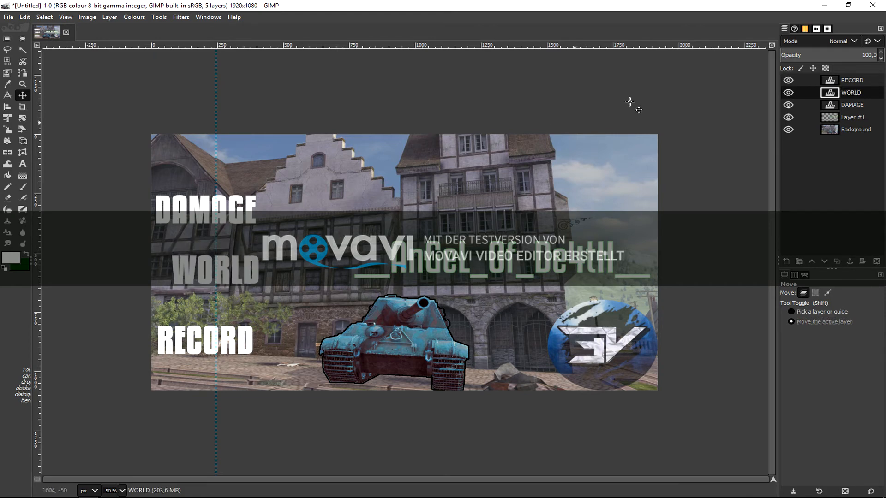
left_click(853, 80)
left_click_drag(245, 345, 257, 344)
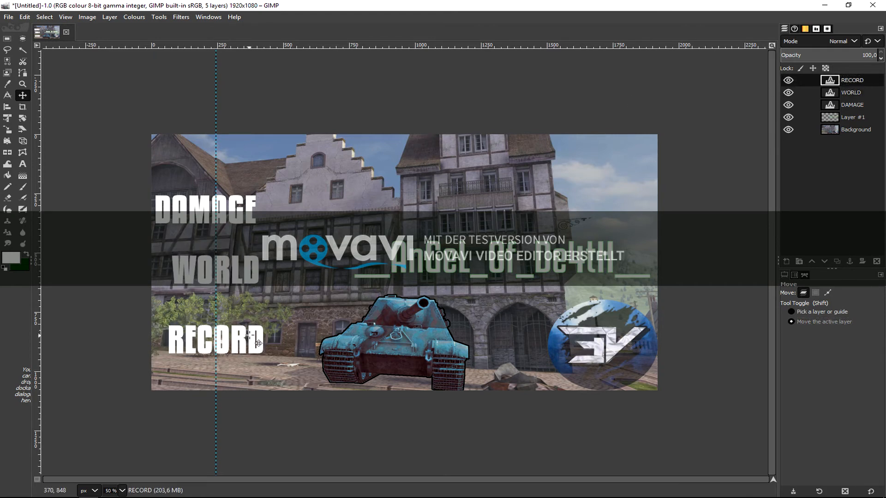
left_click(854, 105)
left_click_drag(239, 220, 247, 211)
Remove all guides from the image.
left_click(51, 18)
mouse_move(88, 17)
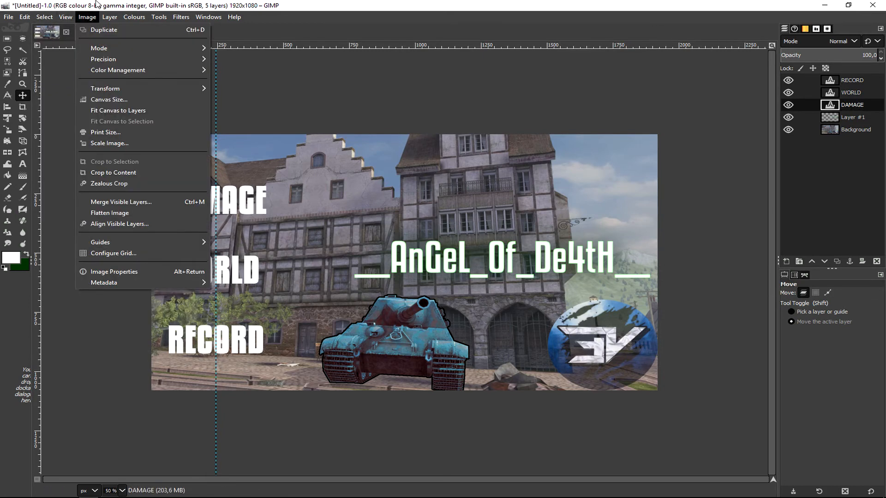
mouse_move(120, 242)
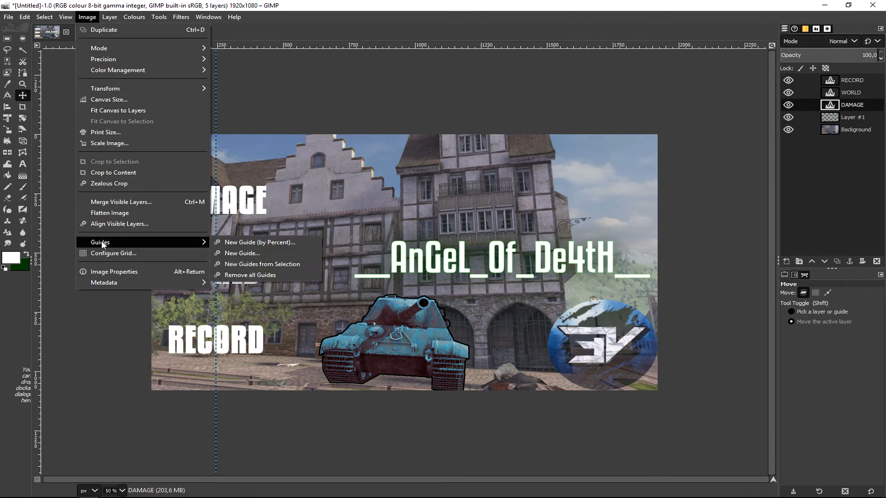
left_click(280, 275)
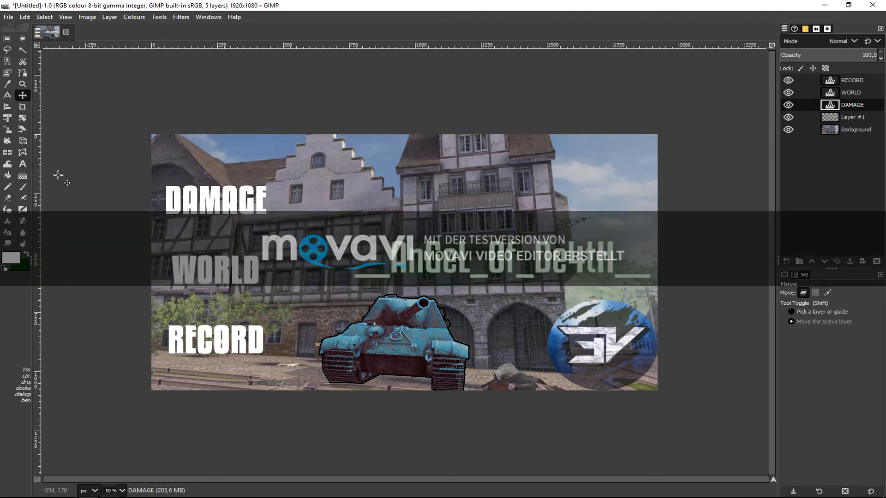
Merge the RECORD and WORLD text layers down into the DAMAGE layer and toggle its visibility to check the result.
right_click(850, 80)
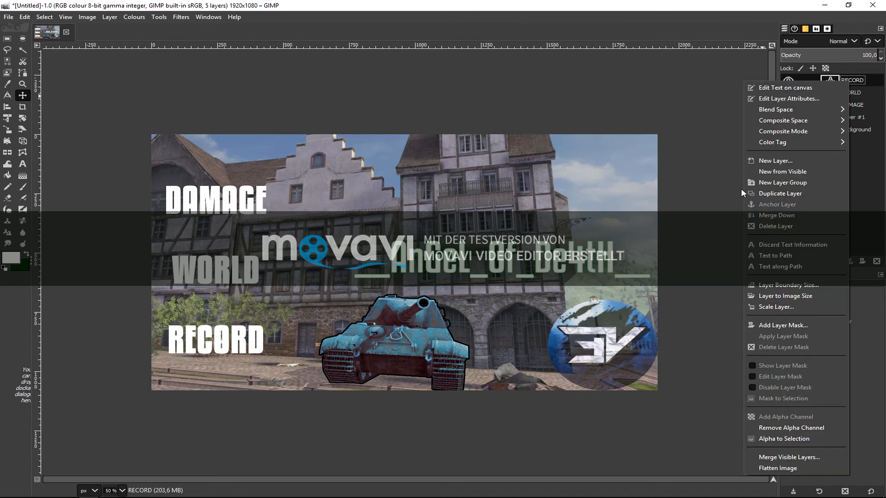
left_click(795, 215)
right_click(847, 80)
left_click(794, 212)
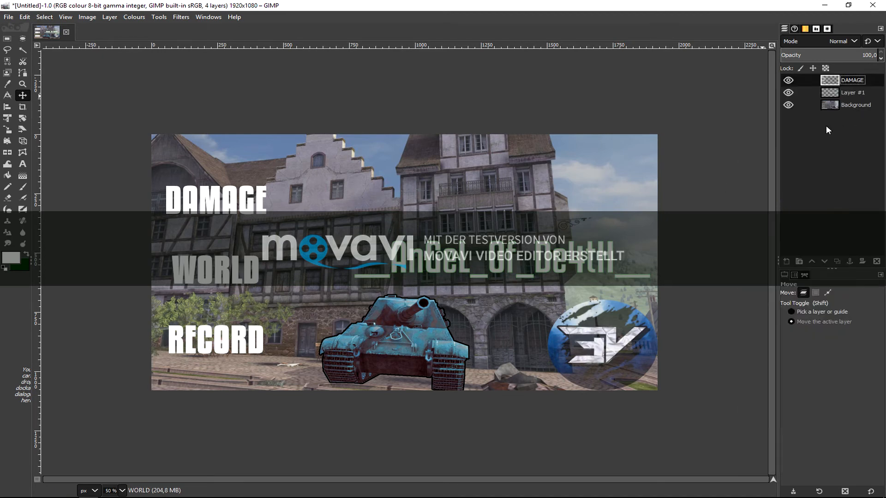
left_click(790, 80)
left_click(788, 79)
Set the foreground colour to pure red, ff0000.
left_click(14, 260)
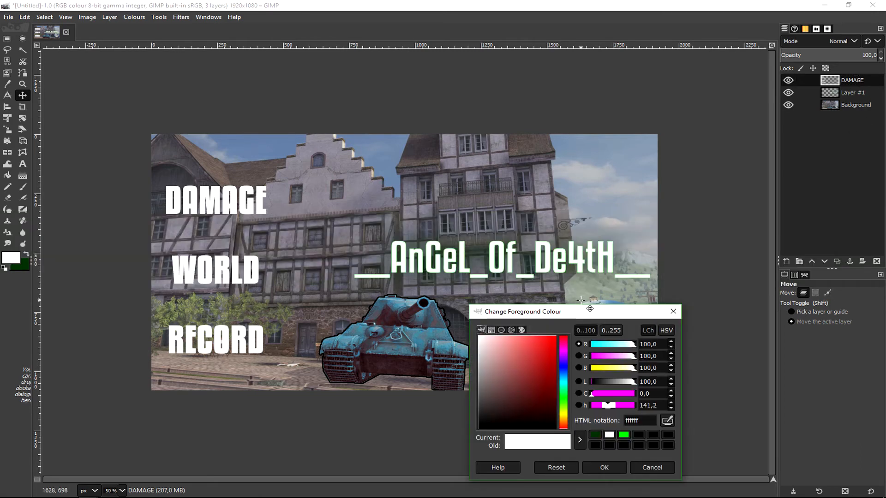
left_click_drag(580, 300, 603, 305)
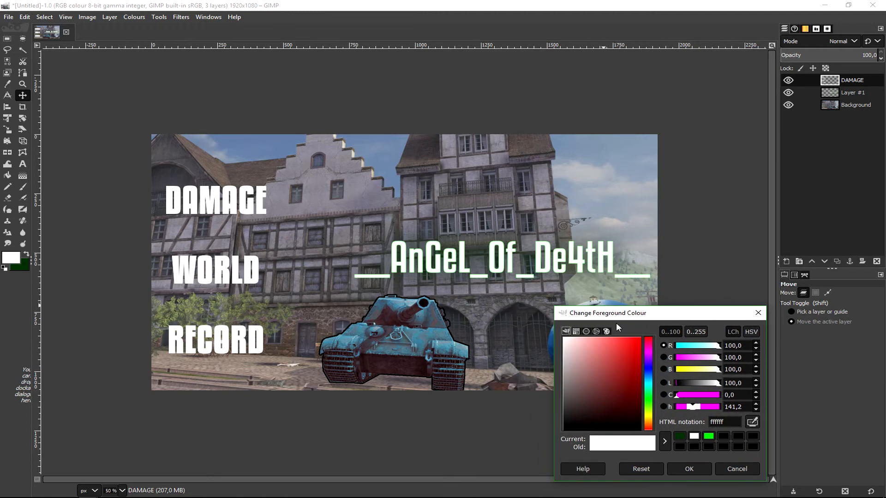
left_click_drag(622, 347, 646, 321)
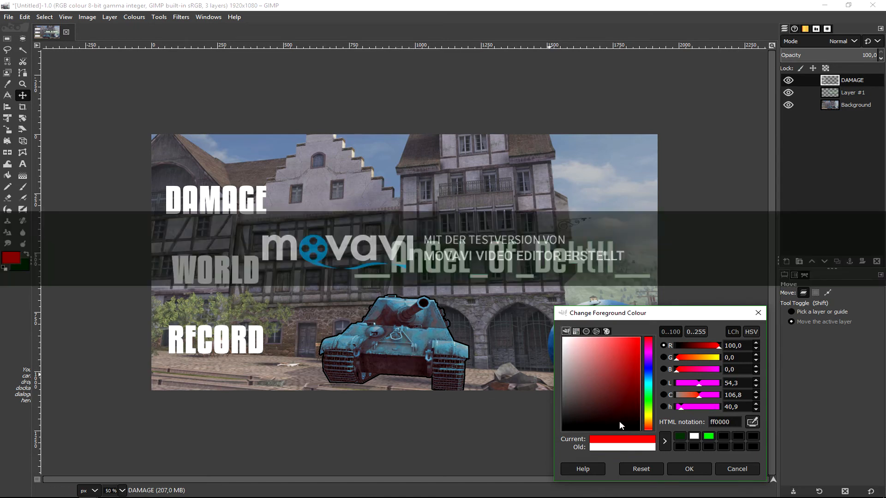
left_click(689, 469)
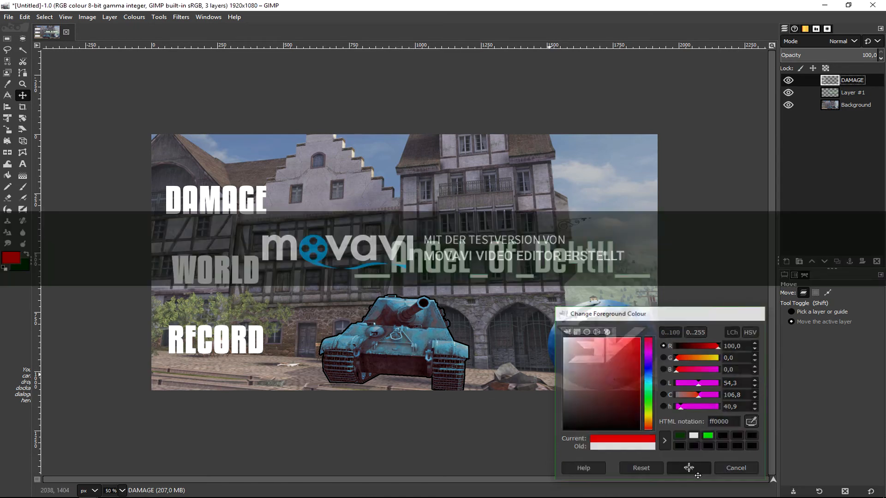
left_click(27, 163)
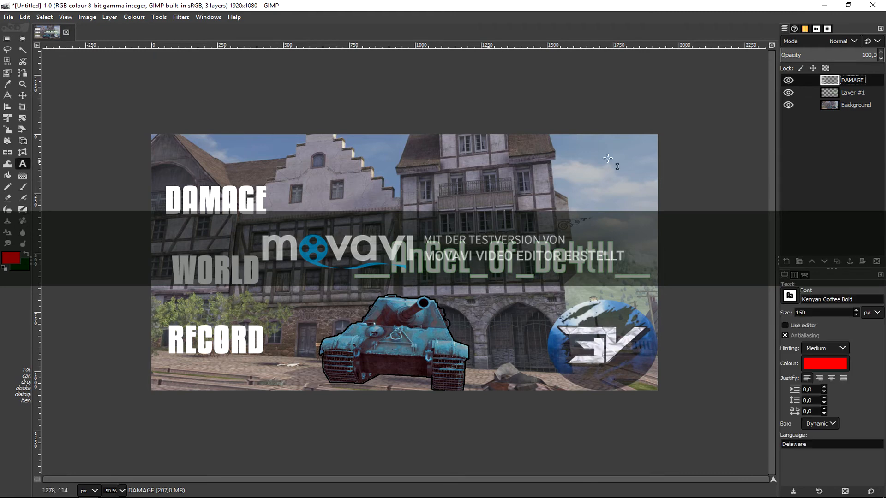
Merge Layer #1 down into the background and create a selection from the DAMAGE layer's alpha.
right_click(846, 92)
left_click(815, 220)
left_click(859, 79)
right_click(859, 78)
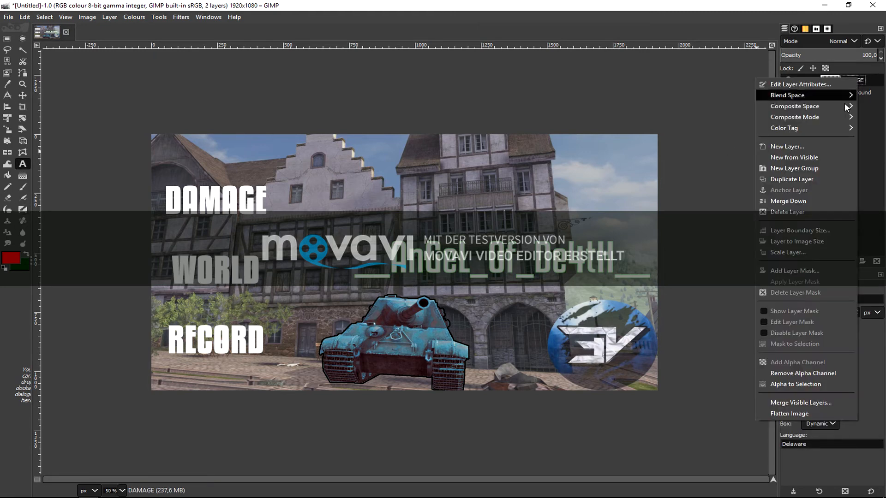
left_click(809, 386)
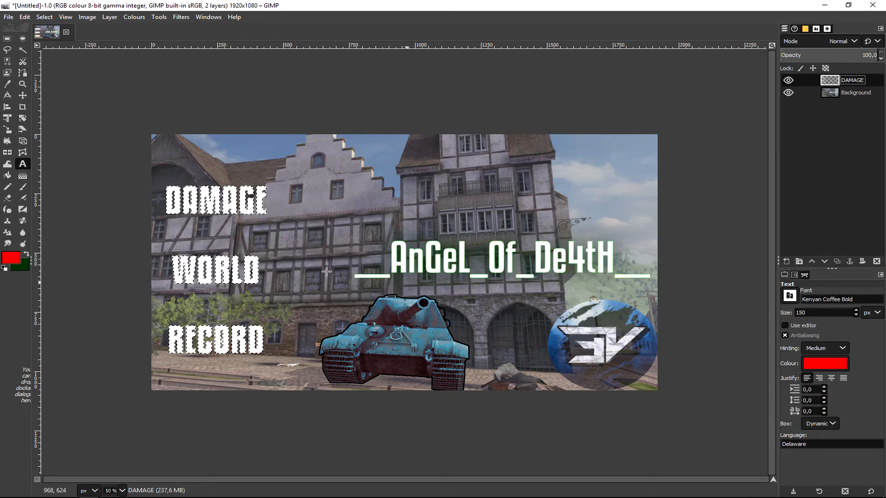
Create a transparent 1920 × 1080 px layer above DAMAGE and bucket-fill the word-shaped selection on it with red.
left_click(8, 175)
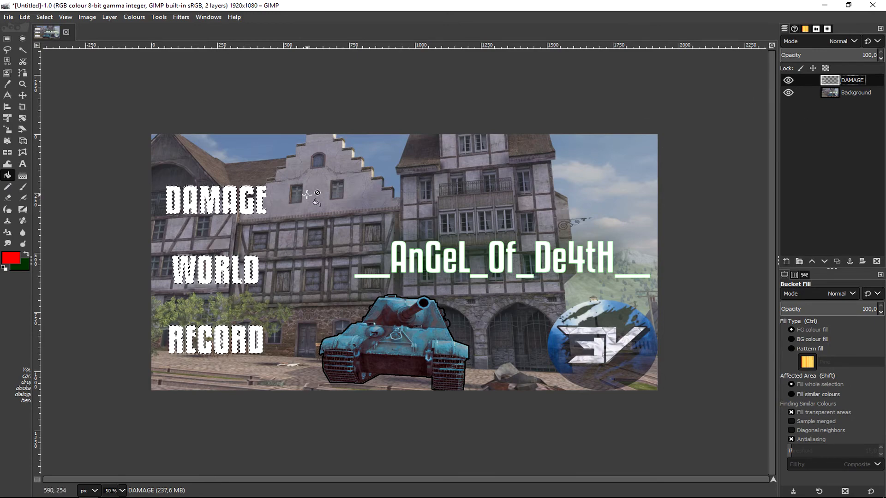
left_click(790, 262)
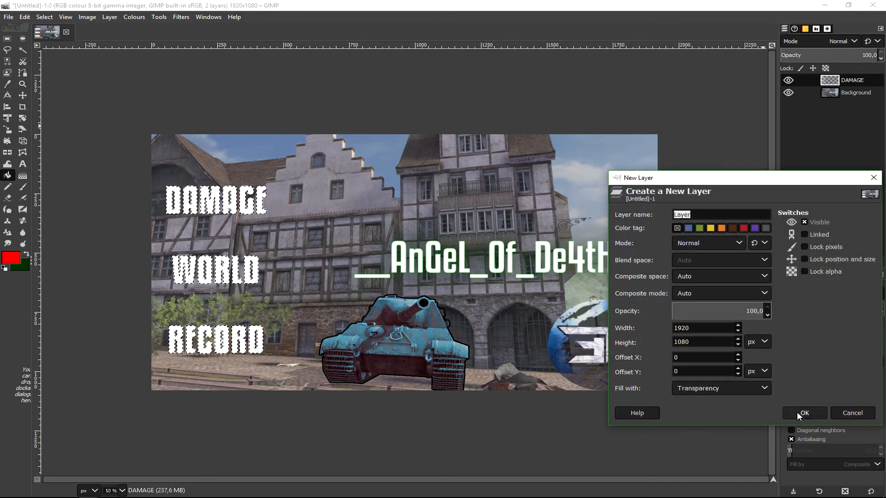
left_click(796, 411)
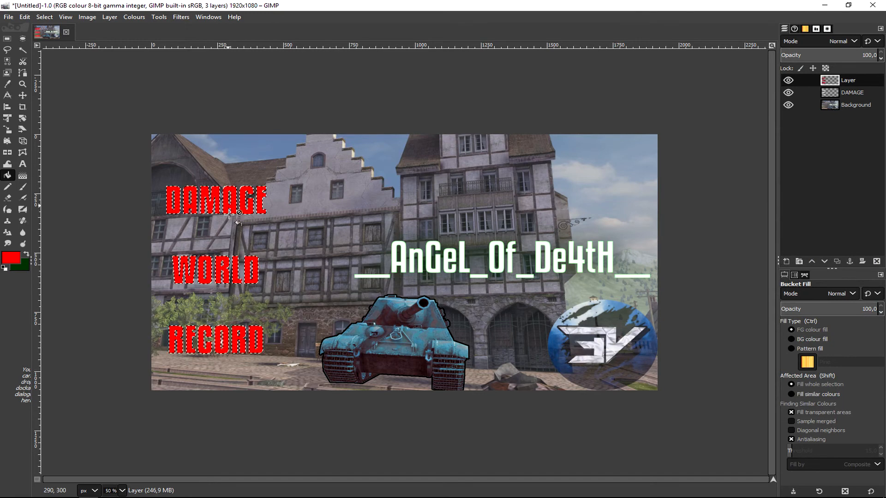
Shrink the word-shaped selection by 1 px and feather its edges.
left_click(44, 16)
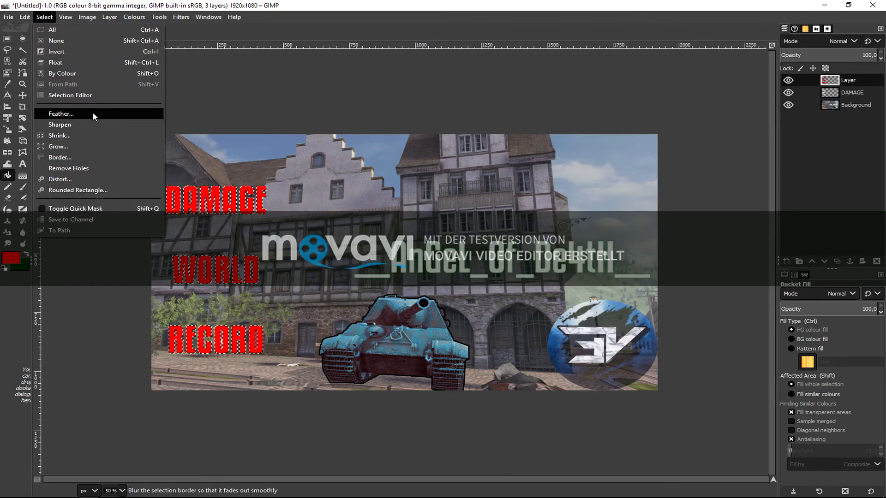
left_click(94, 114)
left_click(140, 146)
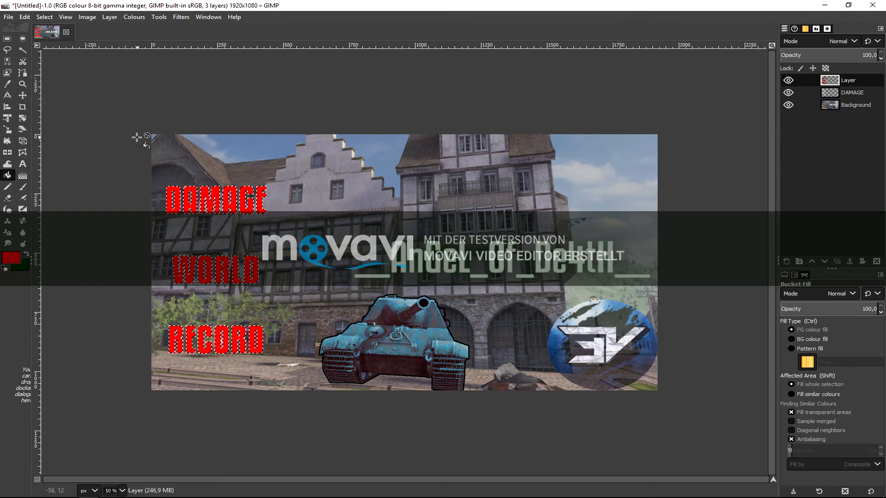
left_click(45, 17)
left_click(88, 135)
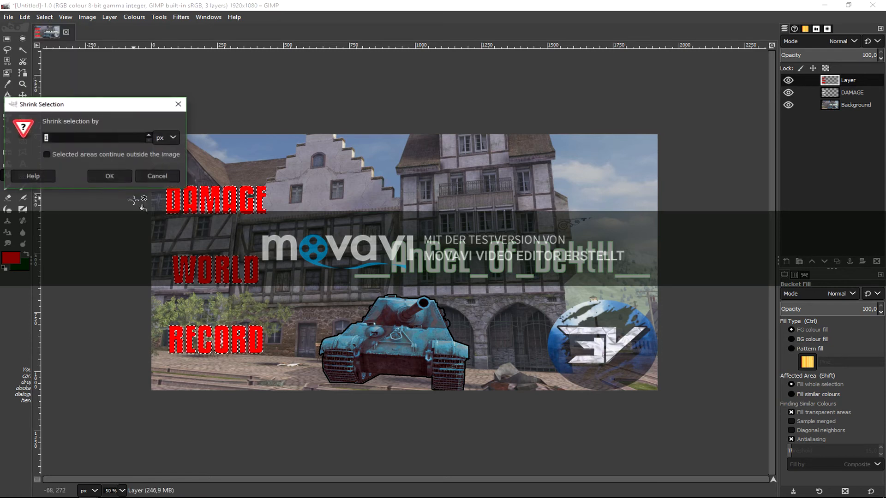
left_click(112, 174)
left_click(40, 18)
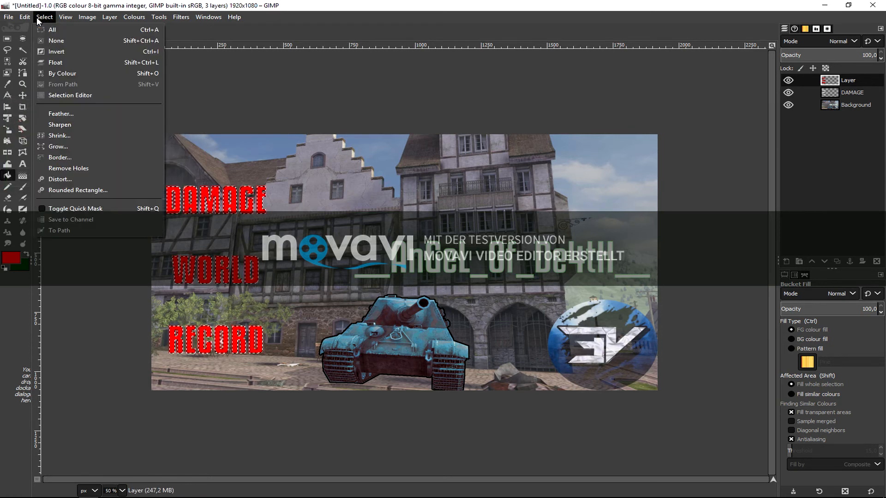
left_click(88, 113)
left_click(106, 143)
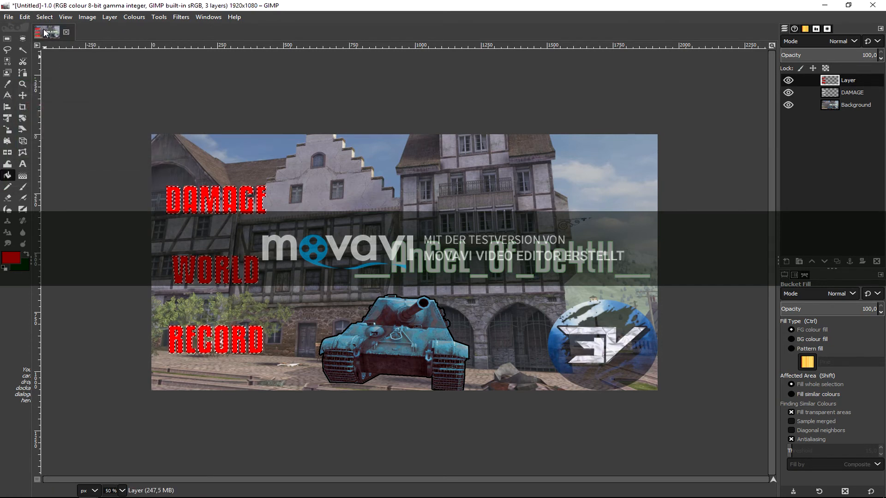
Clear the red fill inside the selection on the top layer and remove the selection.
left_click(8, 16)
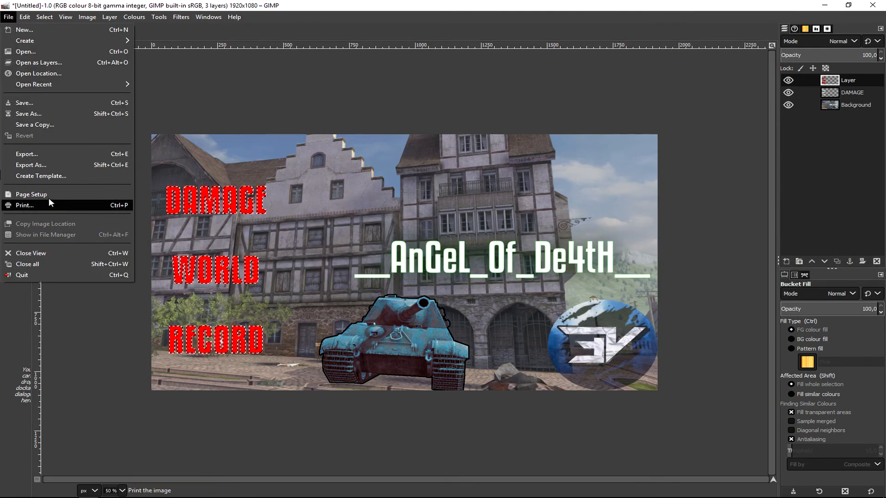
left_click(44, 17)
mouse_move(25, 16)
left_click(73, 192)
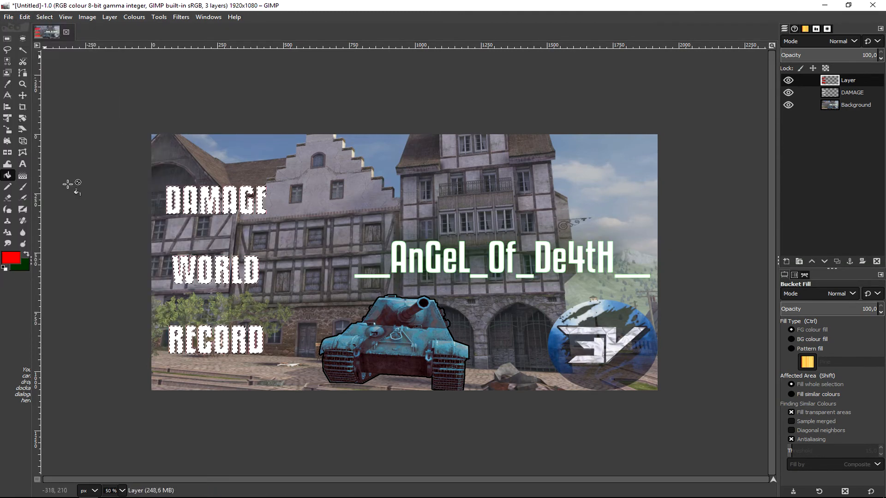
left_click(45, 16)
left_click(60, 43)
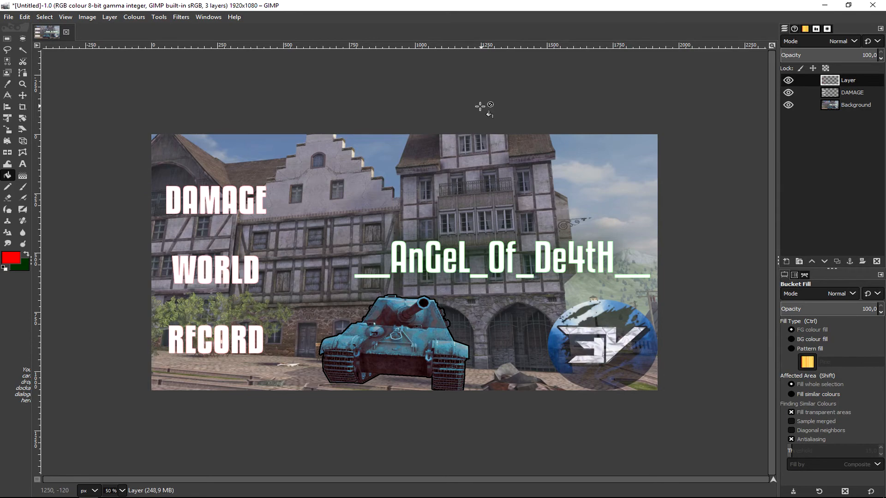
Add a new transparent layer directly above the background, beneath DAMAGE.
left_click(844, 92)
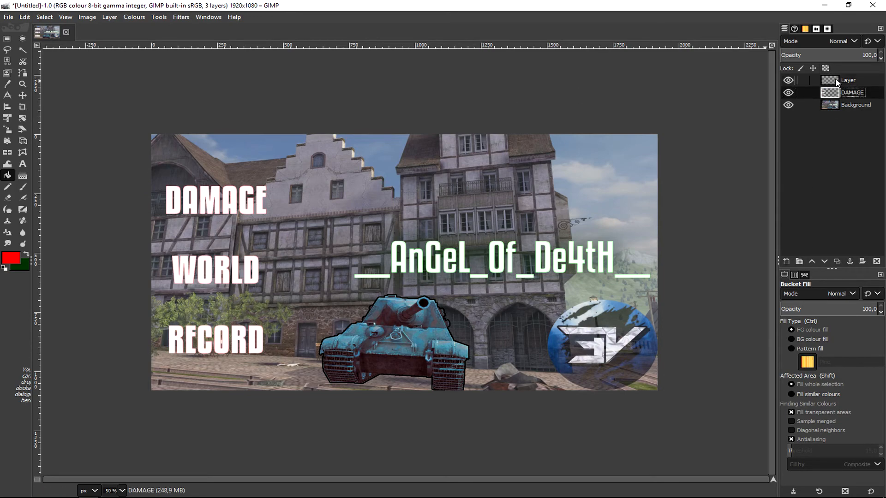
left_click(849, 105)
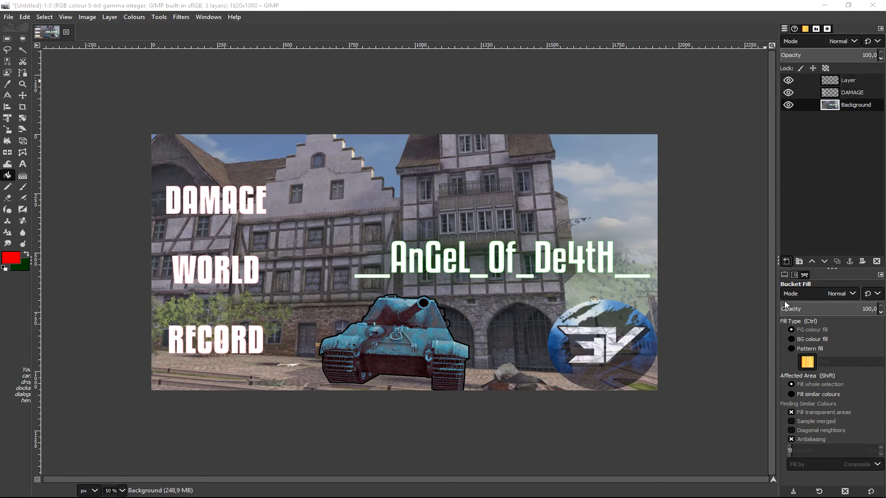
left_click(786, 262)
left_click(810, 414)
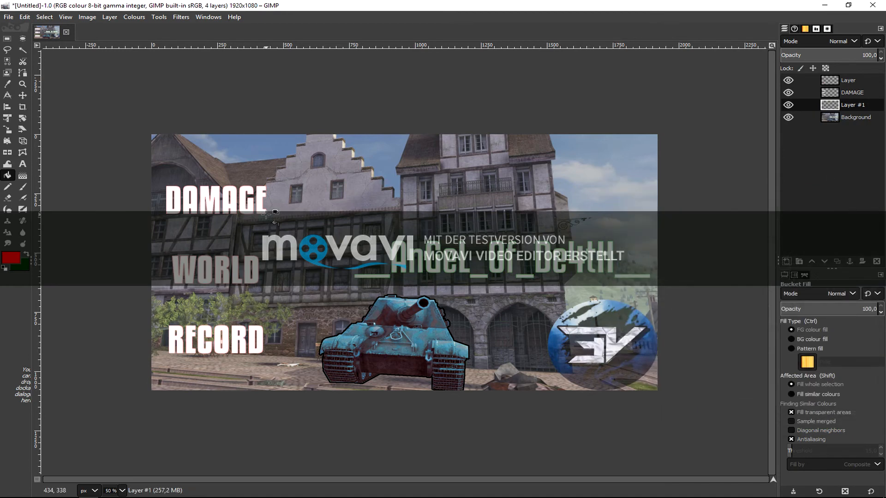
Set the foreground colour to dark red, 701010.
left_click(11, 258)
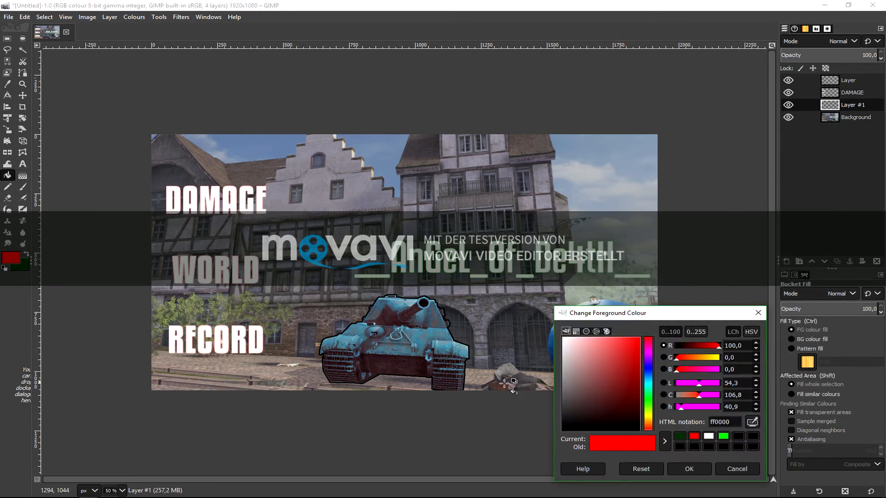
mouse_move(629, 381)
left_mouse_down()
mouse_move(630, 390)
mouse_move(617, 382)
mouse_move(618, 389)
mouse_move(630, 391)
left_mouse_up()
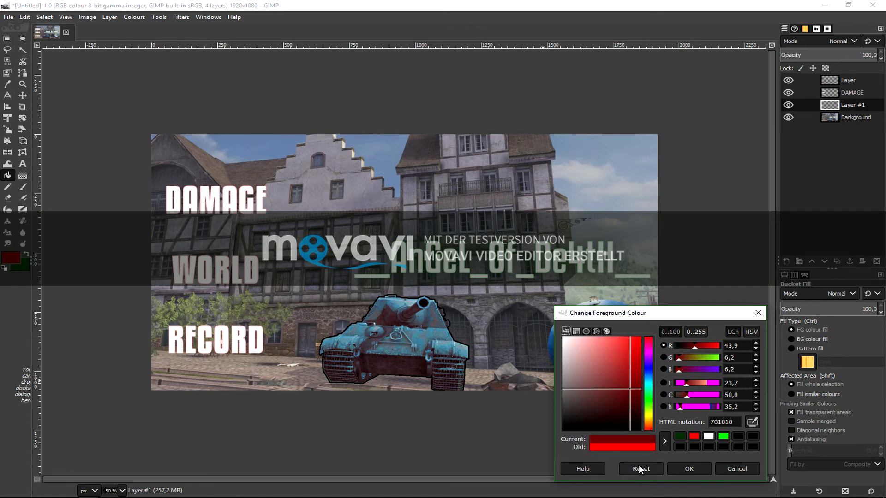
left_click(697, 466)
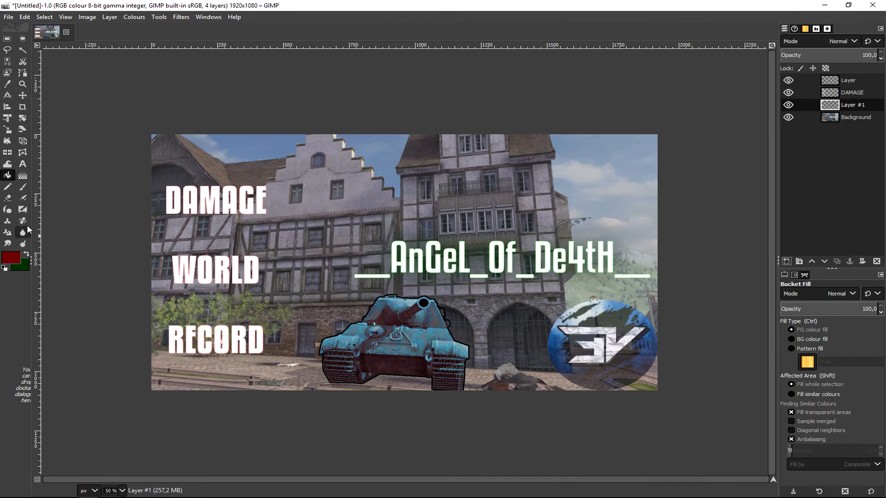
Create a selection from the DAMAGE layer's alpha and grow it by 5 px.
right_click(854, 93)
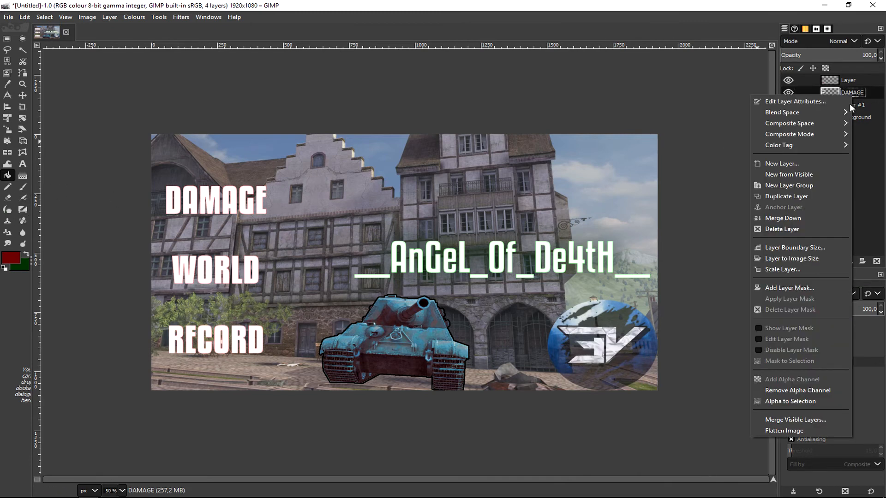
left_click(785, 400)
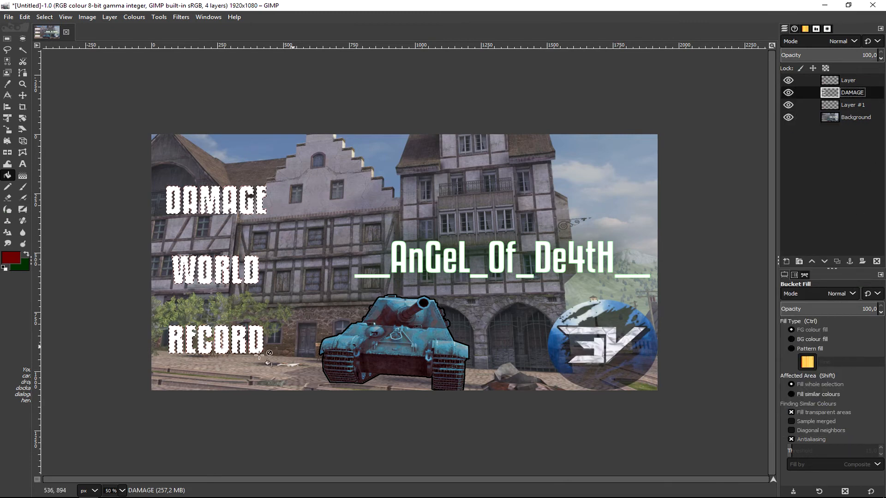
left_click(44, 17)
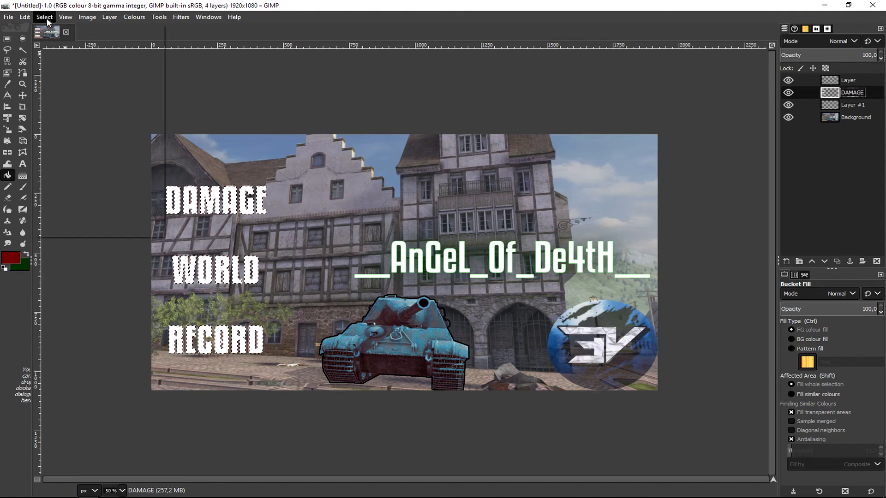
left_click(82, 148)
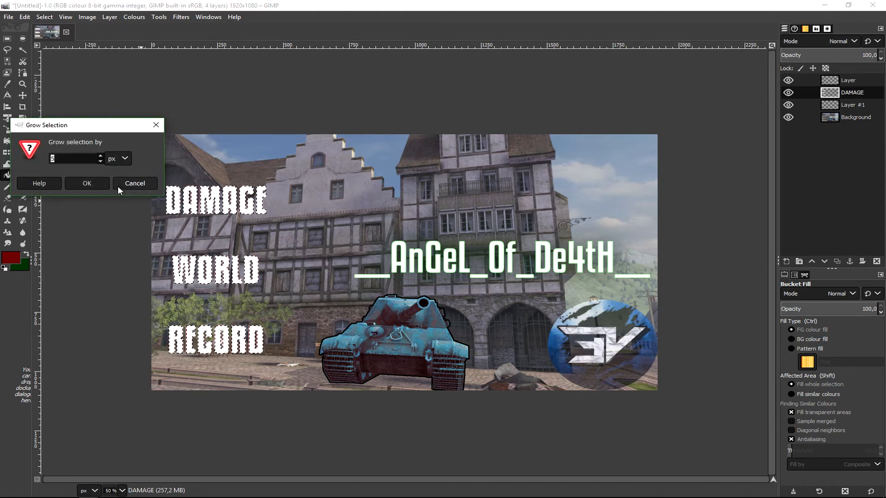
left_click(99, 182)
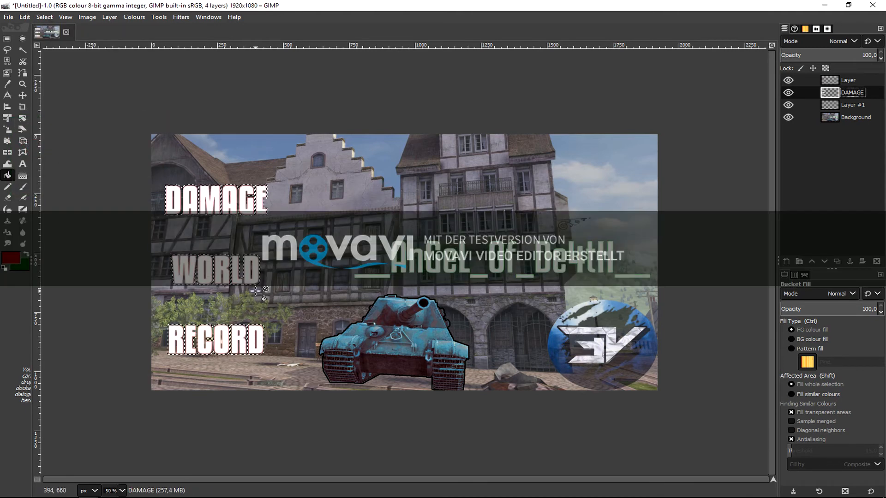
Fill the grown word selection on Layer #1 with the dark red foreground colour and remove the selection.
left_click(838, 106)
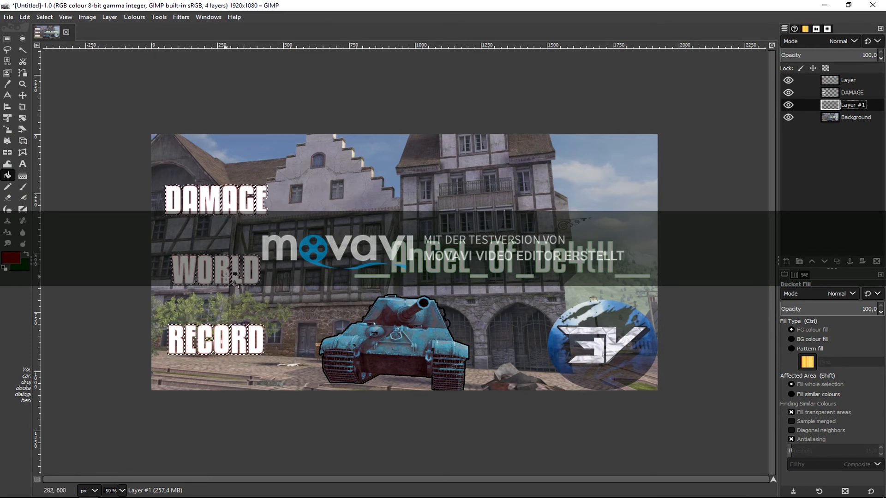
left_click(25, 17)
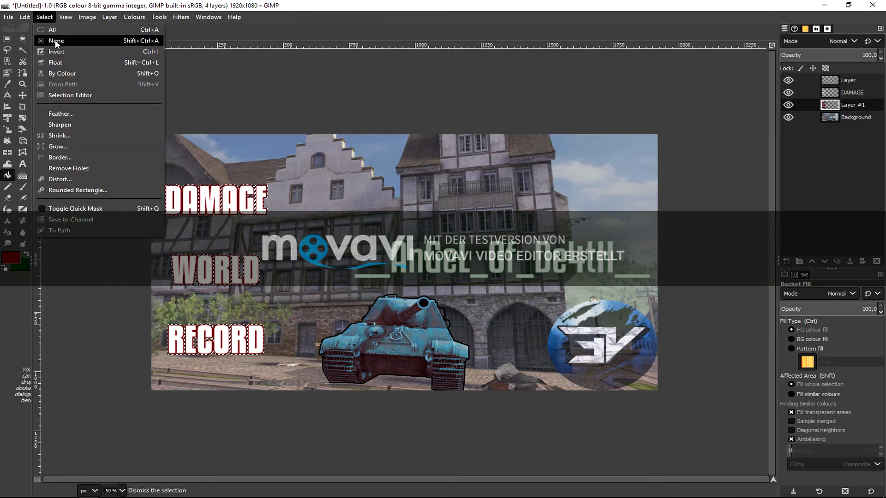
left_click(55, 40)
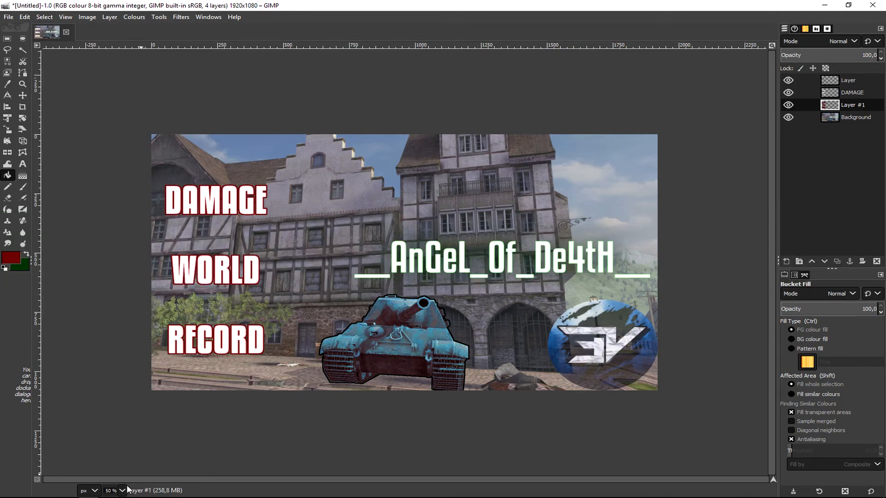
Apply a Gaussian Blur with Size X and Size Y of 50 to the dark red outlines on Layer #1.
scroll(125, 488, "up", 1)
left_click_drag(441, 479, 337, 477)
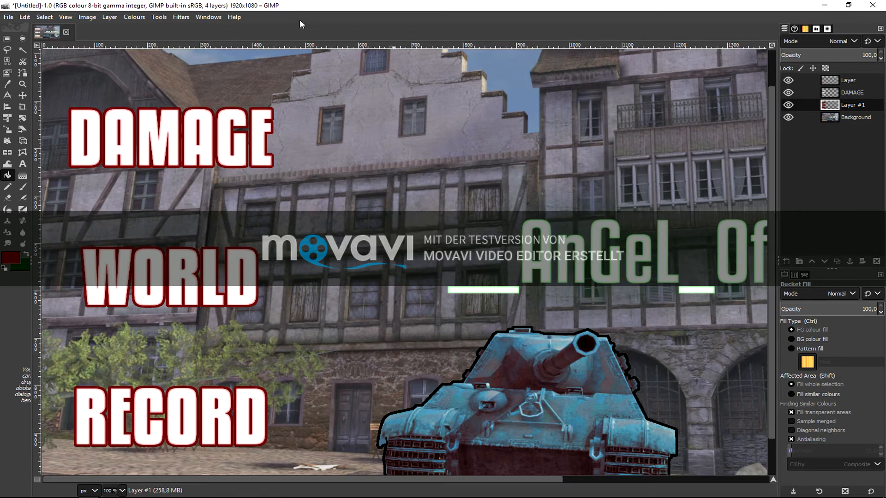
left_click(180, 17)
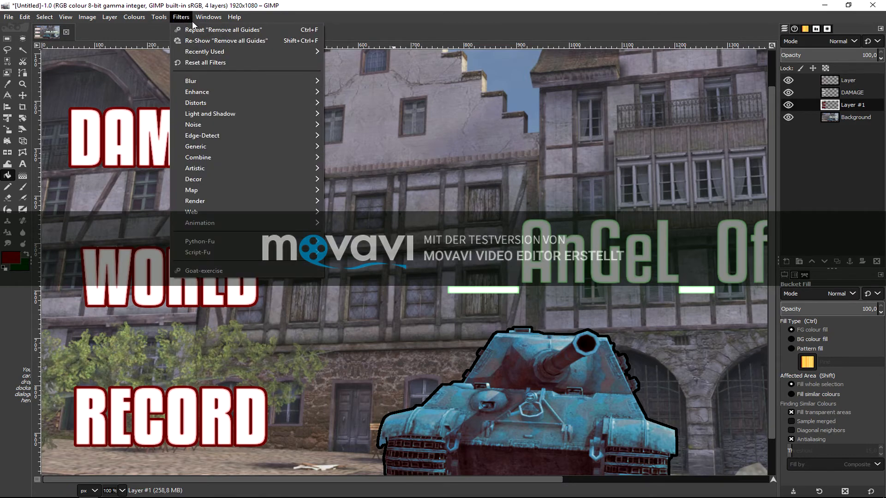
mouse_move(258, 81)
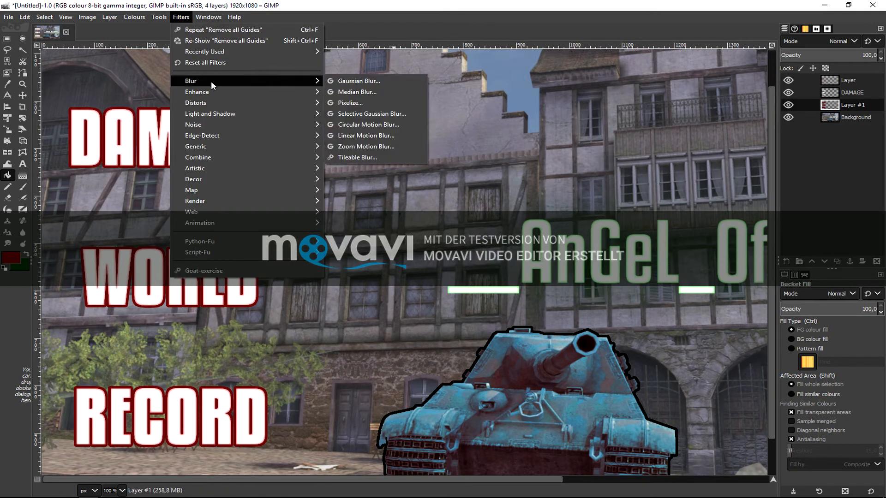
left_click(347, 81)
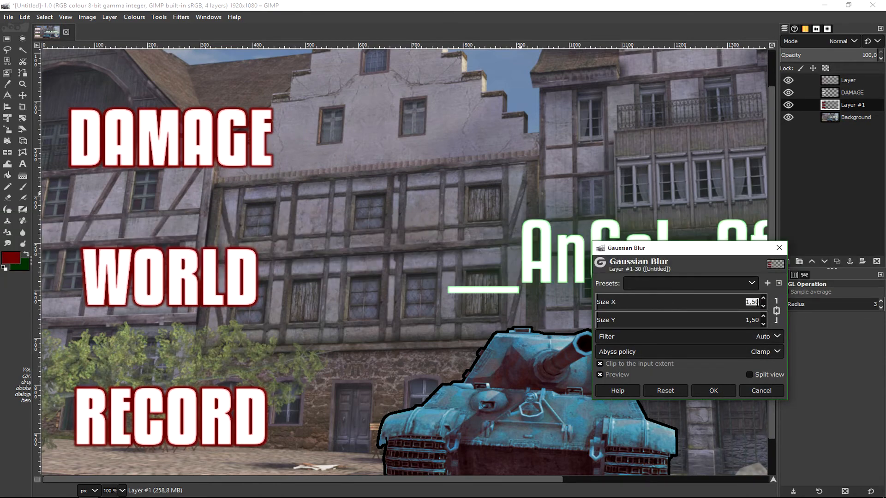
type("50")
key("Return")
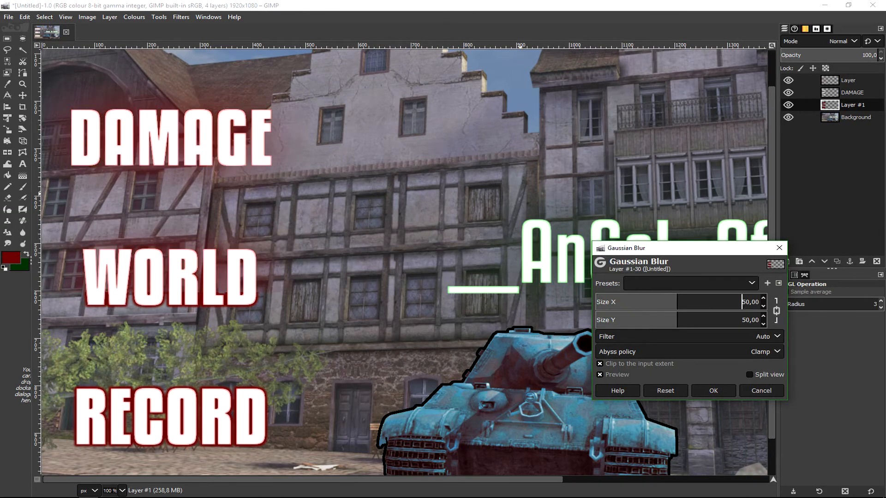
left_click(714, 391)
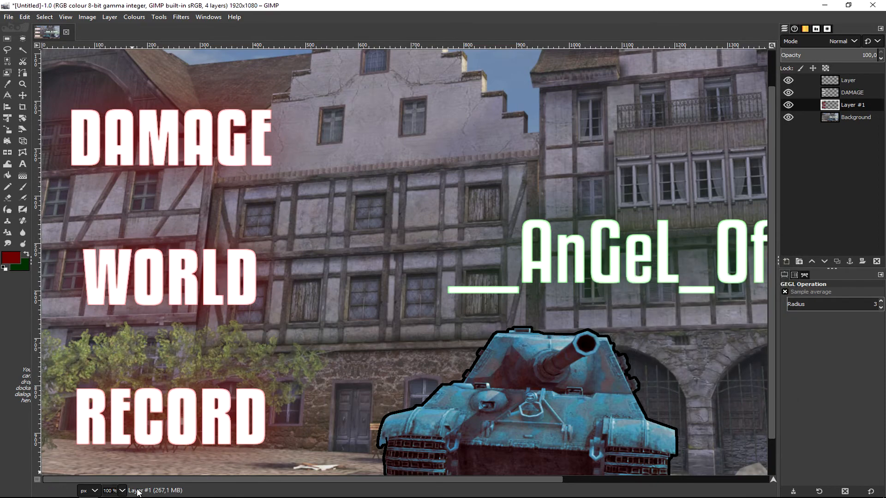
scroll(123, 492, "down", 1)
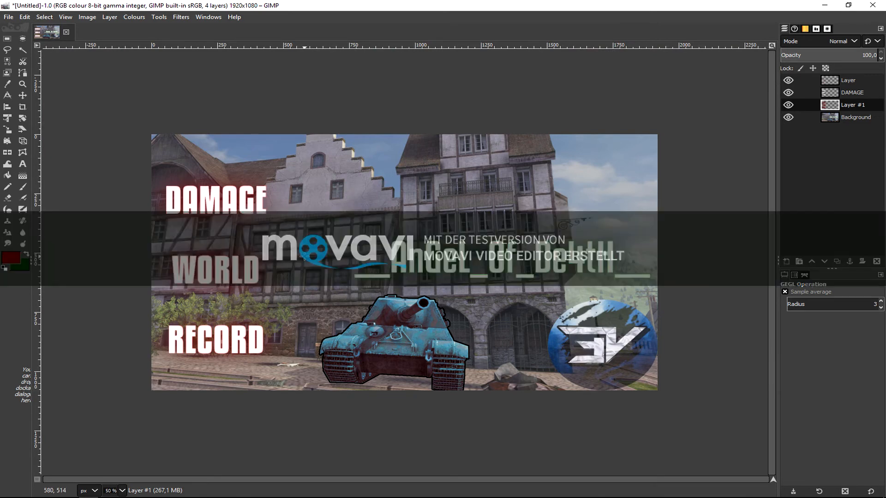
Activate the Text tool and reset and swap the colours to get a white foreground with black background.
left_click(23, 163)
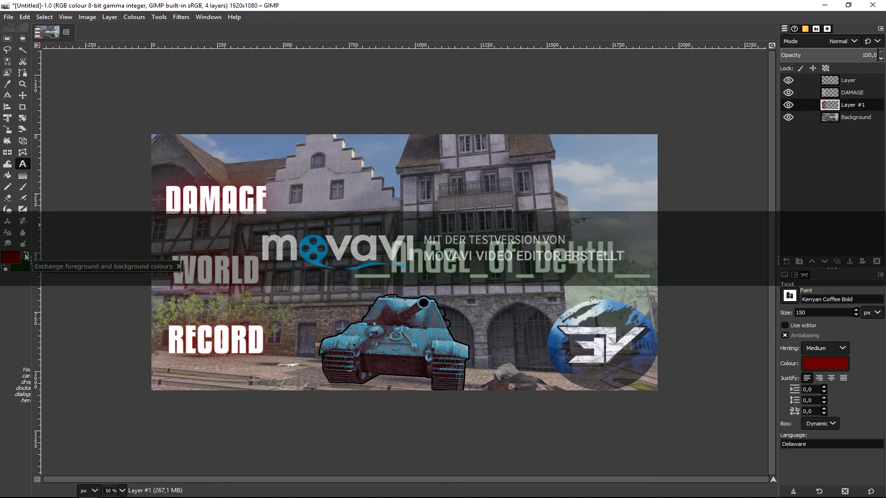
left_click(5, 269)
left_click(26, 254)
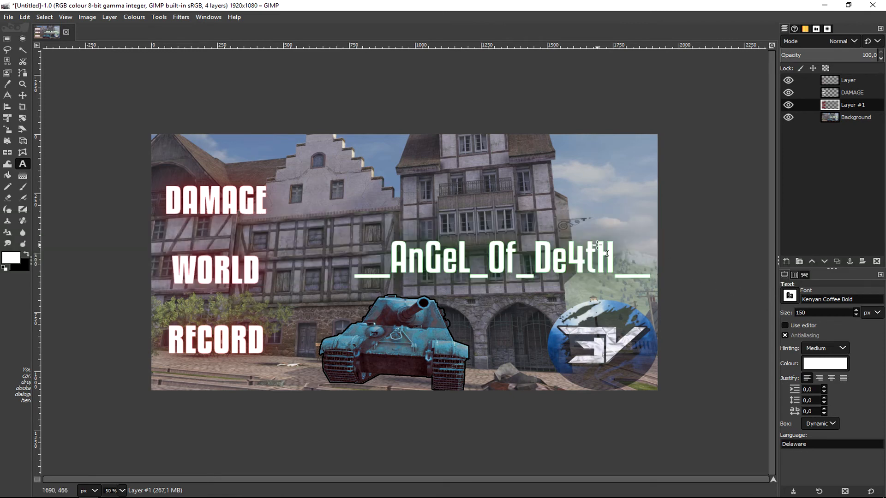
Set the text font to Poetsen One.
triple_click(859, 299)
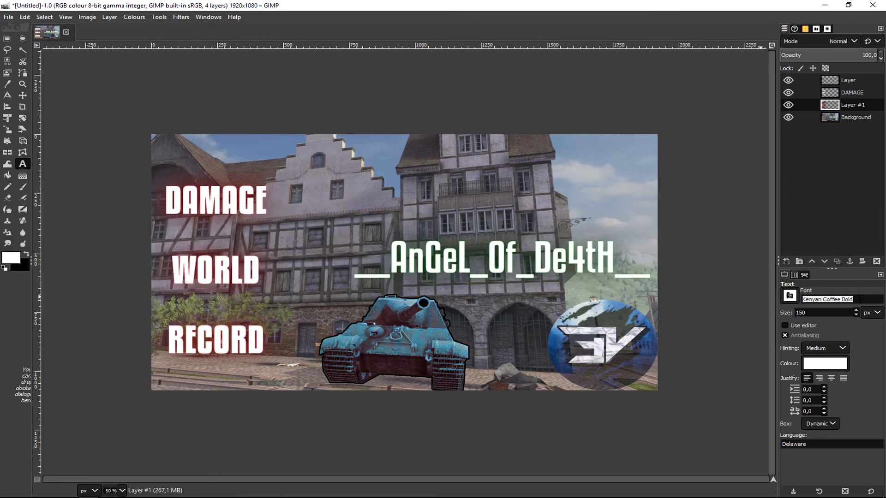
type("P")
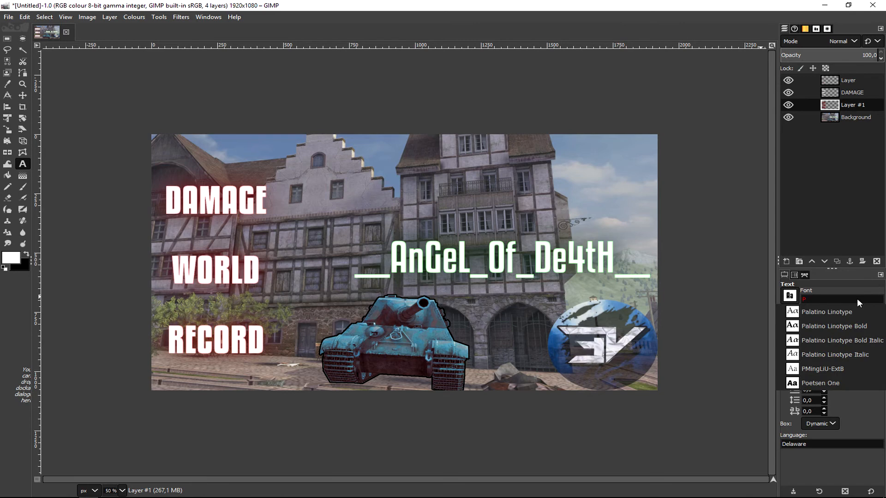
left_click(834, 380)
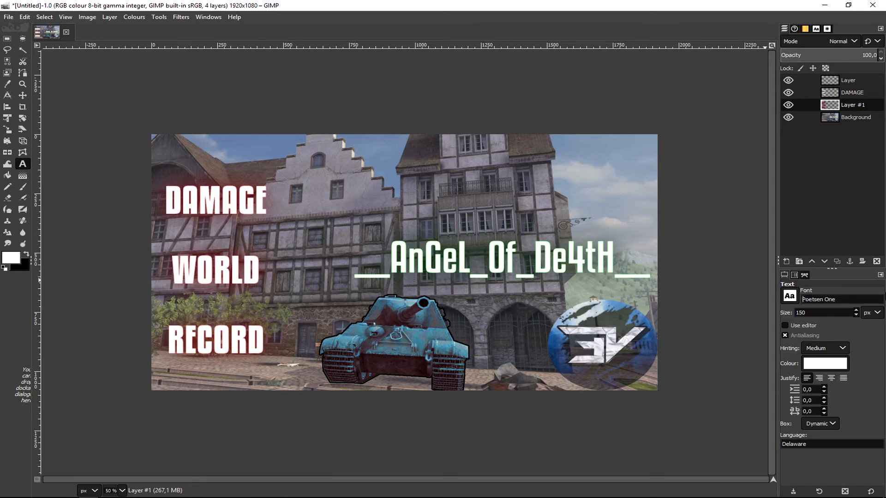
Set the text font to Kenyan Coffee.
triple_click(851, 299)
key("BackSpace")
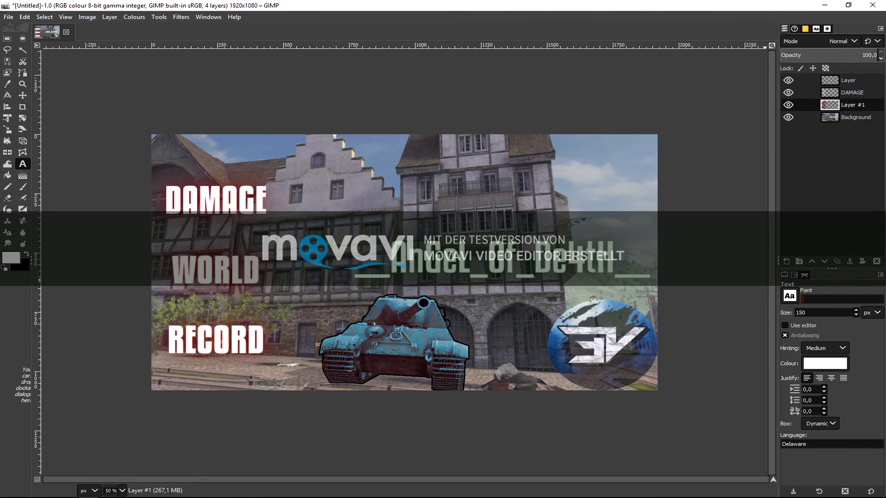
type("Kenyan Coffee")
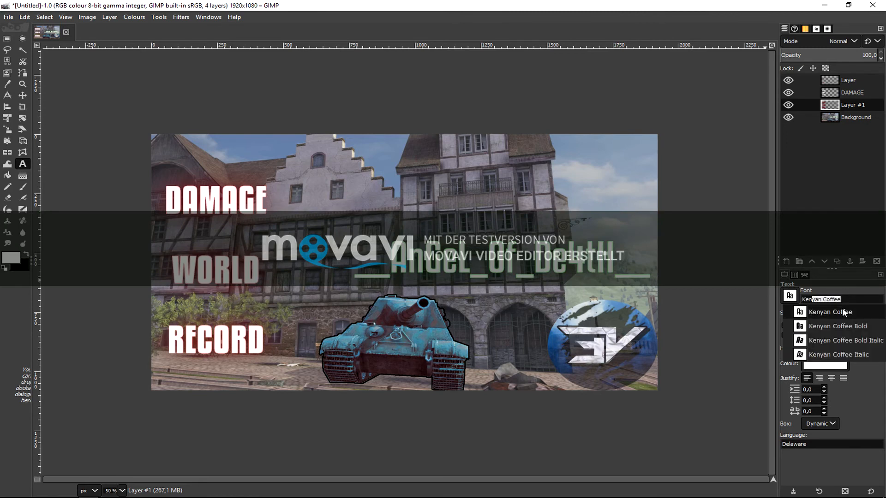
left_click(841, 309)
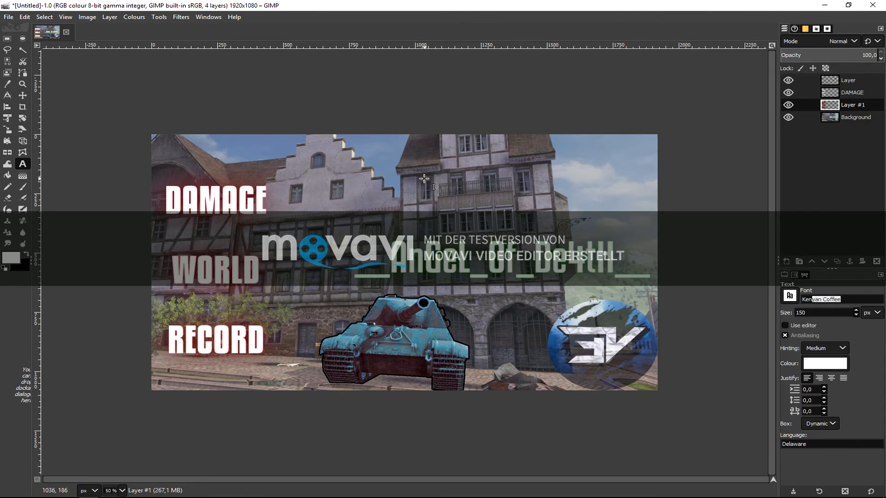
Add the white text "Jagdtiger" on the building above the player-name text.
left_click(426, 179)
type("Jahd")
key("BackSpace")
key("BackSpace")
type("gf")
key("BackSpace")
type("dtiger")
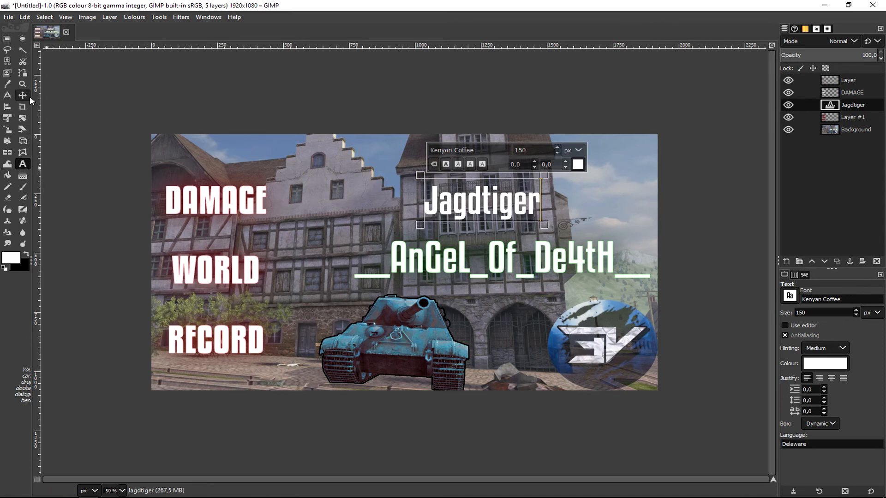
Enlarge the Jagdtiger text to 180 px and move it up and left, closer to the DAMAGE title.
double_click(512, 191)
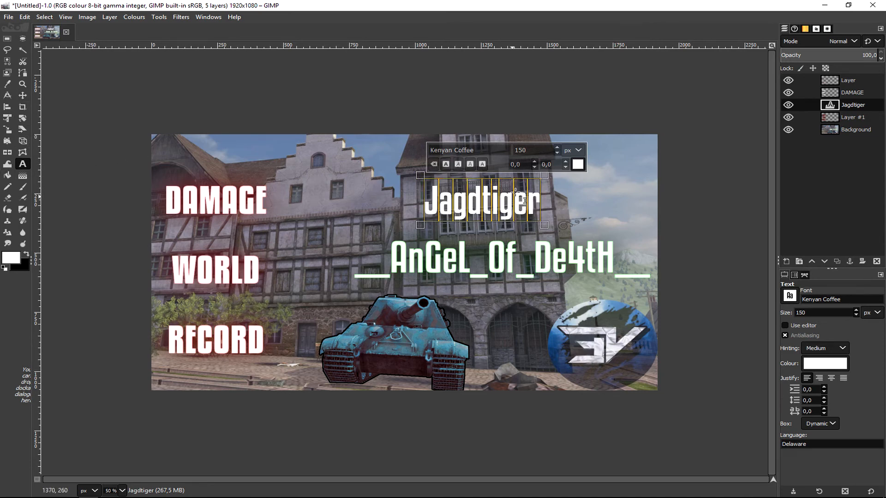
left_click(558, 146)
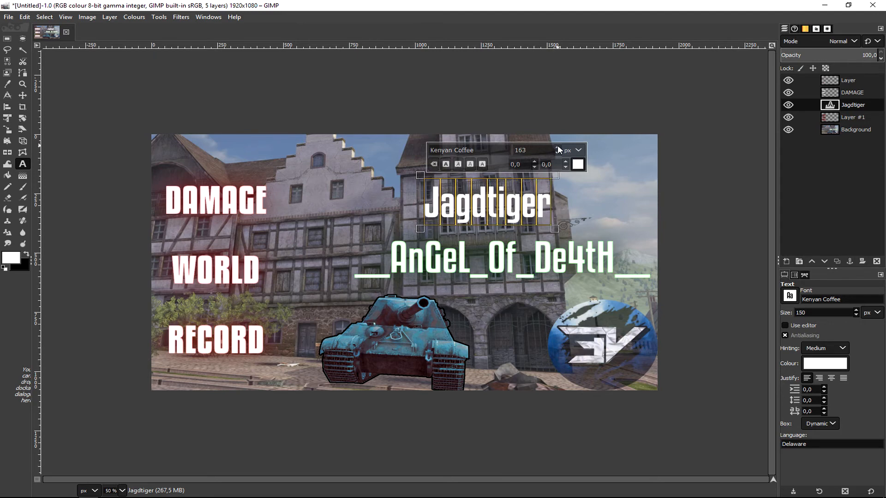
left_click(558, 147)
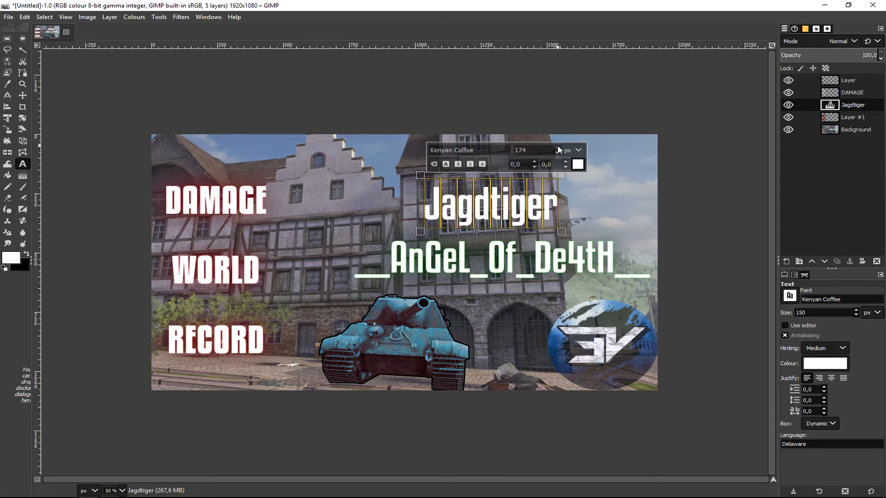
left_click(557, 146)
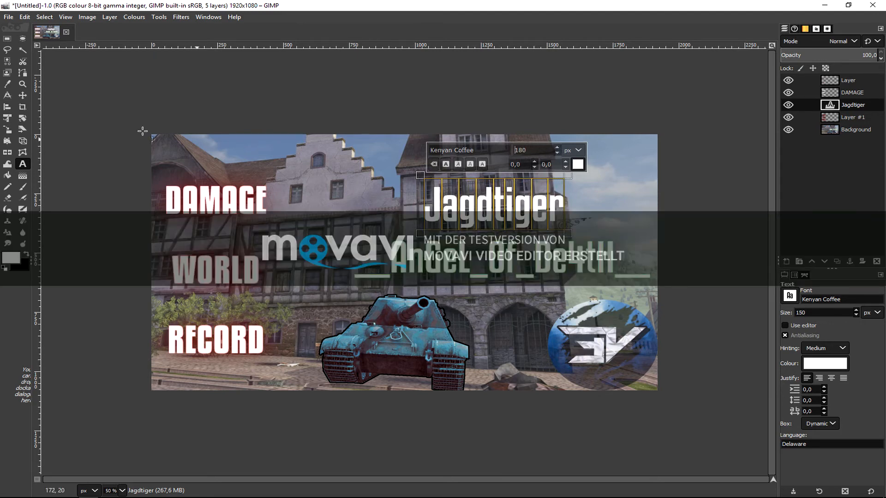
left_click(22, 95)
left_click_drag(484, 219, 403, 200)
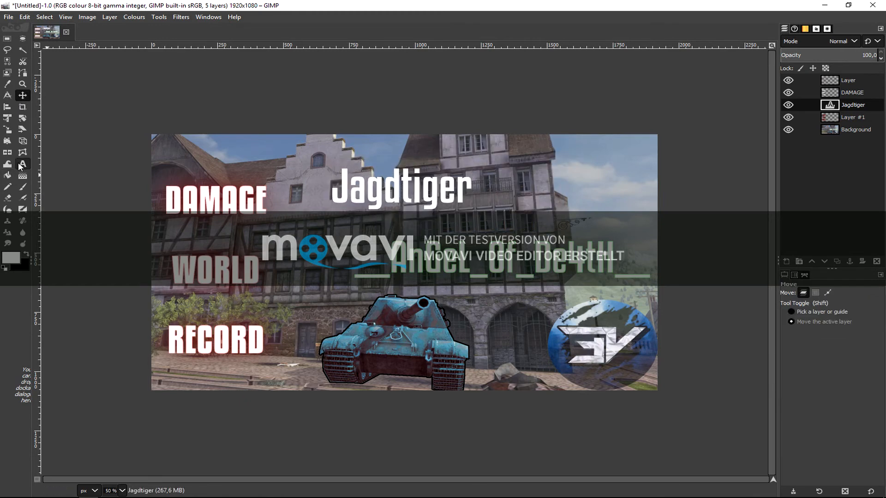
Set the foreground colour to the bright green 00ff00 from the recent colours.
left_click(22, 164)
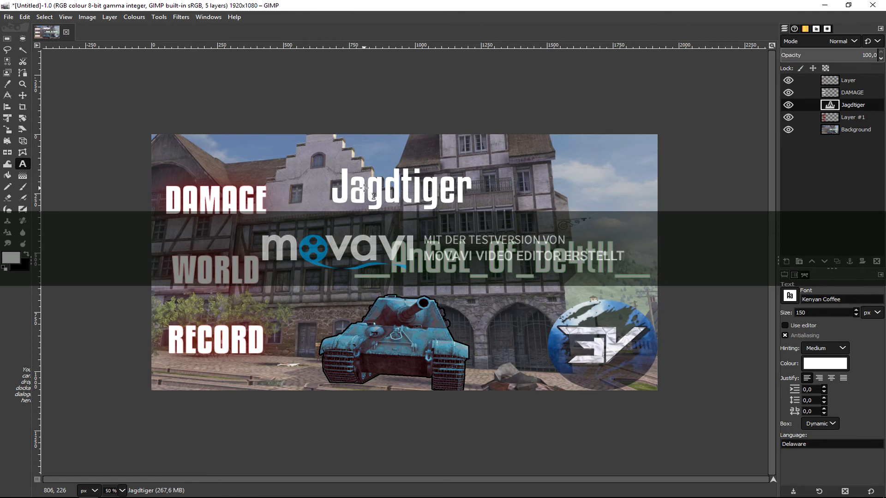
left_click(12, 261)
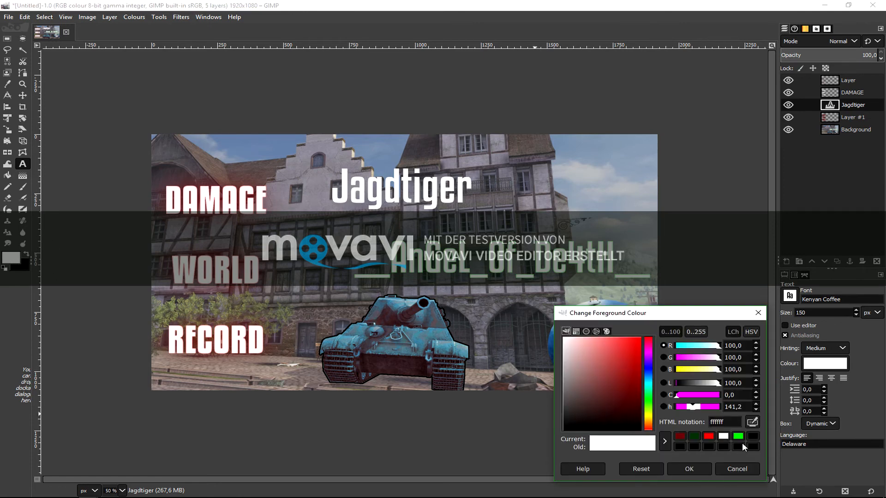
left_click(738, 437)
left_click(701, 468)
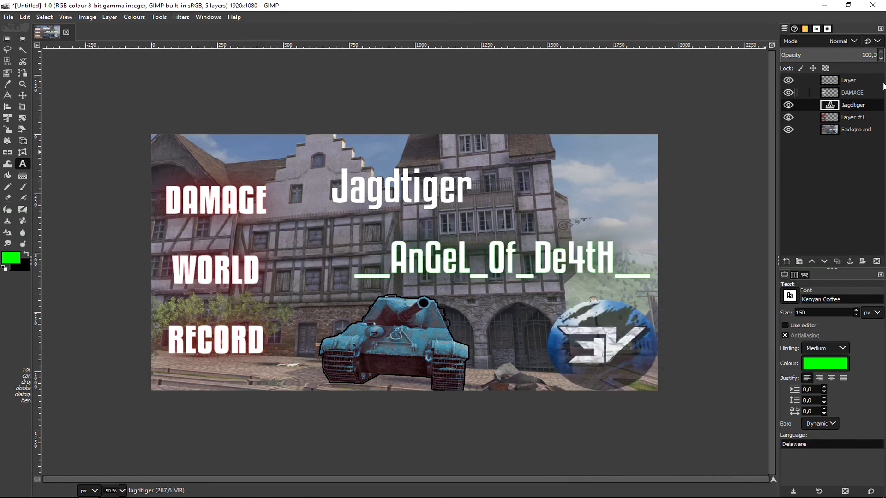
Move the Jagdtiger layer to the top of the stack and merge all layers beneath it down into Background.
left_click_drag(854, 107, 853, 77)
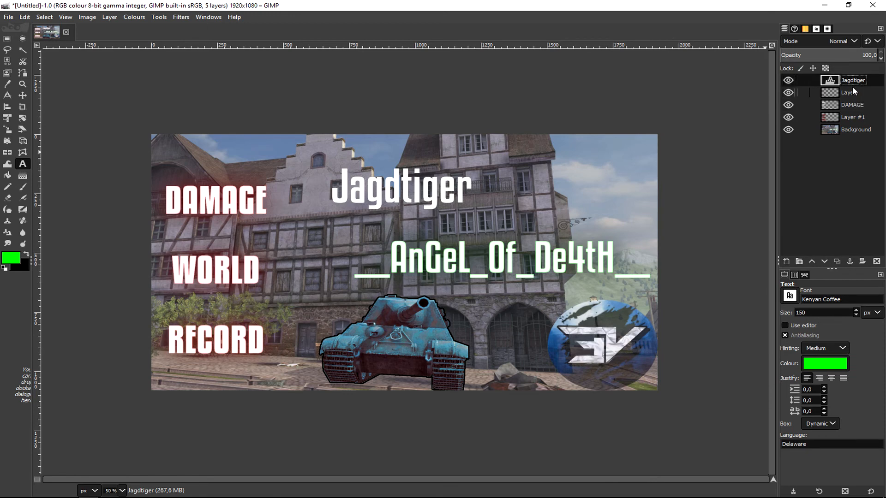
right_click(853, 88)
left_click(783, 214)
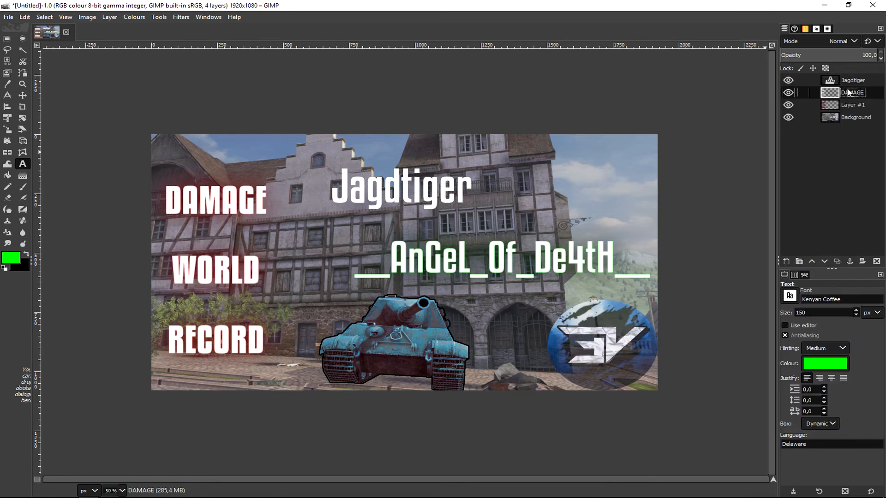
right_click(846, 89)
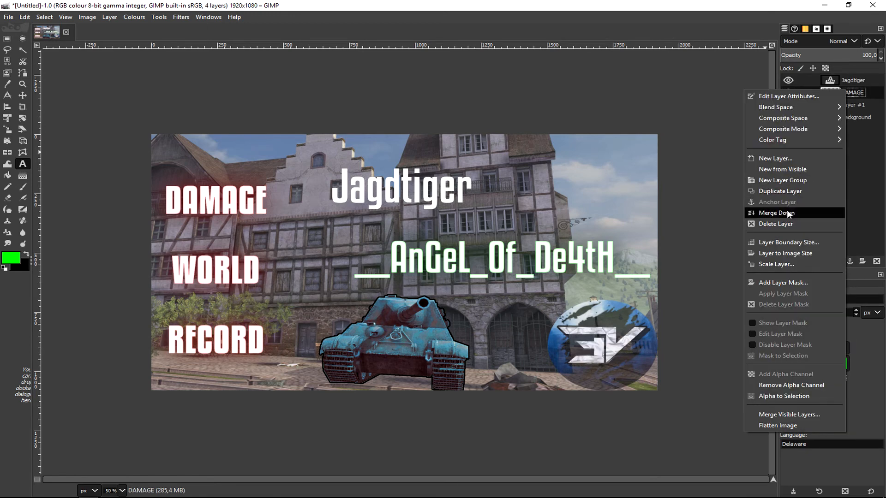
left_click(787, 213)
right_click(853, 95)
left_click(796, 215)
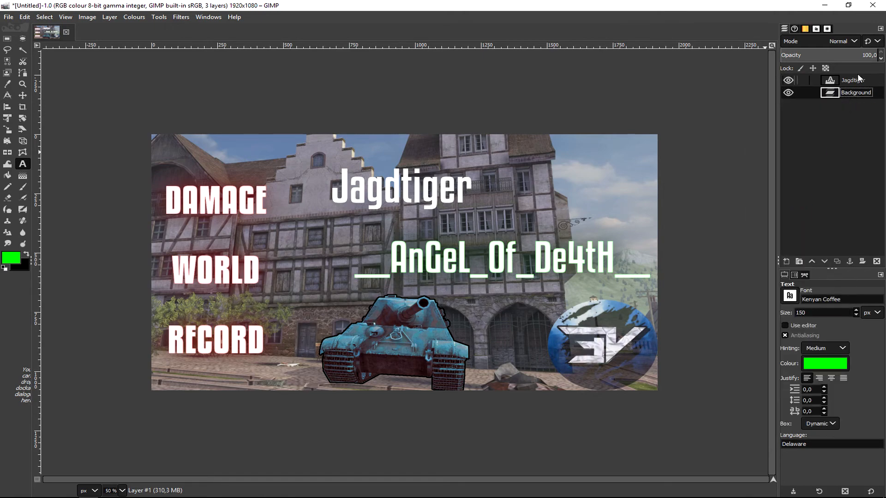
Create a selection from the Jagdtiger layer's alpha and fill it with bright green on a new transparent layer.
left_click(854, 80)
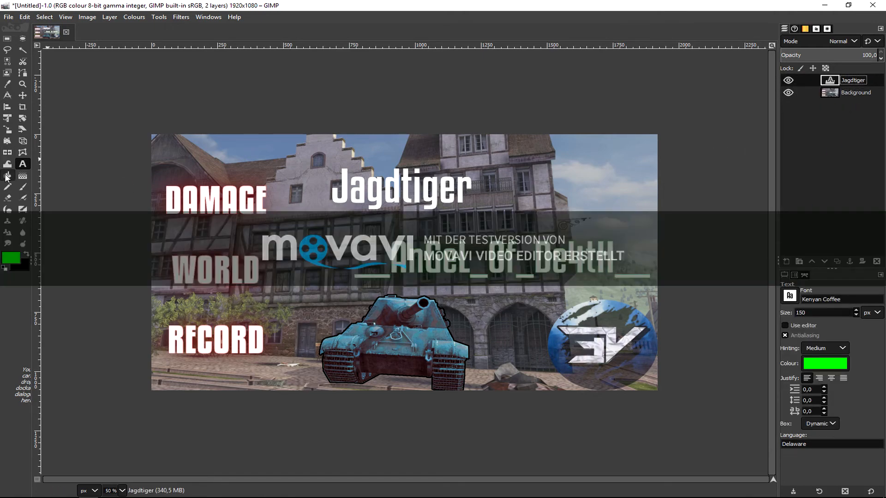
right_click(846, 83)
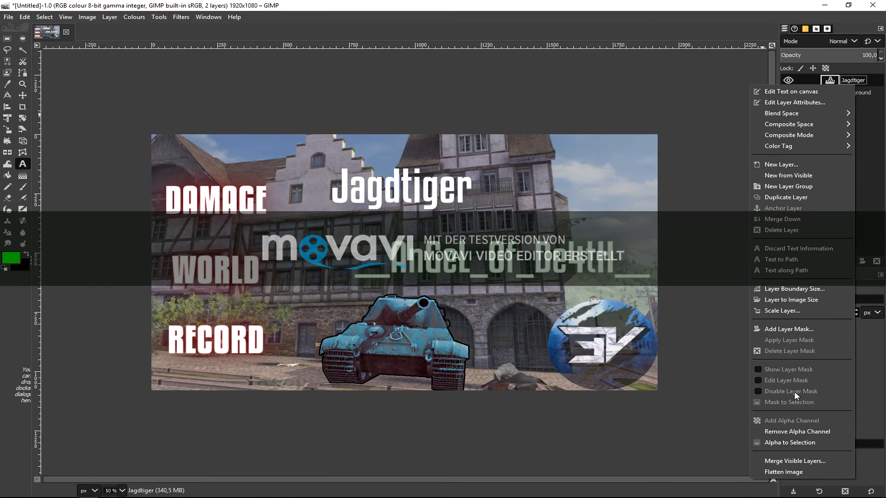
left_click(794, 442)
left_click(790, 263)
left_click(809, 409)
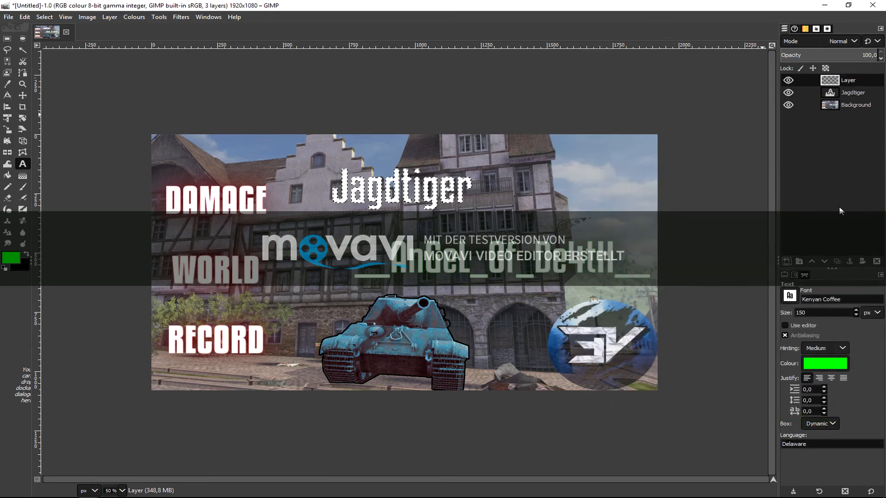
left_click(8, 175)
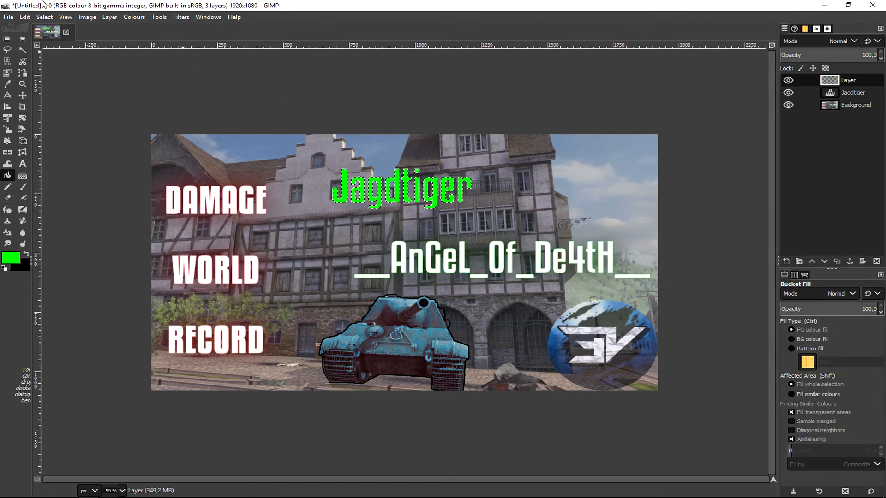
Shrink the Jagdtiger letter selection by 1 px and feather it by 5 px.
left_click(21, 21)
mouse_move(45, 17)
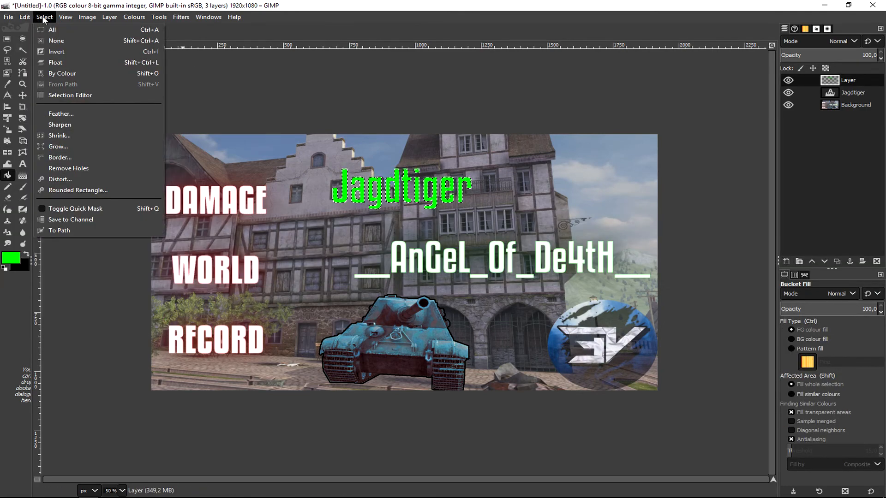
left_click(84, 133)
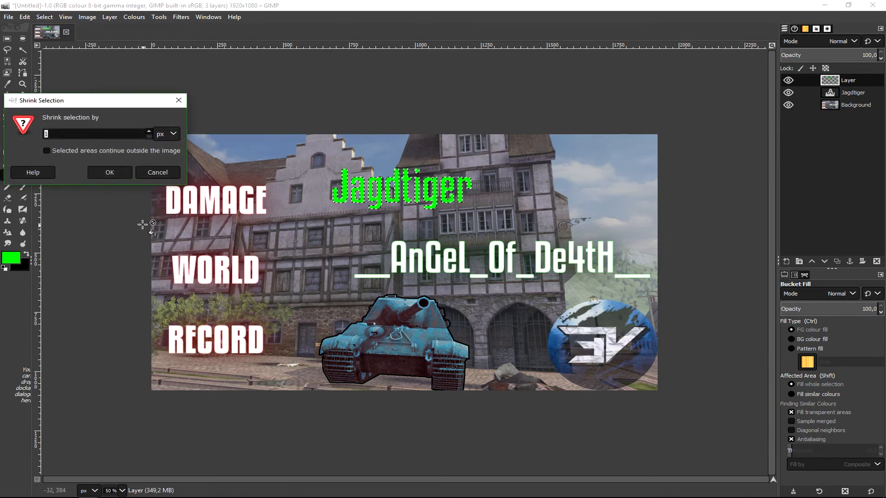
left_click(112, 172)
left_click(38, 18)
left_click(60, 112)
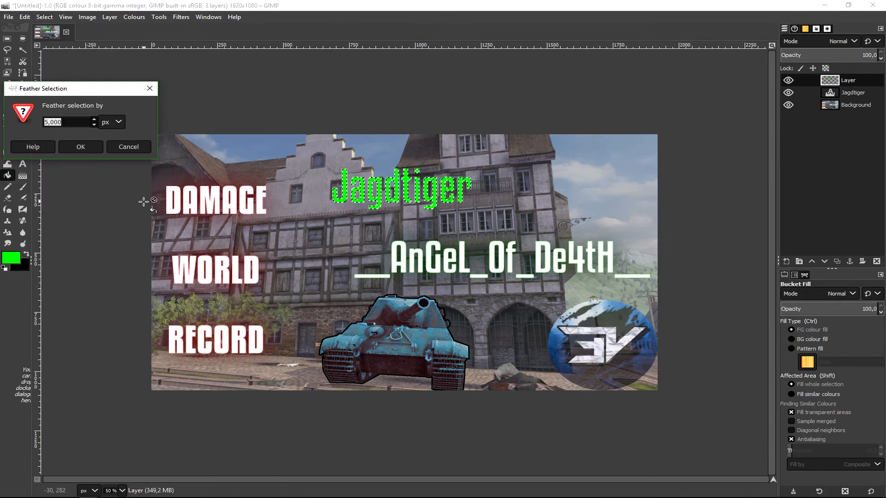
left_click(74, 146)
Clear the feathered selection from the green fill and remove the selection.
left_click(25, 17)
left_click(75, 185)
left_click(44, 16)
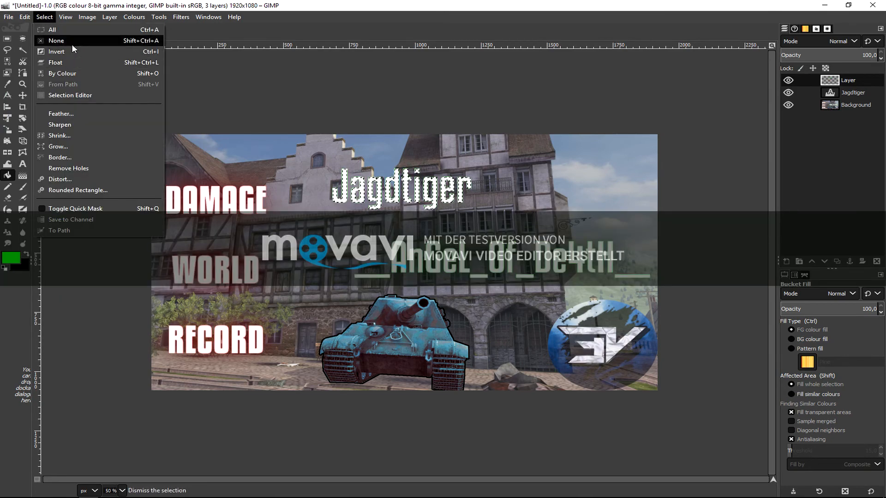
left_click(71, 43)
Create a selection from the Jagdtiger layer's alpha and add a new transparent layer directly above Background.
right_click(857, 91)
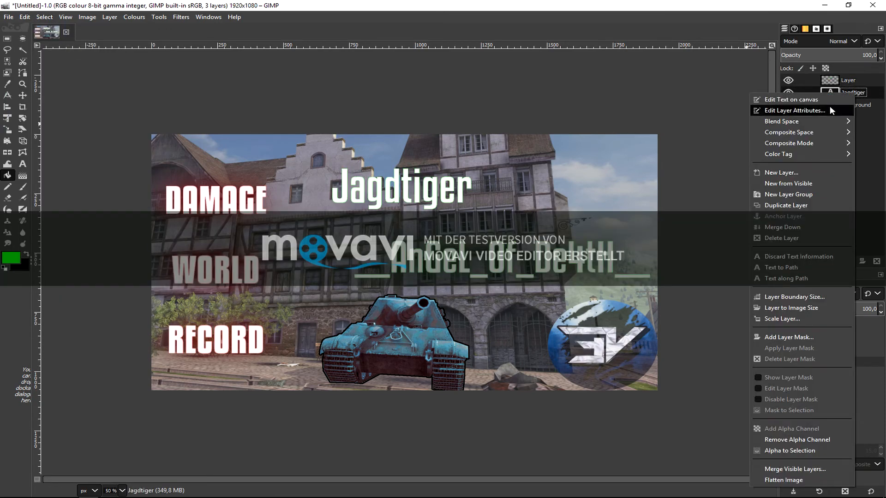
left_click(790, 447)
left_click(795, 105)
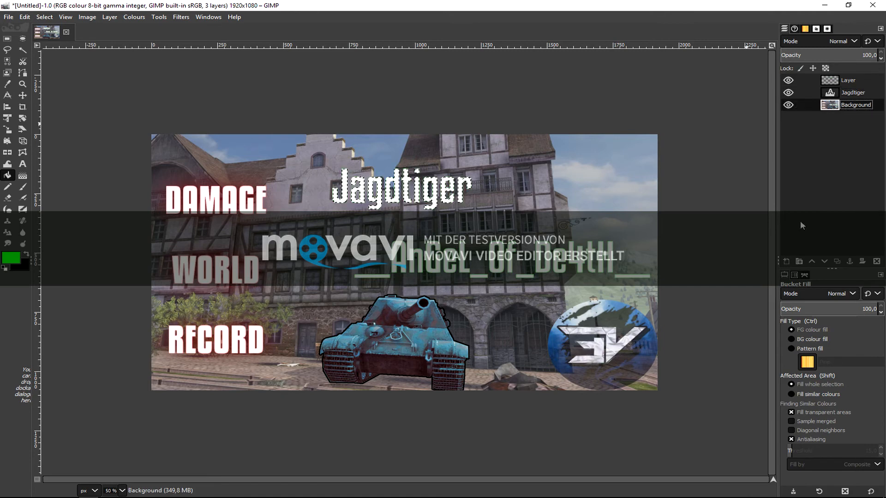
left_click(785, 262)
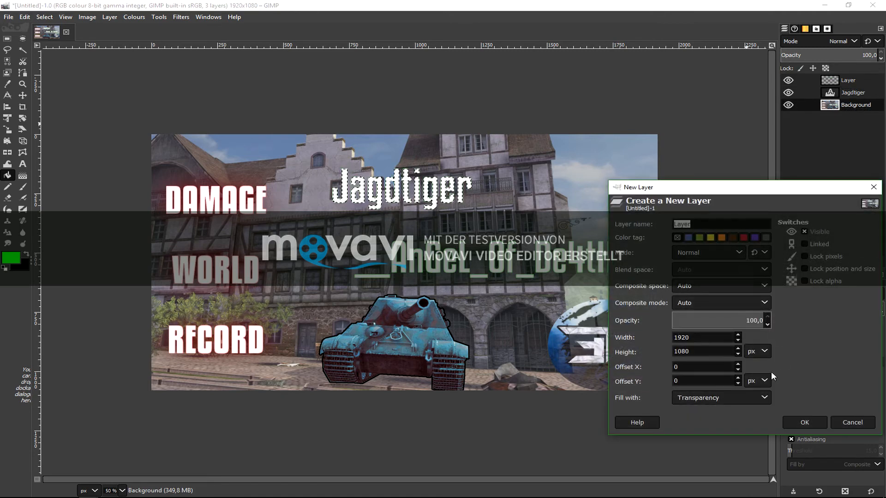
left_click(805, 423)
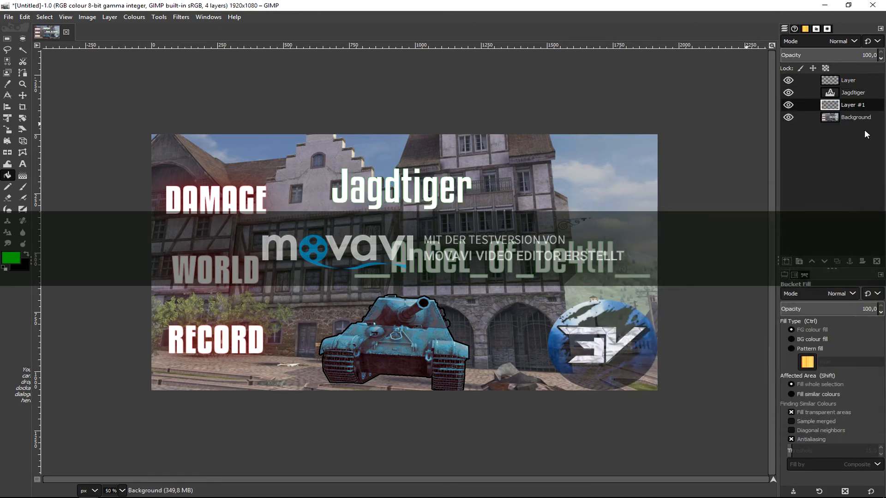
Grow the Jagdtiger letter selection by 5 px.
left_click(51, 18)
left_click(78, 145)
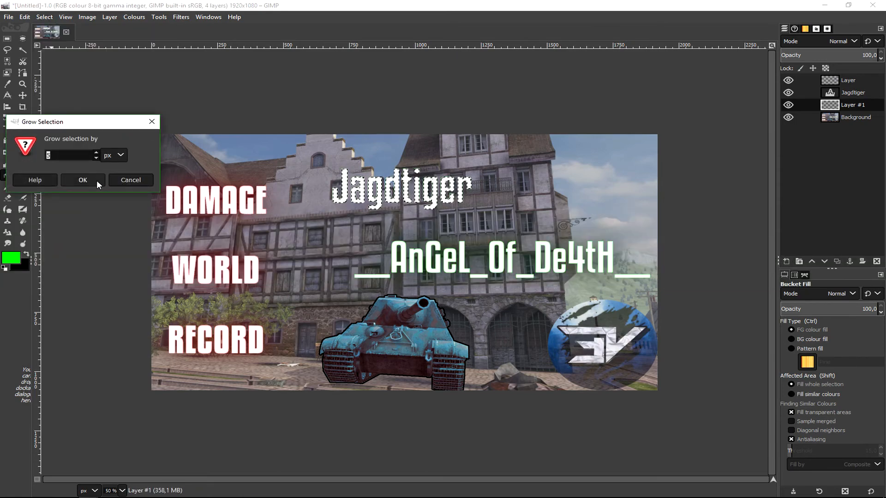
left_click(83, 180)
Set the foreground colour to dark green and fill the grown selection with it on Layer #1.
left_click(18, 259)
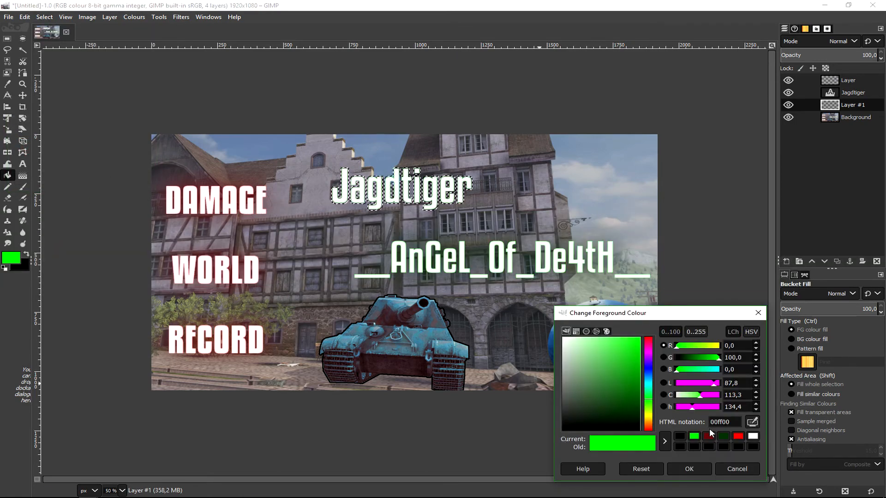
left_click(723, 437)
left_click(688, 467)
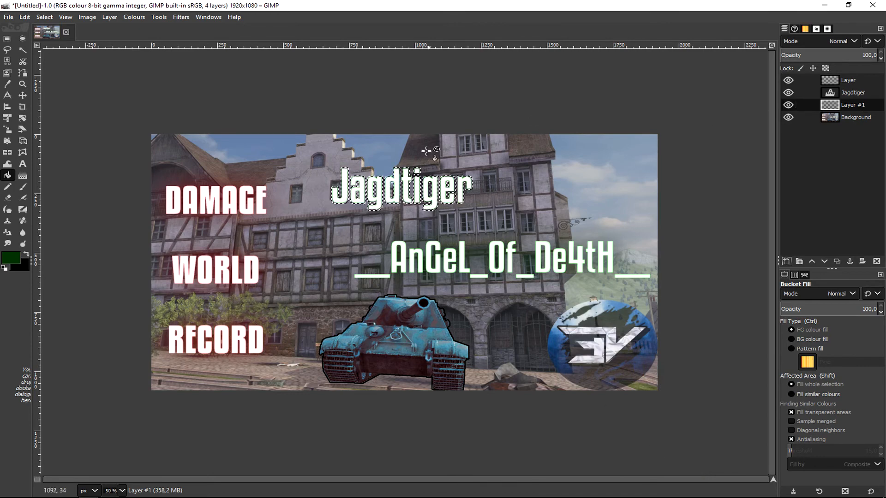
left_click(25, 17)
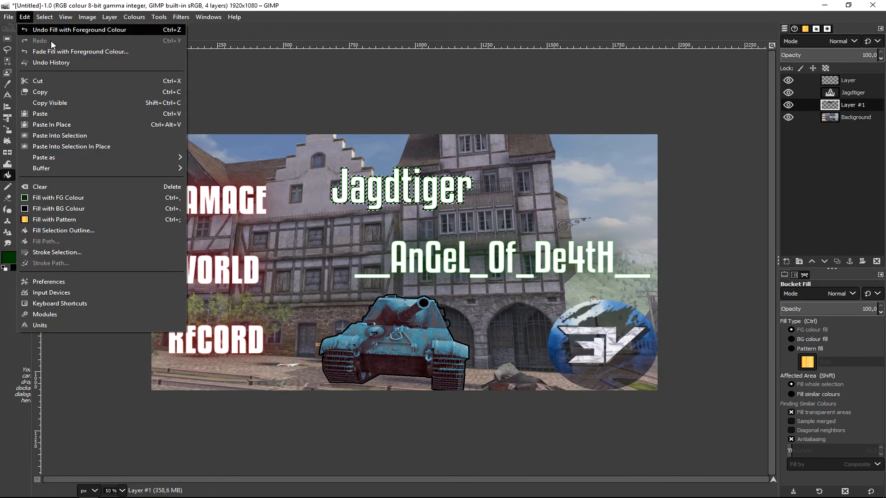
Remove the selection and repeat the Gaussian Blur on the green fill in Layer #1 behind the Jagdtiger title.
mouse_move(44, 17)
left_click(57, 41)
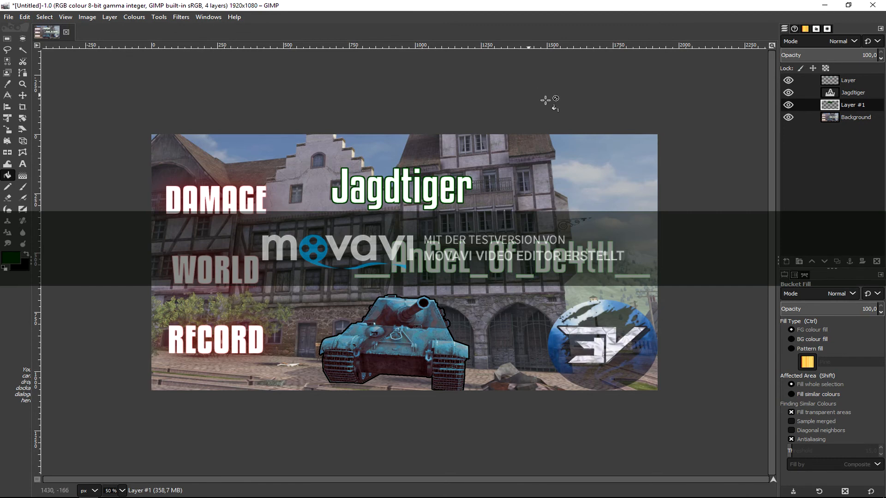
left_click(180, 18)
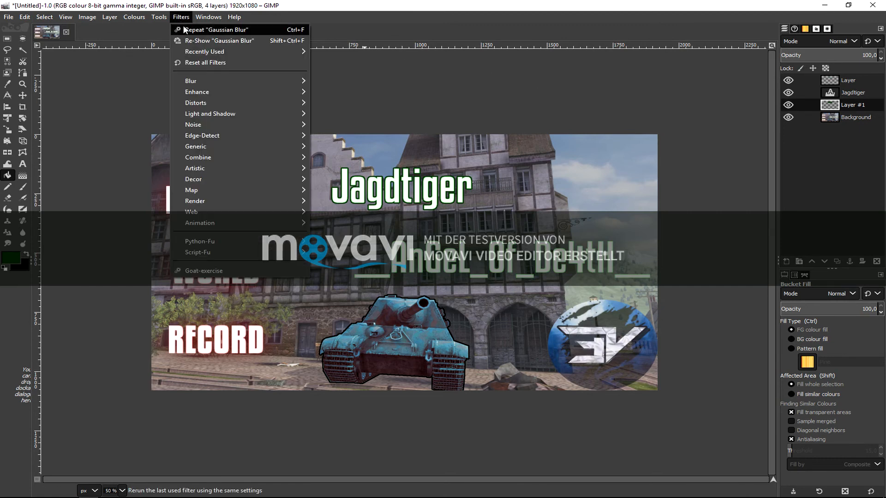
left_click(183, 29)
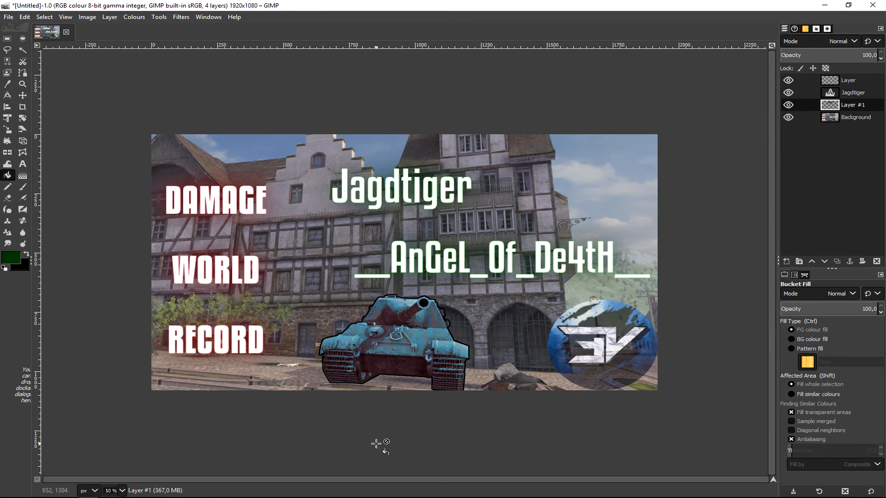
Export the finished banner to the Desktop folder as a JPEG named Jagdtiger.jpg.
left_click(9, 17)
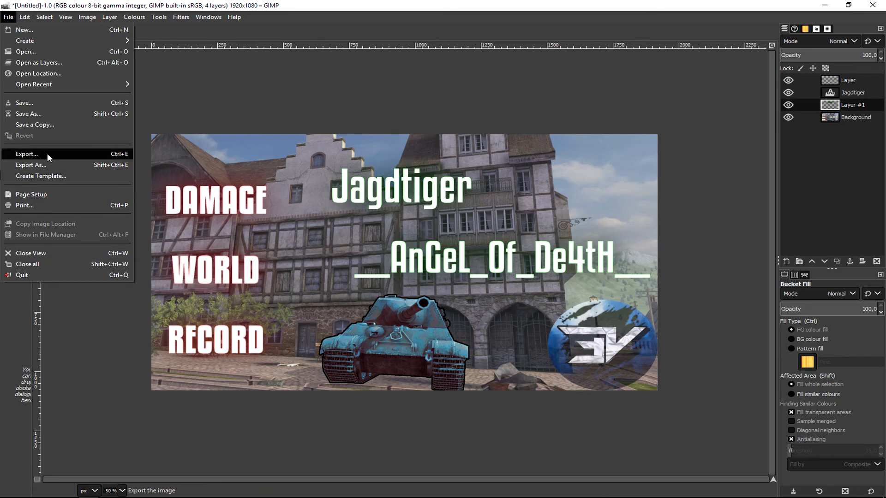
left_click(53, 165)
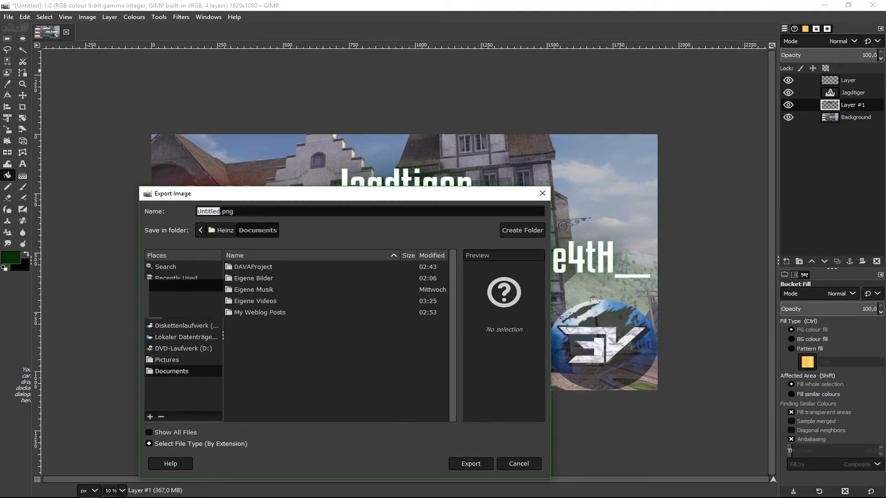
left_click(183, 309)
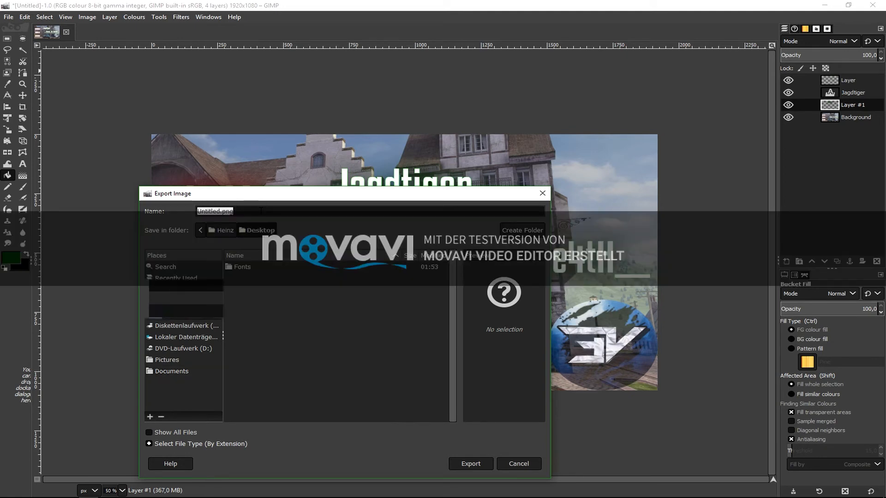
key("BackSpace")
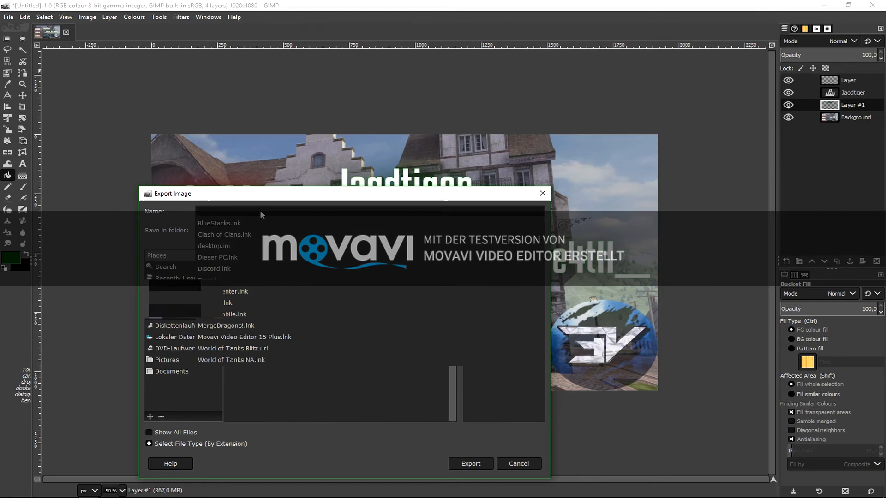
type("Jagdtiger.jpg")
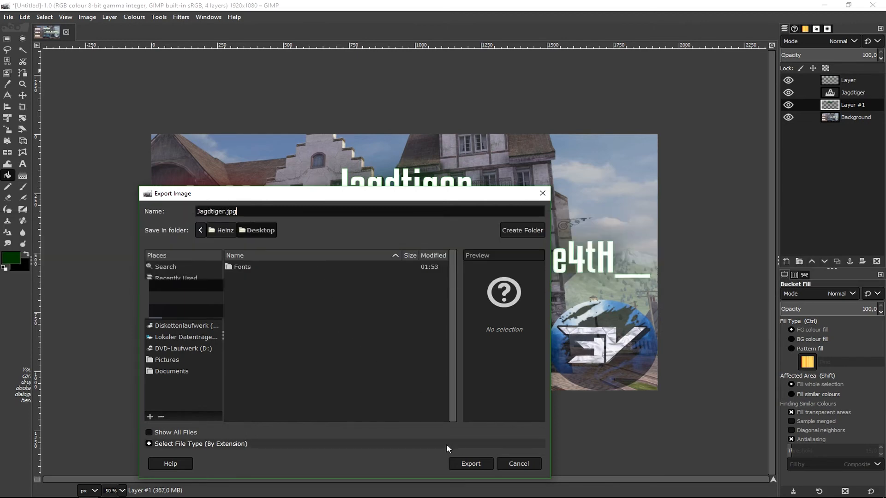
left_click(470, 464)
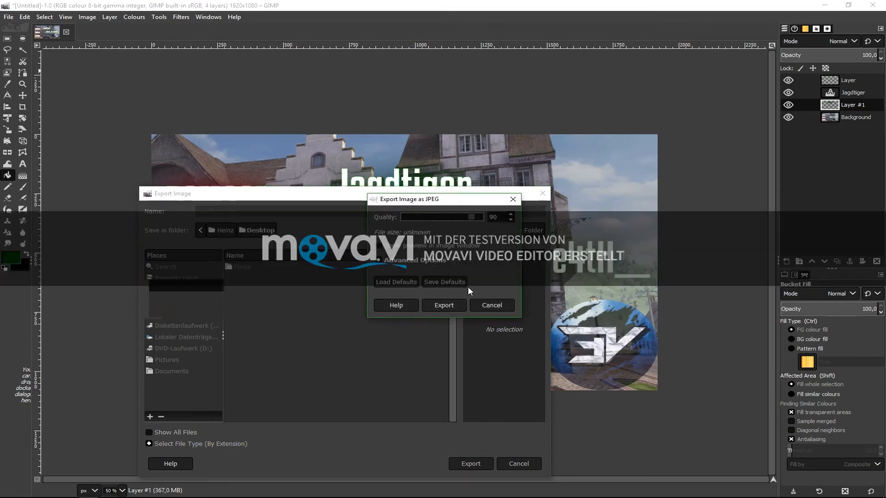
left_click(460, 308)
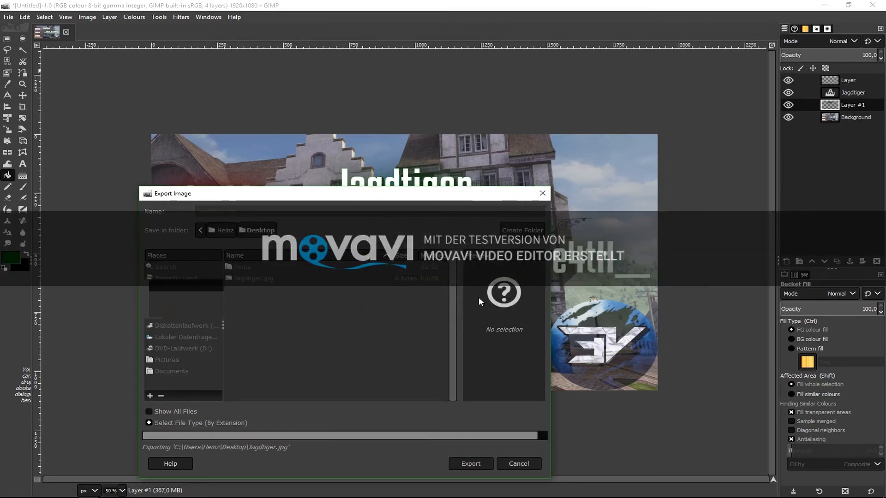
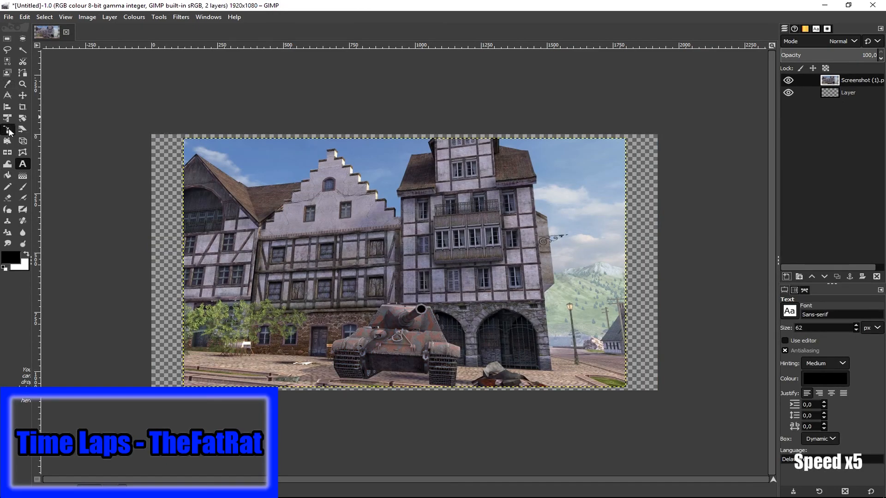
Scale the screenshot layer proportionally to the 1920 px canvas width and move it to cover the whole canvas.
left_click(185, 139)
left_click_drag(185, 139, 148, 127)
left_click_drag(628, 388, 673, 406)
left_click(714, 78)
left_click(714, 78)
left_click(694, 117)
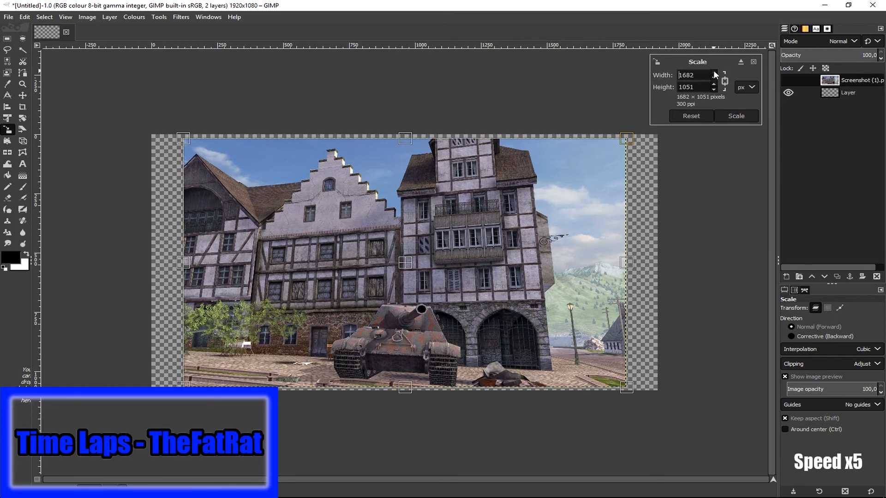
left_click(715, 73)
left_click(714, 78)
type("920")
key("Return")
left_click(736, 116)
left_click(24, 97)
left_click_drag(415, 284, 363, 262)
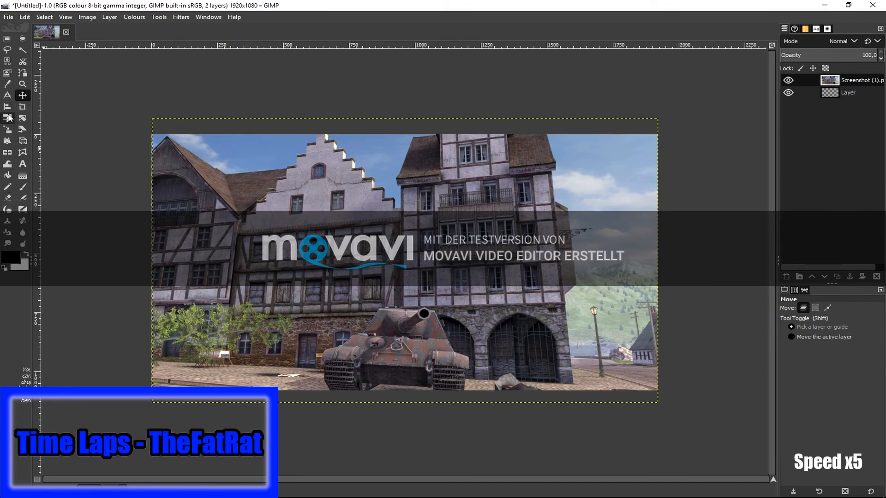
Centre the screenshot layer vertically on the canvas with the Align tool.
left_click(159, 17)
mouse_move(207, 30)
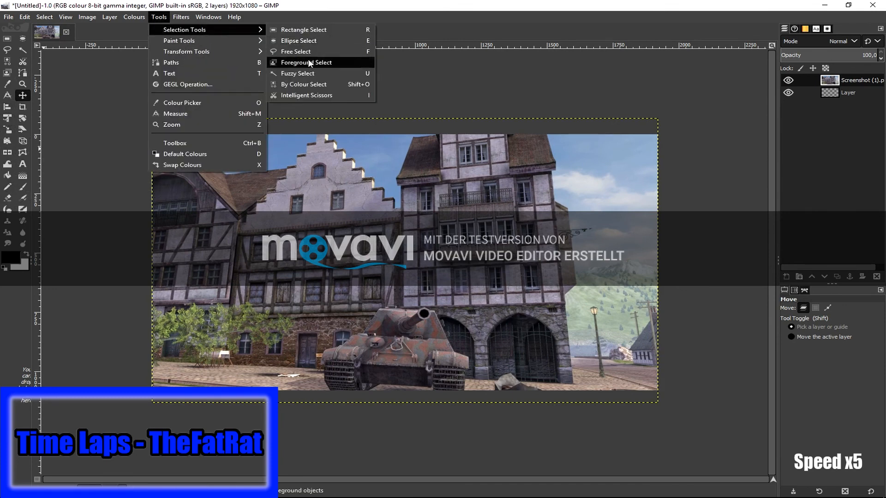
mouse_move(225, 52)
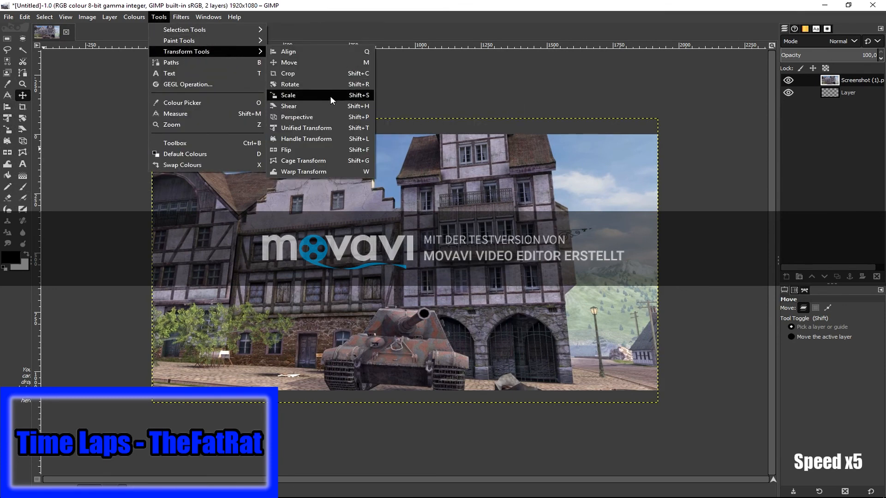
left_click(308, 52)
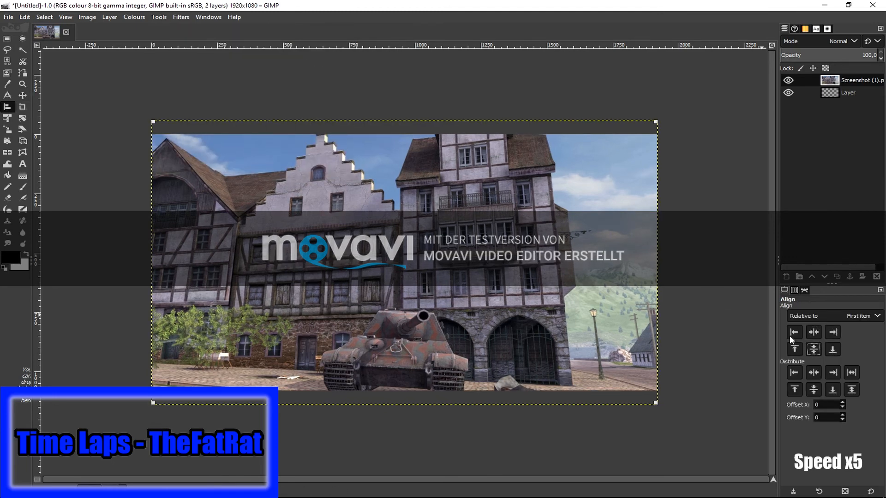
Delete the empty layer below the screenshot and move the screenshot up until its lower edge meets the canvas's lower edge.
left_click(23, 95)
right_click(844, 89)
left_click(791, 222)
right_click(861, 86)
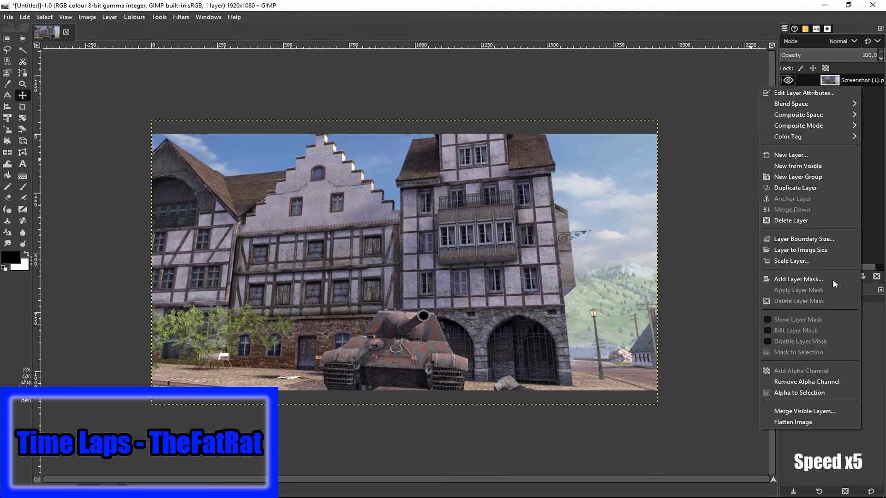
left_click(417, 306)
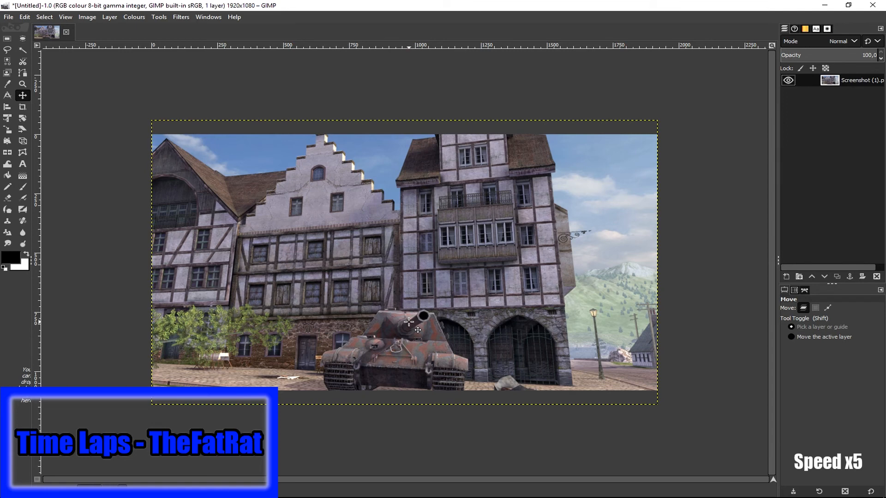
left_click_drag(429, 345, 441, 313)
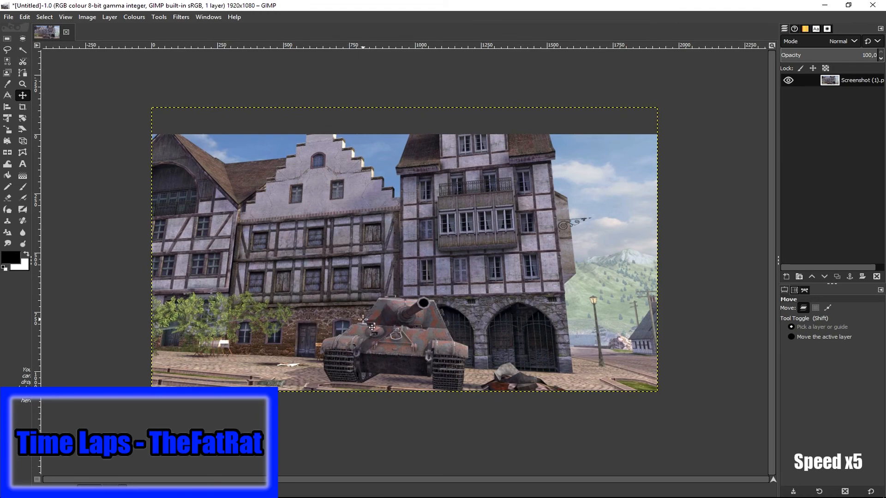
Start a Free Select outline at the tank's left track and trace the hull underside and the right track up to the fender.
scroll(392, 374, "up", 6)
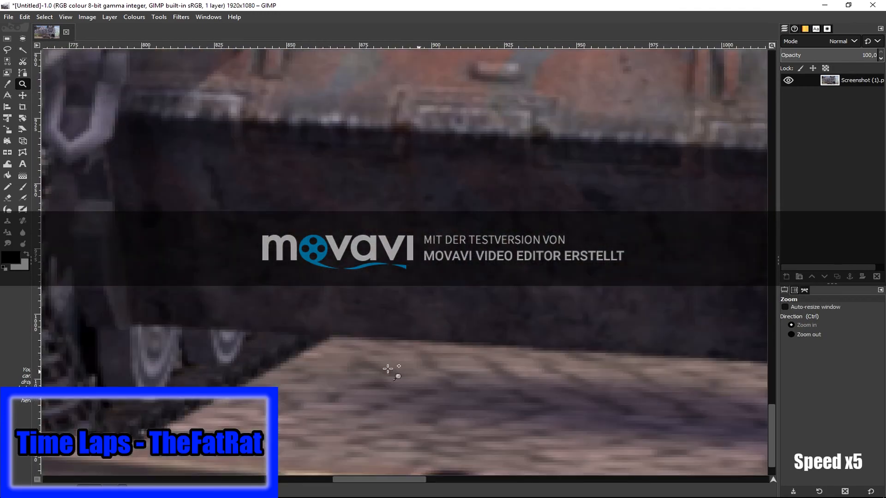
key("f")
left_click(139, 446)
left_click(330, 337)
left_click_drag(378, 480, 474, 481)
left_click(363, 368)
left_click(364, 374)
left_click(393, 377)
left_click(408, 365)
left_click(420, 333)
scroll(419, 369, "down", 1)
left_click(425, 464)
scroll(462, 259, "down", 1)
left_click(473, 424)
key("plus")
left_click(518, 295)
left_click(522, 185)
left_click(528, 118)
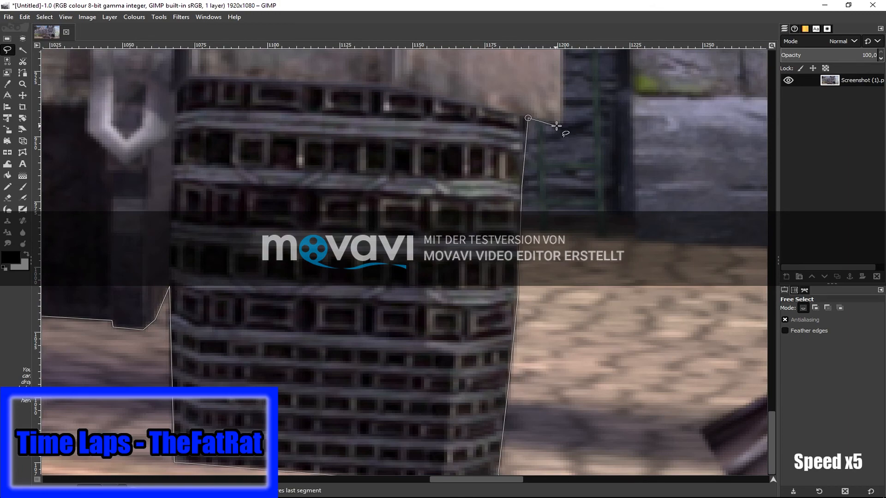
left_click(562, 123)
Continue the Free Select outline along the right fender and up the turret's right edge, following the attached track links.
scroll(562, 123, "up", 2)
left_click(559, 202)
left_click(406, 148)
left_click_drag(558, 202, 560, 202)
scroll(559, 202, "up", 2)
left_click(342, 244)
scroll(342, 244, "up", 3)
left_click(341, 301)
left_click(353, 264)
left_click(335, 238)
left_click(310, 246)
left_click(299, 220)
left_click(301, 170)
left_click(289, 156)
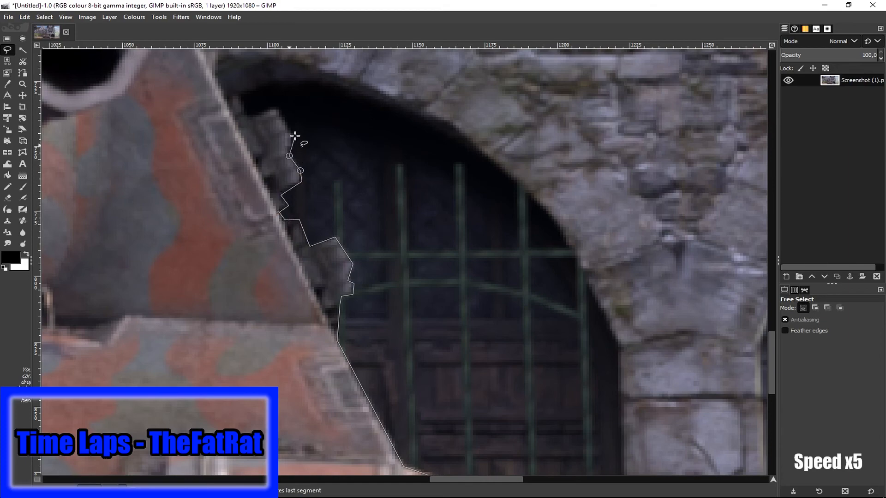
left_click(291, 134)
scroll(277, 132, "up", 1)
left_click(277, 215)
left_click(250, 225)
left_click(239, 204)
left_click(229, 207)
left_click(216, 157)
Continue the outline over the turret's upper right corner and around the top of the gun muzzle.
scroll(187, 368, "up", 2)
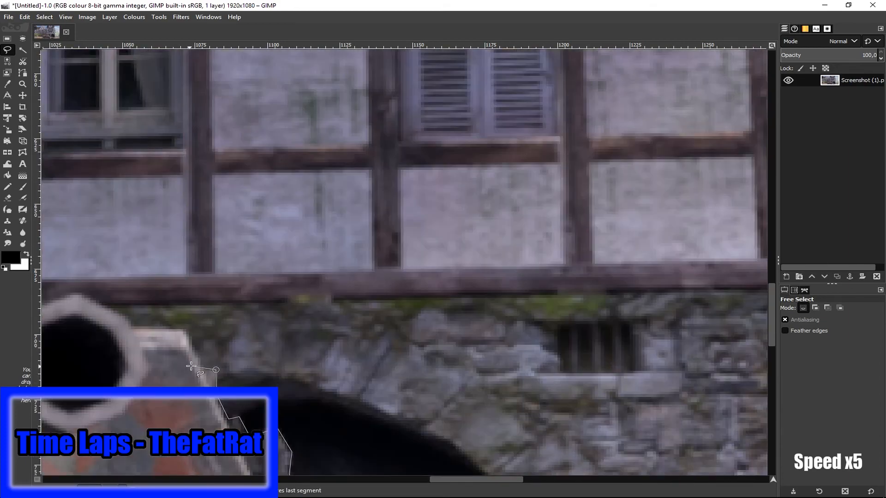
left_click(185, 329)
left_click(130, 328)
left_click(128, 317)
left_click(79, 294)
scroll(73, 295, "left", 4)
left_click(478, 313)
left_click(466, 320)
Trace the outline along the turret roof and around the raised hatch to the roof's left corner.
left_click(286, 316)
left_click(263, 305)
left_click(218, 303)
left_click(216, 280)
scroll(422, 275, "down", 4)
scroll(423, 275, "up", 4)
left_click_drag(409, 481, 381, 481)
left_click_drag(345, 277, 349, 281)
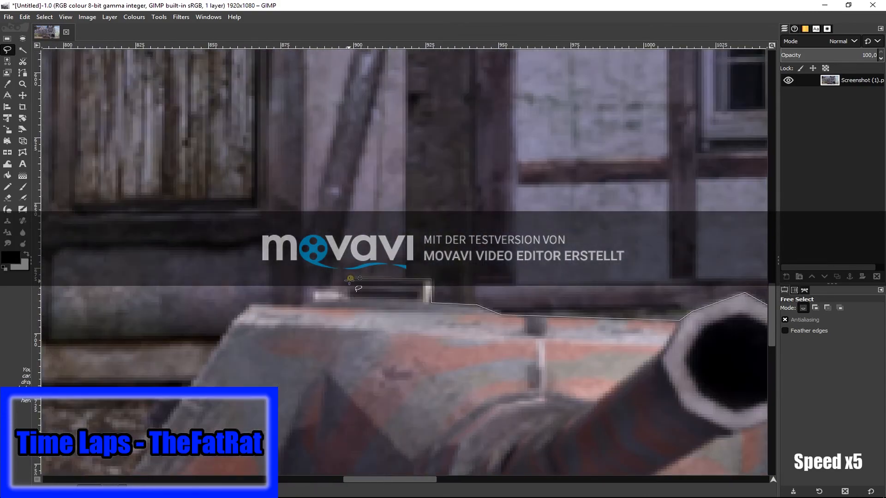
left_click(349, 290)
left_click(313, 290)
left_click(312, 304)
left_click(253, 304)
left_click(235, 319)
Trace the outline down the turret's sloping left edge, following the attached track links.
scroll(235, 319, "down", 3)
left_click(188, 282)
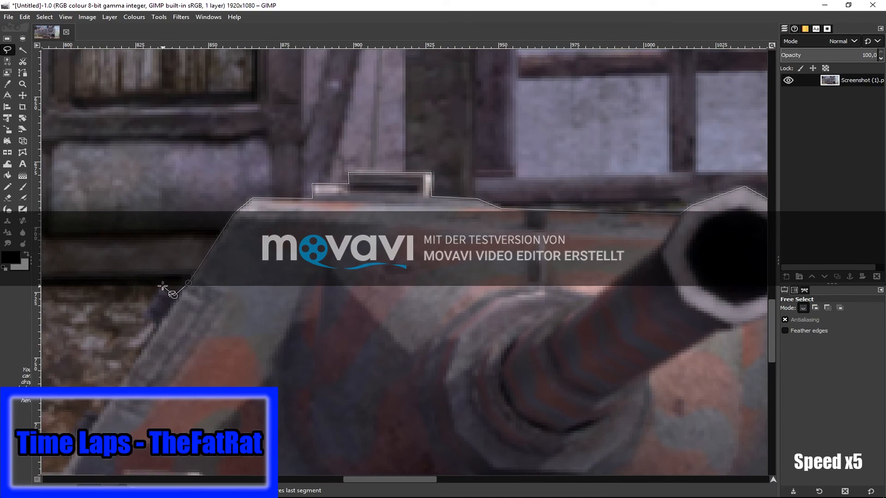
left_click(147, 312)
left_click(156, 320)
left_click(71, 433)
left_click(82, 445)
left_click_drag(388, 480, 335, 479)
scroll(330, 400, "down", 5)
Continue the outline along the hull's upper left edge and around the curved front of the left fender.
left_click(400, 276)
left_click(353, 276)
left_click(238, 392)
left_click(209, 392)
left_click(188, 410)
left_click(57, 437)
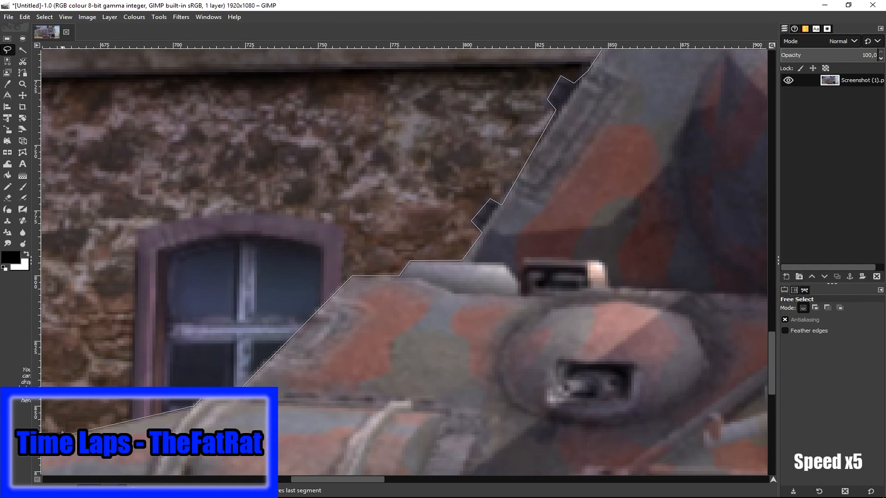
left_click_drag(336, 480, 297, 483)
scroll(318, 397, "down", 1)
left_click(333, 349)
left_click(325, 361)
scroll(308, 408, "down", 1)
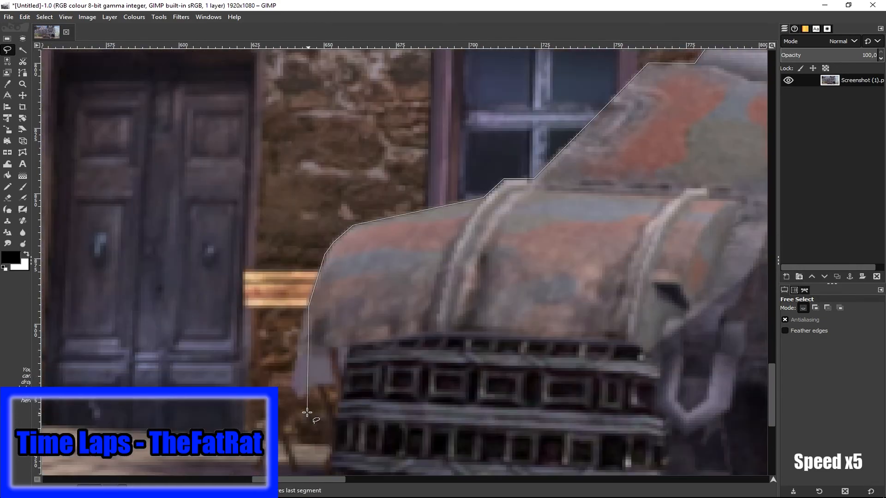
Trace the outline around the left mudguard flap and into the gap beside the left track.
left_click(299, 338)
left_click(292, 391)
left_click(300, 400)
left_click(312, 392)
left_click(334, 385)
key("plus")
left_click(299, 390)
left_click_drag(270, 451, 270, 442)
left_click(307, 388)
left_click(308, 416)
left_click(313, 429)
scroll(313, 432, "down", 2)
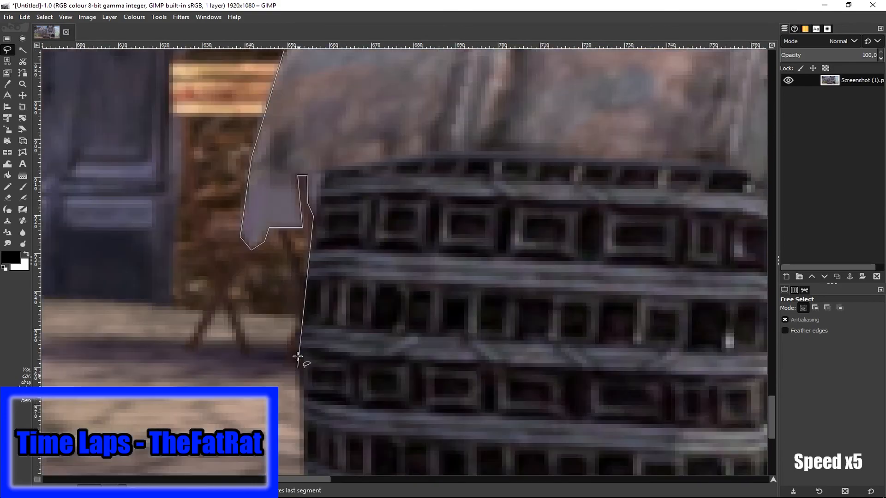
Trace the outer and lower edges of the left track, close the outline at its start point and commit the tank selection.
left_click(298, 357)
scroll(298, 358, "down", 2)
left_click(305, 284)
scroll(306, 284, "up", 1)
left_click_drag(292, 235, 292, 238)
scroll(352, 367, "down", 1)
scroll(352, 367, "down", 1)
left_click(417, 363)
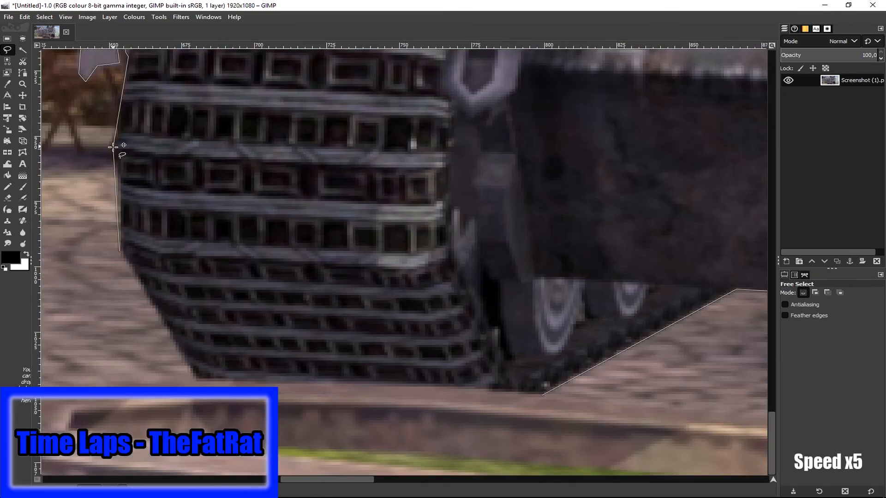
left_click_drag(113, 148, 111, 147)
left_click_drag(119, 252, 116, 171)
left_click(121, 255)
left_click(196, 382)
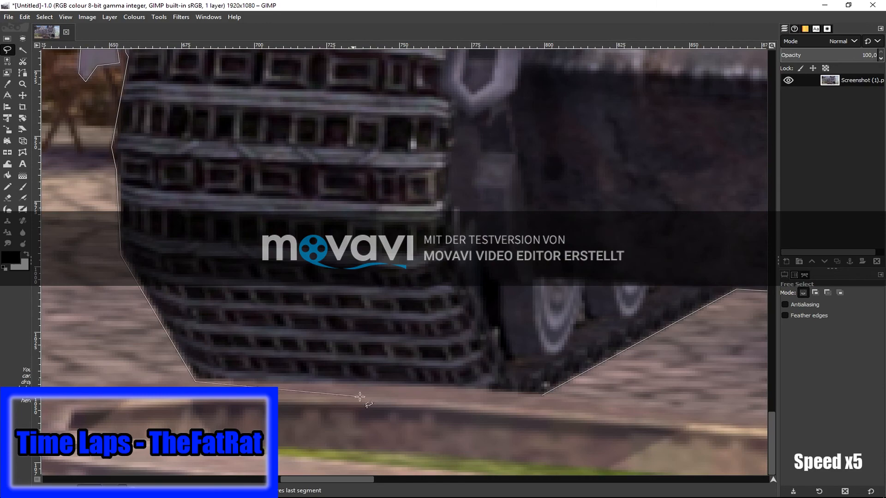
left_click(451, 386)
left_click(542, 396)
key("Return")
Float the tank selection and turn the floating selection into a new layer.
scroll(308, 435, "down", 5)
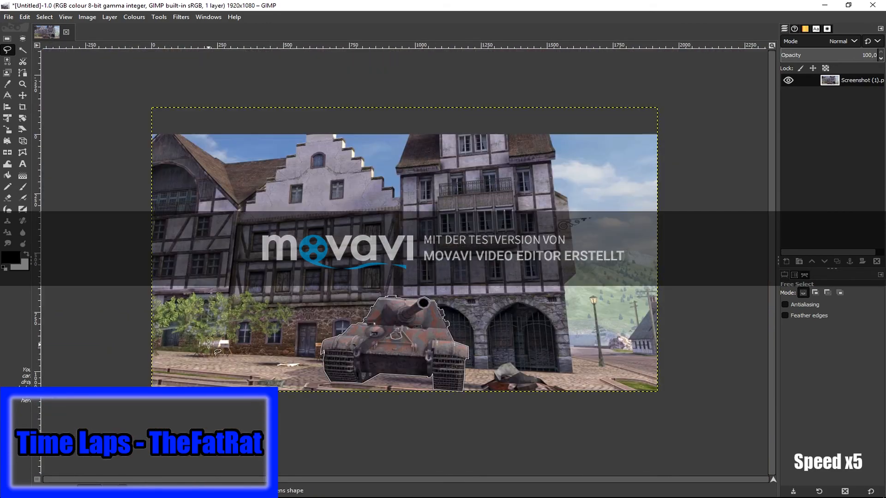
left_click(6, 38)
left_click(65, 17)
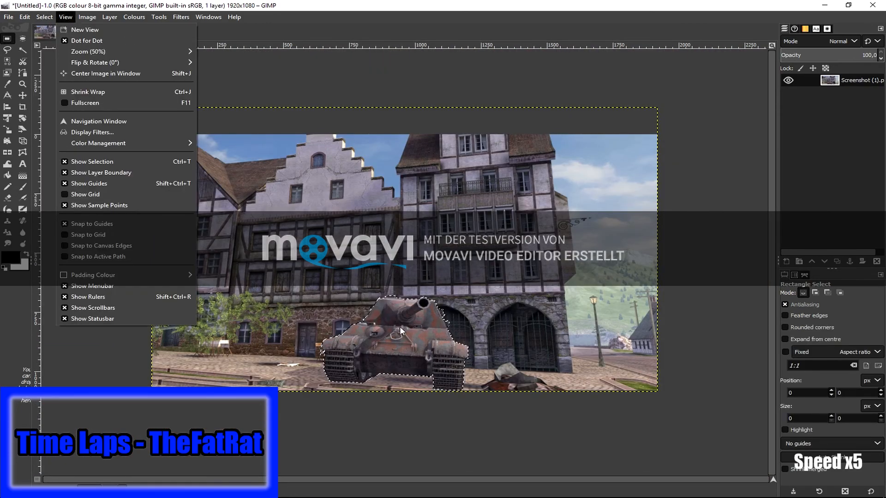
mouse_move(44, 16)
left_click(58, 63)
right_click(826, 81)
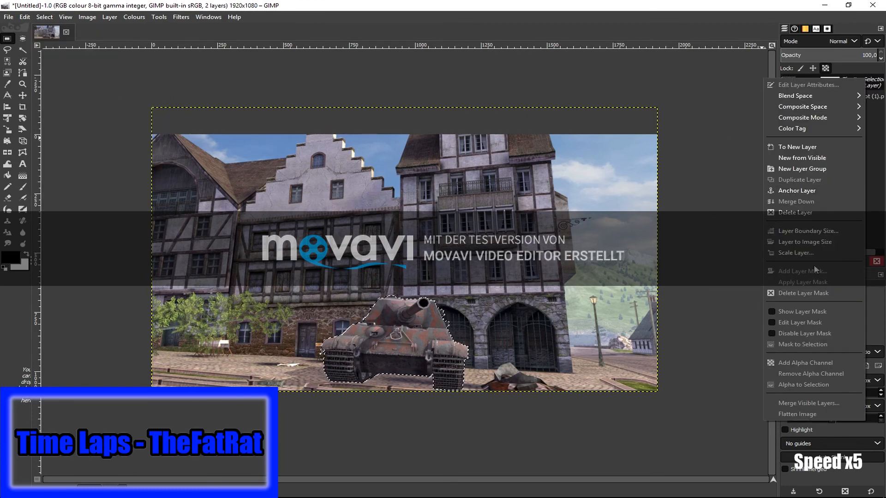
left_click(808, 147)
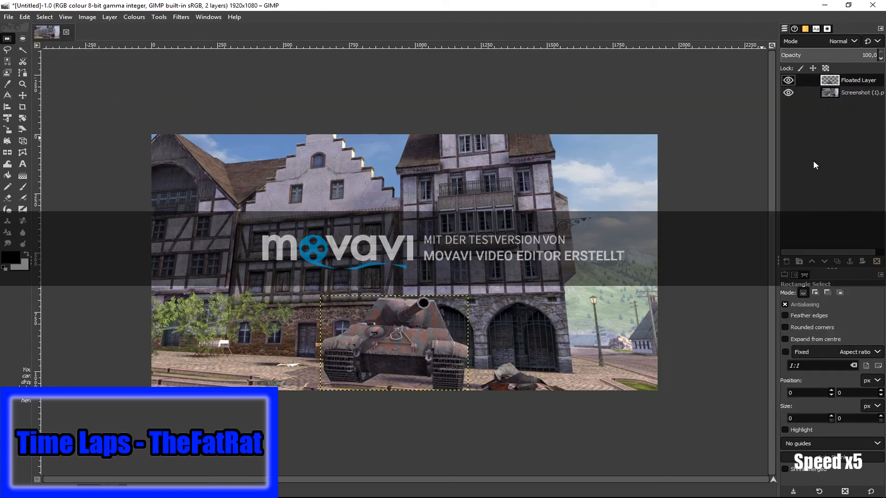
Hide the screenshot layer, leaving only the cut-out tank layer shown.
left_click(788, 81)
left_click(789, 81)
left_click(789, 92)
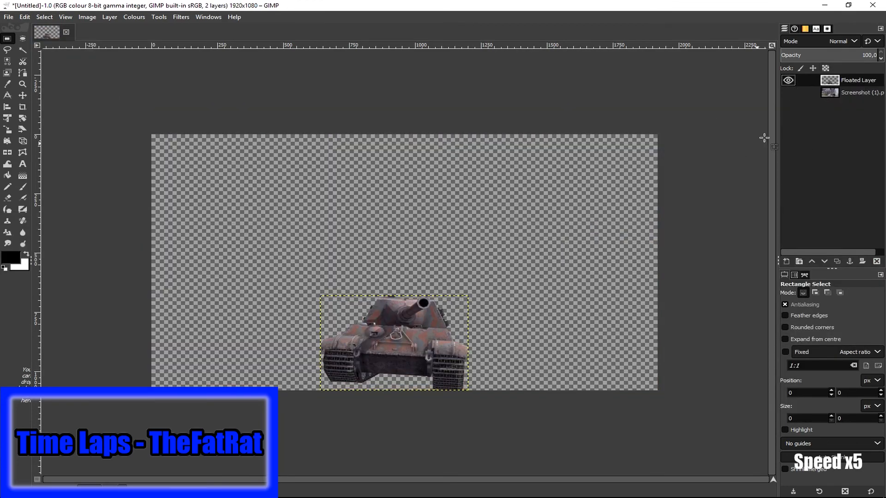
Make the hidden screenshot layer the active layer and show it again.
left_click(858, 93)
left_click(133, 18)
mouse_move(66, 18)
left_click(103, 173)
left_click(789, 93)
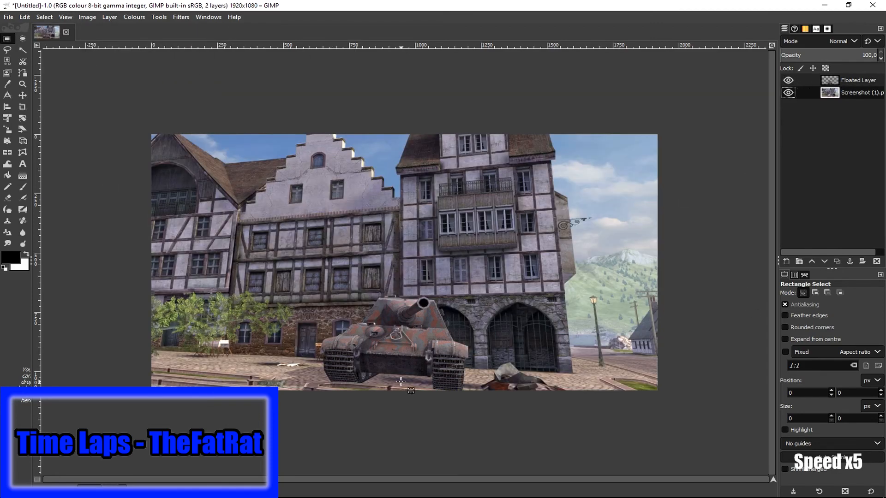
Mute the screenshot layer with a Brightness-Contrast adjustment.
scroll(475, 262, "down", 2)
scroll(476, 262, "up", 2)
left_click(143, 18)
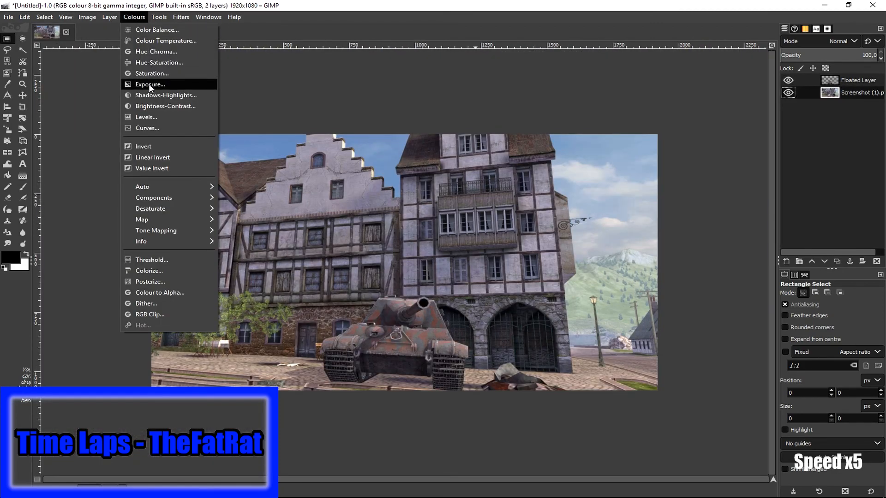
left_click(161, 106)
left_click_drag(600, 271, 695, 333)
left_click_drag(671, 382, 660, 403)
left_click(699, 451)
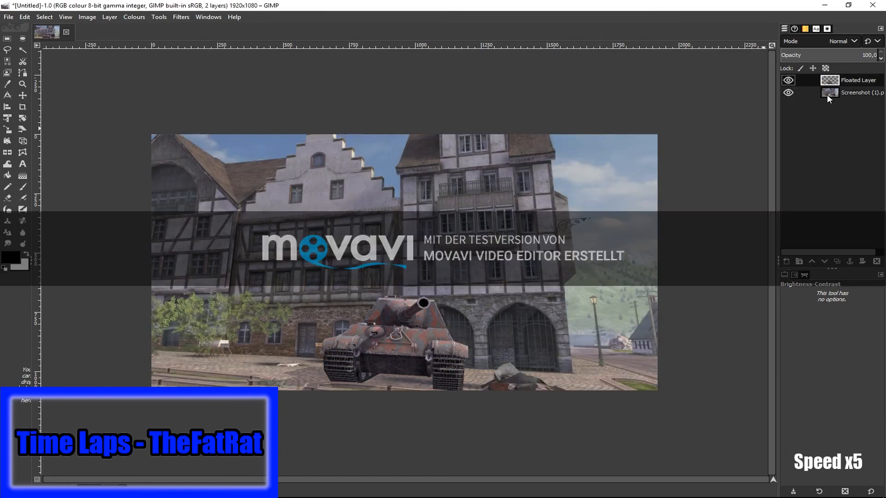
Rename the floated cut-out layer "Tank Layer" and the screenshot layer "Background".
type("Tank Layer")
double_click(853, 92)
type("Background")
Tint the tank layer blue with Color Balance, adjusting its tonal ranges with the shadows' Cyan-Red level at 13.1.
left_click(854, 81)
left_click(134, 17)
left_click(478, 35)
left_click(155, 26)
left_click_drag(164, 7, 692, 247)
left_click_drag(725, 347, 626, 347)
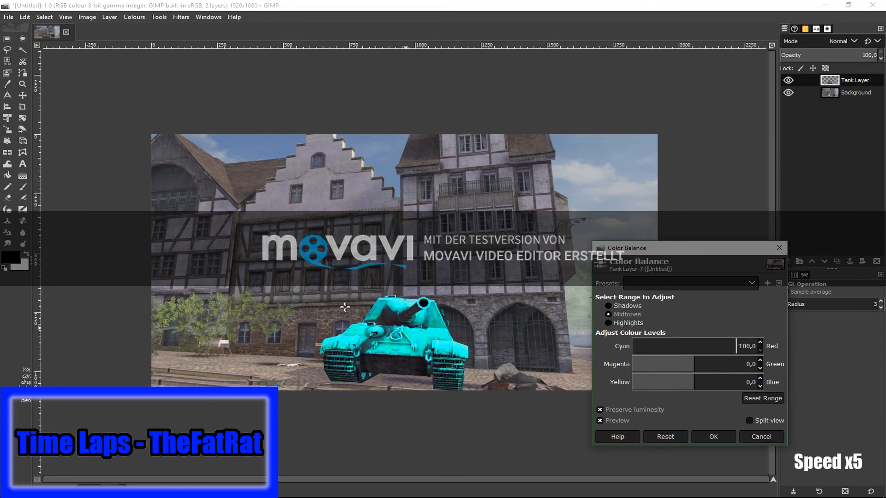
left_click(765, 399)
left_click_drag(694, 348, 703, 367)
left_click(627, 307)
left_click(608, 314)
left_click(608, 324)
left_click(609, 306)
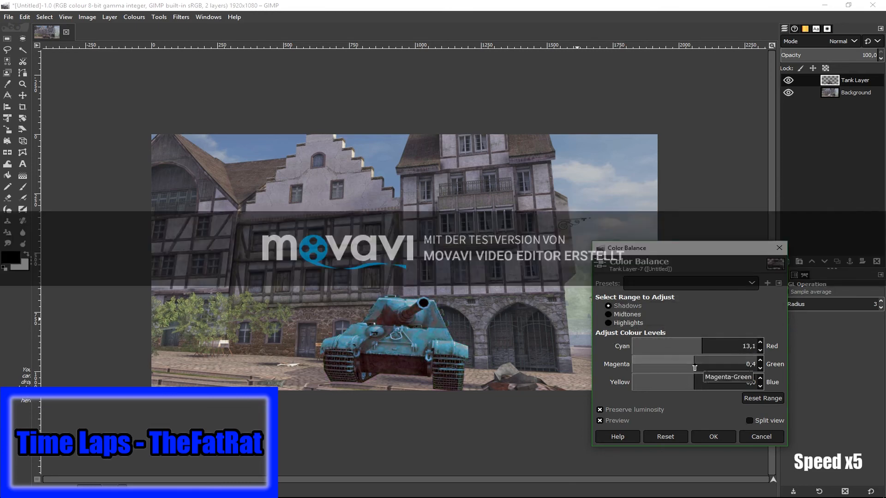
left_click(713, 437)
left_click(134, 17)
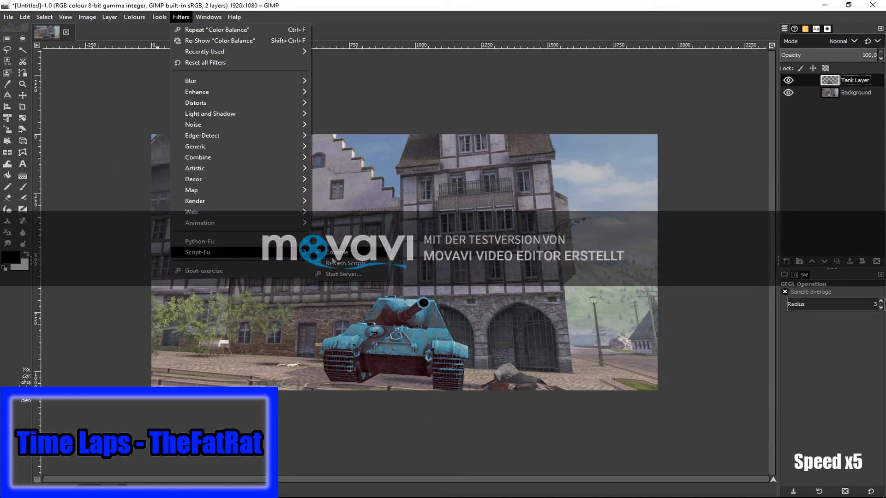
left_click(78, 106)
left_click(65, 17)
Select the tank's shape from the Tank Layer's alpha and grow the selection around it.
left_click(857, 79)
right_click(858, 80)
left_click(791, 393)
scroll(399, 318, "up", 3)
scroll(399, 318, "down", 3)
left_click(44, 17)
left_click(69, 146)
key("Return")
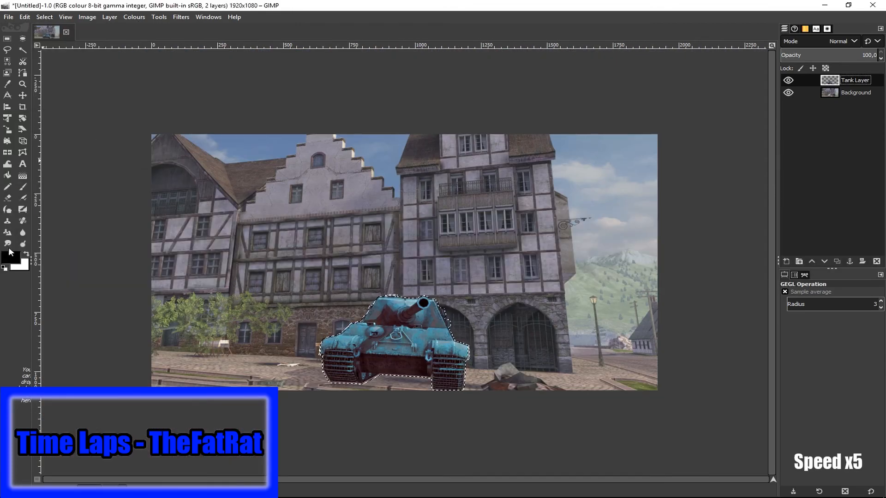
Set Bucket Fill to fill the whole selection with the black foreground colour.
key("shift+b")
scroll(399, 318, "up", 4)
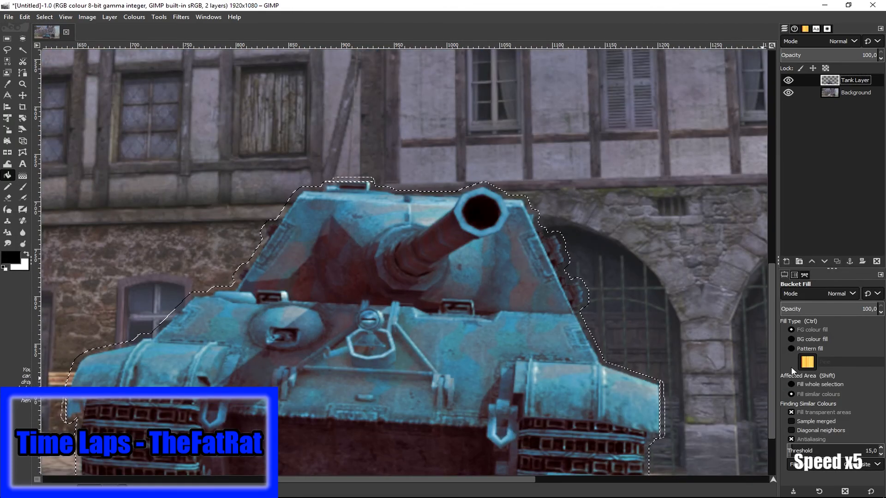
left_click(792, 385)
left_click(237, 310)
left_click(24, 17)
left_click(44, 27)
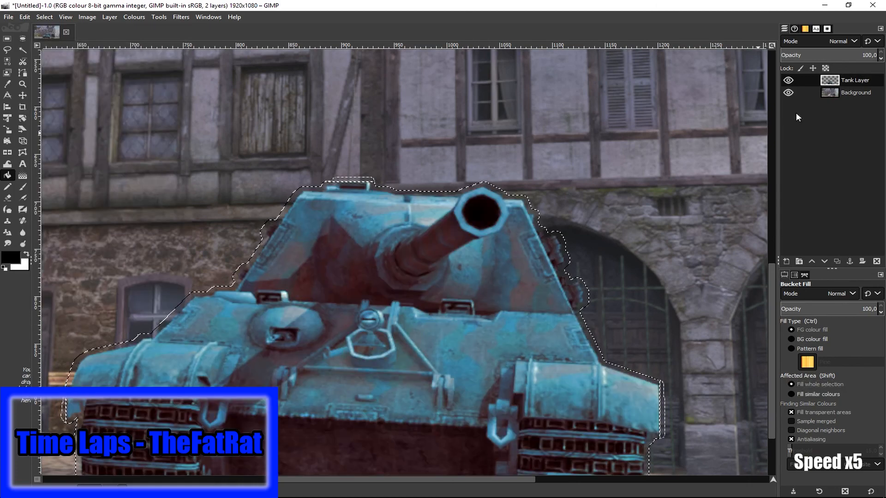
Fill the grown tank selection with black on the Background layer and clear the selection.
left_click(849, 92)
left_click(402, 323)
scroll(402, 323, "down", 4)
left_click(788, 93)
left_click(788, 93)
key("ctrl+shift+a")
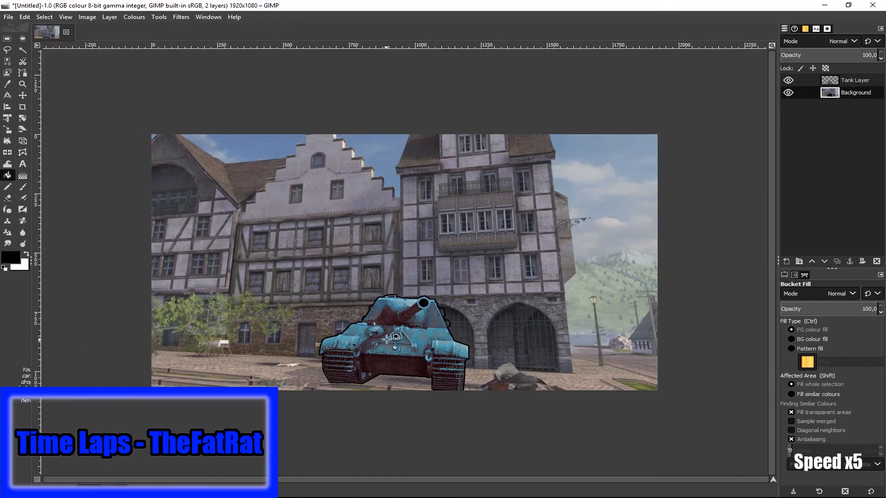
Add logo.png from File Explorer to the banner as a layer above the background and set its opacity to 74.6.
scroll(317, 393, "up", 6)
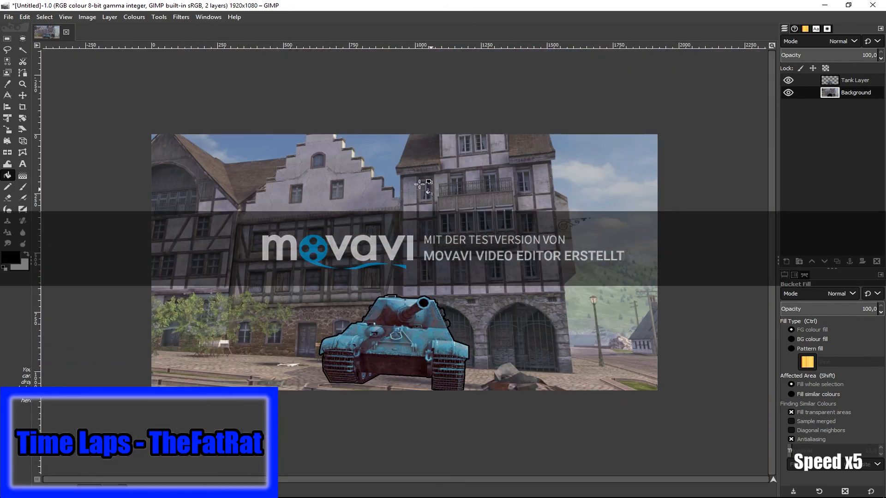
left_click(22, 164)
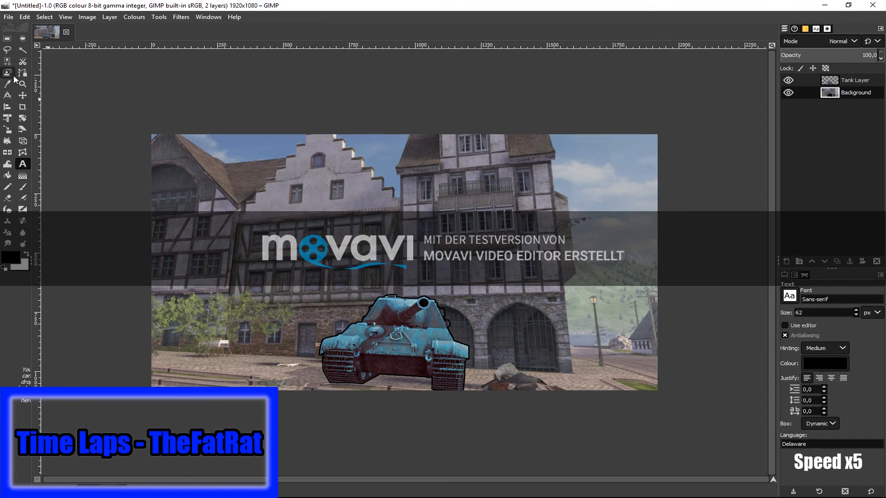
left_click(95, 489)
double_click(192, 318)
double_click(182, 307)
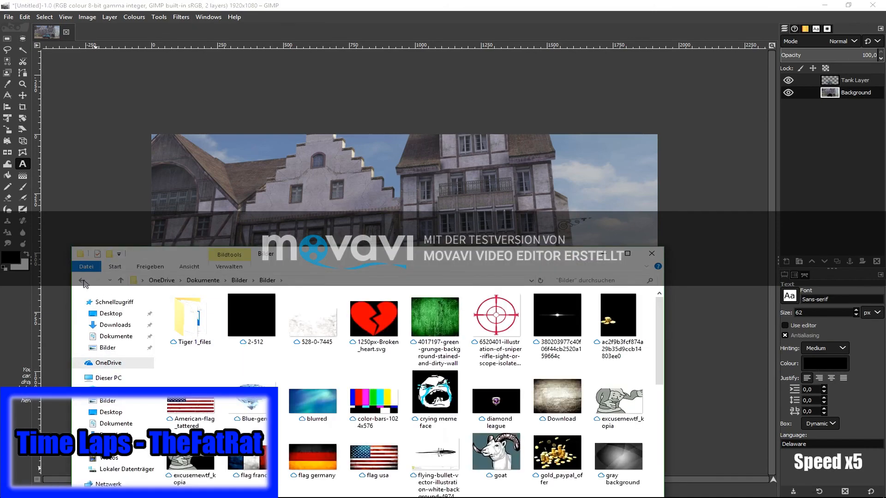
double_click(185, 321)
left_click_drag(538, 217, 581, 273)
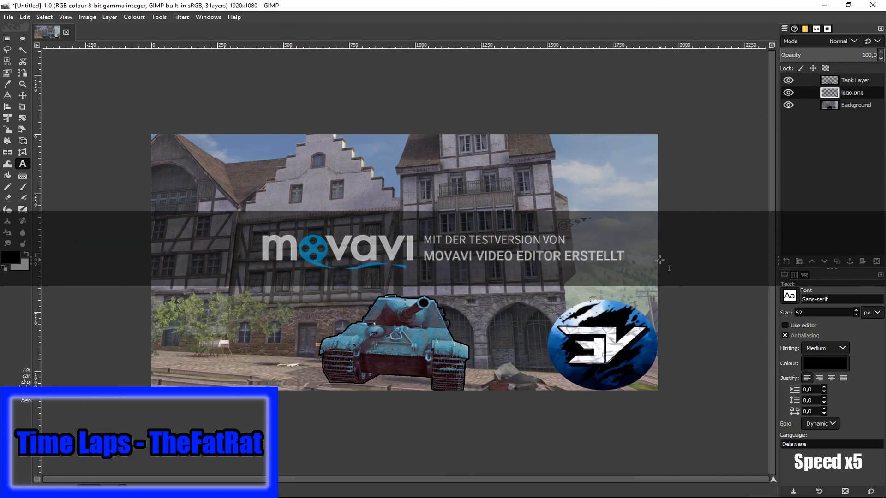
left_click_drag(874, 54, 853, 53)
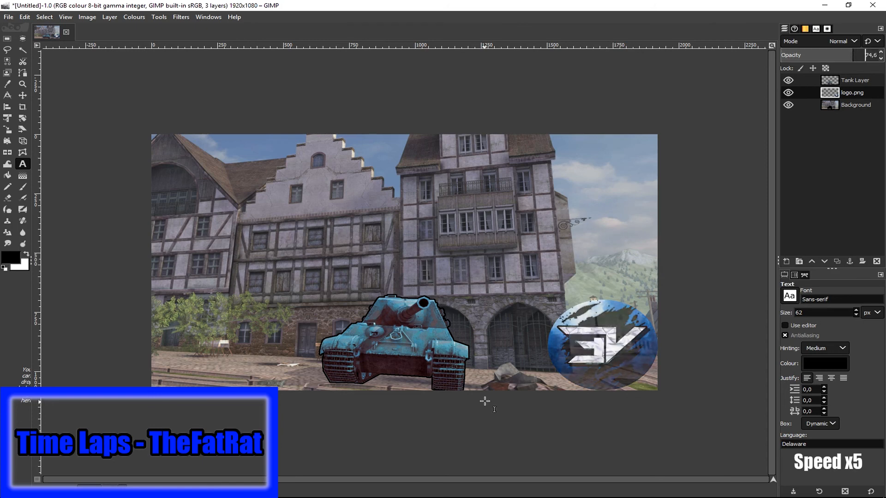
Add the white title text "__AnGeL_Of_De4tH__" on the building above the tank.
key("x")
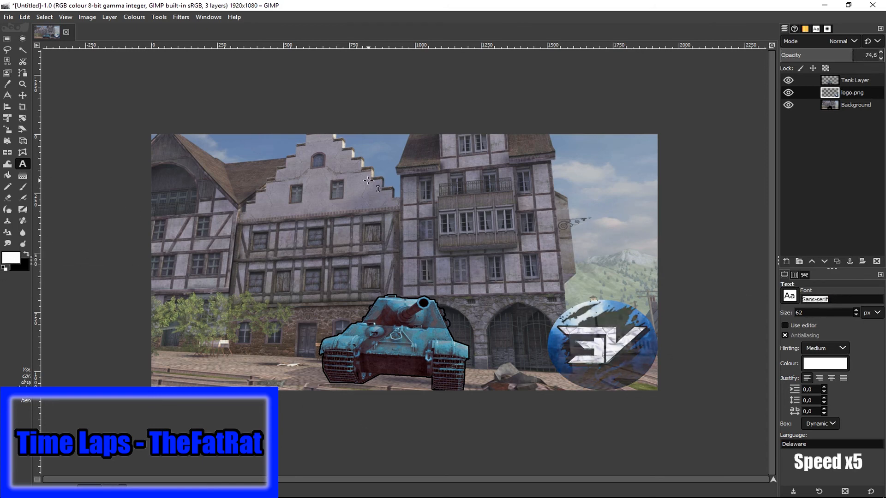
left_click(268, 238)
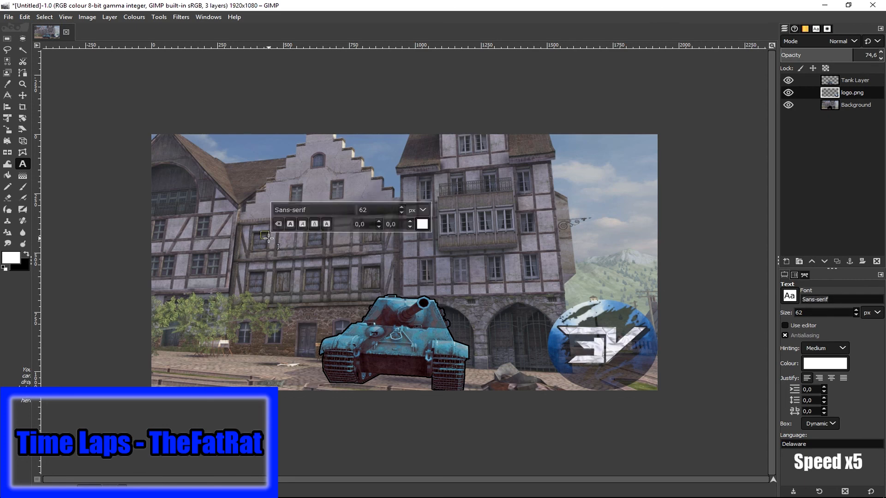
type("_AnGeL_Of_De4tH")
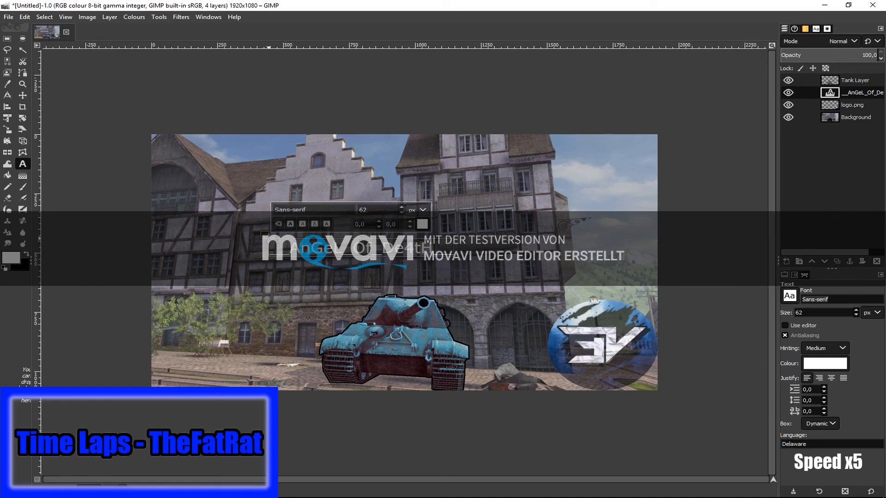
left_click(22, 95)
left_click_drag(364, 249, 502, 269)
key("ctrl+z")
Set the title's text size to 100 px and reposition the title above the tank.
left_click(803, 321)
left_click(23, 164)
left_click(503, 268)
left_click(539, 227)
left_click(538, 227)
left_click(23, 95)
left_click_drag(386, 244, 306, 226)
Try the Capture it font and a font starting with "Peo" on the title.
left_click(21, 165)
left_click(480, 271)
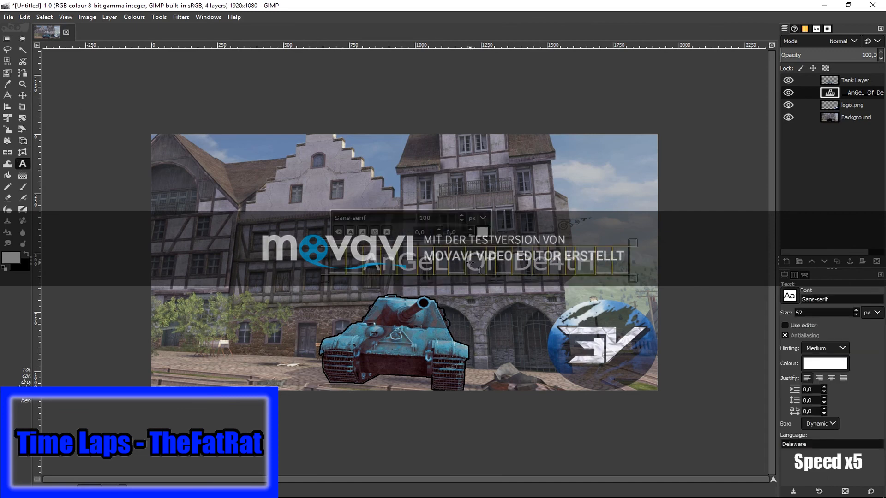
left_click(406, 220)
type("Capture it")
left_click(610, 196)
left_click(484, 271)
key("ctrl+a")
triple_click(406, 217)
type("Peo")
left_click(573, 197)
Set the whole title's font to Kenyan Coffee.
left_click(496, 273)
key("ctrl+a")
triple_click(372, 219)
type("Ke")
left_click(600, 257)
Enlarge the title text and move it to between the tank's turret and the logo's upper edge.
left_click(465, 264)
key("ctrl+a")
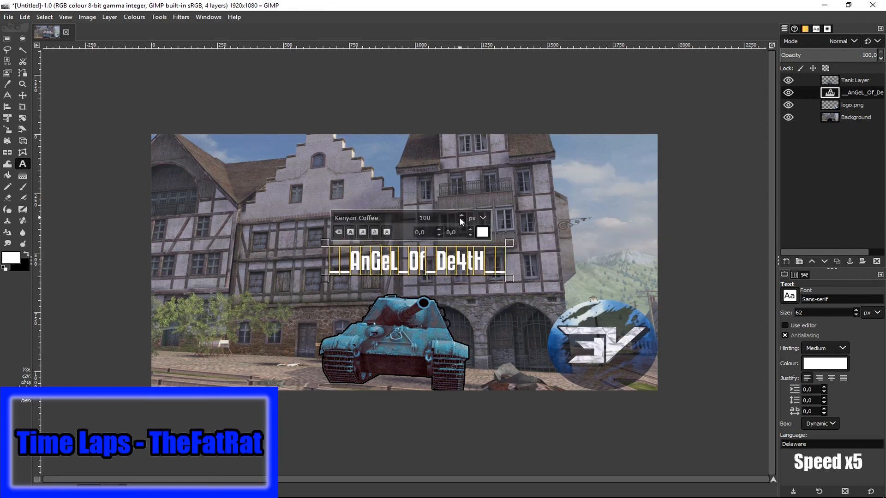
left_click(462, 216)
left_click(462, 216)
left_click(23, 96)
left_click_drag(179, 274, 210, 260)
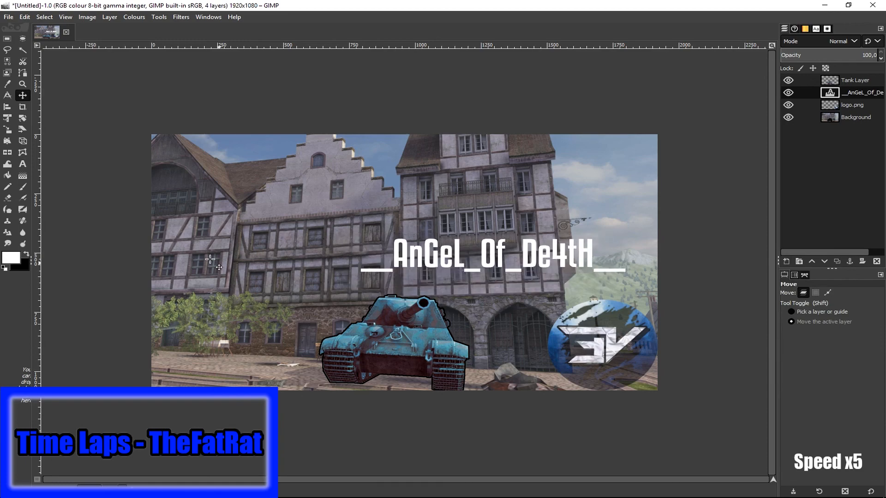
Change the background colour from the toolbox to bright green.
left_click(23, 163)
left_click(19, 265)
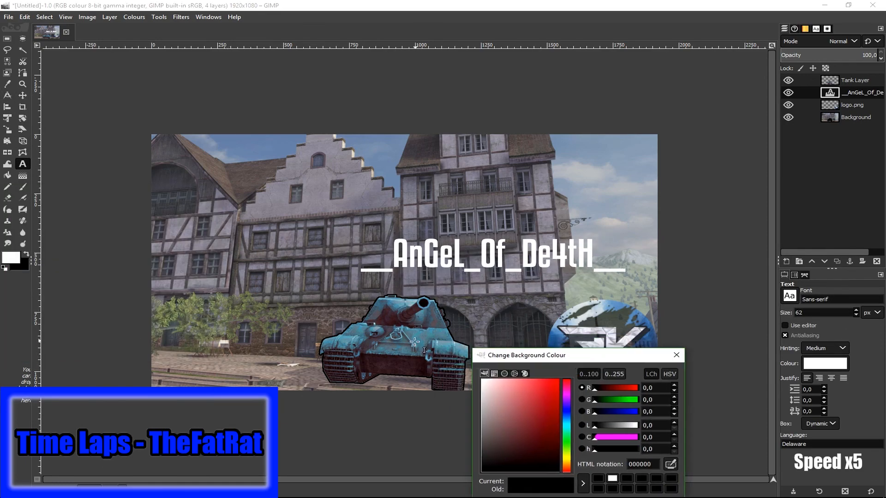
left_click(635, 356)
left_click(605, 468)
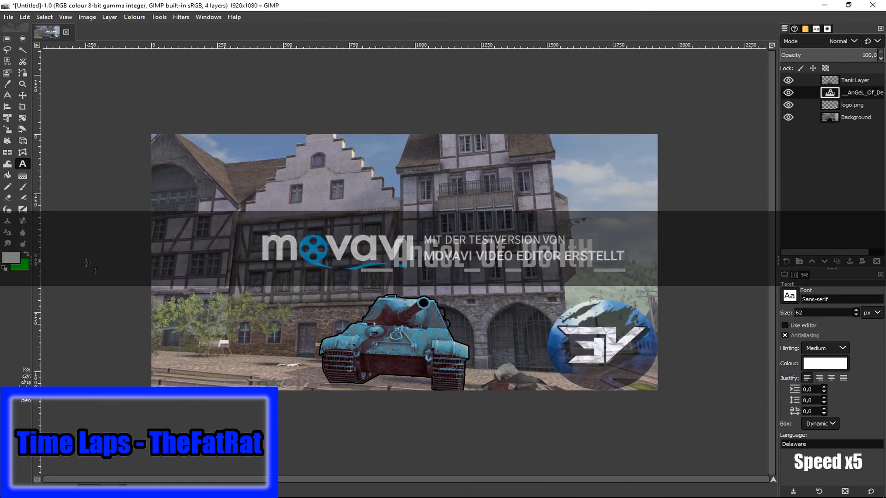
Merge the logo layer and the Tank Layer down into the Background layer.
right_click(860, 102)
left_click(811, 227)
left_click_drag(854, 80, 856, 96)
right_click(857, 96)
left_click(810, 220)
Add a new transparent layer above the title and select the title's lettering from its alpha.
left_click(845, 79)
left_click(787, 261)
left_click(807, 399)
right_click(857, 89)
key("Escape")
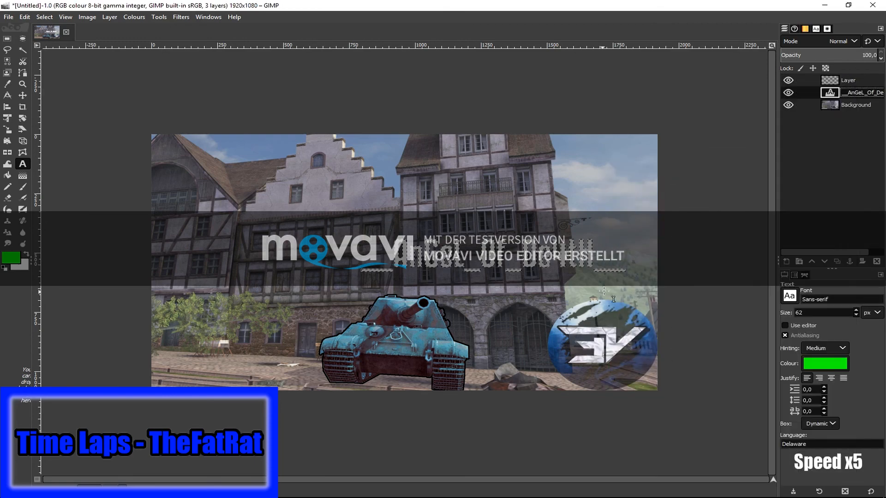
Fill the lettering selection with bright green on the new layer above the title.
left_click(8, 175)
left_click(848, 81)
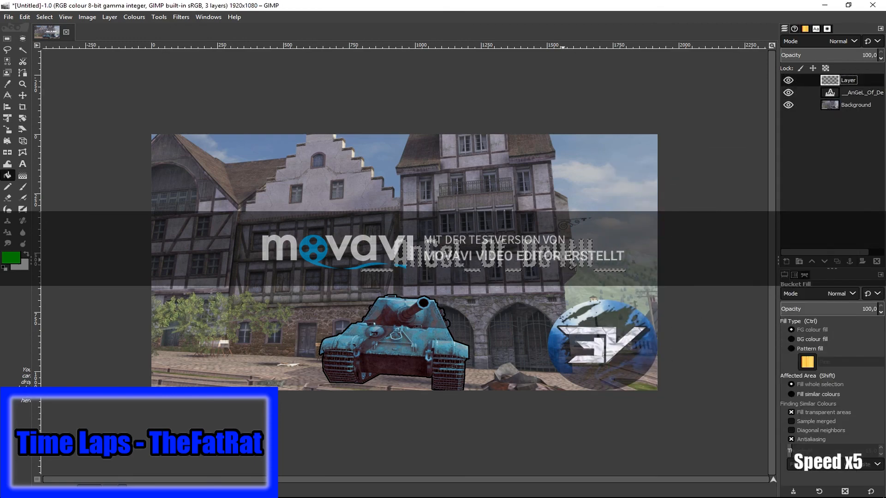
left_click(25, 17)
left_click(43, 30)
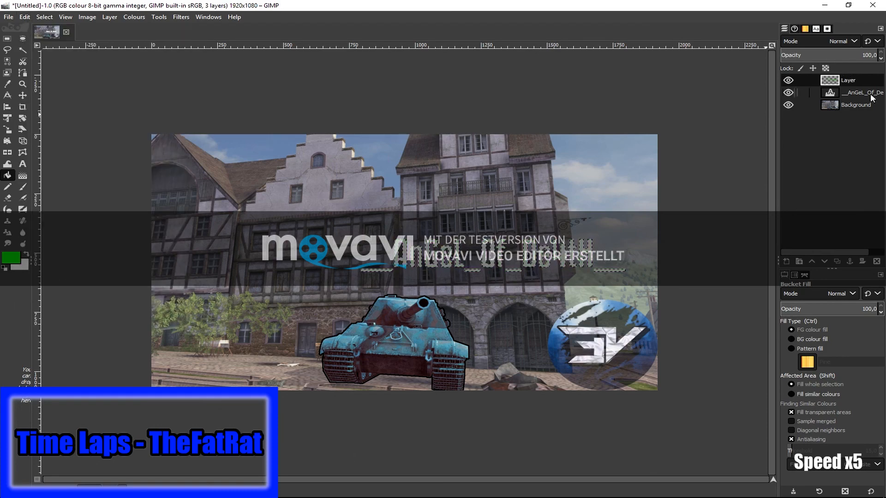
left_click(867, 94)
left_click(529, 254)
left_click(24, 18)
left_click(43, 30)
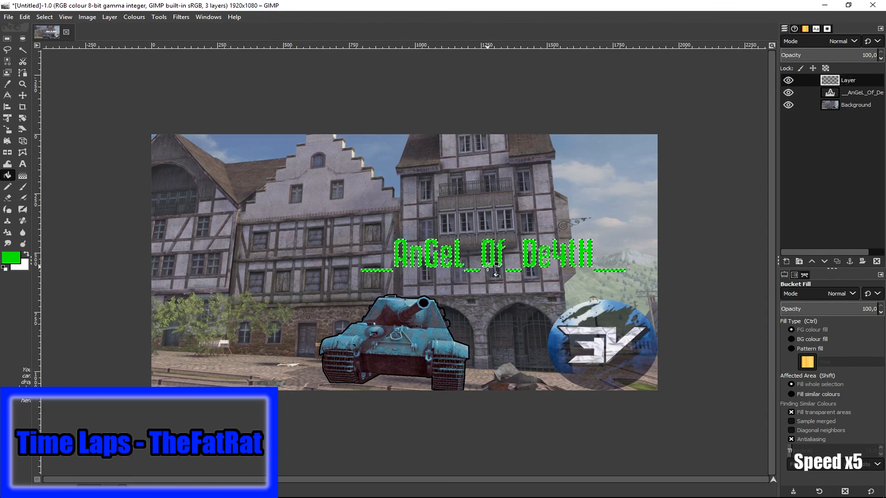
Shrink the lettering selection by 1 px and feather it by 5 px.
left_click(26, 17)
mouse_move(44, 17)
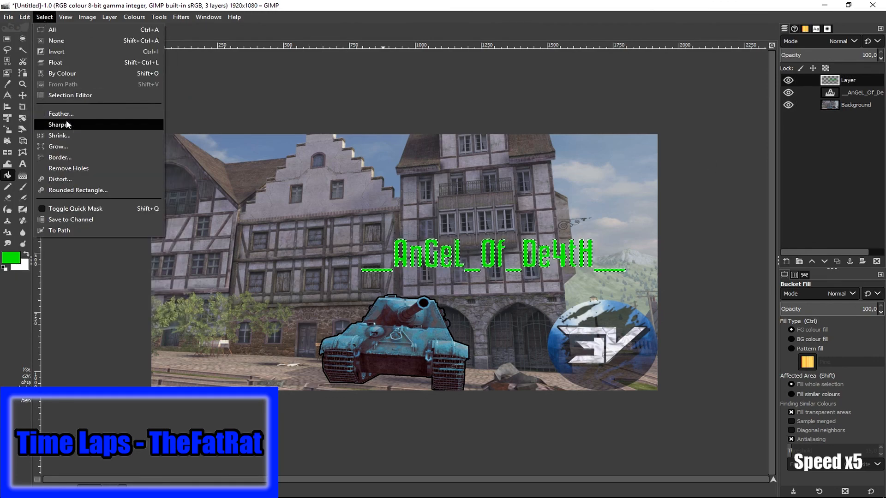
left_click(66, 120)
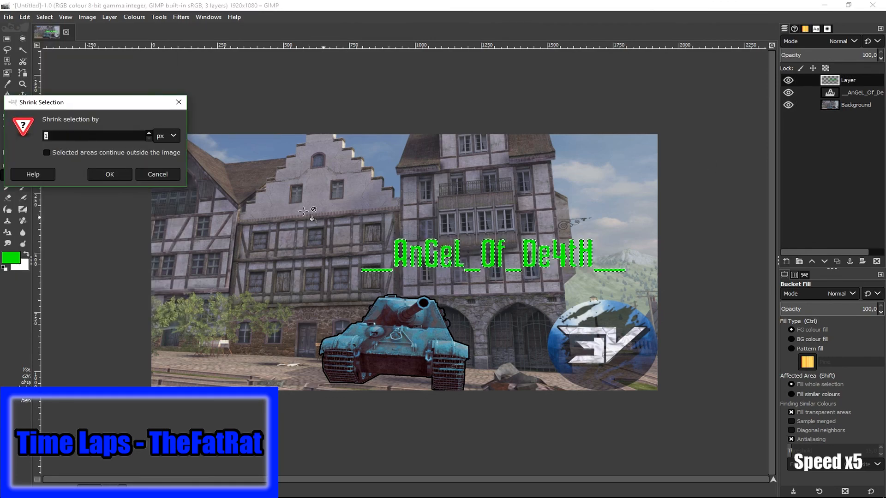
key("Return")
left_click(44, 17)
left_click(88, 114)
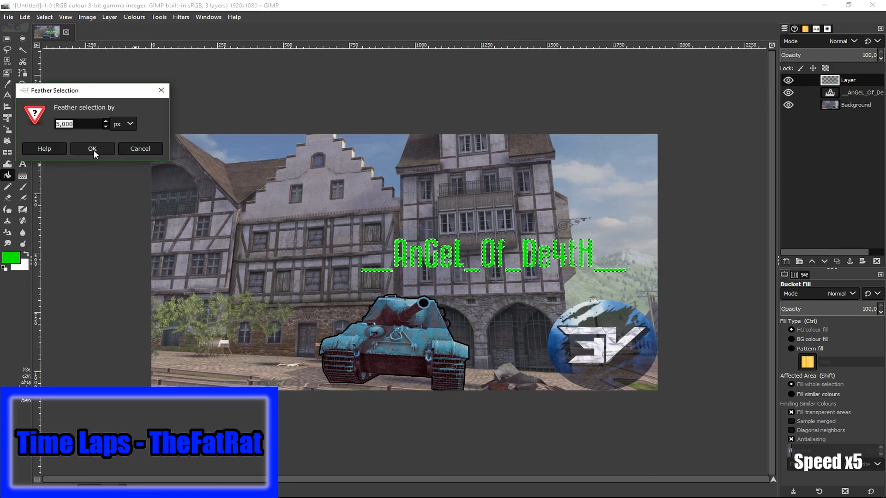
left_click(92, 149)
Clear the green inside the feathered selection to leave an inner glow, and remove the selection.
left_click(24, 17)
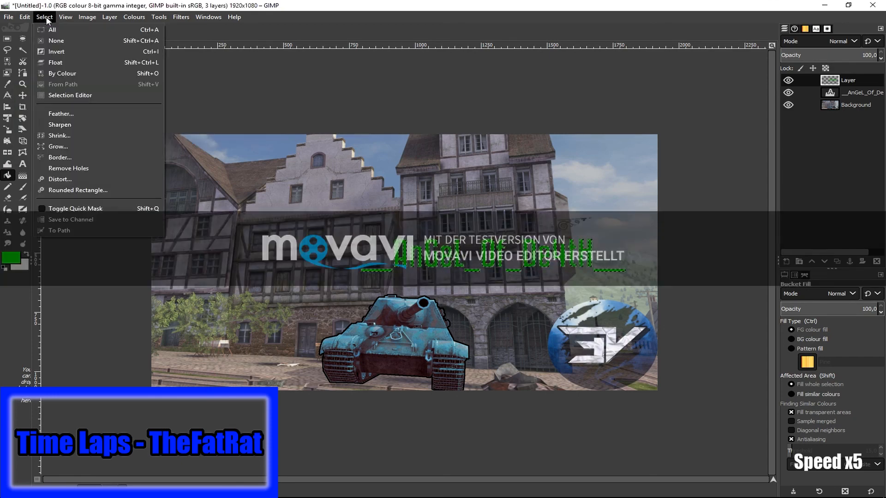
left_click(71, 189)
left_click(45, 17)
left_click(54, 40)
Examine the green inner glow along the edges of the title's letters.
key("plus")
key("plus")
key("plus")
key("plus")
key("plus")
key("plus")
key("plus")
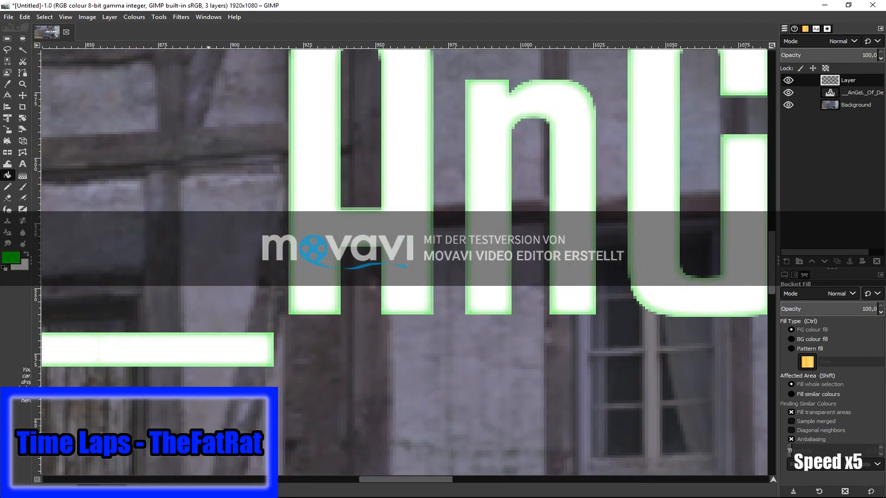
key("minus")
key("minus")
key("minus")
key("minus")
key("minus")
key("minus")
key("minus")
key("minus")
key("minus")
key("plus")
key("plus")
Select the title's lettering from its alpha and add a new transparent layer between the title and the background.
right_click(857, 92)
left_click(786, 449)
left_click(849, 105)
left_click(787, 262)
left_click(803, 408)
Grow the lettering selection outward around the title.
left_click(44, 17)
left_click(76, 155)
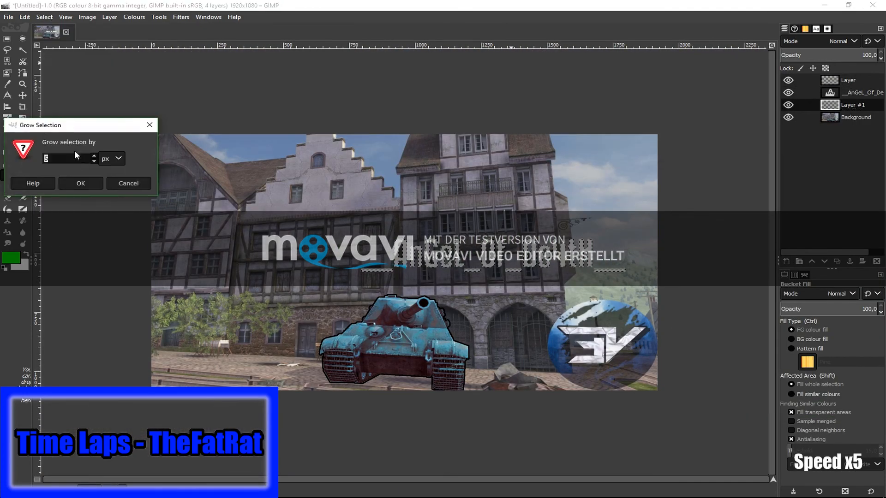
left_click(88, 181)
Fill the grown selection with dark green beneath the title as an outline and clear the selection.
left_click(11, 258)
left_click_drag(535, 376, 546, 394)
left_click(604, 468)
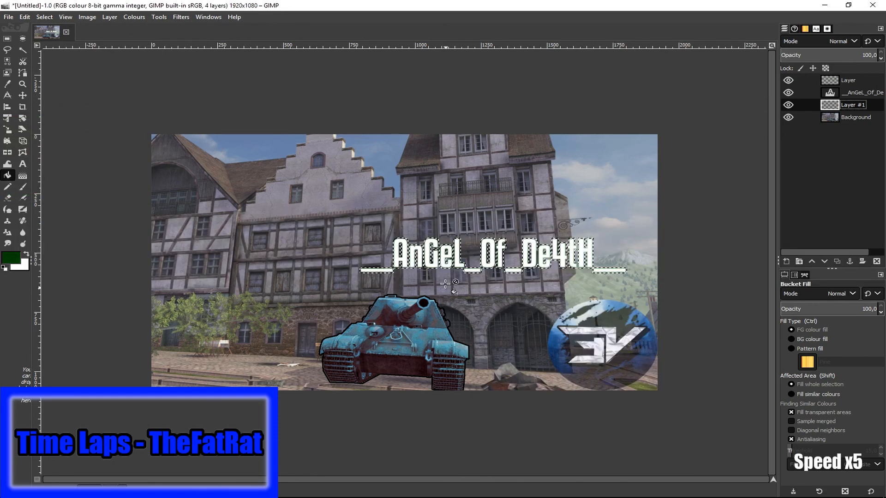
left_click(44, 17)
left_click(52, 40)
left_click(181, 18)
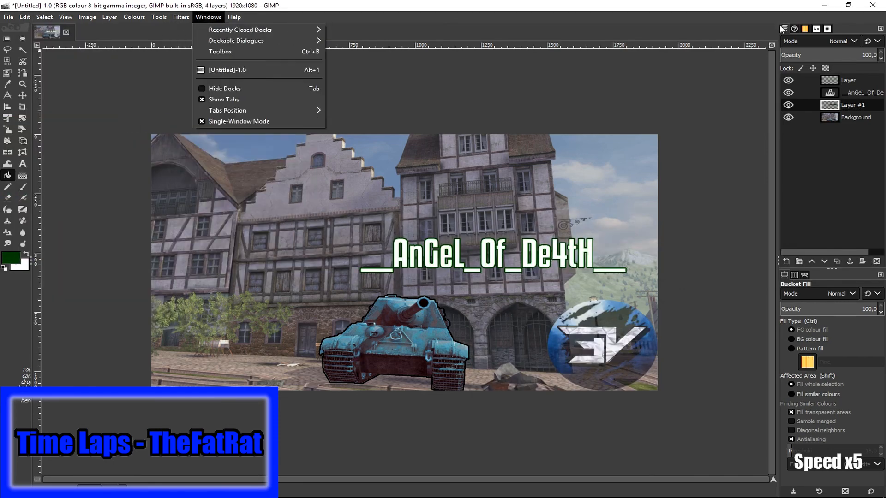
Apply a Gaussian blur to the dark green outline layer beneath the title to turn it into a glow.
mouse_move(210, 81)
left_click(332, 81)
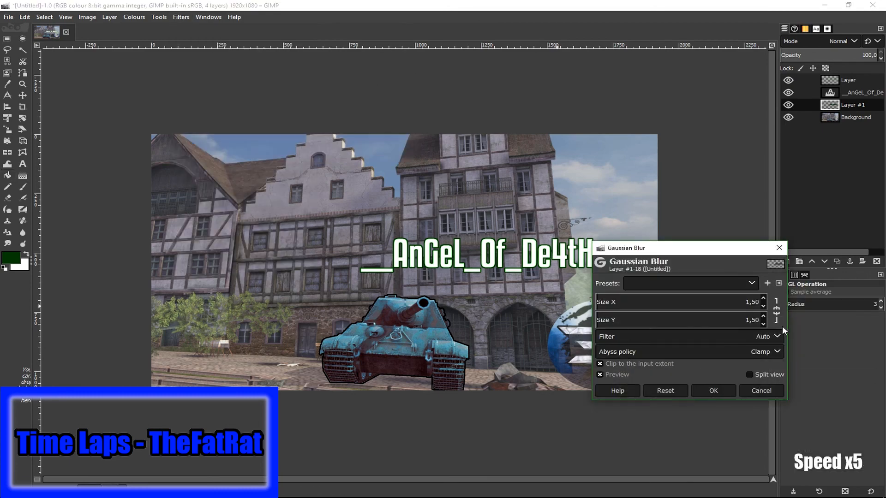
left_click_drag(728, 306, 763, 304)
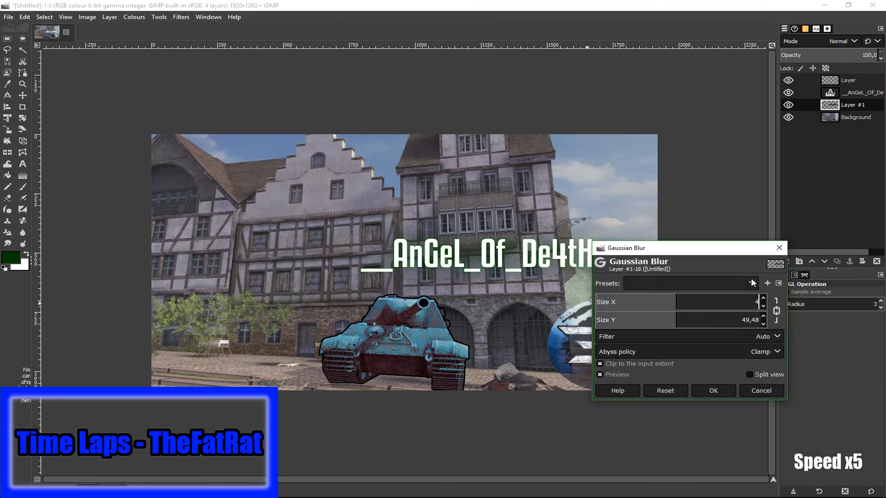
left_click(713, 390)
left_click(123, 488)
left_click(115, 443)
left_click_drag(292, 480, 173, 488)
left_click(123, 488)
left_click(116, 459)
left_click(8, 129)
left_click(296, 154)
left_click_drag(151, 134, 144, 131)
left_click(24, 17)
left_click(40, 31)
left_click(109, 17)
left_click(529, 99)
Merge the title's inner glow, lettering and outer glow layers into a single layer above the background.
left_click(849, 93)
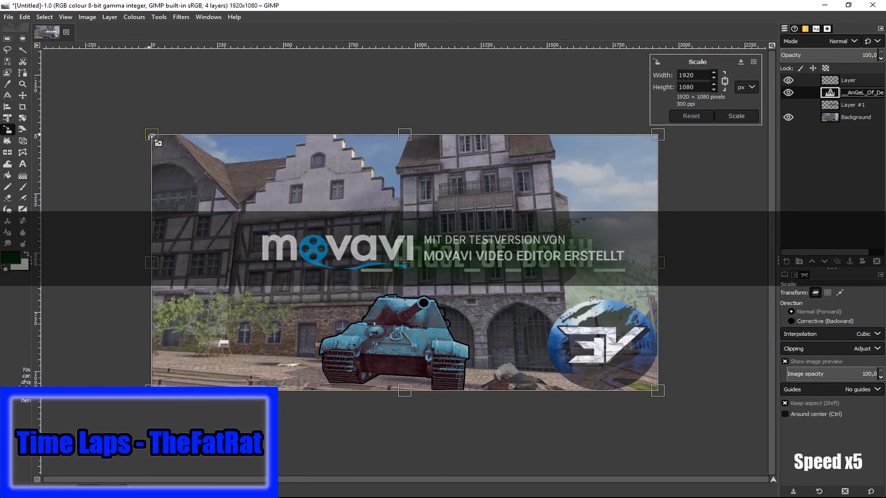
right_click(849, 92)
left_click(813, 212)
right_click(845, 84)
left_click(785, 206)
Scale up the merged title layer proportionally and move it to the area above the tank and logo.
left_click(518, 261)
left_click_drag(152, 134, 92, 105)
left_click(731, 117)
left_click(22, 96)
left_click_drag(446, 243, 471, 261)
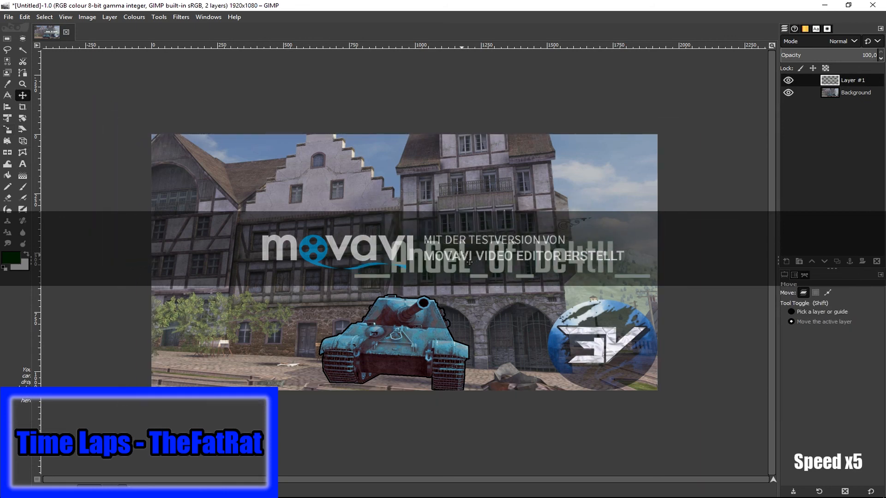
Set up the Text tool with white as the text colour and Kenyan Coffee Bold as the font.
left_click(22, 165)
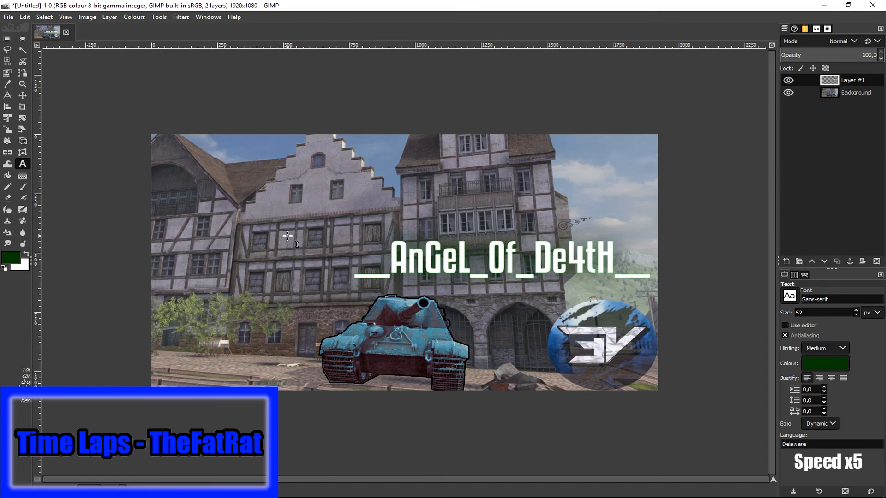
left_click(27, 254)
left_click(829, 322)
left_click(166, 162)
type("W")
key("BackSpace")
key("BackSpace")
key("BackSpace")
key("BackSpace")
key("BackSpace")
right_click(858, 77)
left_click(823, 304)
Set the text size to 150 px and add separate DAMAGE, WORLD and RECORD texts down the image's left side.
type("1")
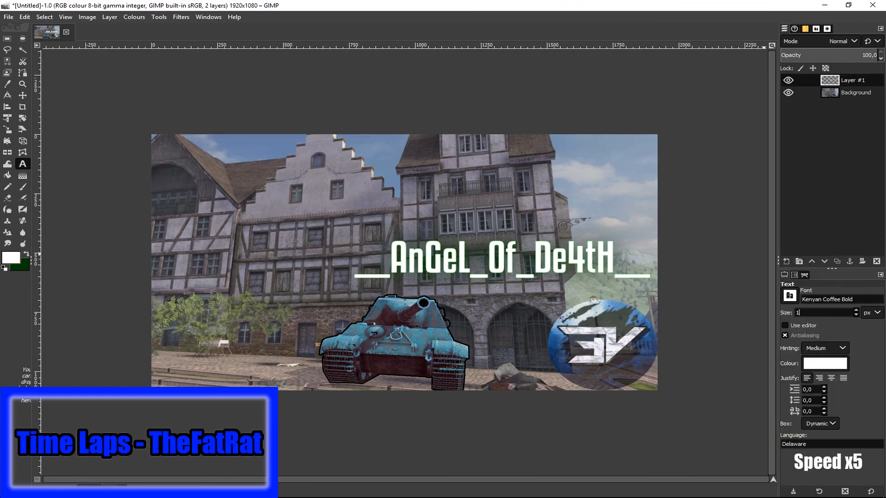
type("50")
left_click(171, 158)
type("DAMAGE")
left_click(179, 237)
type("WORLD")
left_click(185, 317)
type("REc")
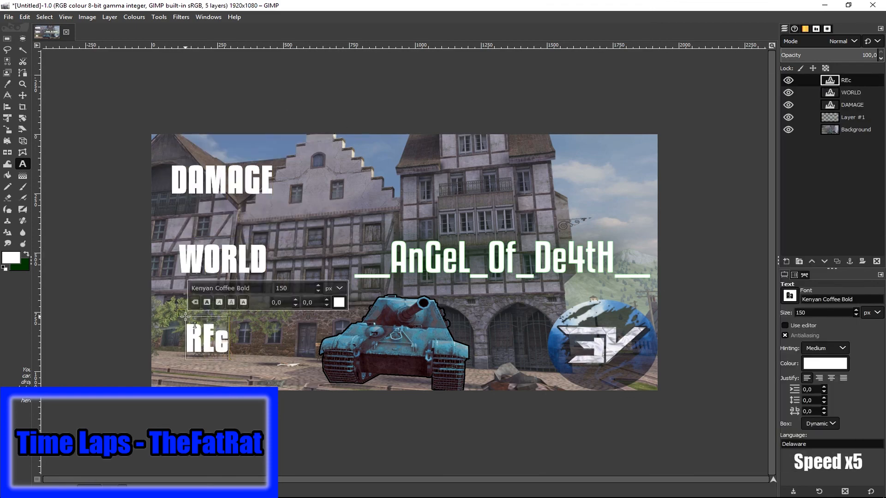
type("ORD")
Add a vertical guide by percent and move it to the left part of the image, through the three words.
left_click(23, 95)
left_click(87, 16)
mouse_move(128, 240)
left_click(240, 242)
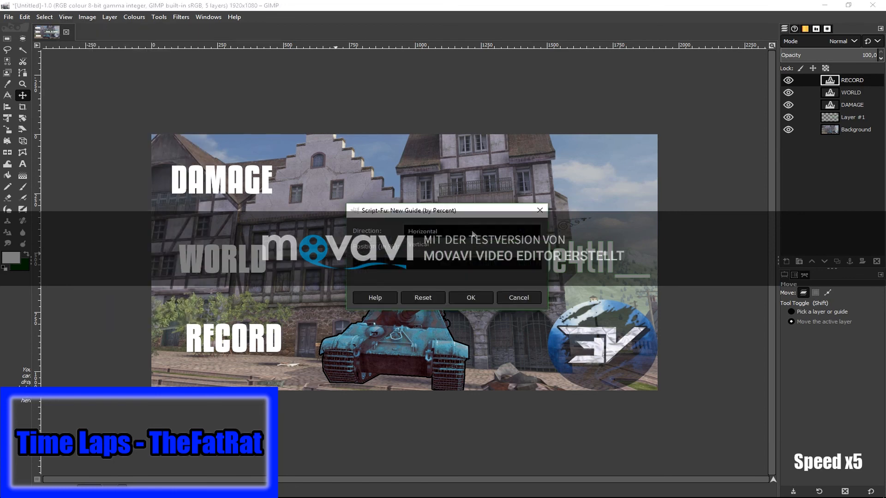
left_click(471, 298)
left_click_drag(410, 386, 206, 383)
Centre the RECORD, WORLD and DAMAGE texts on the vertical guide and bring them closer to even vertical spacing.
left_click(825, 322)
left_click_drag(271, 345, 243, 344)
left_click(864, 92)
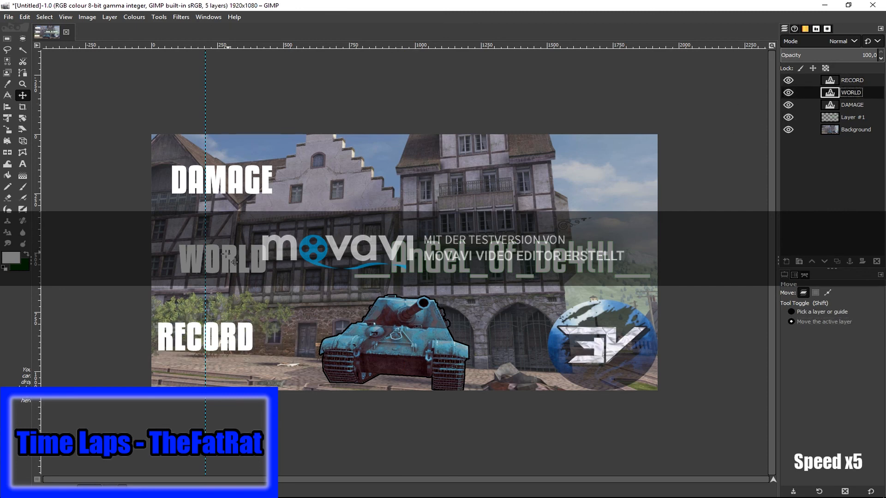
left_click_drag(240, 260, 222, 260)
left_click(866, 83)
left_click_drag(231, 336, 231, 340)
left_click(863, 105)
left_click_drag(242, 180, 226, 208)
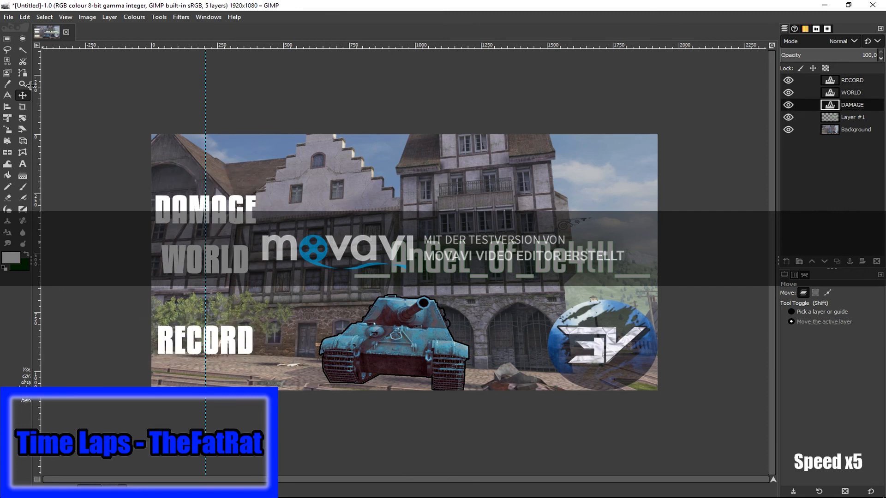
Shift the guide slightly to the right and realign WORLD, RECORD and DAMAGE on it with even vertical spacing.
left_click_drag(205, 421, 216, 422)
left_click(841, 96)
left_click(816, 321)
left_click_drag(209, 242, 220, 252)
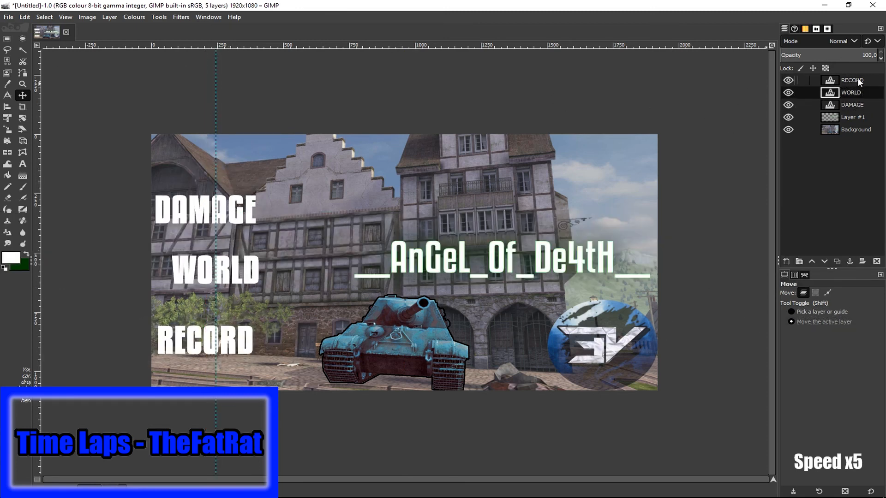
left_click(830, 81)
left_click_drag(235, 349, 244, 349)
left_click(872, 104)
left_click_drag(208, 210, 218, 201)
Remove all guides from the image.
left_click(65, 16)
mouse_move(207, 233)
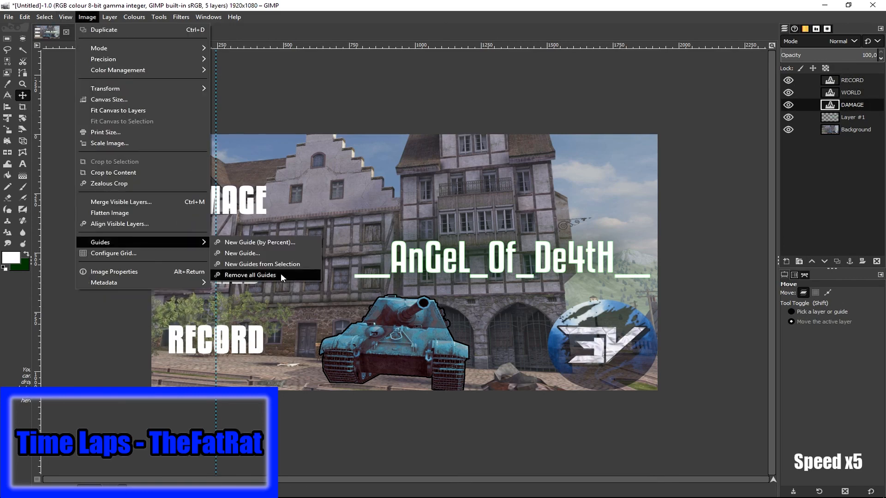
left_click(295, 278)
Merge the RECORD and WORLD text layers down into the DAMAGE layer.
right_click(850, 80)
left_click(785, 205)
right_click(849, 80)
left_click(784, 197)
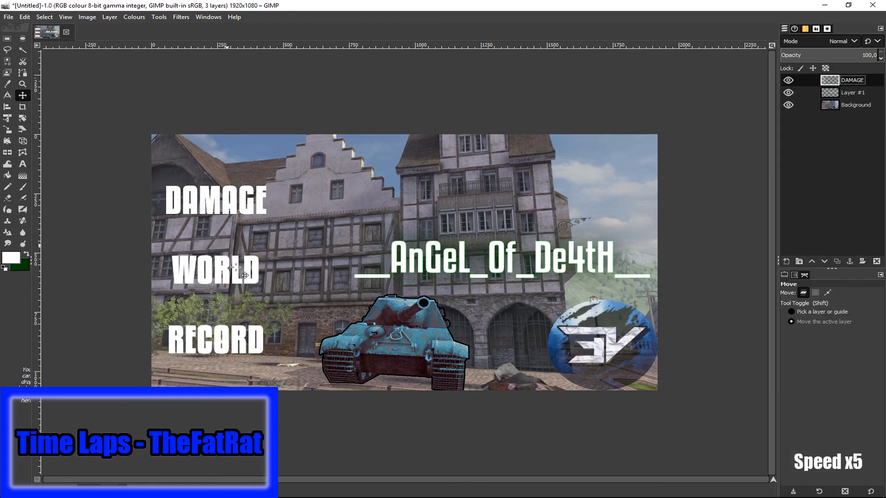
Set the foreground colour to pure red (ff0000).
left_click(13, 261)
left_click_drag(577, 312, 662, 313)
left_click(640, 338)
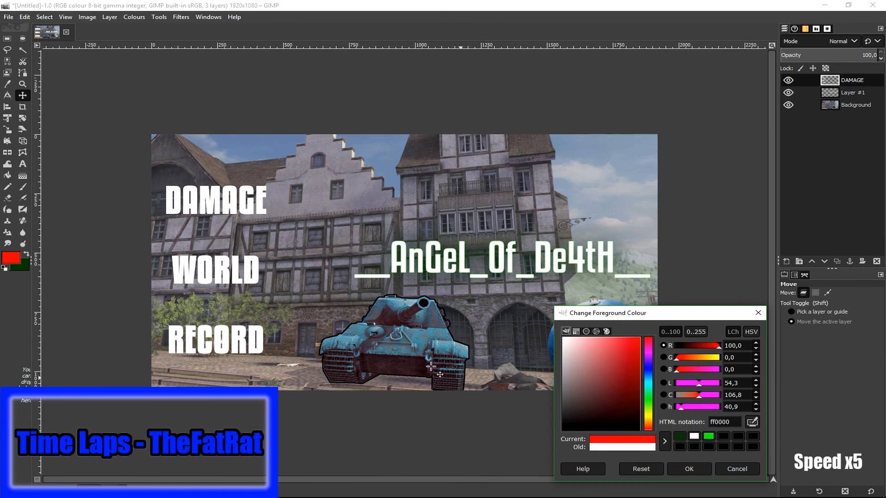
left_click(689, 469)
Merge the title layer down into the background.
left_click(22, 164)
right_click(849, 87)
left_click(784, 211)
Select the DAMAGE, WORLD and RECORD lettering from its alpha and add a new transparent layer above it.
right_click(857, 78)
left_click(810, 387)
left_click(7, 175)
left_click(786, 261)
key("Return")
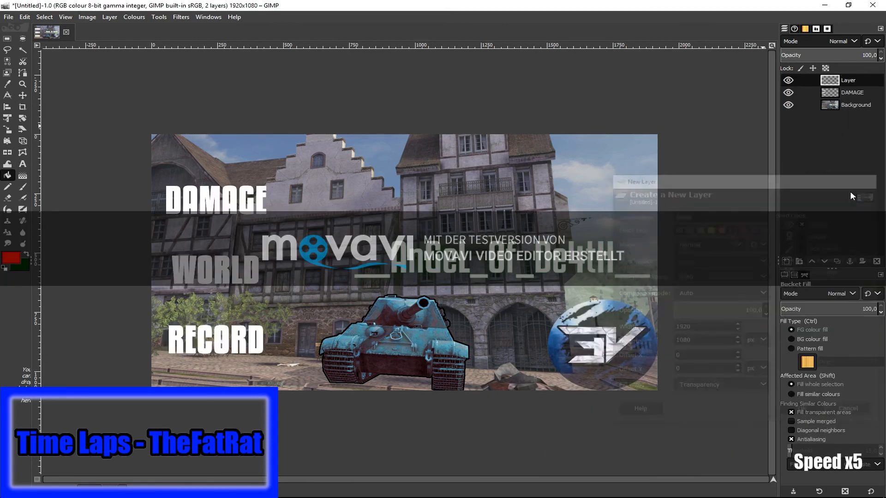
Create a red inner glow on the three words by filling the selection, feathering and shrinking it, and clearing its inside.
left_click(208, 199)
left_click(43, 18)
left_click(95, 114)
left_click(97, 147)
left_click(43, 17)
left_click(93, 135)
left_click(111, 174)
left_click(44, 17)
left_click(89, 114)
left_click(27, 19)
left_click(48, 186)
key("ctrl+shift+a")
Add a new transparent layer between the three words' lettering and the background.
left_click(847, 90)
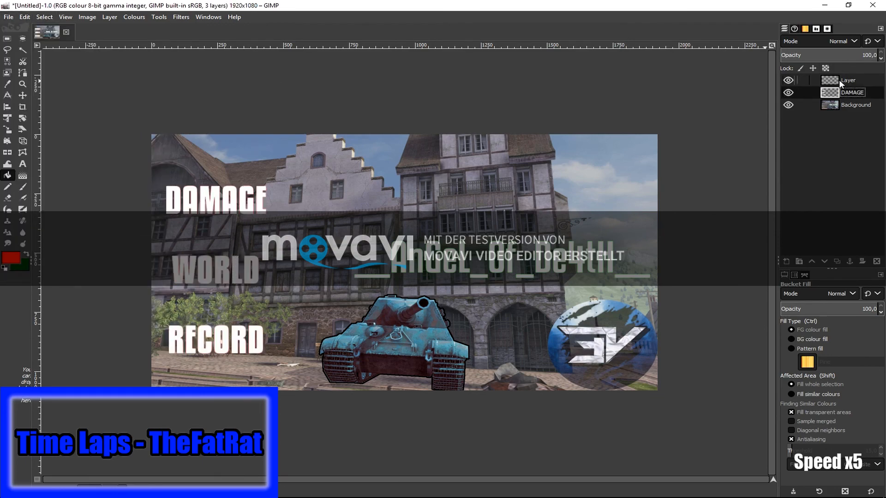
left_click(847, 105)
left_click(786, 262)
left_click(814, 415)
Set the foreground colour to a dark red.
left_click(11, 258)
left_click(629, 389)
left_click_drag(630, 389, 622, 389)
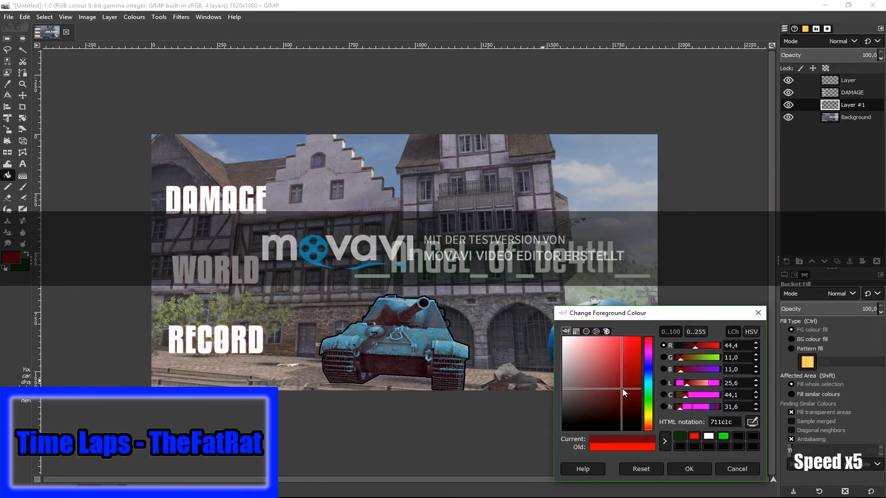
left_click(699, 468)
Select the DAMAGE, WORLD and RECORD lettering from its alpha and grow the selection outward.
right_click(855, 94)
left_click(803, 407)
left_click(43, 17)
left_click(88, 146)
left_click(102, 171)
Fill the grown selection with dark red on the layer beneath the words and clear the selection.
left_click(852, 105)
left_click(234, 276)
left_click(43, 17)
left_click(60, 40)
Apply a Gaussian blur of size 50 to the dark red outline layer behind the three words.
scroll(296, 258, "up", 2)
left_click_drag(440, 480, 336, 480)
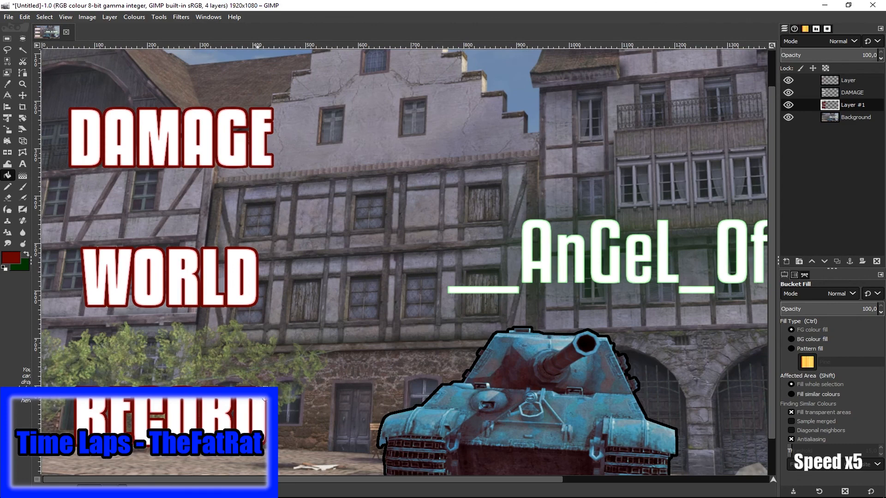
left_click(184, 18)
mouse_move(189, 82)
left_click(358, 83)
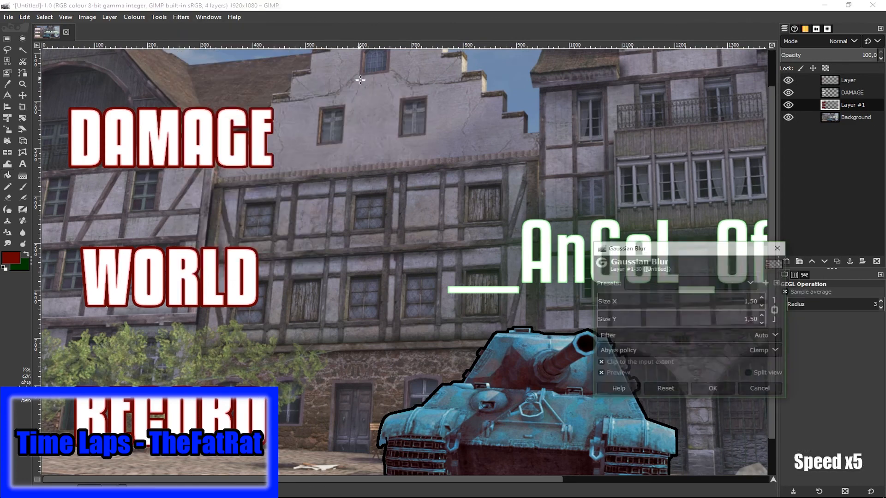
type("50")
key("Return")
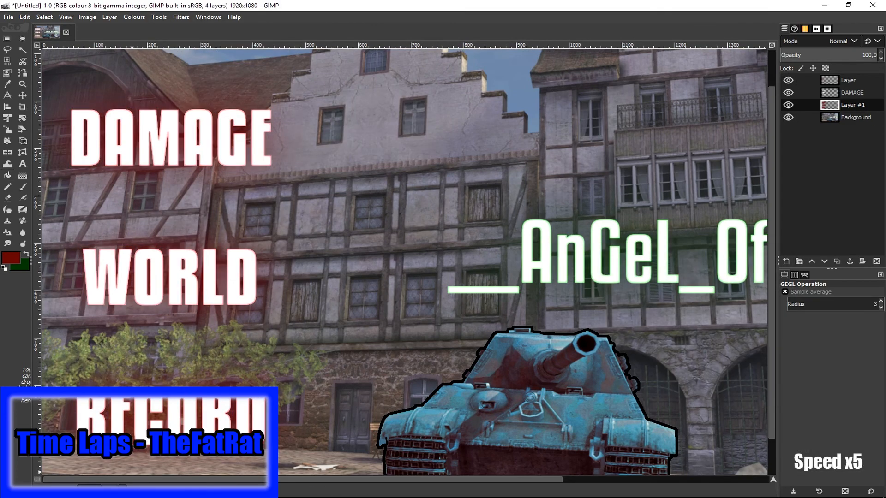
Activate the Text tool and reset the colours so that white is the foreground.
scroll(305, 257, "down", 2)
key("t")
key("d")
left_click(27, 255)
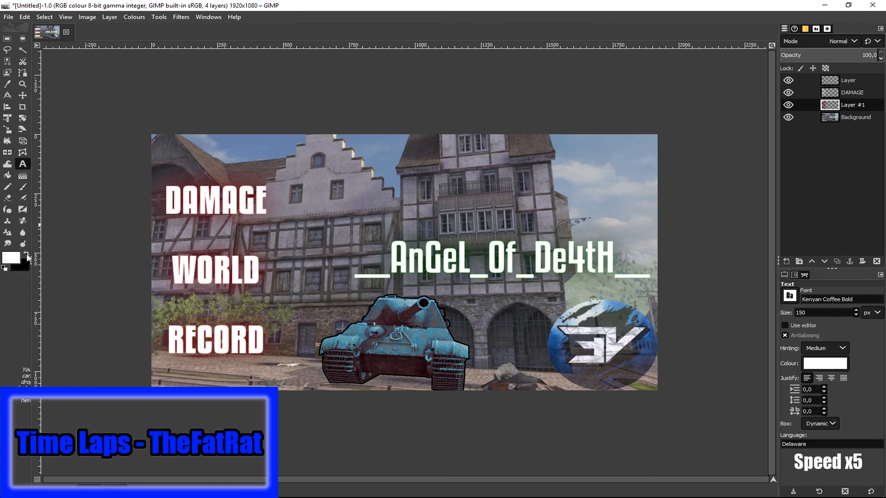
triple_click(857, 301)
type("p")
left_click(808, 383)
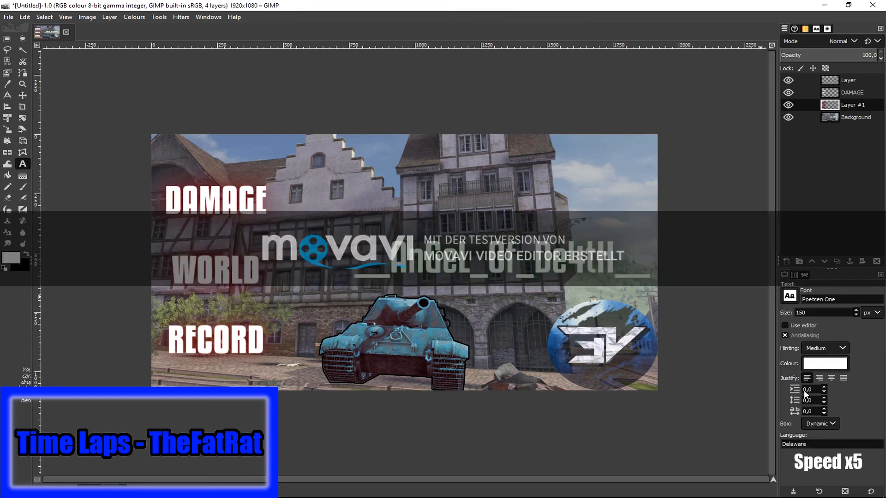
Set the font to Kenyan Coffee and add the text "Jagdtiger" above the title.
type("Kenyan Coffee")
left_click(848, 311)
left_click(424, 178)
type("Jag")
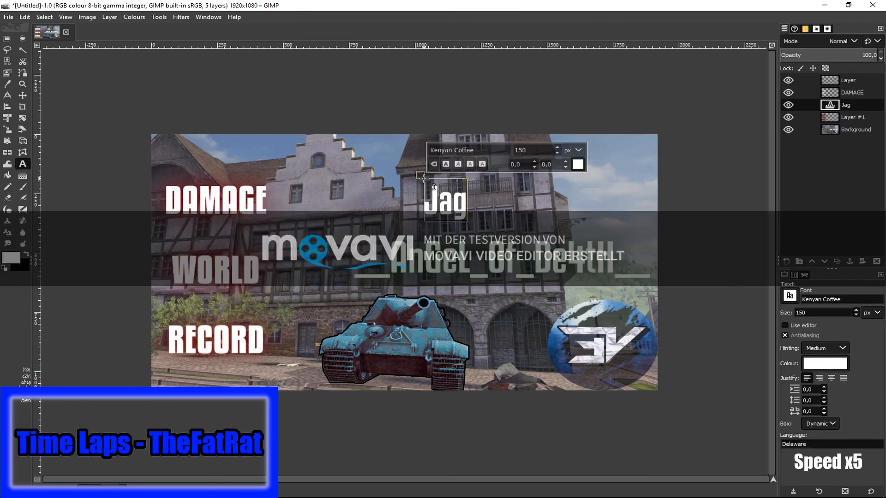
type("dtiger")
Enlarge the Jagdtiger text to 165 px and move it up and left over the centre of the buildings.
key("ctrl+a")
left_click(557, 147)
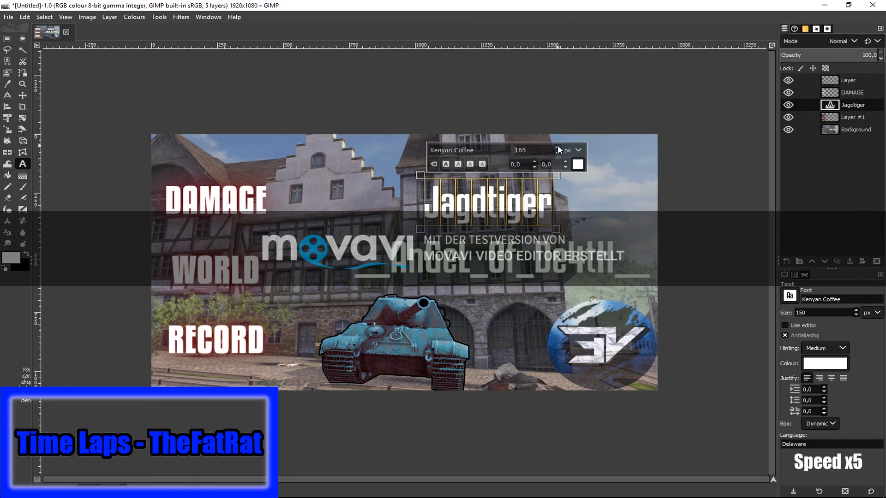
left_click(22, 95)
left_click_drag(499, 205, 406, 186)
Set the foreground colour to the bright green from the colour history.
left_click(22, 164)
left_click(11, 258)
left_click(738, 437)
left_click(689, 470)
Move the Jagdtiger layer to the top of the stack and merge the three words' lettering and glow layers into the background.
left_click_drag(853, 106, 853, 78)
right_click(857, 91)
left_click(803, 215)
right_click(852, 90)
left_click(803, 214)
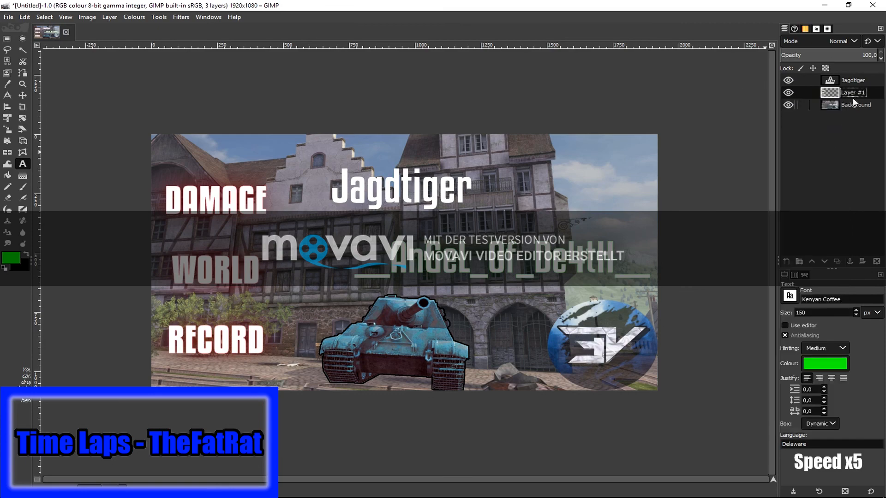
right_click(858, 91)
left_click(803, 216)
Select the Jagdtiger lettering from its alpha and add a new transparent layer above it.
right_click(857, 81)
left_click(801, 443)
left_click(787, 261)
left_click(808, 418)
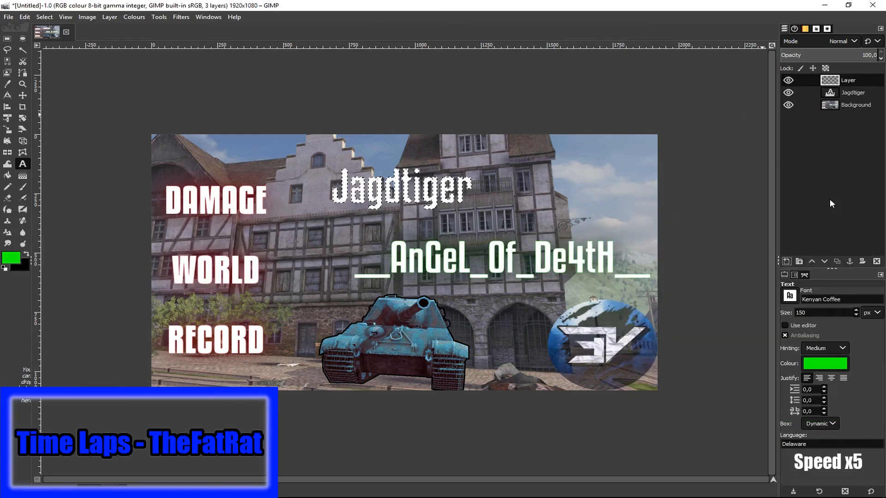
left_click(8, 176)
left_click(422, 189)
left_click(24, 17)
left_click(64, 135)
left_click(110, 172)
left_click(44, 17)
left_click(62, 113)
left_click(75, 146)
left_click(76, 186)
left_click(45, 17)
left_click(56, 40)
Select the Jagdtiger lettering from its alpha and add a new transparent layer directly above the background.
right_click(857, 92)
left_click(800, 446)
left_click(845, 106)
left_click(787, 261)
left_click(809, 417)
Grow the lettering selection and fill it with dark green on the new layer beneath the Jagdtiger text.
left_click(44, 18)
left_click(59, 146)
left_click(79, 186)
left_click(11, 258)
left_click(577, 330)
left_click(689, 469)
left_click(407, 189)
Clear the selection and reapply the last blur filter to soften the green fill into a glow behind Jagdtiger.
left_click(44, 17)
left_click(57, 40)
left_click(181, 17)
left_click(198, 29)
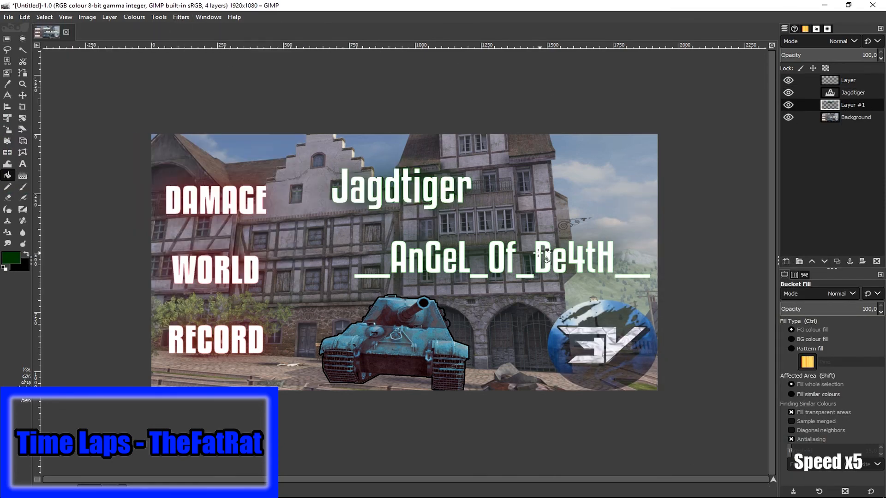
Export the banner to the Desktop as Jagdtiger.jpg.
left_click(8, 17)
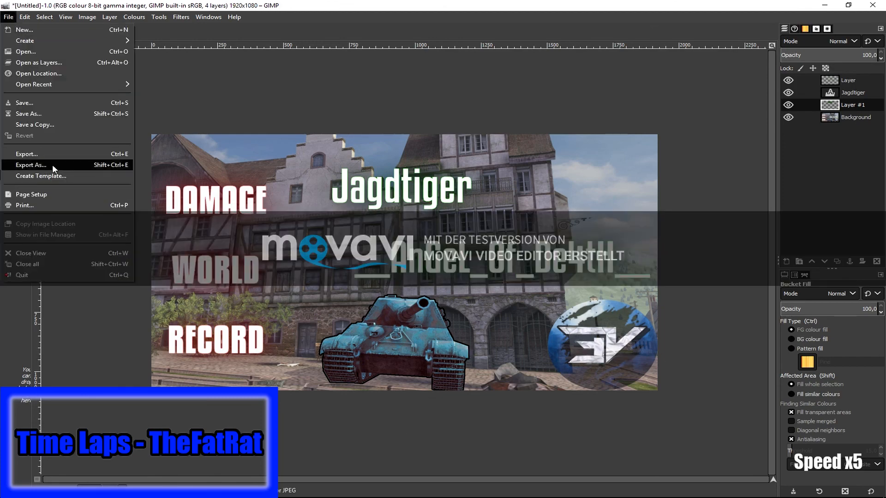
left_click(28, 167)
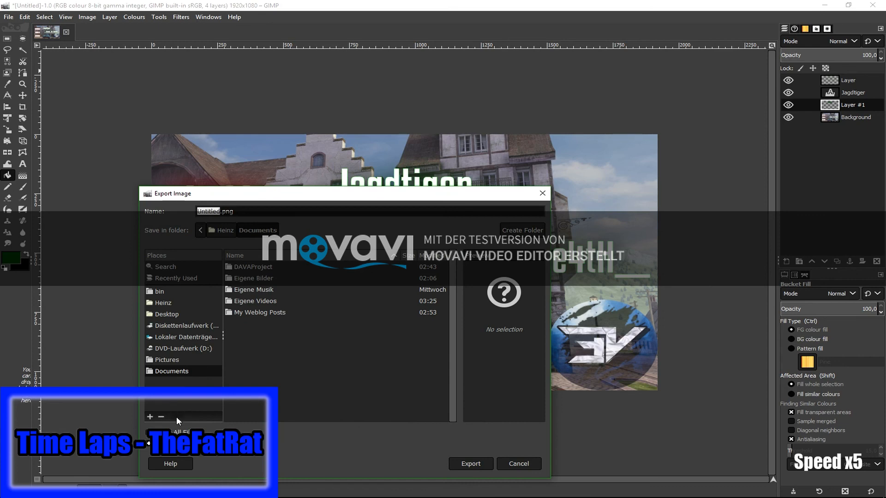
left_click(167, 314)
type("Jagdtiger")
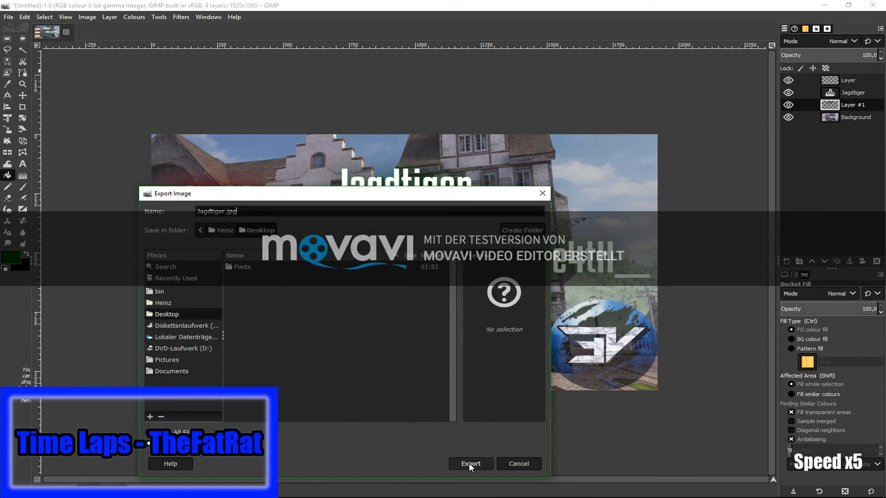
left_click(469, 463)
left_click(446, 302)
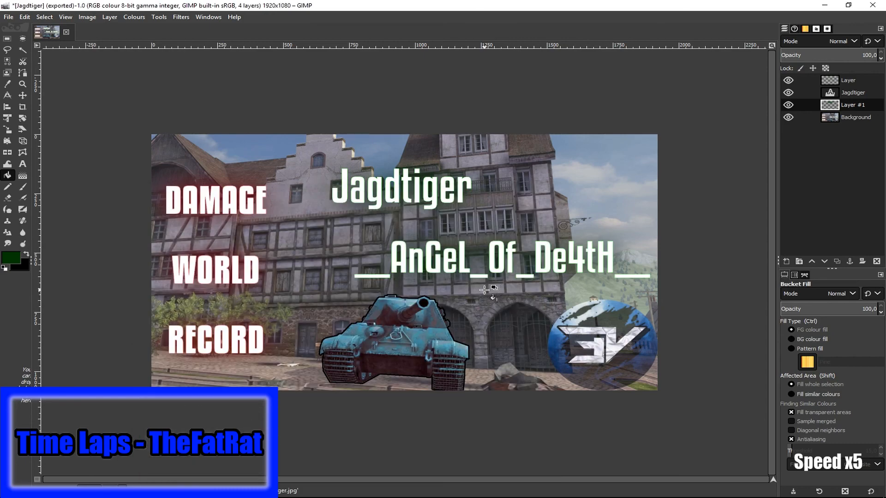